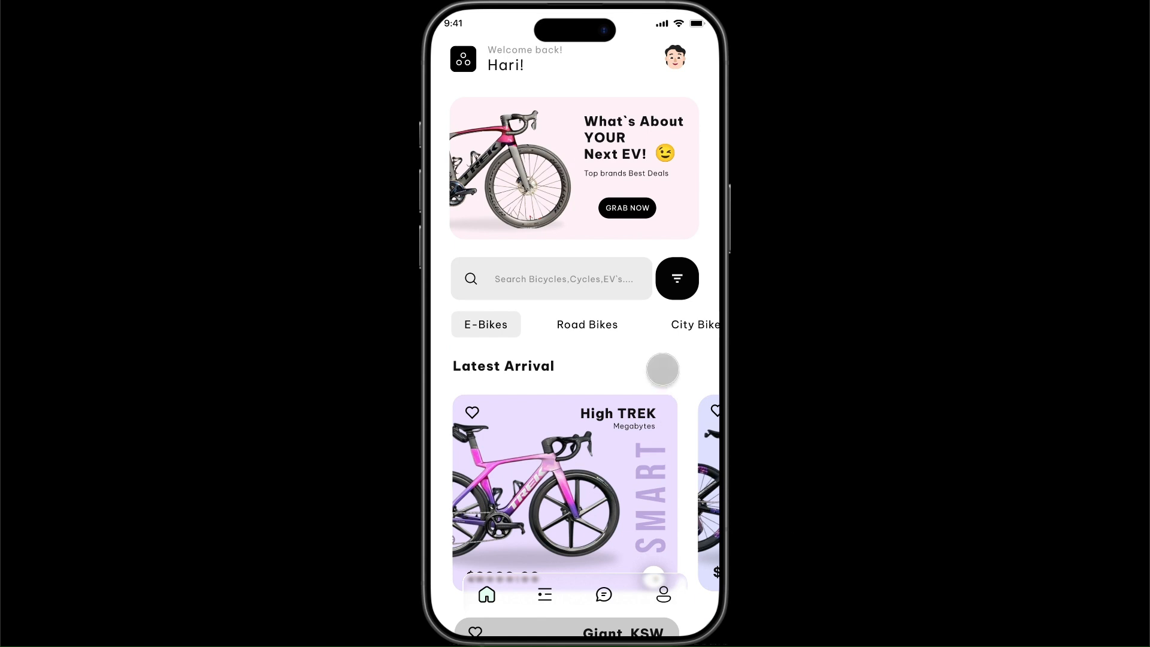
Browse the bike app prototype's home screen, including the category row, the Latest Arrival cards and the second row of bikes
{"action": "scroll", "coordinate": [663, 369], "scroll_direction": "down", "scroll_amount": 3}
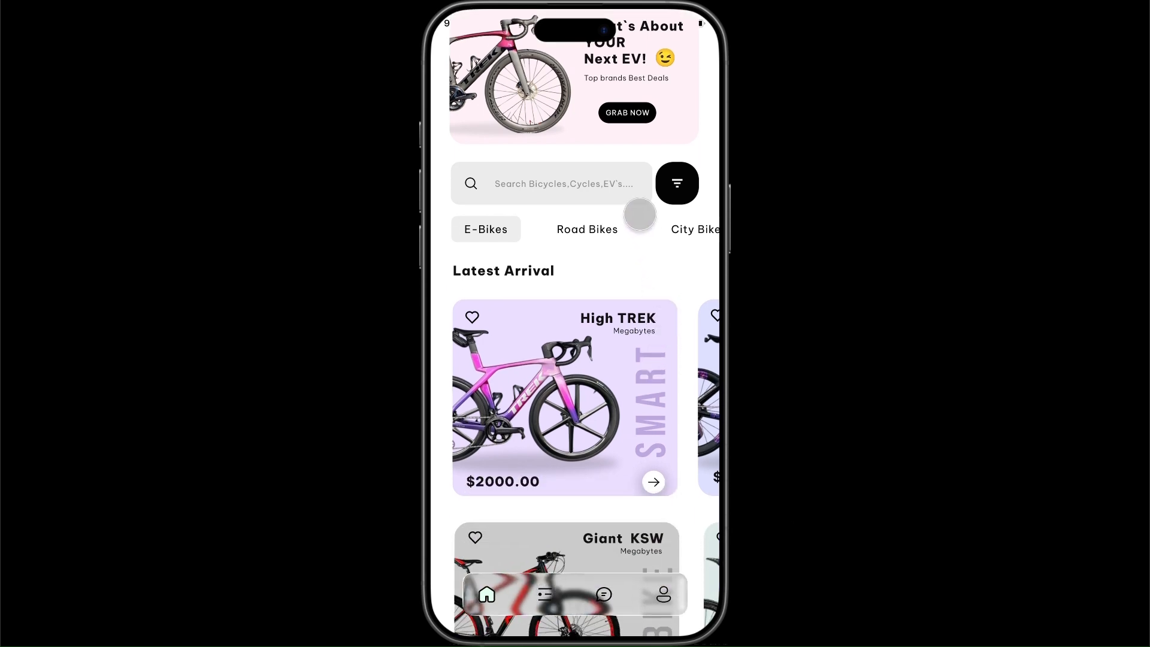
{"action": "scroll", "coordinate": [642, 217], "scroll_direction": "right", "scroll_amount": 2}
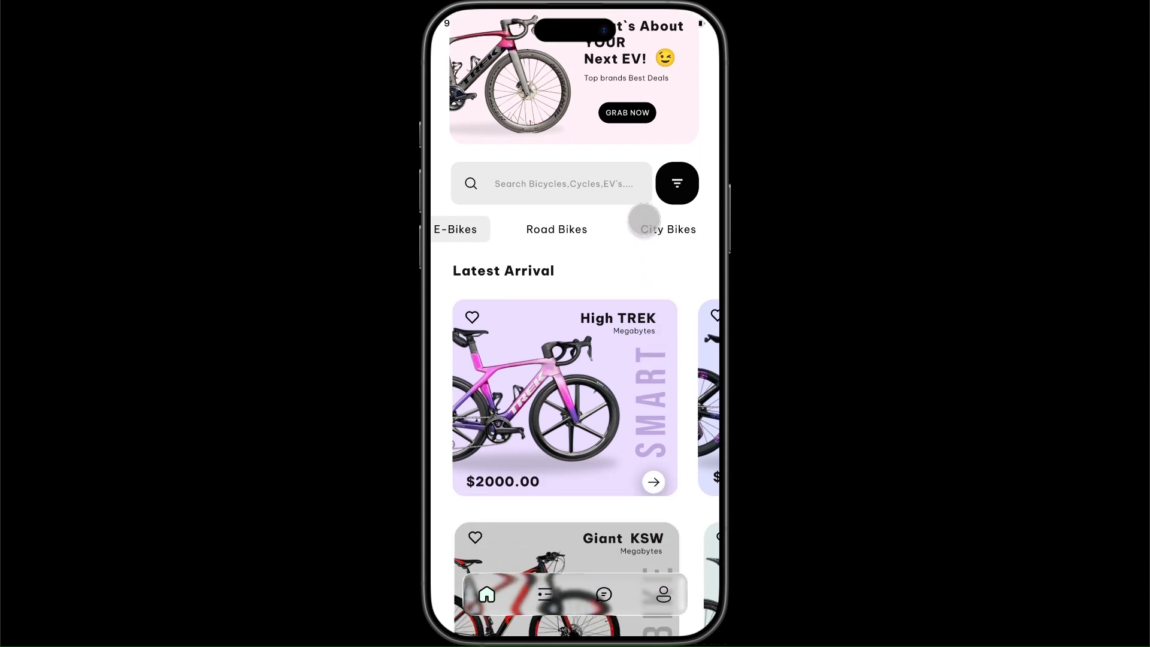
{"action": "scroll", "coordinate": [650, 374], "scroll_direction": "down", "scroll_amount": 3}
{"action": "scroll", "coordinate": [650, 375], "scroll_direction": "right", "scroll_amount": 4}
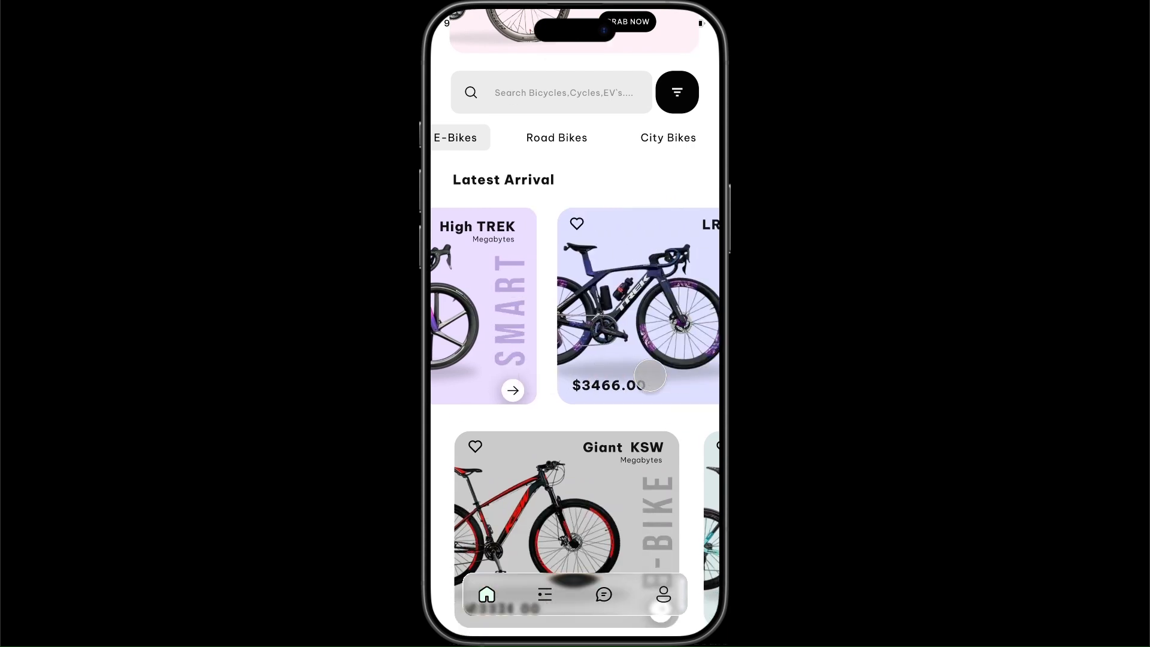
{"action": "scroll", "coordinate": [650, 374], "scroll_direction": "down", "scroll_amount": 5}
{"action": "scroll", "coordinate": [650, 377], "scroll_direction": "right", "scroll_amount": 5}
{"action": "scroll", "coordinate": [650, 376], "scroll_direction": "left", "scroll_amount": 5}
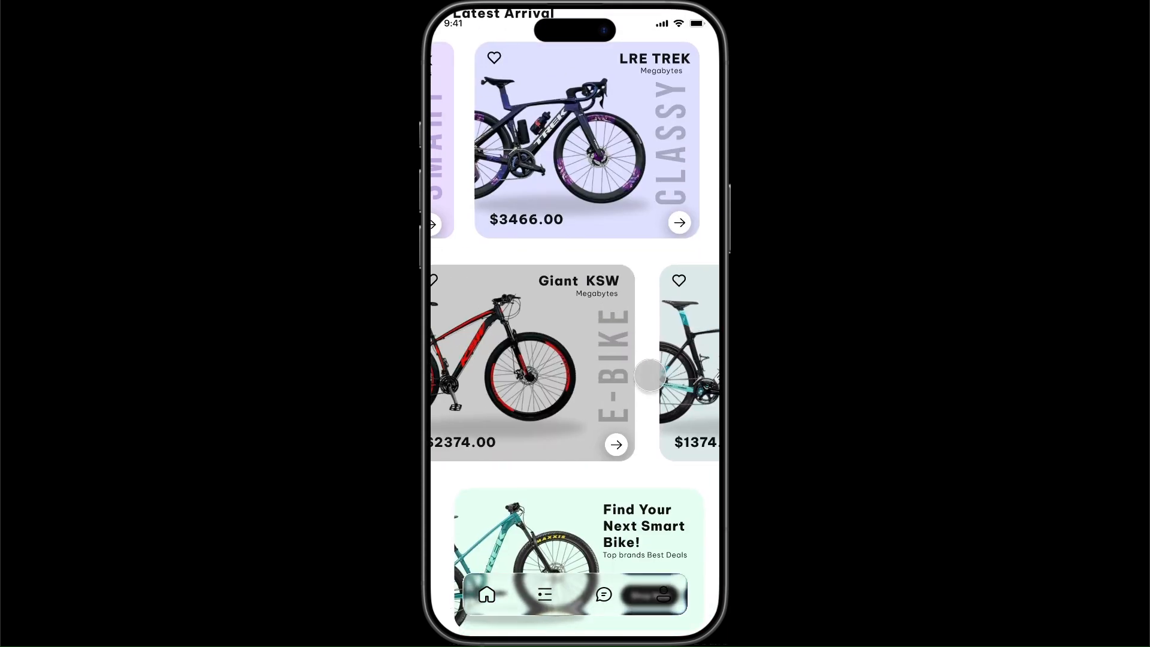
{"action": "scroll", "coordinate": [650, 376], "scroll_direction": "down", "scroll_amount": 3}
{"action": "scroll", "coordinate": [650, 376], "scroll_direction": "up", "scroll_amount": 5}
{"action": "scroll", "coordinate": [650, 376], "scroll_direction": "right", "scroll_amount": 5}
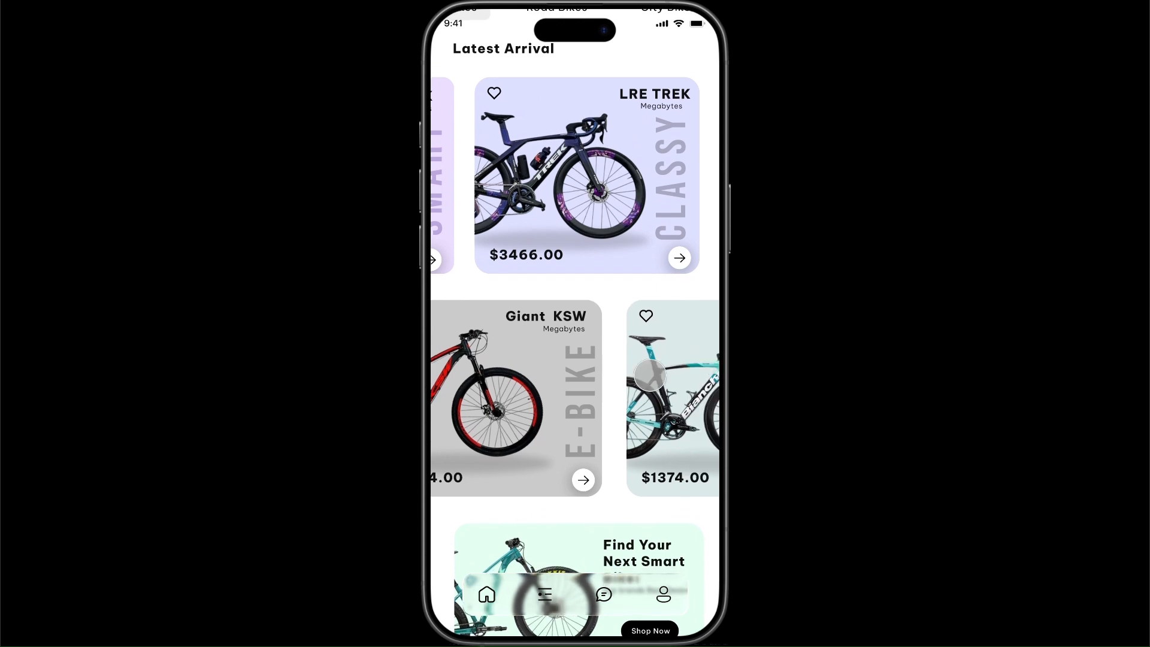
View both photos on the Bia scoff bike's detail page and return to the home screen
{"action": "left_click", "coordinate": [625, 363]}
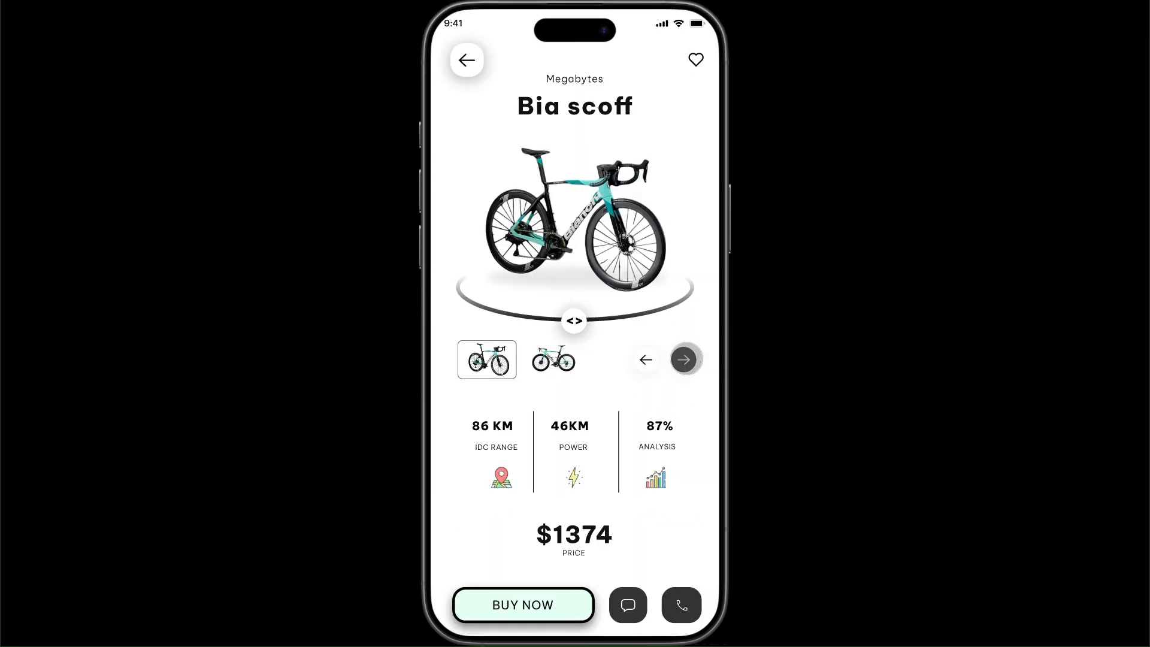
{"action": "left_click", "coordinate": [683, 359]}
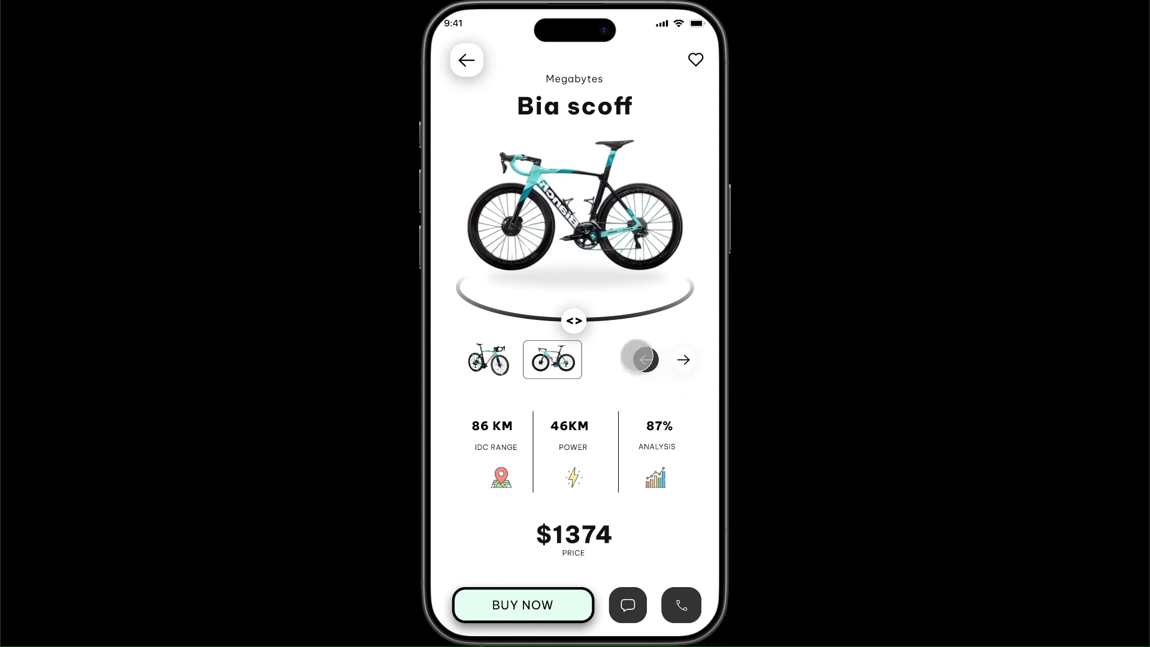
{"action": "left_click", "coordinate": [645, 360]}
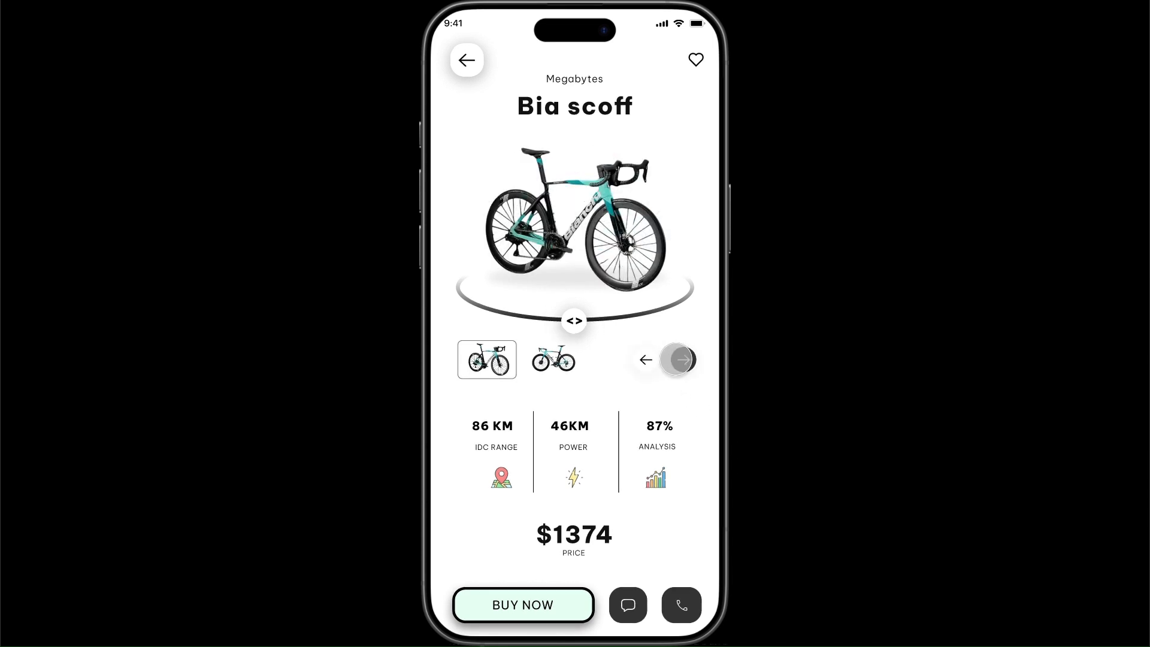
{"action": "left_click", "coordinate": [679, 359]}
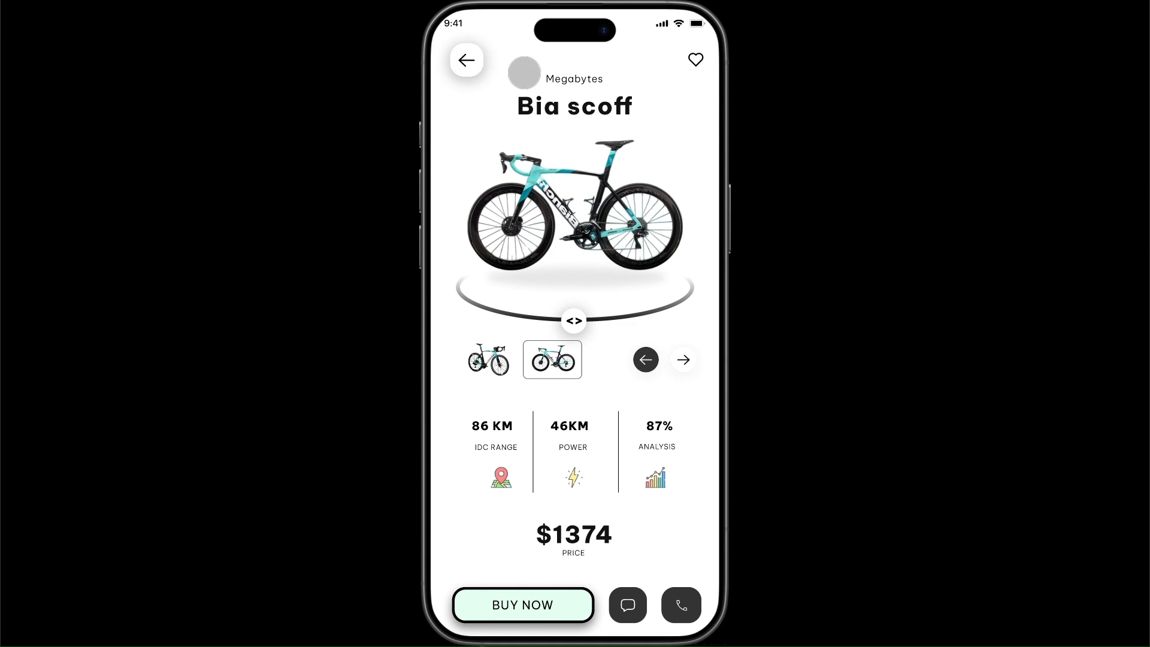
{"action": "left_click", "coordinate": [488, 66]}
{"action": "scroll", "coordinate": [611, 442], "scroll_direction": "left", "scroll_amount": 3}
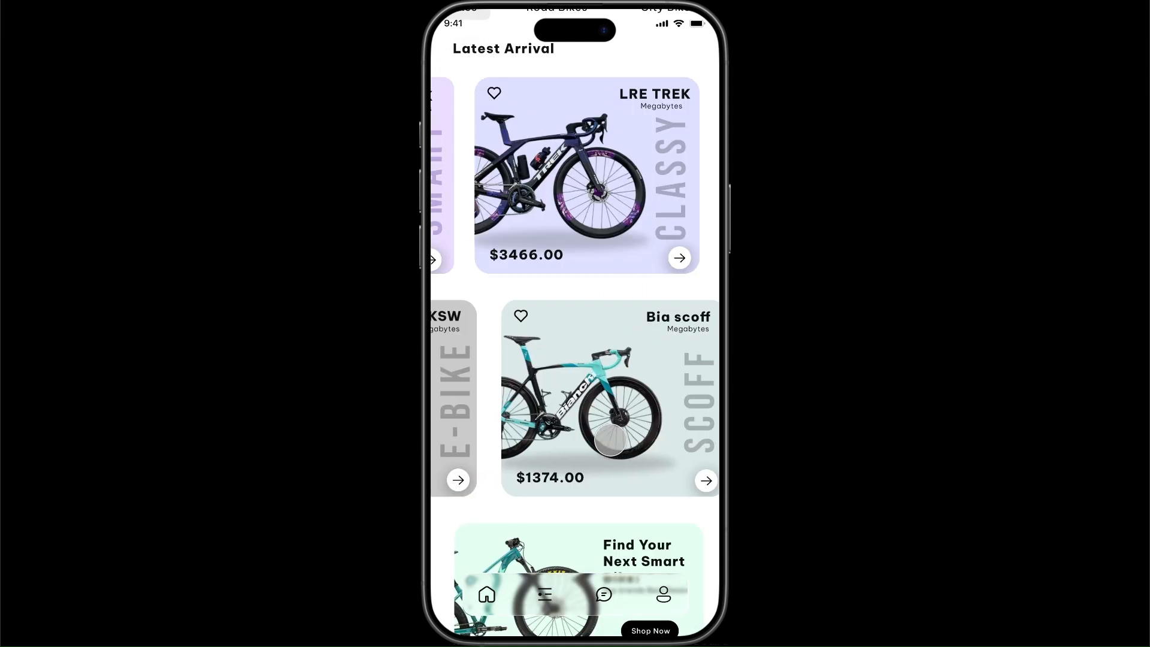
{"action": "scroll", "coordinate": [611, 441], "scroll_direction": "up", "scroll_amount": 5}
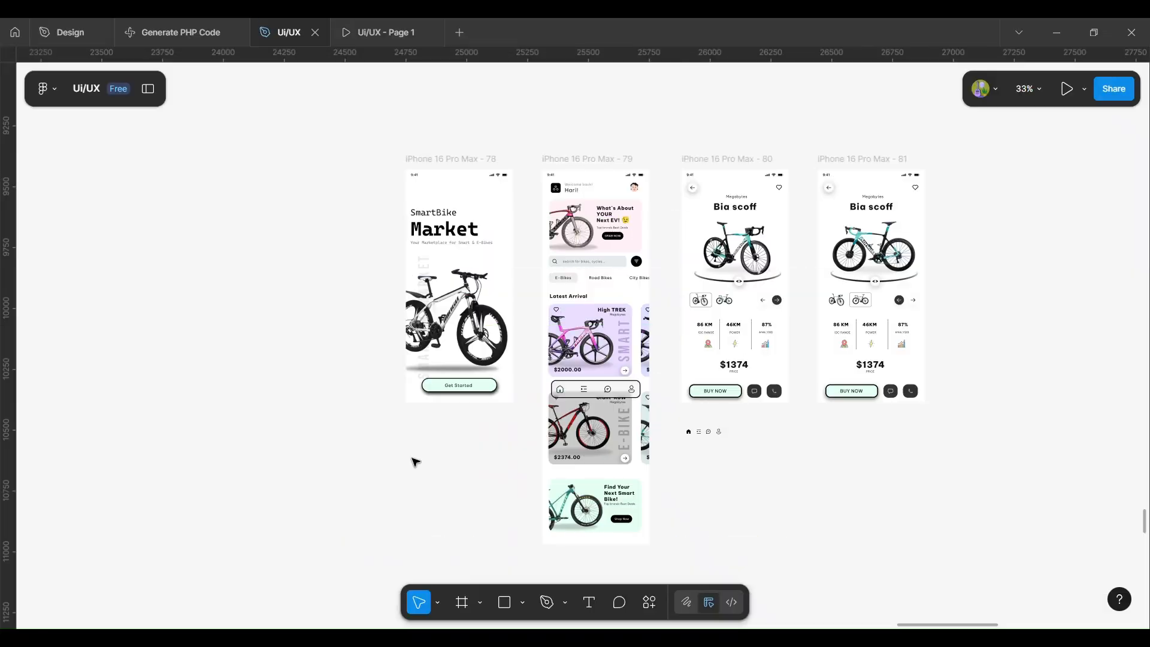
Examine the four finished bike app screens on the design canvas, from the SmartBike Market intro to the Bia scoff detail pages
{"action": "scroll", "coordinate": [415, 462], "scroll_direction": "up", "scroll_amount": 2, "text": "ctrl"}
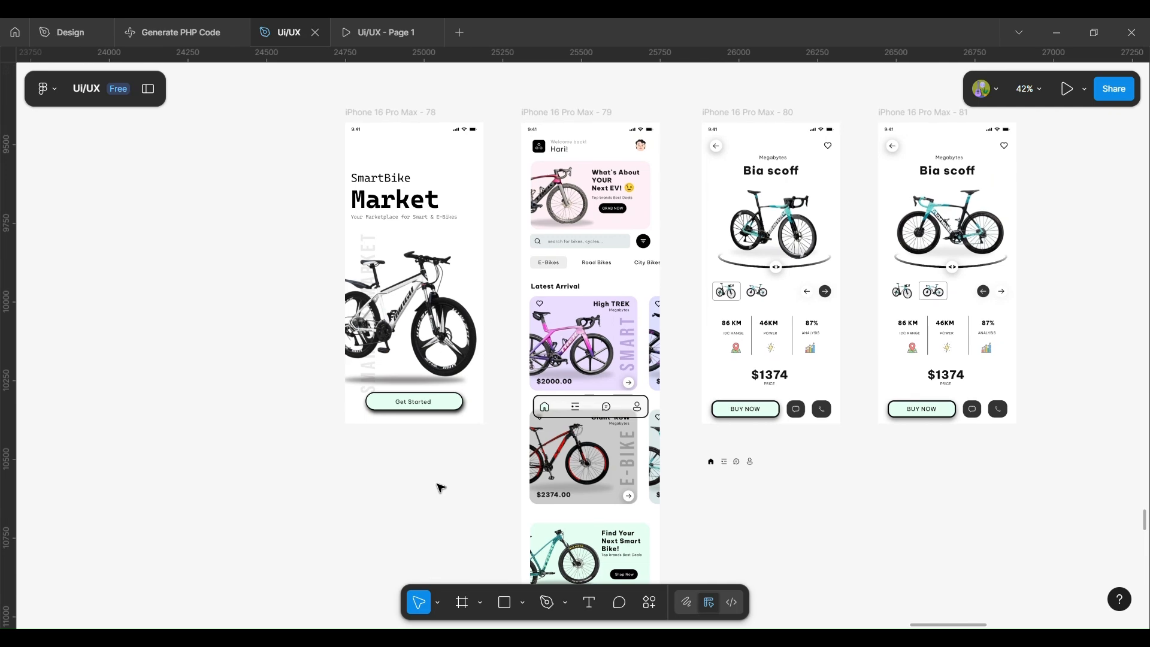
{"action": "scroll", "coordinate": [440, 489], "scroll_direction": "up", "scroll_amount": 2, "text": "ctrl"}
{"action": "scroll", "coordinate": [441, 489], "scroll_direction": "up", "scroll_amount": 3}
{"action": "scroll", "coordinate": [540, 384], "scroll_direction": "right", "scroll_amount": 1}
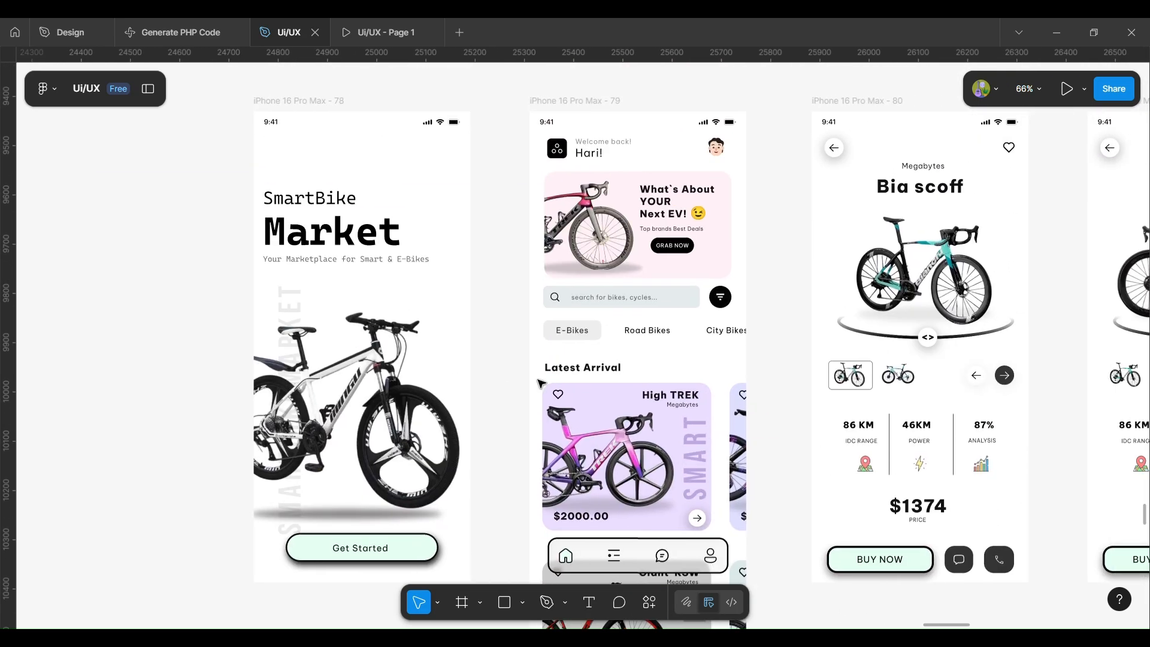
{"action": "scroll", "coordinate": [788, 375], "scroll_direction": "right", "scroll_amount": 1}
{"action": "scroll", "coordinate": [742, 420], "scroll_direction": "down", "scroll_amount": 5}
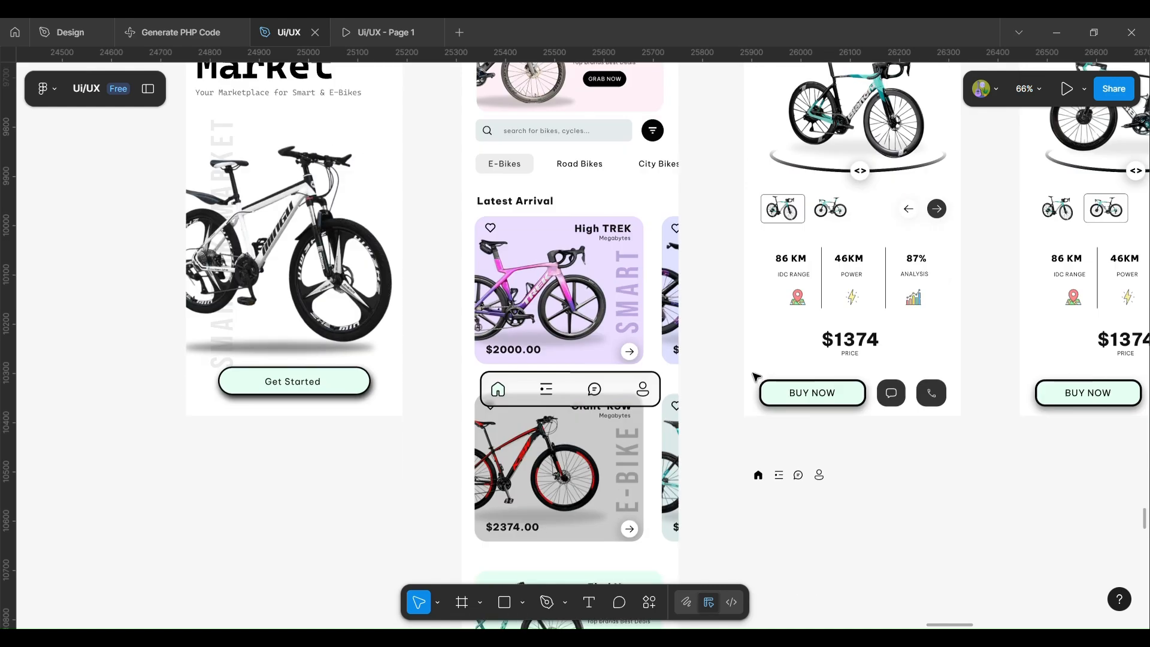
{"action": "scroll", "coordinate": [736, 385], "scroll_direction": "down", "scroll_amount": 1}
{"action": "scroll", "coordinate": [736, 385], "scroll_direction": "up", "scroll_amount": 6}
{"action": "scroll", "coordinate": [737, 385], "scroll_direction": "right", "scroll_amount": 4}
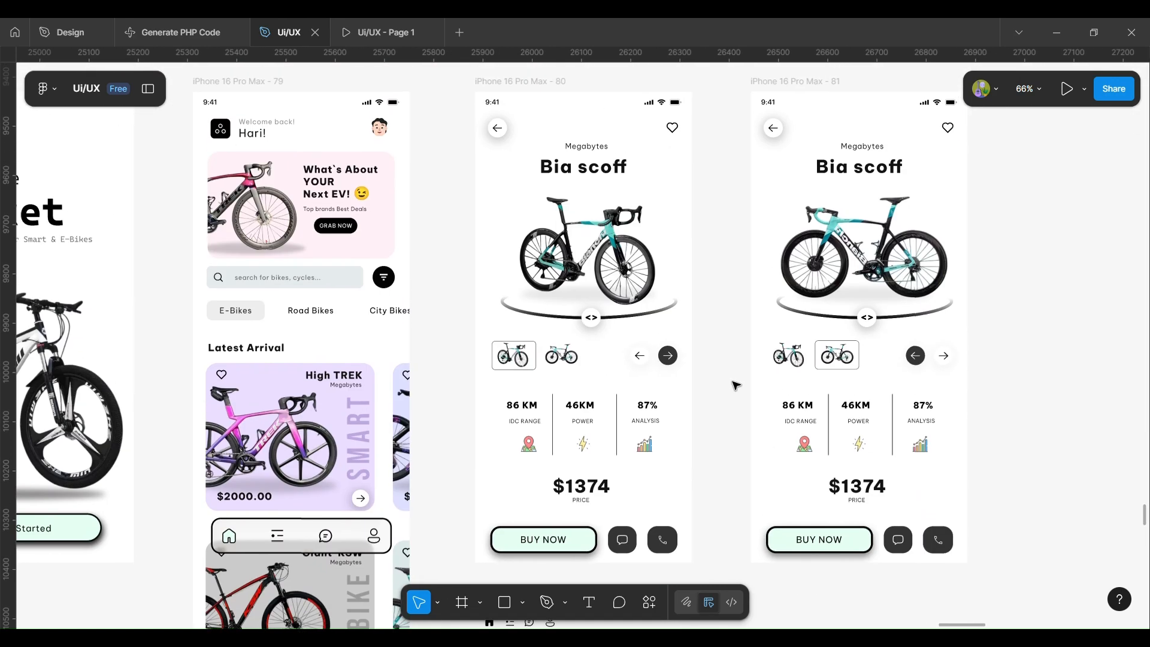
{"action": "scroll", "coordinate": [1033, 481], "scroll_direction": "right", "scroll_amount": 2}
{"action": "scroll", "coordinate": [1033, 480], "scroll_direction": "down", "scroll_amount": 4, "text": "ctrl"}
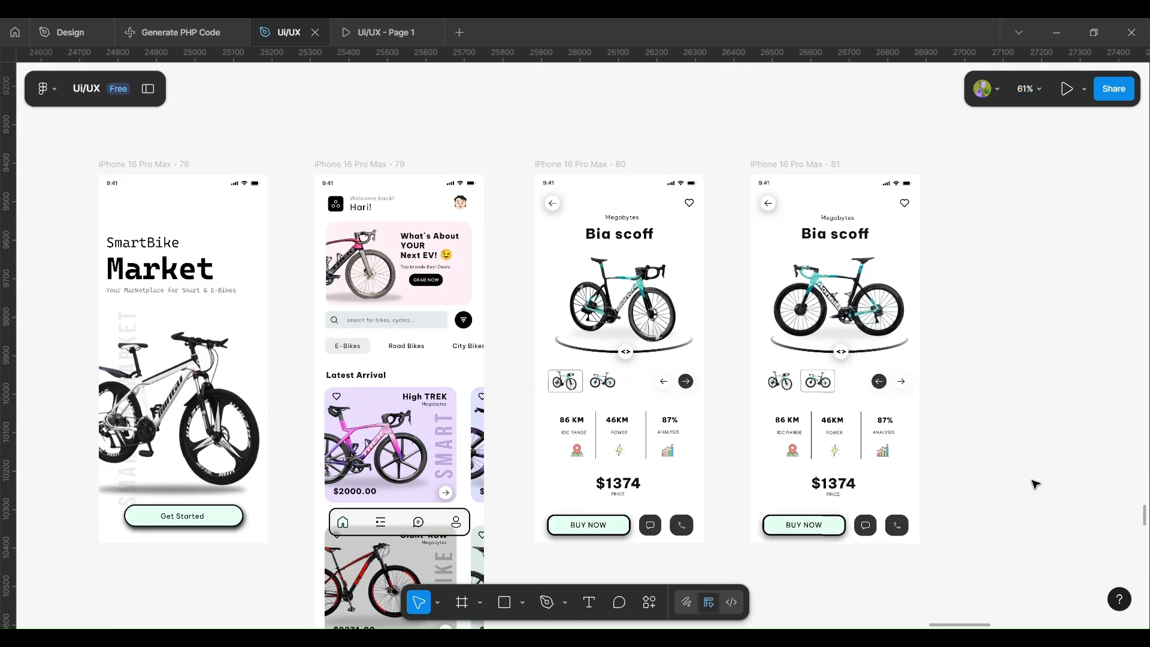
Add a 440 × 956 iPhone 16 Pro Max frame and place it below the SmartBike Market screen, aligned with its edges
{"action": "scroll", "coordinate": [1035, 484], "scroll_direction": "down", "scroll_amount": 2, "text": "ctrl"}
{"action": "key", "text": "f"}
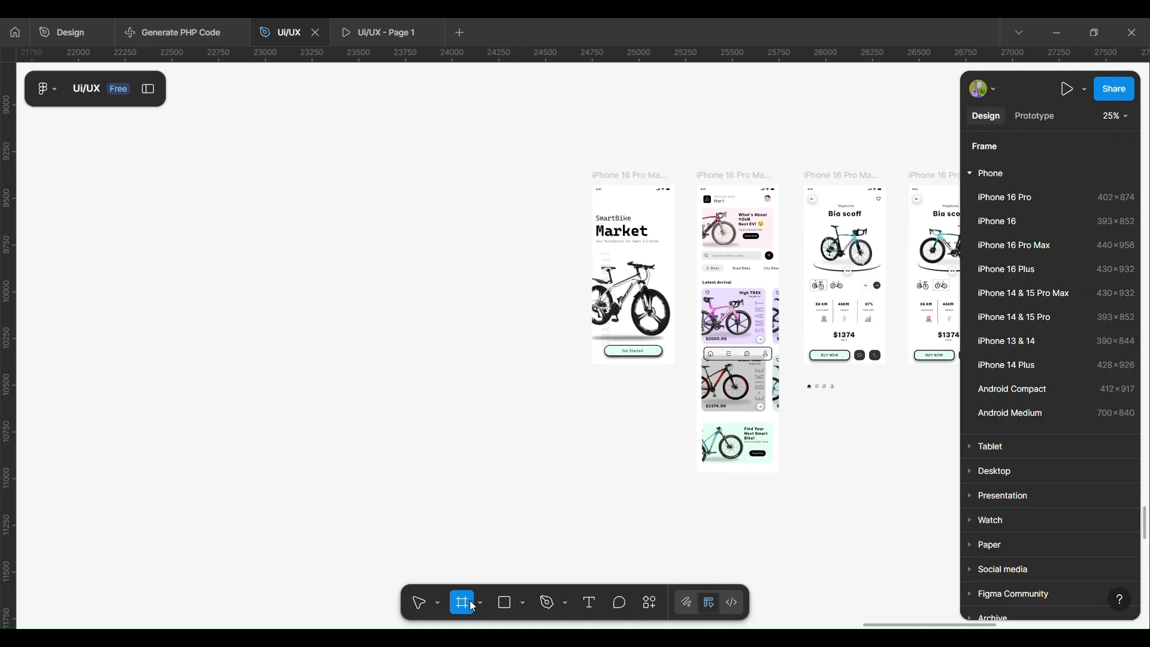
{"action": "left_click", "coordinate": [1036, 246]}
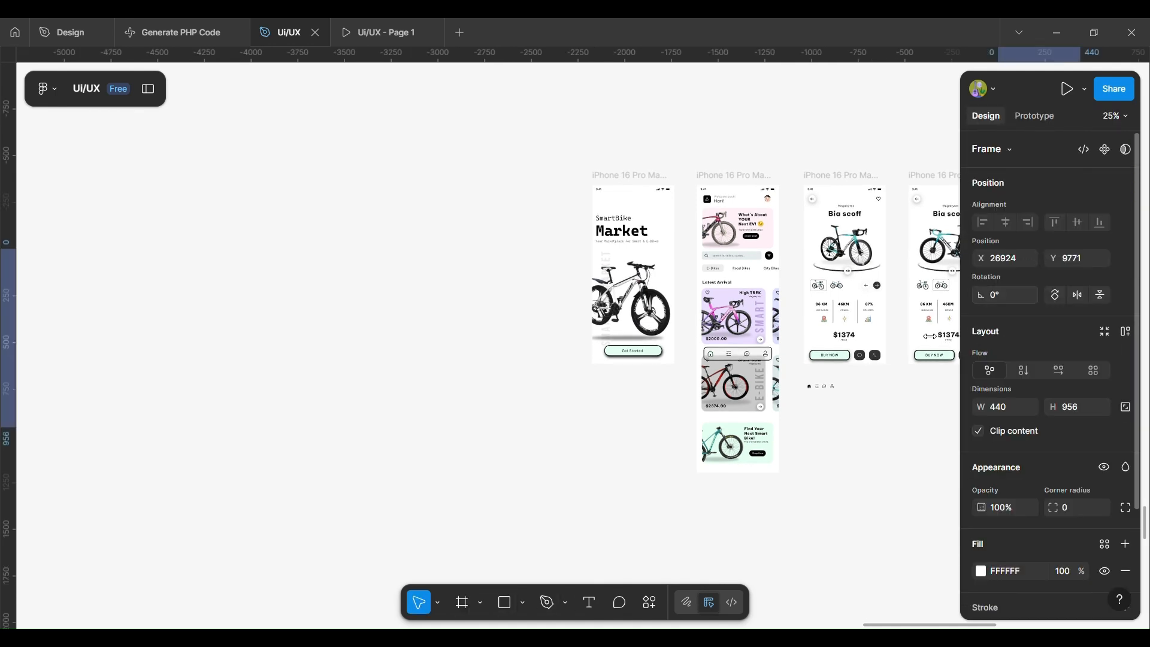
{"action": "scroll", "coordinate": [649, 492], "scroll_direction": "right", "scroll_amount": 3}
{"action": "scroll", "coordinate": [647, 488], "scroll_direction": "down", "scroll_amount": 2, "text": "ctrl"}
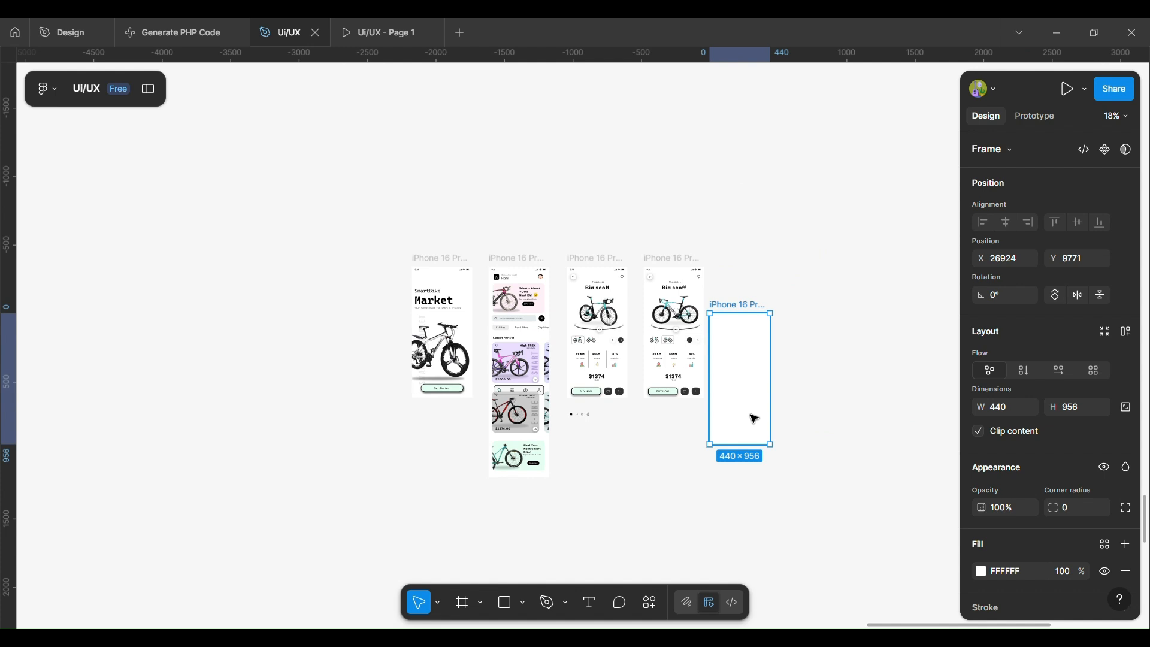
{"action": "left_click_drag", "start_coordinate": [751, 416], "coordinate": [455, 478]}
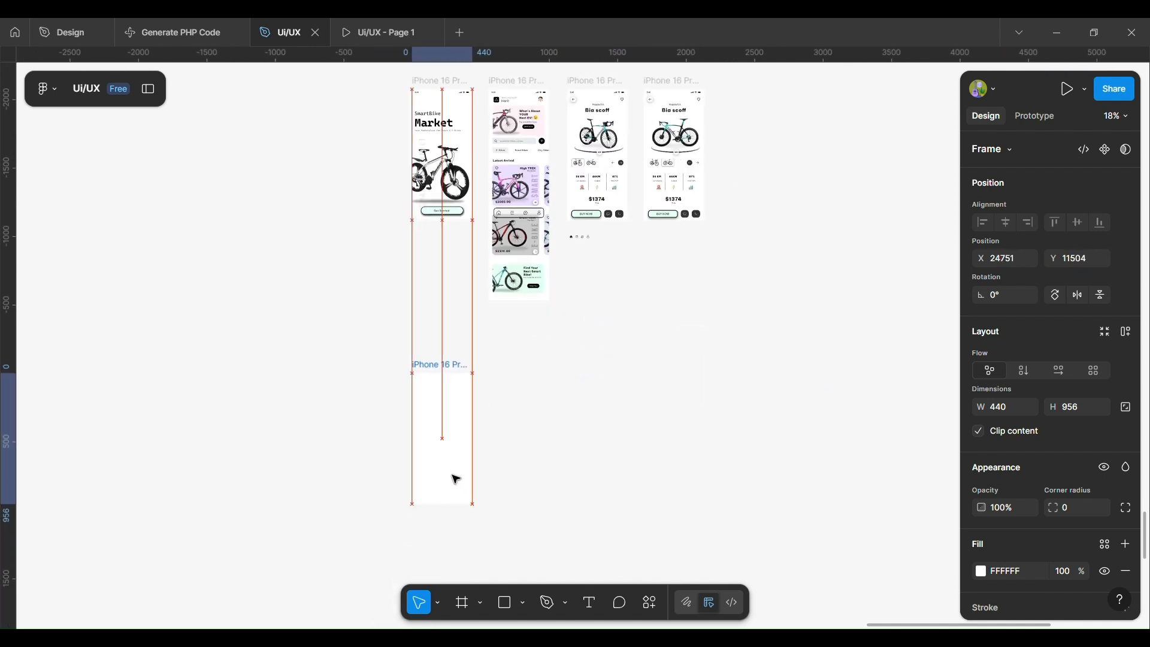
{"action": "left_click", "coordinate": [541, 446]}
Copy the status bar from the SmartBike Market screen to the top edge of the new empty frame
{"action": "scroll", "coordinate": [541, 447], "scroll_direction": "up", "scroll_amount": 2, "text": "ctrl"}
{"action": "scroll", "coordinate": [541, 446], "scroll_direction": "up", "scroll_amount": 2}
{"action": "scroll", "coordinate": [541, 446], "scroll_direction": "left", "scroll_amount": 1}
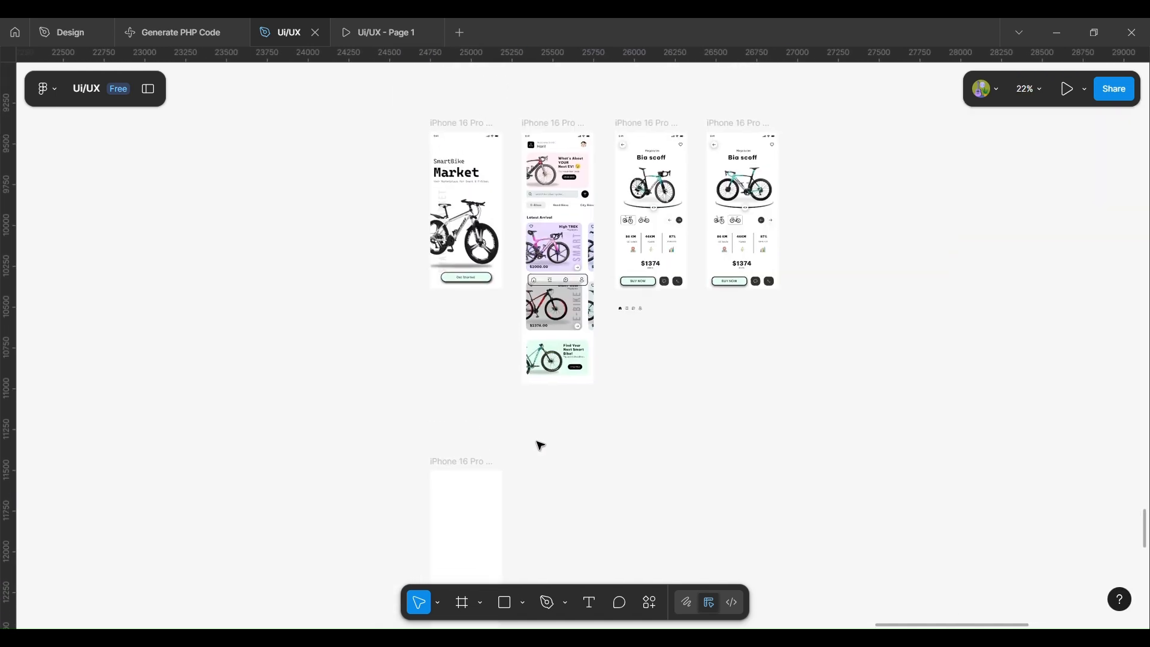
{"action": "scroll", "coordinate": [541, 446], "scroll_direction": "up", "scroll_amount": 2, "text": "ctrl"}
{"action": "left_click", "coordinate": [475, 114]}
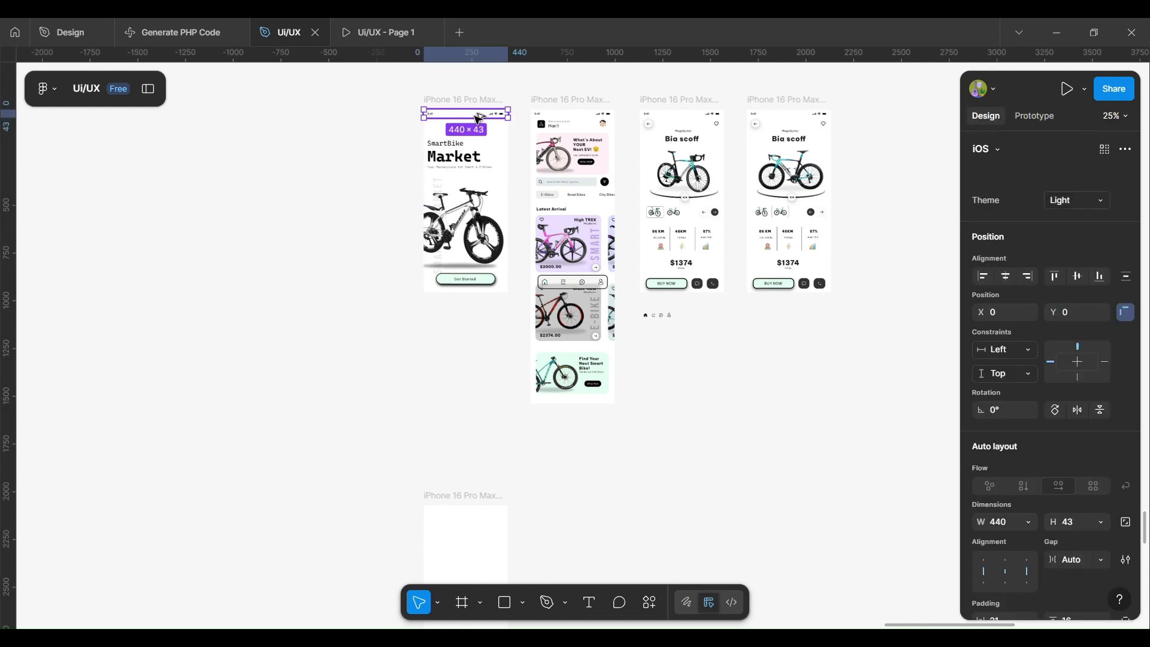
{"action": "left_click_drag", "start_coordinate": [474, 113], "coordinate": [478, 513]}
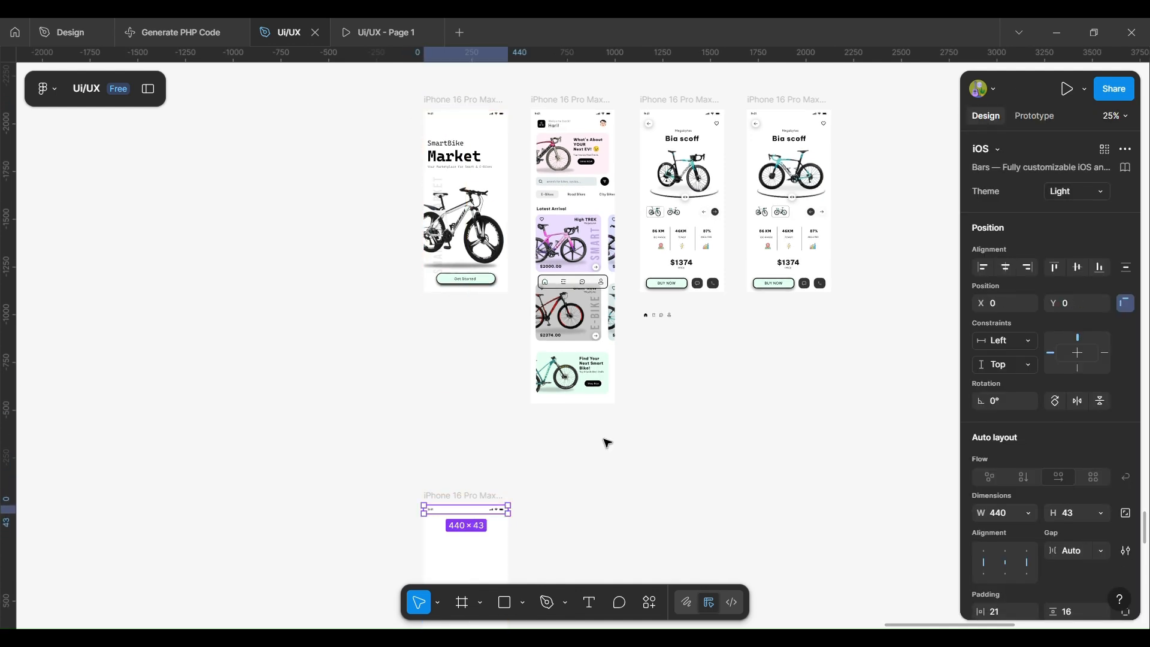
{"action": "left_click", "coordinate": [606, 442]}
Show the layer list and move the bike image layer beneath the Market text in the iPhone 16 Pro Max - 78 frame
{"action": "left_click", "coordinate": [452, 161]}
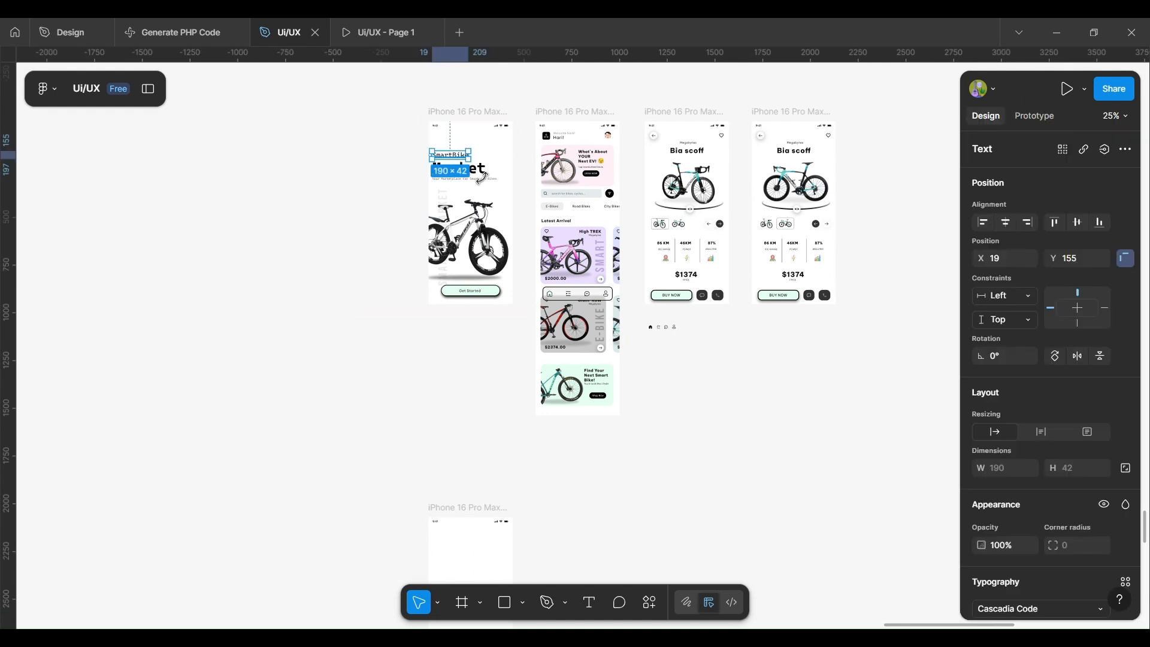
{"action": "left_click", "coordinate": [502, 234]}
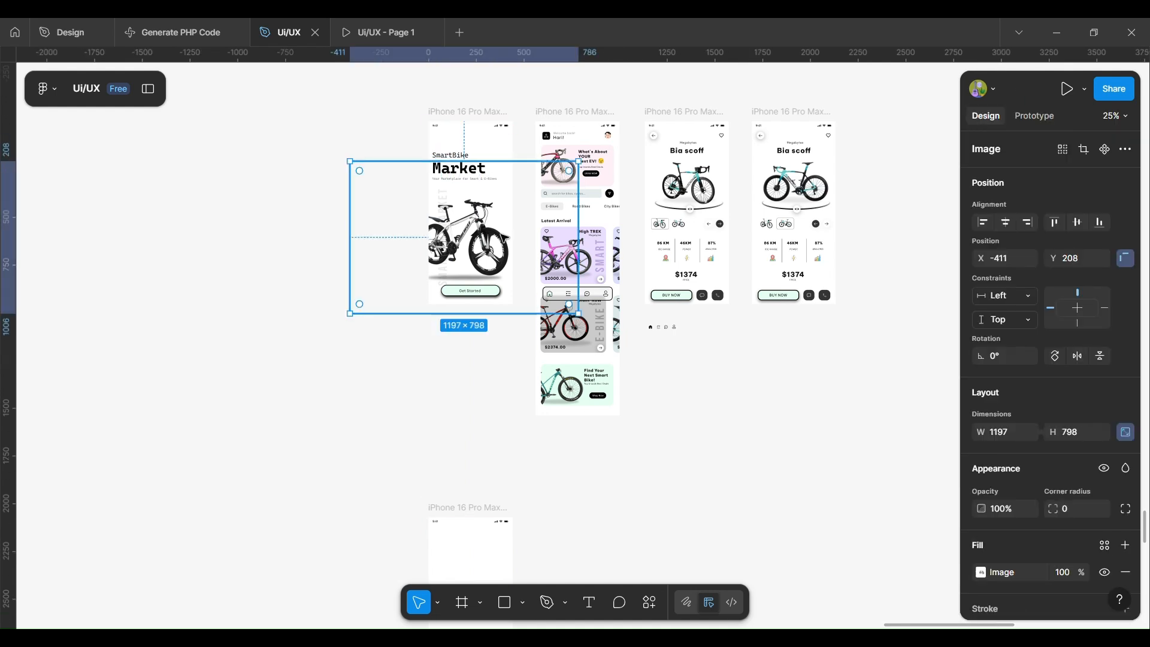
{"action": "left_click", "coordinate": [149, 93]}
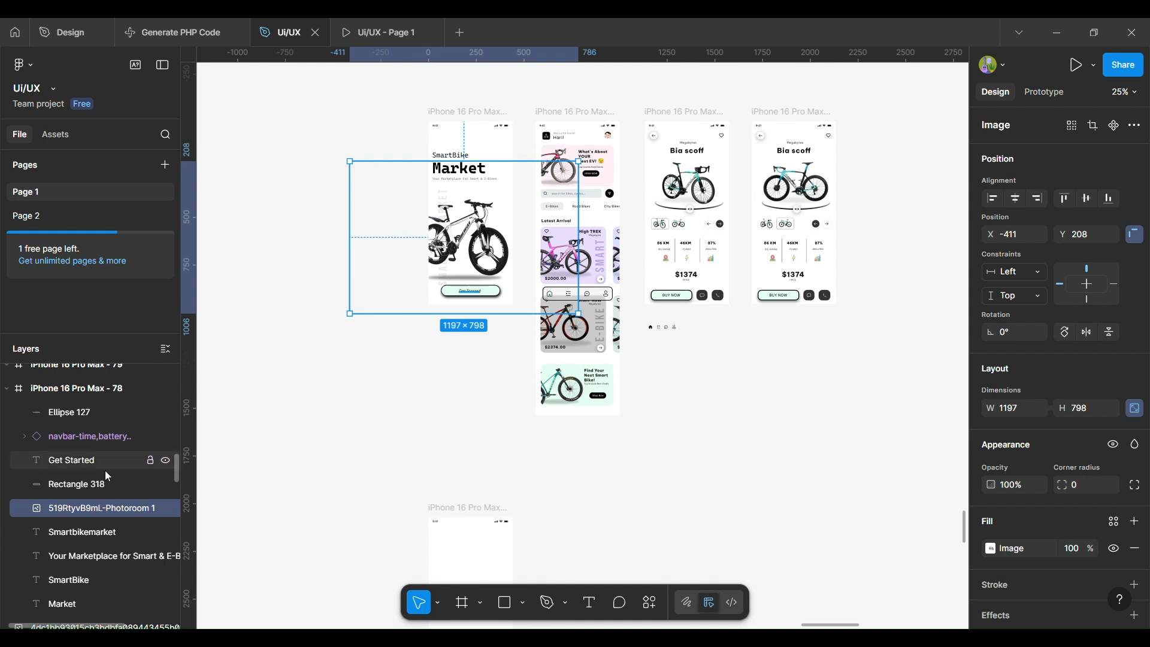
{"action": "scroll", "coordinate": [107, 476], "scroll_direction": "up", "scroll_amount": 5}
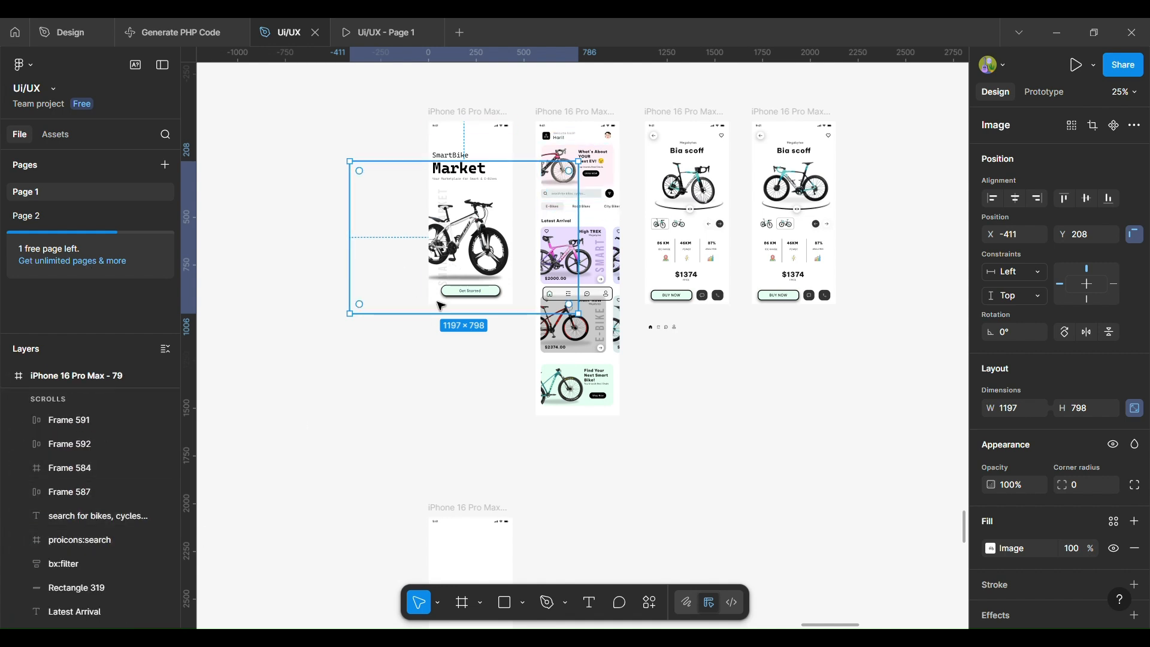
{"action": "left_click", "coordinate": [462, 252]}
{"action": "left_click_drag", "start_coordinate": [91, 508], "coordinate": [85, 615]}
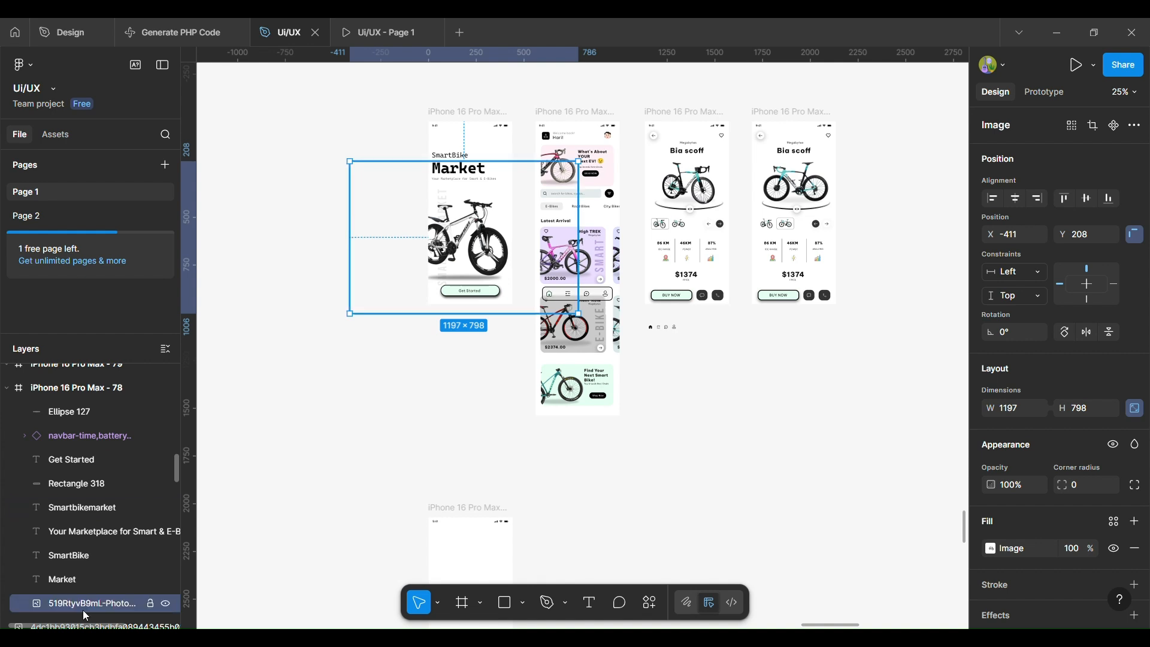
Move the Ellipse 127 shadow layer beneath the bike image in the iPhone 16 Pro Max - 78 frame
{"action": "left_click", "coordinate": [93, 485]}
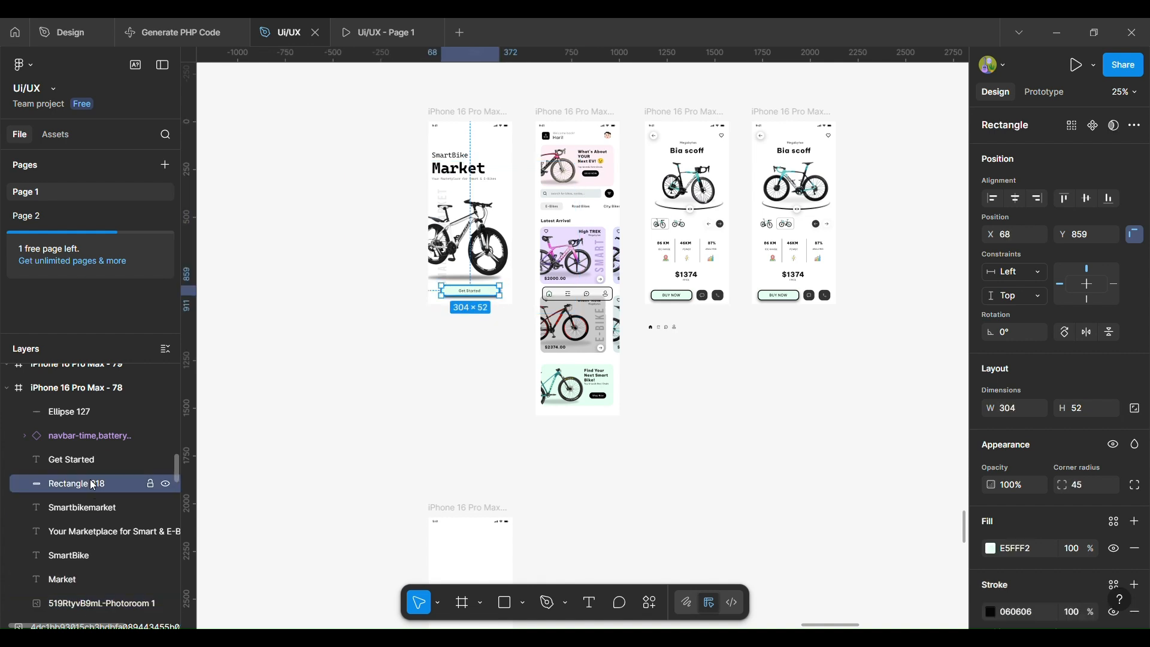
{"action": "left_click", "coordinate": [96, 419]}
{"action": "left_click_drag", "start_coordinate": [86, 622], "coordinate": [87, 622]}
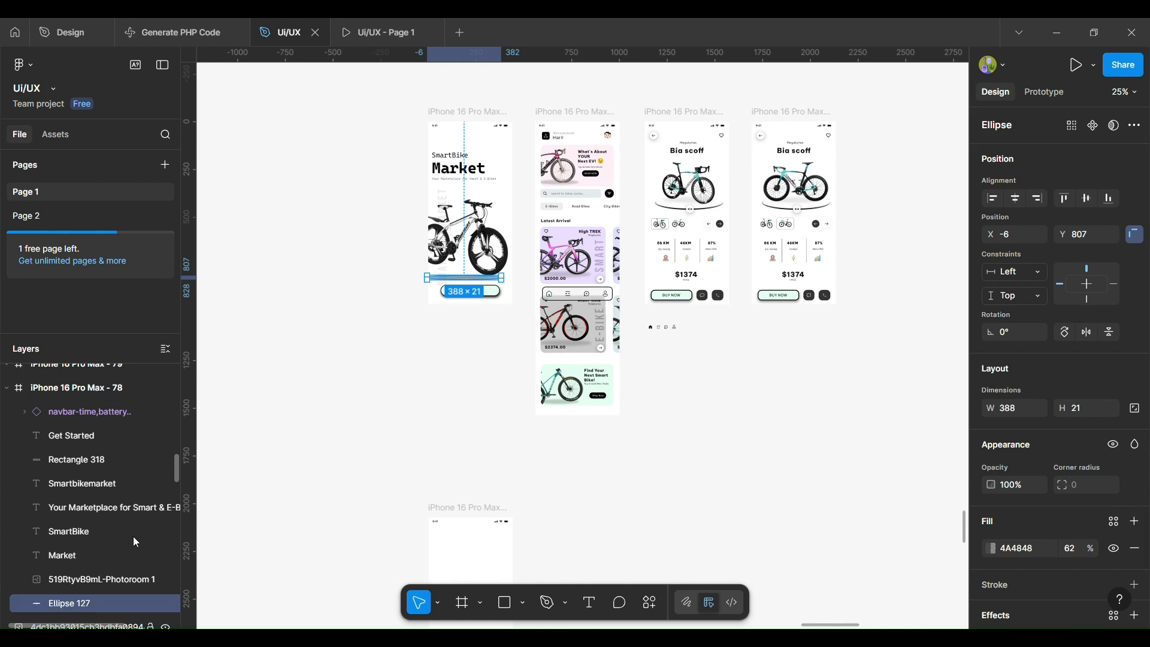
{"action": "left_click", "coordinate": [449, 369]}
Copy the SmartBike, Market and tagline texts together from the original intro screen into the new frame
{"action": "scroll", "coordinate": [450, 368], "scroll_direction": "up", "scroll_amount": 3}
{"action": "left_click", "coordinate": [473, 193]}
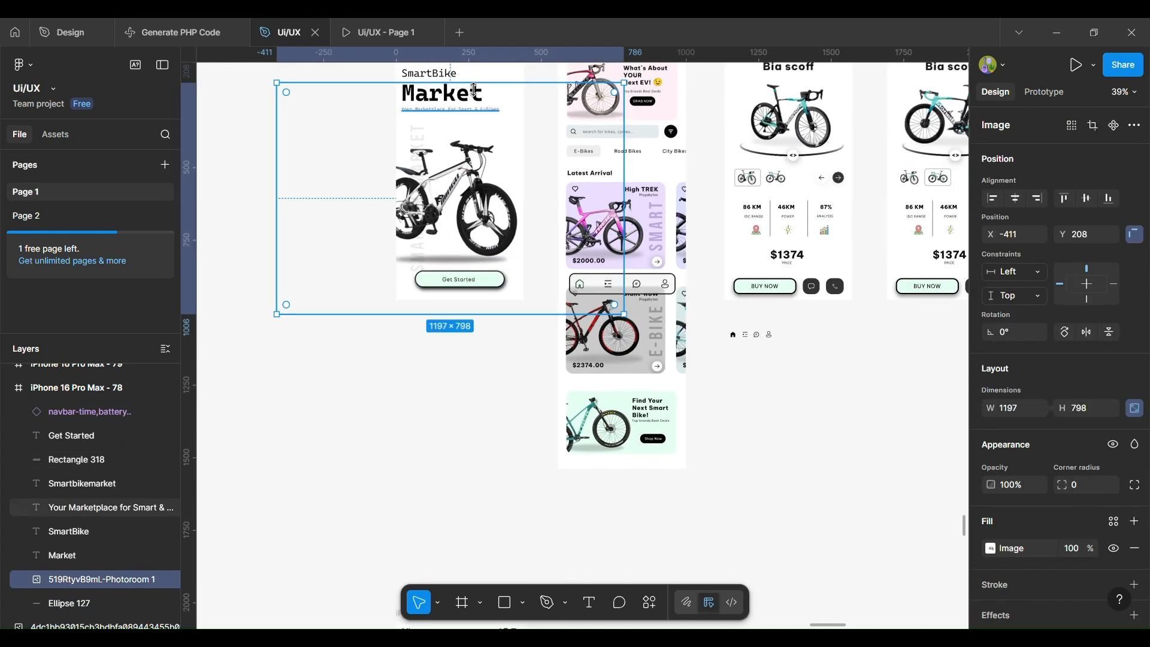
{"action": "left_click", "coordinate": [443, 94]}
{"action": "scroll", "coordinate": [447, 95], "scroll_direction": "up", "scroll_amount": 1}
{"action": "left_click", "coordinate": [451, 94], "text": "shift"}
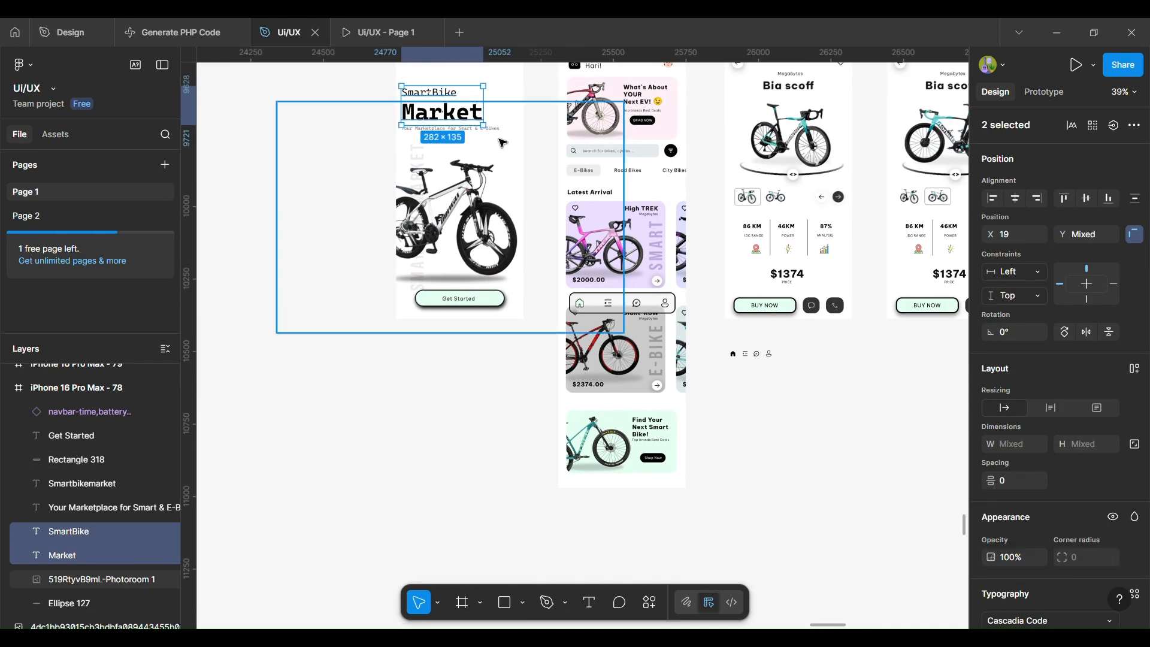
{"action": "left_click", "coordinate": [482, 128], "text": "shift"}
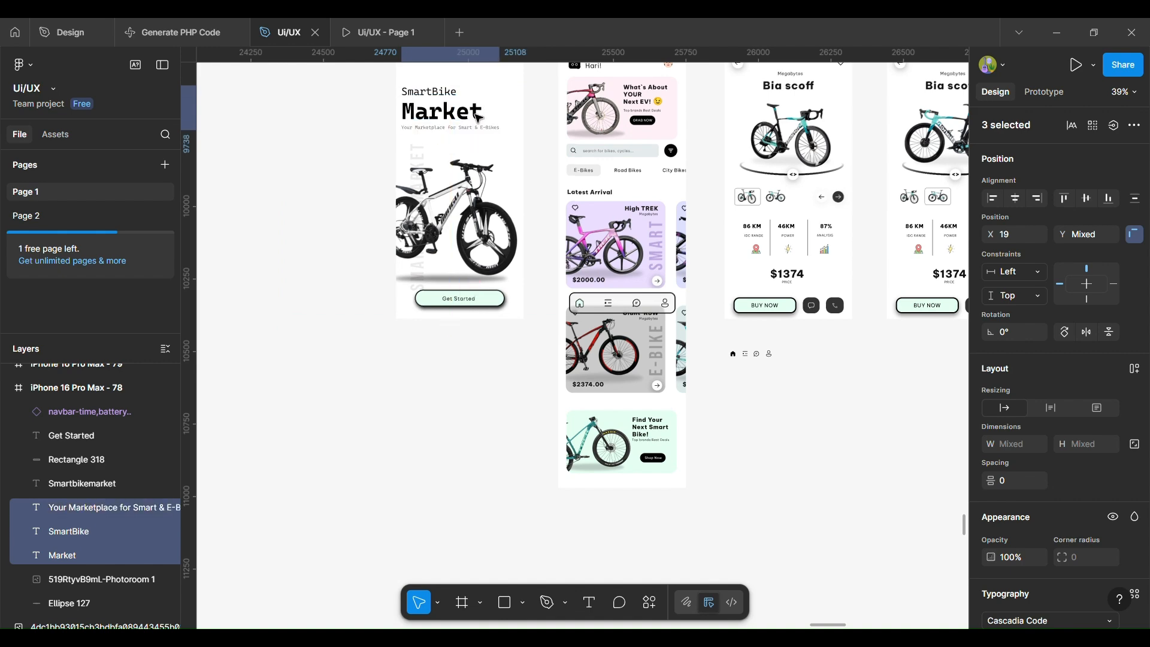
{"action": "scroll", "coordinate": [478, 118], "scroll_direction": "down", "scroll_amount": 3}
{"action": "left_click_drag", "start_coordinate": [467, 112], "coordinate": [465, 462]}
Measure the SmartBike text's spacing to the edges of the original intro screen
{"action": "scroll", "coordinate": [465, 461], "scroll_direction": "up", "scroll_amount": 3}
{"action": "scroll", "coordinate": [453, 264], "scroll_direction": "up", "scroll_amount": 4}
{"action": "left_click", "coordinate": [462, 279]}
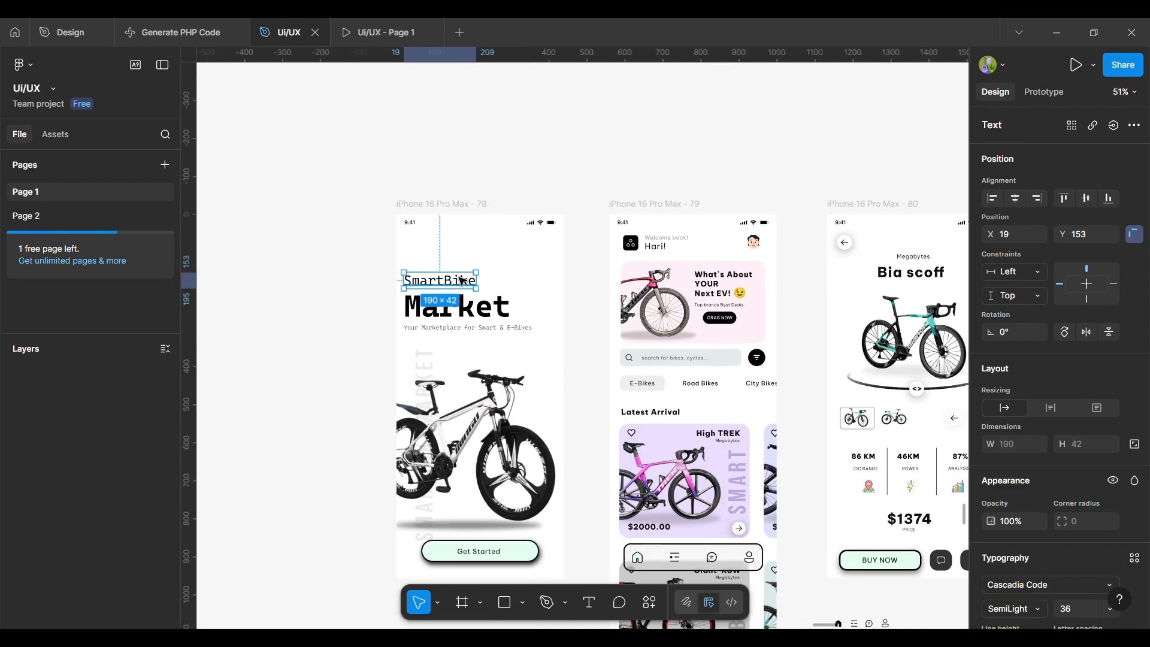
{"action": "key", "text": "alt"}
{"action": "scroll", "coordinate": [466, 237], "scroll_direction": "down", "scroll_amount": 4}
{"action": "scroll", "coordinate": [467, 263], "scroll_direction": "down", "scroll_amount": 4}
{"action": "scroll", "coordinate": [469, 290], "scroll_direction": "up", "scroll_amount": 5}
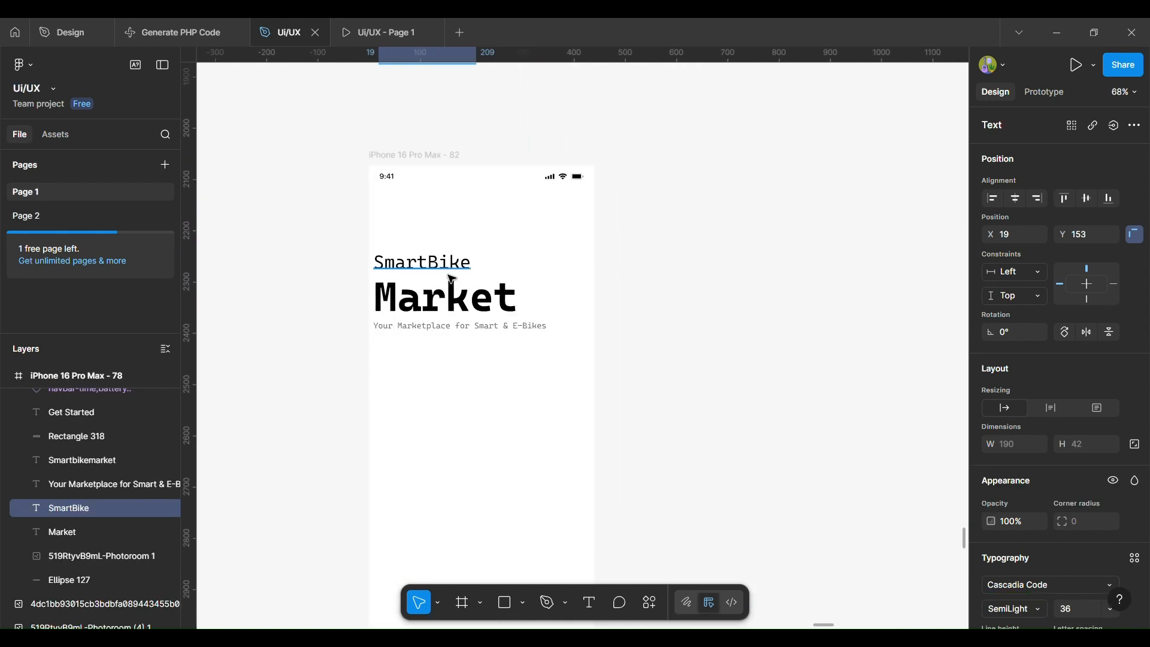
Shift the SmartBike, Market and tagline texts right and down in the new frame, and delete the duplicate SmartBike text
{"action": "left_click", "coordinate": [451, 265]}
{"action": "left_click", "coordinate": [498, 314], "text": "shift"}
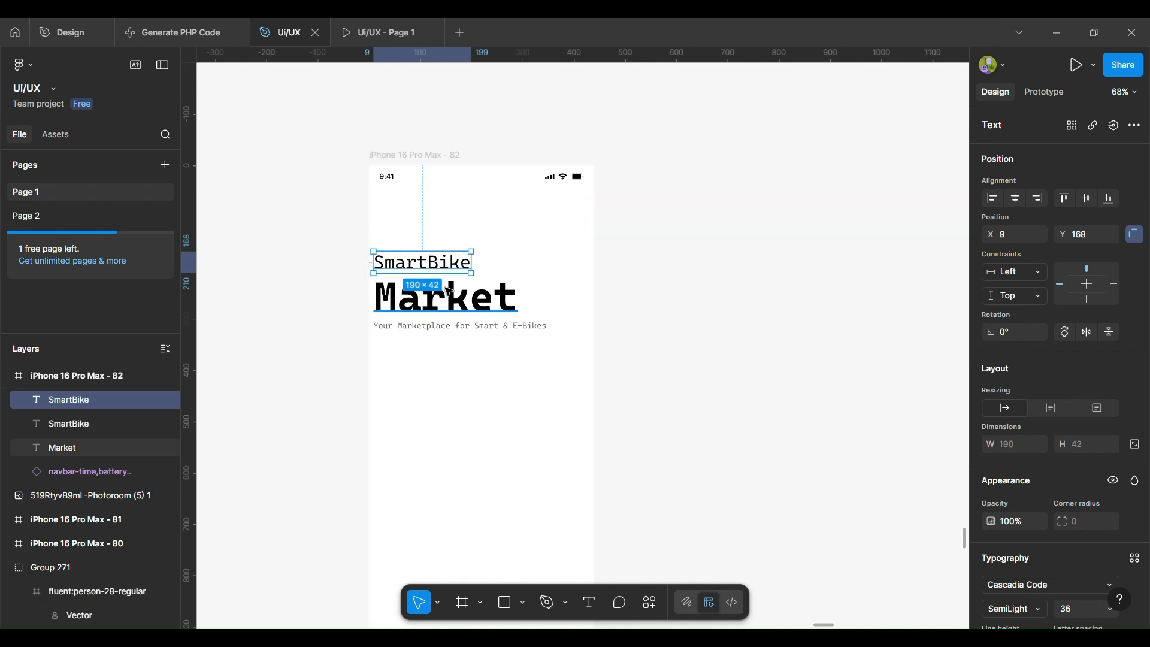
{"action": "left_click", "coordinate": [545, 337], "text": "shift"}
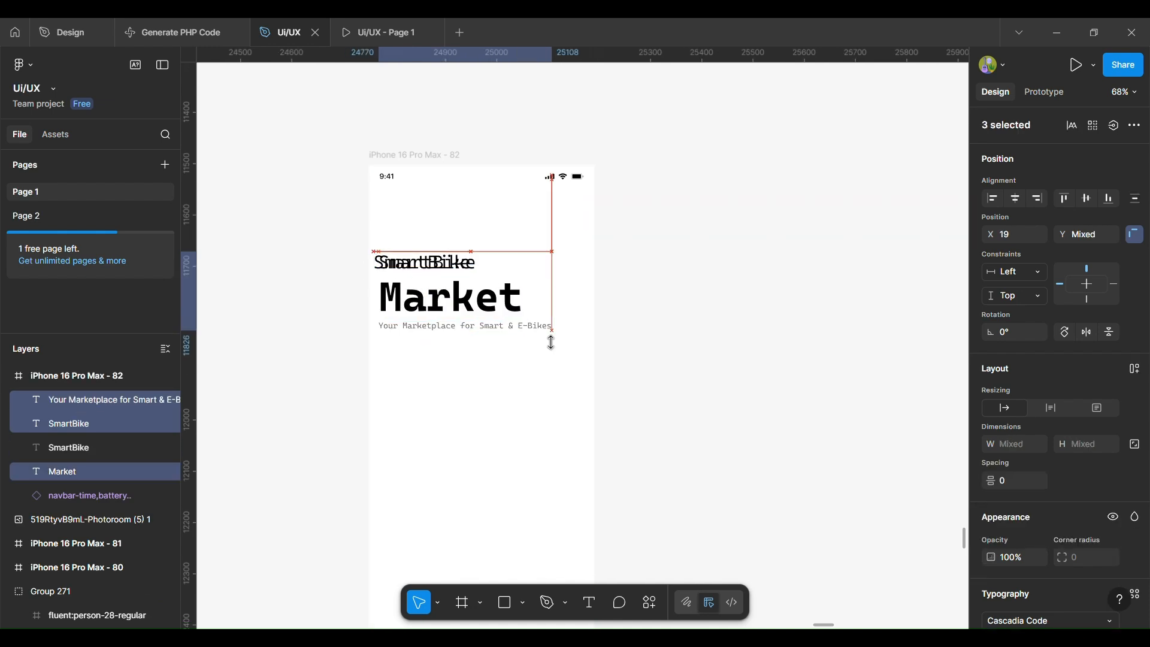
{"action": "key", "text": "shift+Right"}
{"action": "key", "text": "shift+Right"}
{"action": "key", "text": "shift+Right"}
{"action": "left_click_drag", "start_coordinate": [514, 285], "coordinate": [530, 380]}
{"action": "left_click", "coordinate": [437, 262]}
{"action": "key", "text": "Delete"}
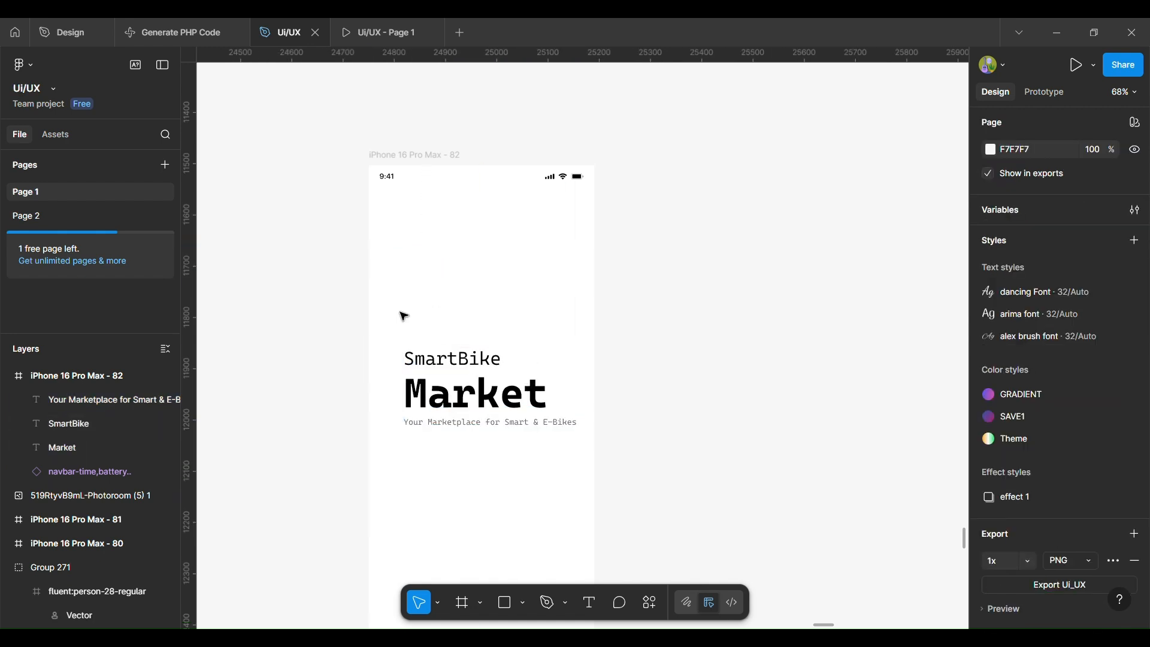
Move the three heading texts up towards the status bar and left until they sit 38 px from the frame's left edge
{"action": "left_click_drag", "start_coordinate": [404, 316], "coordinate": [586, 508]}
{"action": "key", "text": "shift+Up"}
{"action": "key", "text": "shift+Up"}
{"action": "key", "text": "shift+Up"}
{"action": "key", "text": "shift+Up"}
{"action": "key", "text": "shift+Up"}
{"action": "key", "text": "shift+Up"}
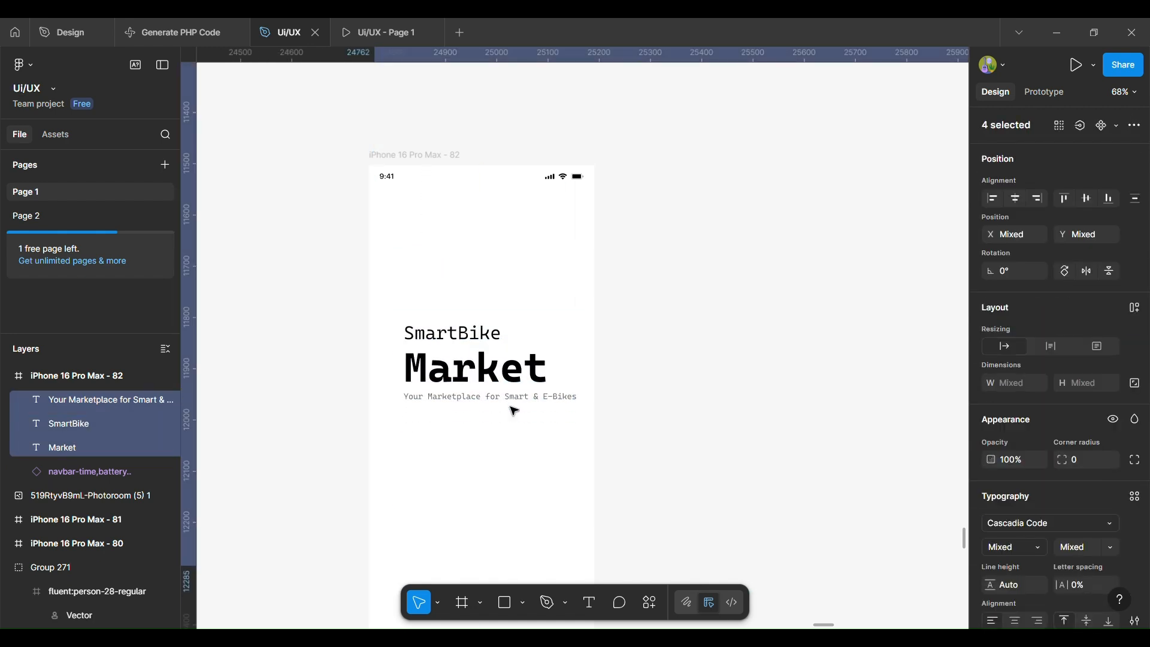
{"action": "key", "text": "shift+Up"}
{"action": "key", "text": "shift+Up"}
{"action": "key", "text": "shift+Up"}
{"action": "key", "text": "shift+Up"}
{"action": "key", "text": "shift+Up"}
{"action": "key", "text": "shift+Up"}
{"action": "key", "text": "shift+Up"}
{"action": "key", "text": "shift+Up"}
{"action": "key", "text": "shift+Up"}
{"action": "key", "text": "shift+Up"}
{"action": "key", "text": "shift+Up"}
{"action": "key", "text": "shift+Up"}
{"action": "key", "text": "shift+Up"}
{"action": "key", "text": "shift+Up"}
{"action": "key", "text": "shift+Up"}
{"action": "key", "text": "shift+Up"}
{"action": "key", "text": "shift+Up"}
{"action": "key", "text": "shift+Up"}
{"action": "key", "text": "shift+Left"}
{"action": "key", "text": "shift+Left"}
{"action": "key", "text": "shift+Left"}
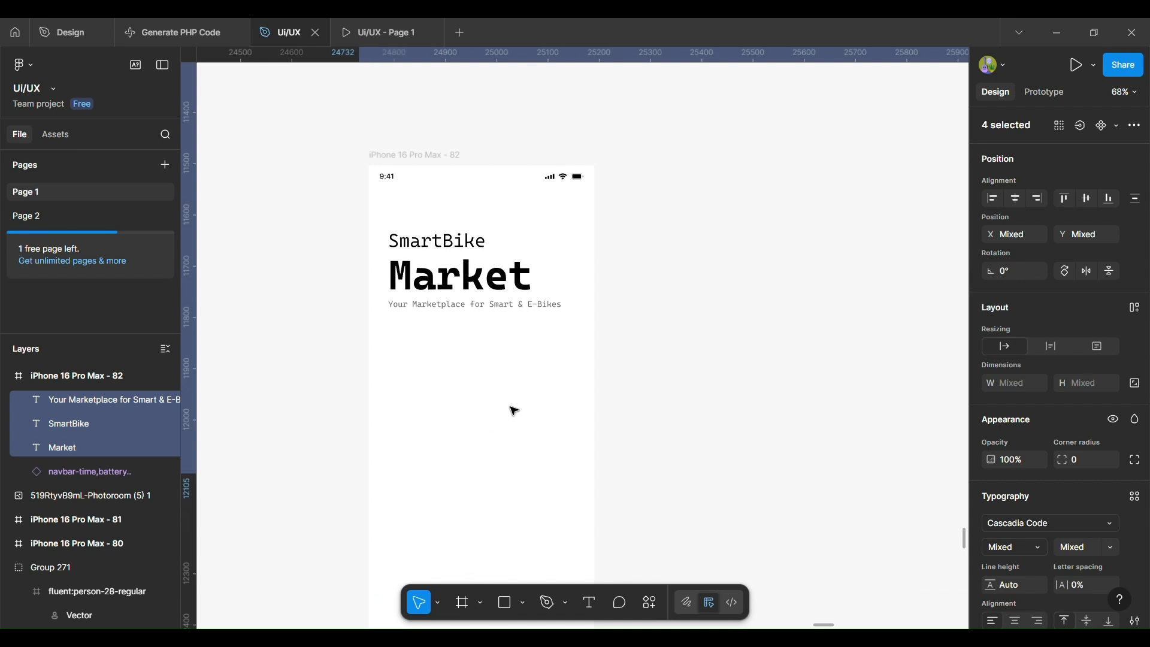
Lower the three heading texts to 125 px below the status bar, checking the distance
{"action": "key", "text": "alt"}
{"action": "key", "text": "shift+Down"}
{"action": "key", "text": "shift+Down"}
{"action": "key", "text": "Down"}
{"action": "key", "text": "Down"}
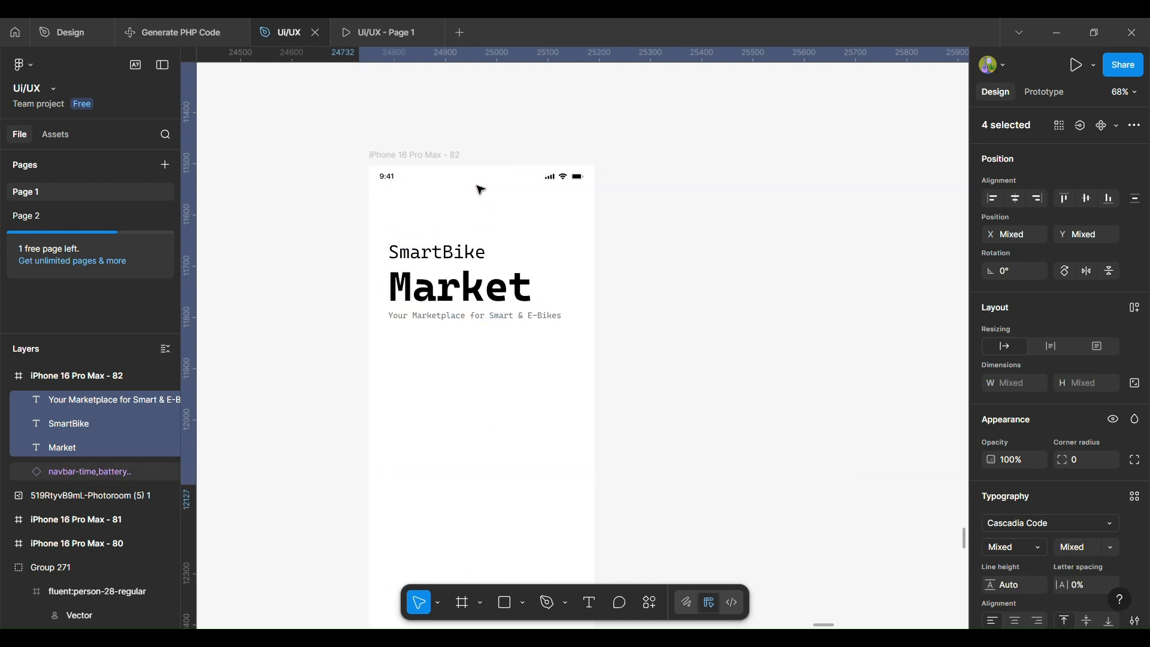
{"action": "key", "text": "alt"}
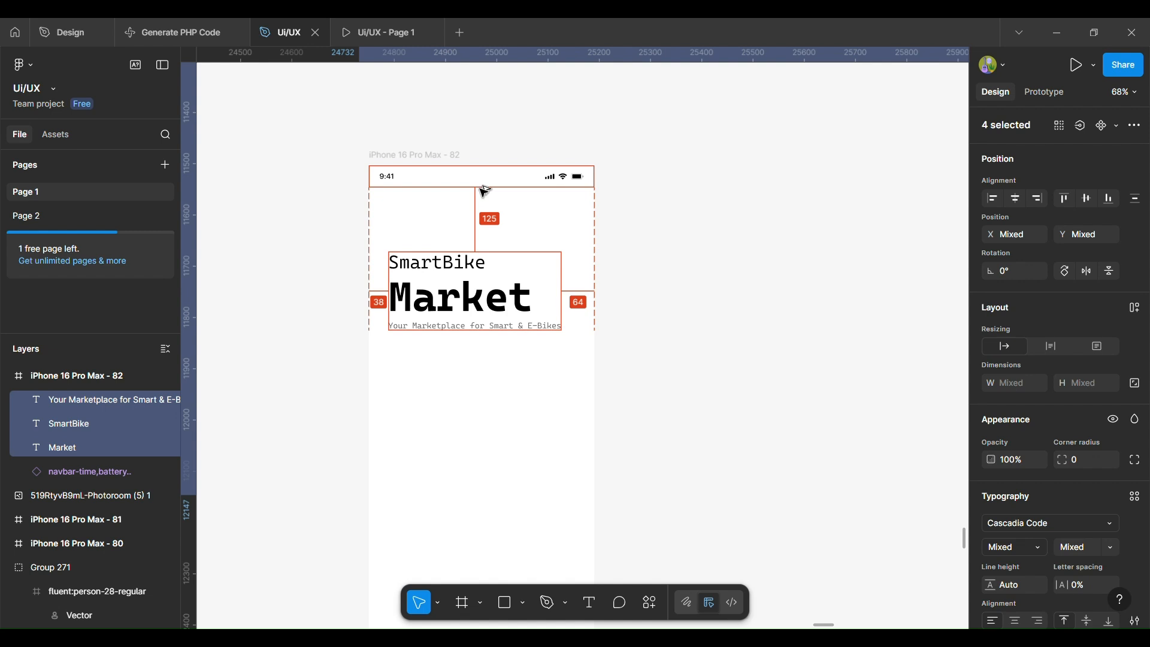
{"action": "key", "text": "shift+Down"}
{"action": "key", "text": "shift+Down"}
{"action": "scroll", "coordinate": [253, 352], "scroll_direction": "down", "scroll_amount": 2}
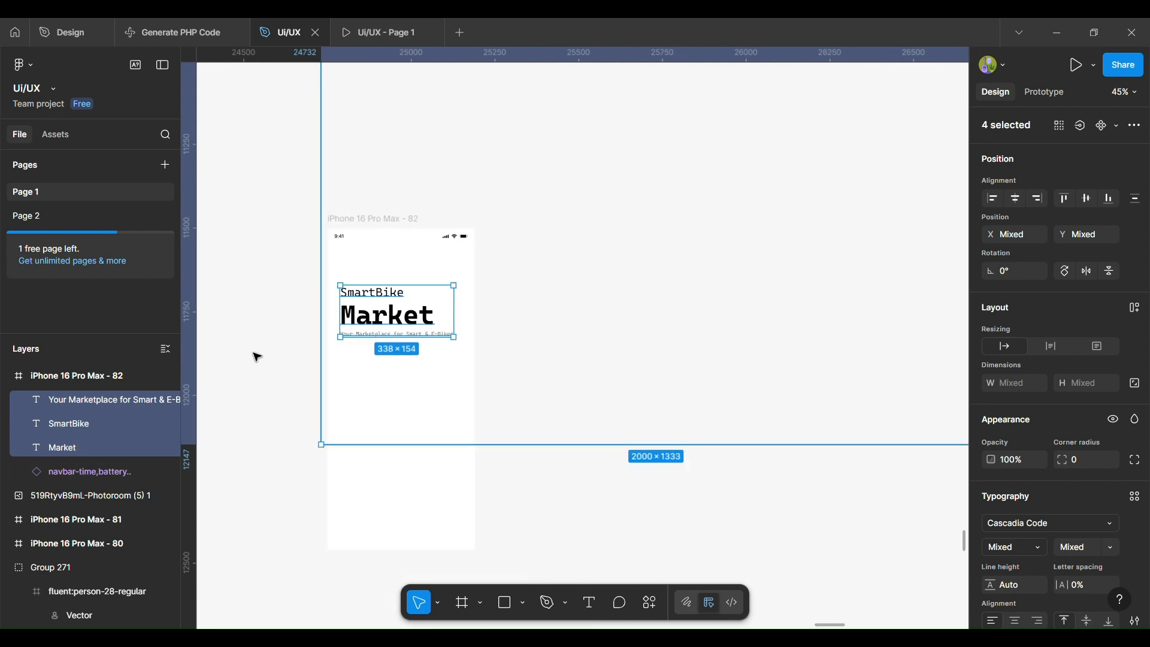
{"action": "left_click", "coordinate": [254, 353]}
Compare the SmartBike text's distance from the frame's top edge in the original intro screen and the new frame
{"action": "scroll", "coordinate": [253, 353], "scroll_direction": "down", "scroll_amount": 3}
{"action": "scroll", "coordinate": [253, 353], "scroll_direction": "up", "scroll_amount": 4}
{"action": "scroll", "coordinate": [330, 227], "scroll_direction": "up", "scroll_amount": 5}
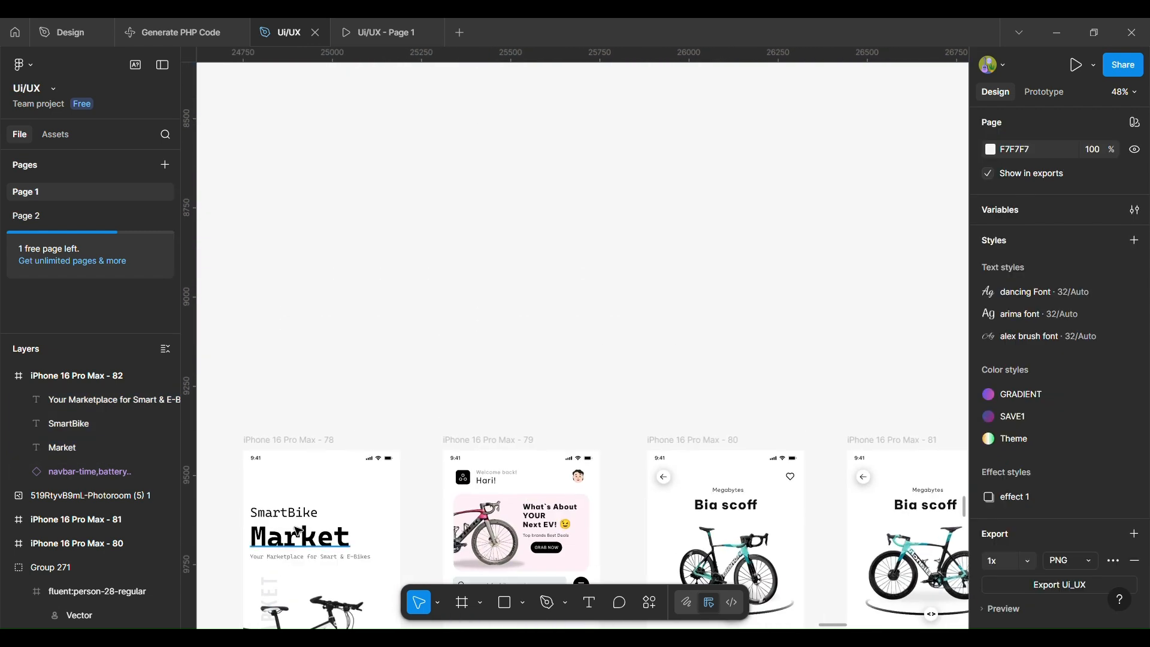
{"action": "left_click", "coordinate": [297, 515]}
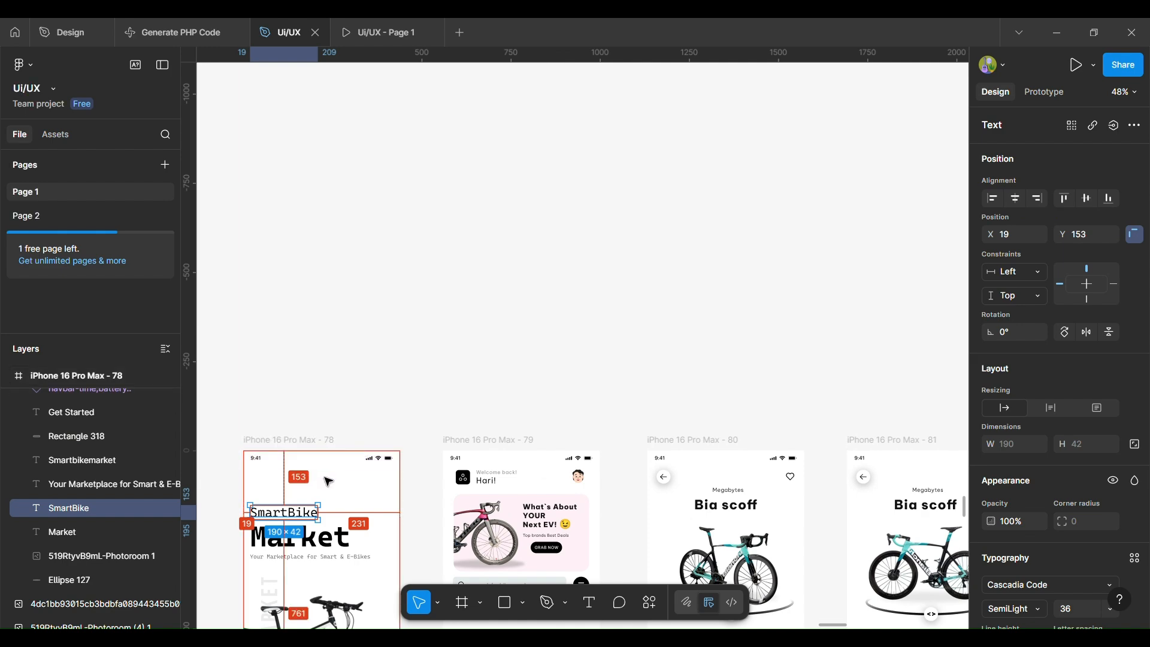
{"action": "scroll", "coordinate": [324, 477], "scroll_direction": "down", "scroll_amount": 7}
{"action": "scroll", "coordinate": [324, 477], "scroll_direction": "up", "scroll_amount": 5}
{"action": "scroll", "coordinate": [324, 477], "scroll_direction": "down", "scroll_amount": 9}
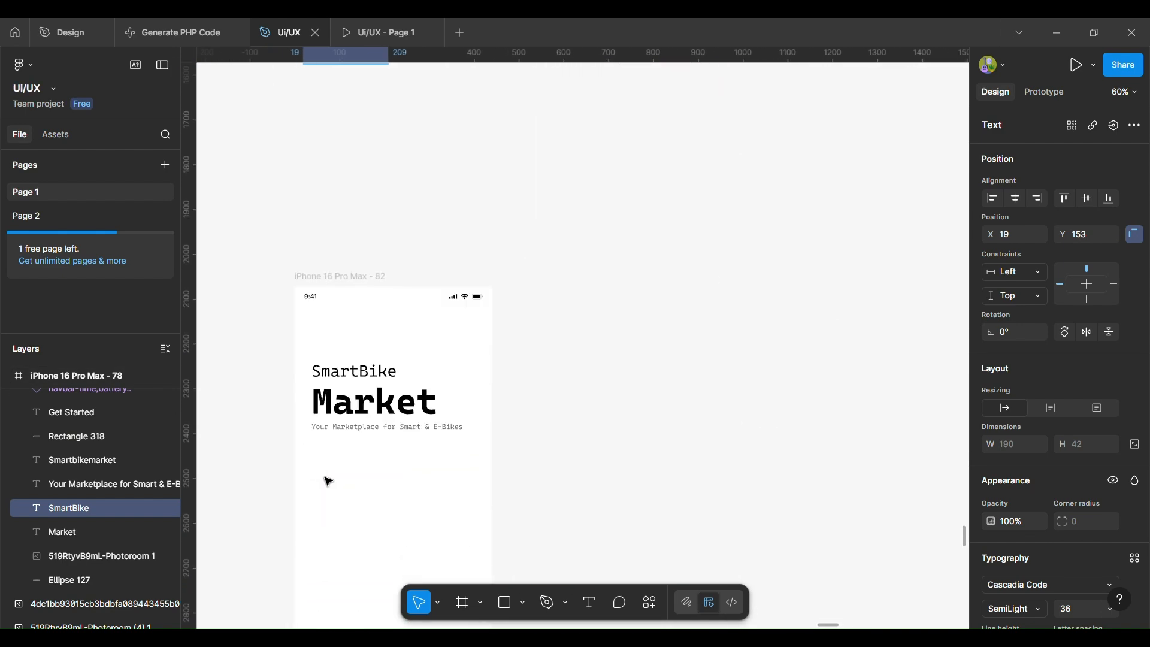
{"action": "left_click", "coordinate": [376, 371]}
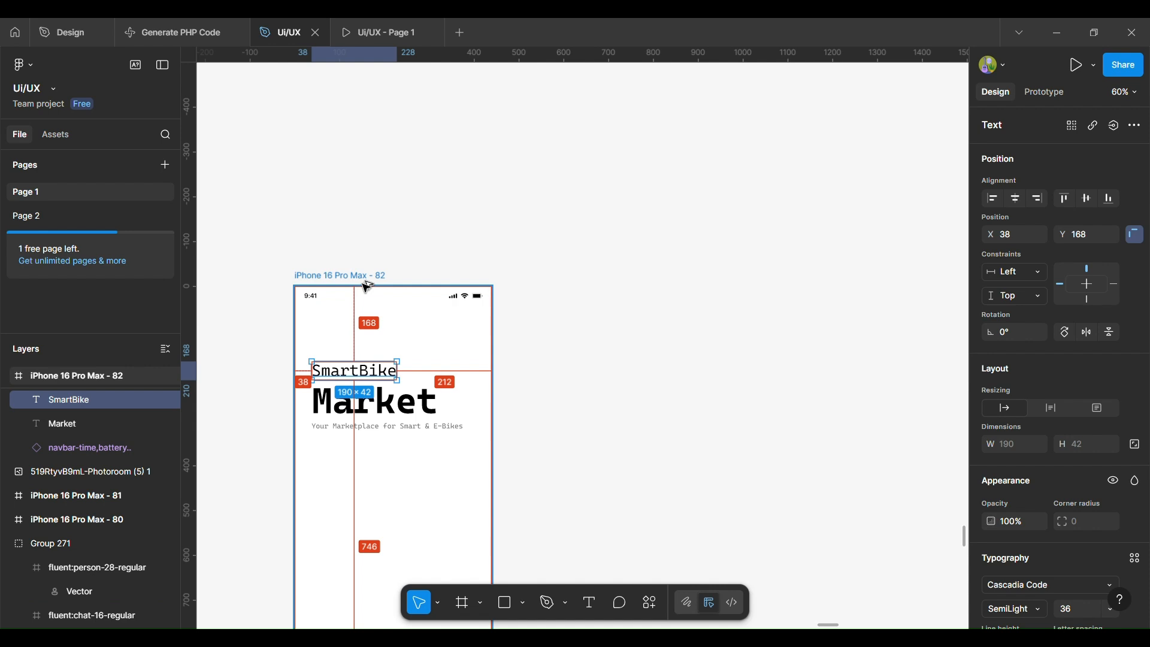
{"action": "left_click", "coordinate": [593, 436]}
Raise the three heading texts in the new frame by 15 px so that SmartBike sits at Y 153
{"action": "scroll", "coordinate": [593, 436], "scroll_direction": "down", "scroll_amount": 1}
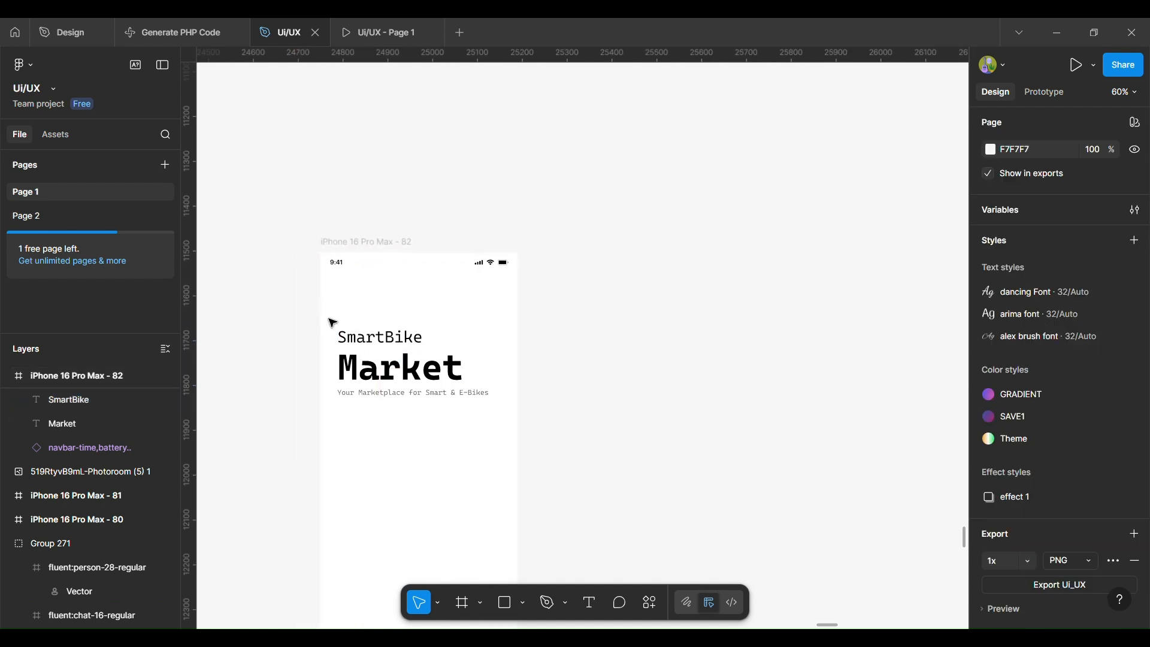
{"action": "left_click_drag", "start_coordinate": [326, 317], "coordinate": [502, 439]}
{"action": "key", "text": "shift+Up"}
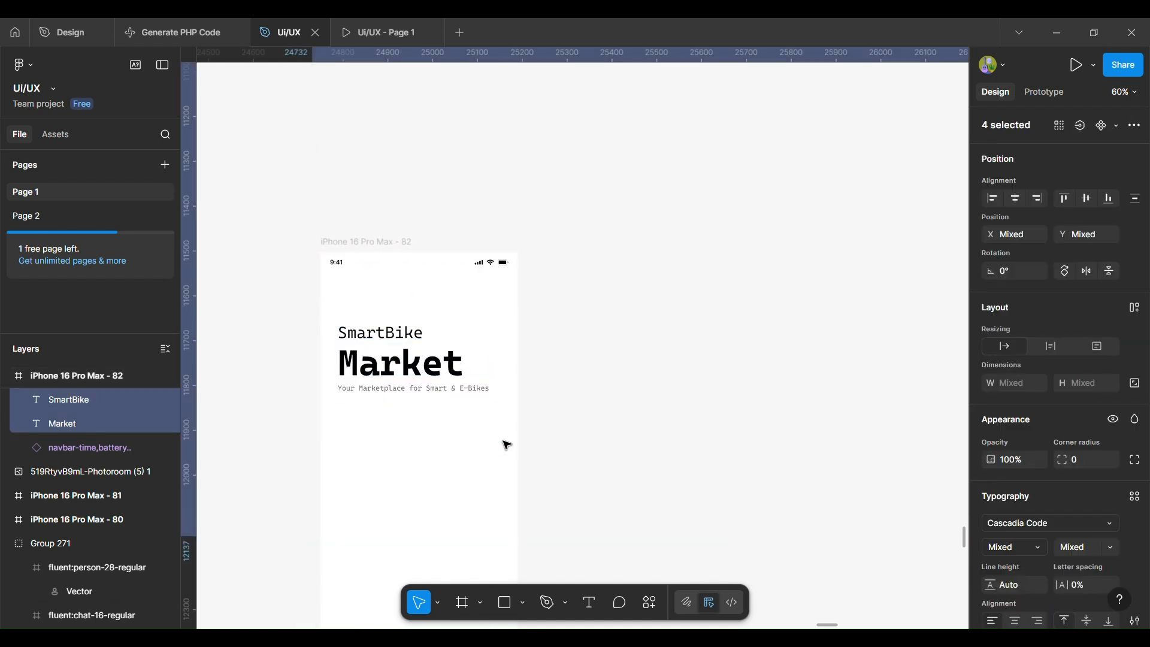
{"action": "key", "text": "alt"}
{"action": "key", "text": "Up"}
{"action": "key", "text": "Up"}
{"action": "key", "text": "Up"}
{"action": "key", "text": "Up"}
{"action": "key", "text": "Up"}
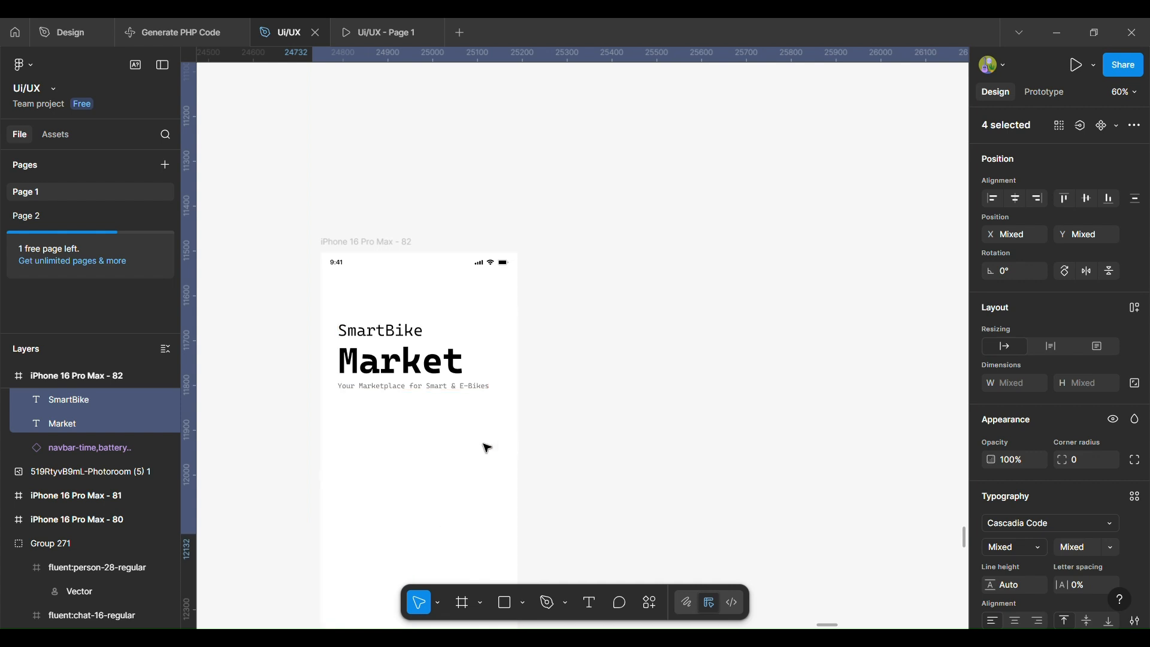
{"action": "left_click", "coordinate": [266, 404]}
Copy the bike image from the original intro screen into the new frame beneath the tagline, at about X -420, Y 219
{"action": "scroll", "coordinate": [266, 403], "scroll_direction": "down", "scroll_amount": 3}
{"action": "scroll", "coordinate": [267, 404], "scroll_direction": "up", "scroll_amount": 5}
{"action": "scroll", "coordinate": [267, 403], "scroll_direction": "left", "scroll_amount": 1}
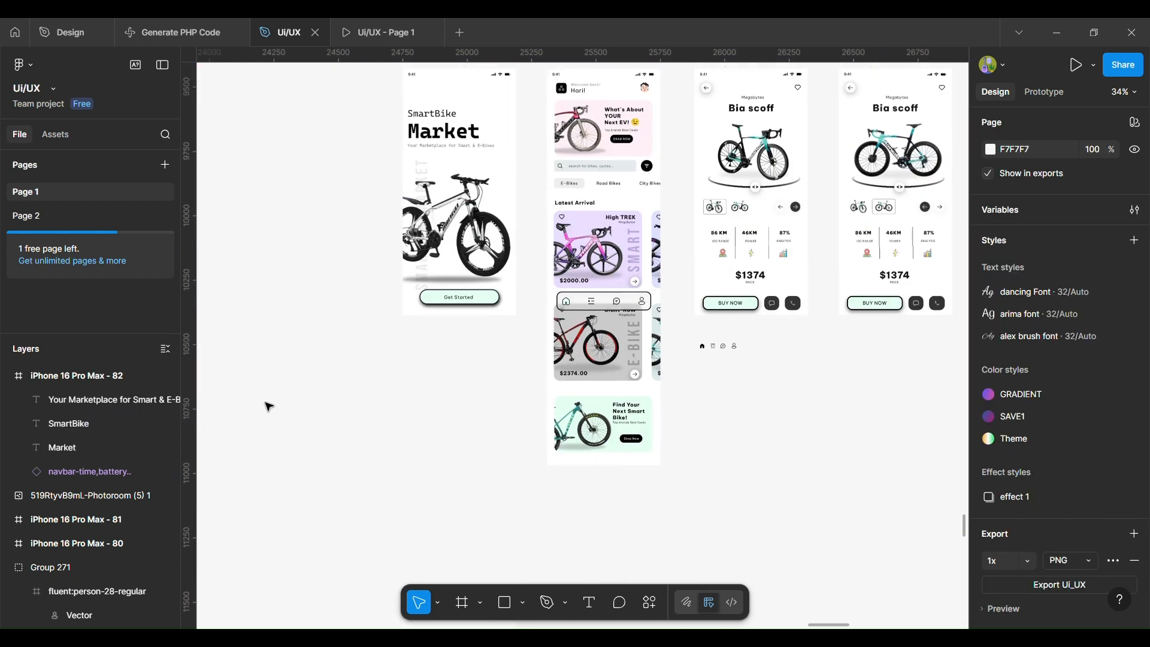
{"action": "left_click", "coordinate": [492, 254]}
{"action": "scroll", "coordinate": [491, 255], "scroll_direction": "up", "scroll_amount": 2}
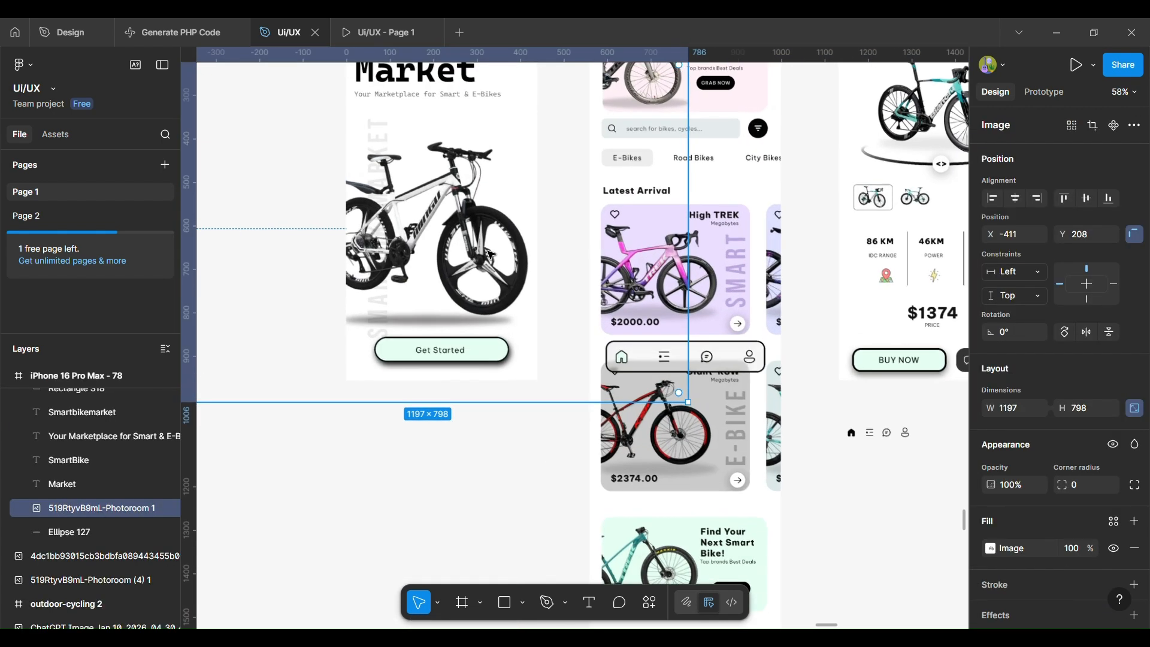
{"action": "scroll", "coordinate": [491, 255], "scroll_direction": "down", "scroll_amount": 2}
{"action": "scroll", "coordinate": [491, 255], "scroll_direction": "down", "scroll_amount": 1}
{"action": "scroll", "coordinate": [491, 254], "scroll_direction": "down", "scroll_amount": 1}
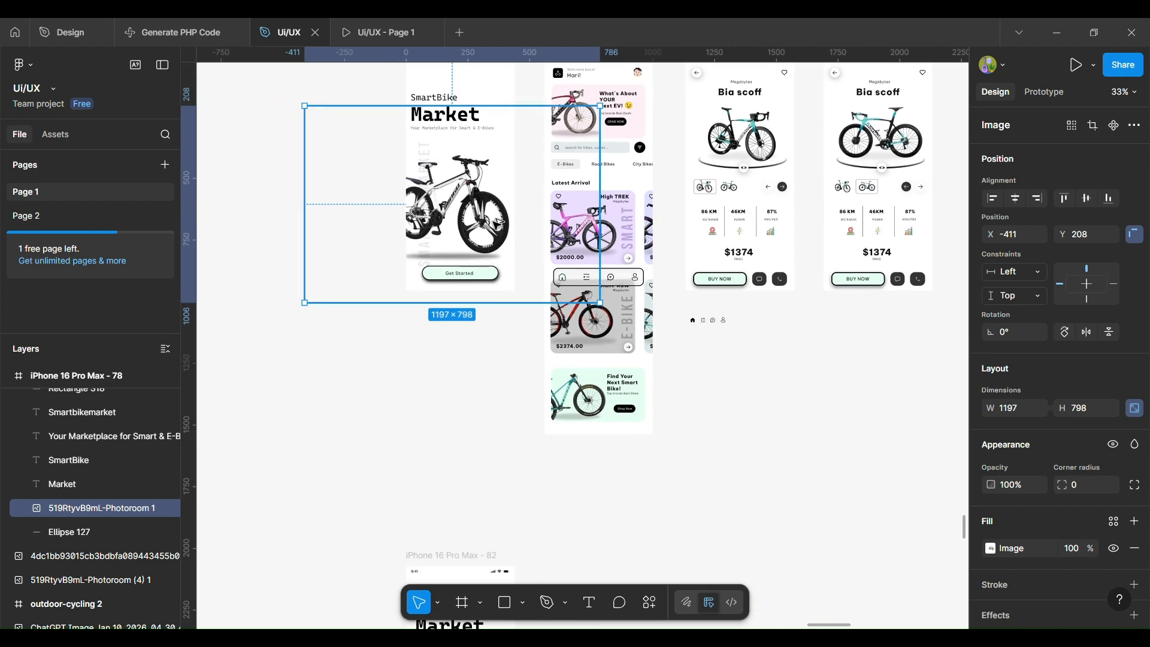
{"action": "left_click_drag", "start_coordinate": [498, 223], "coordinate": [486, 367]}
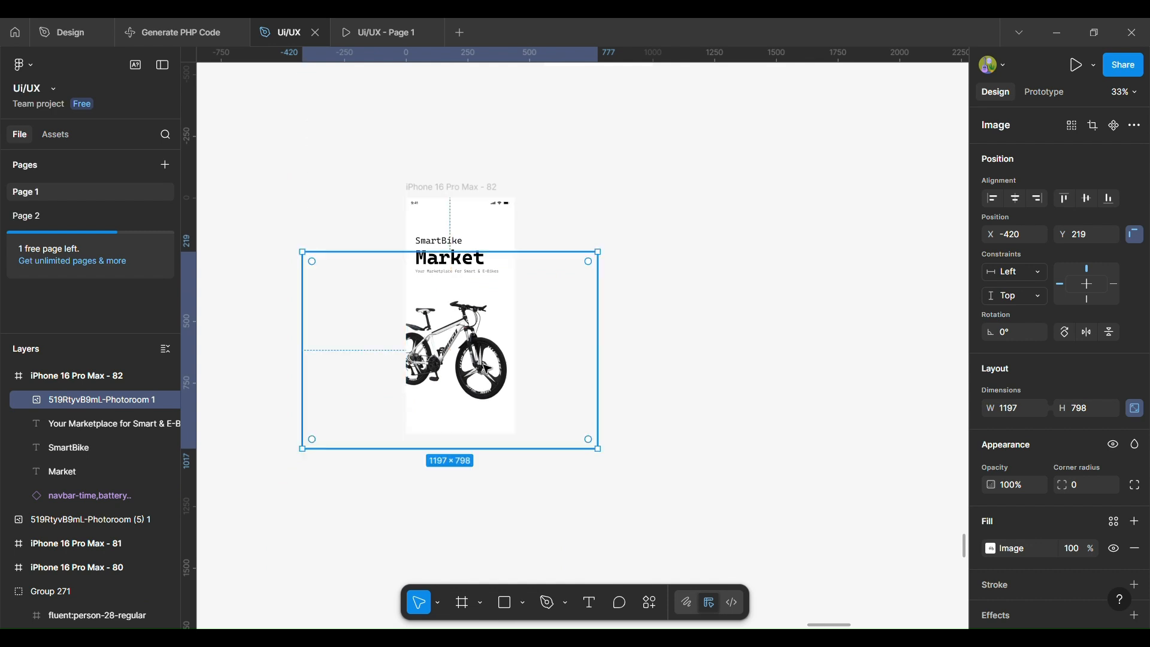
{"action": "left_click", "coordinate": [674, 346]}
Check which font the SmartBike text in the new frame uses
{"action": "scroll", "coordinate": [674, 346], "scroll_direction": "up", "scroll_amount": 3}
{"action": "scroll", "coordinate": [673, 346], "scroll_direction": "left", "scroll_amount": 2}
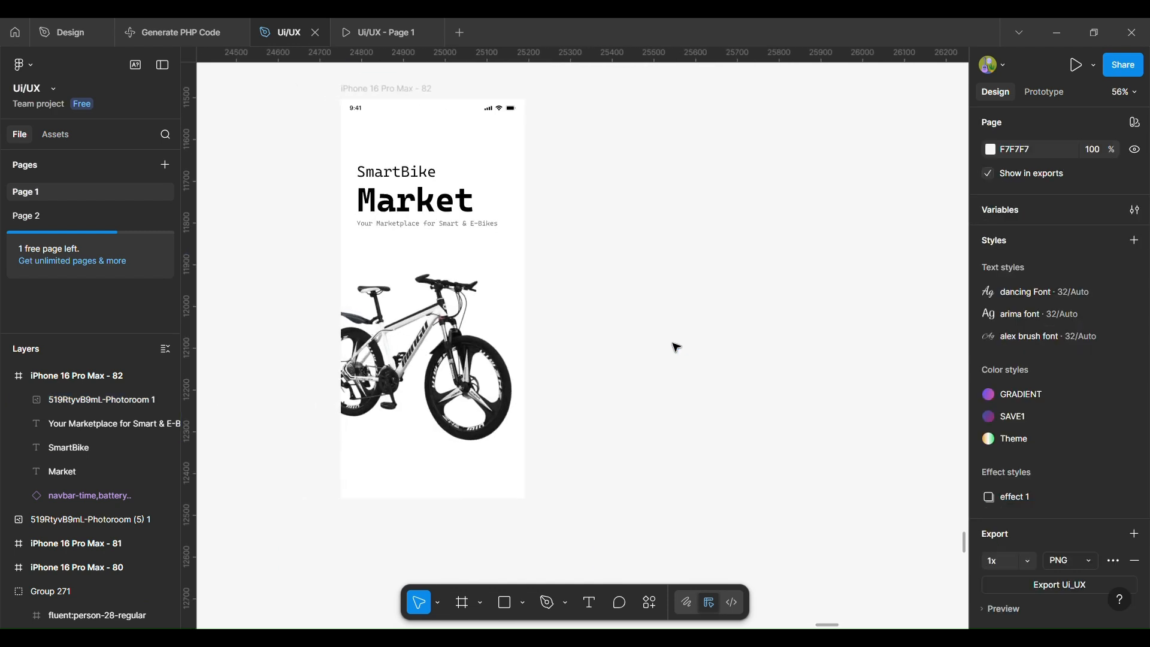
{"action": "left_click", "coordinate": [422, 185]}
{"action": "left_click", "coordinate": [1051, 581]}
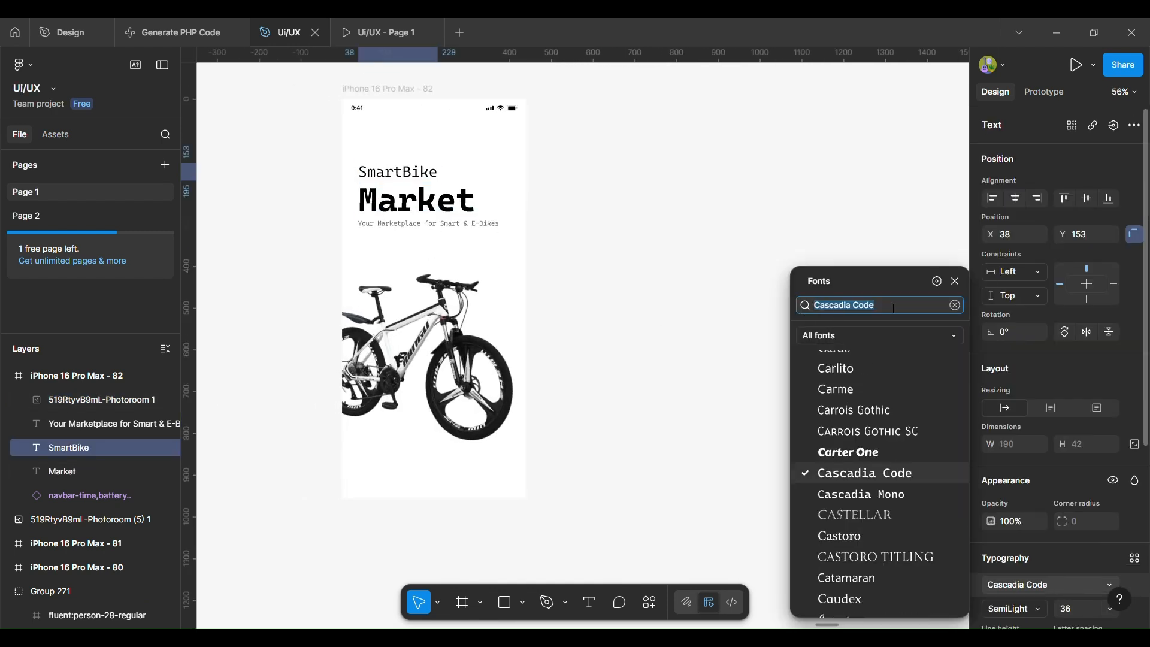
{"action": "left_click", "coordinate": [721, 308]}
Draw a flat ellipse about 419 × 28 under the bike's wheels and send it two layers back, behind the bike image
{"action": "scroll", "coordinate": [720, 308], "scroll_direction": "left", "scroll_amount": 2}
{"action": "scroll", "coordinate": [720, 309], "scroll_direction": "down", "scroll_amount": 1}
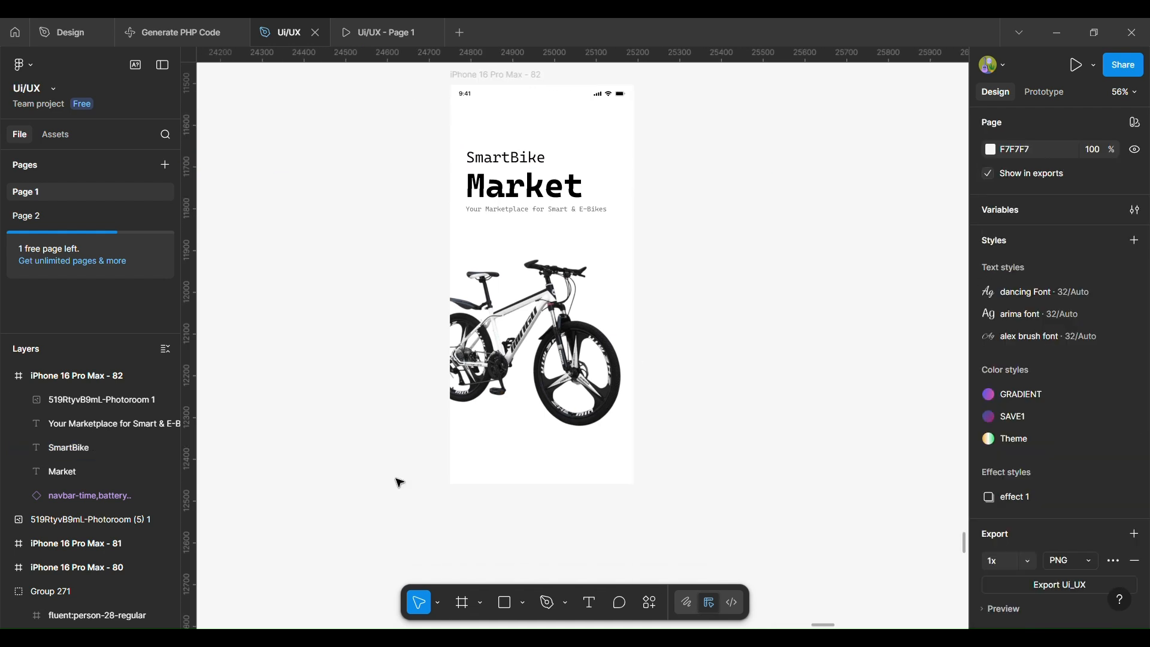
{"action": "left_click_drag", "start_coordinate": [451, 434], "coordinate": [643, 441]}
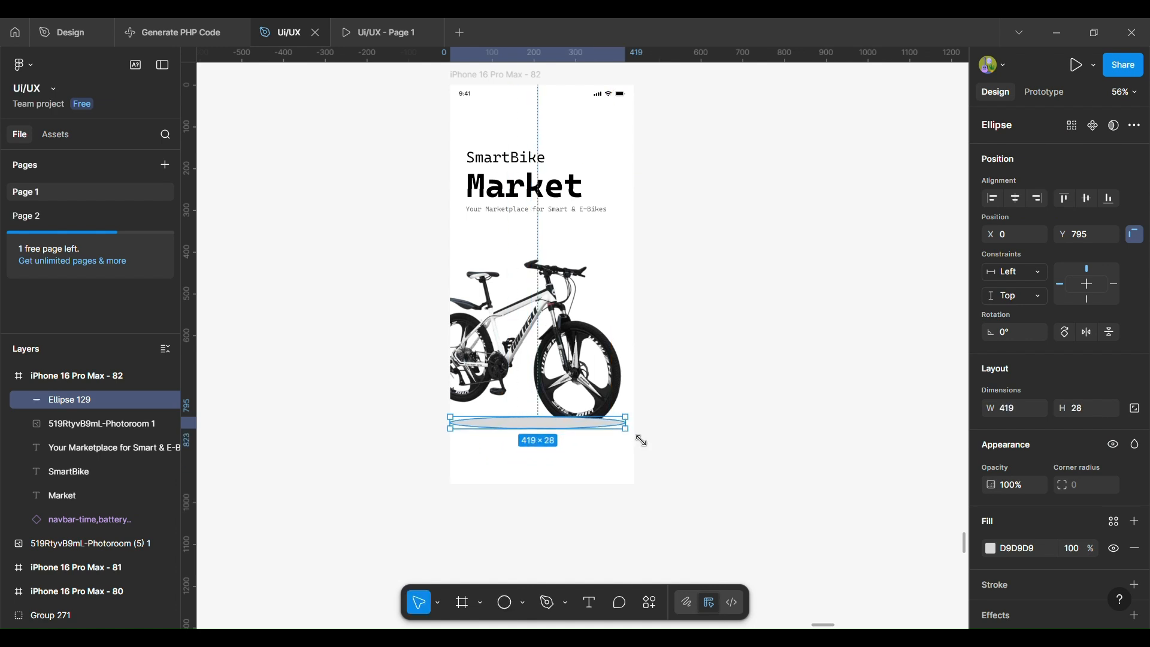
{"action": "key", "text": "ctrl+bracketleft"}
{"action": "key", "text": "ctrl+bracketleft"}
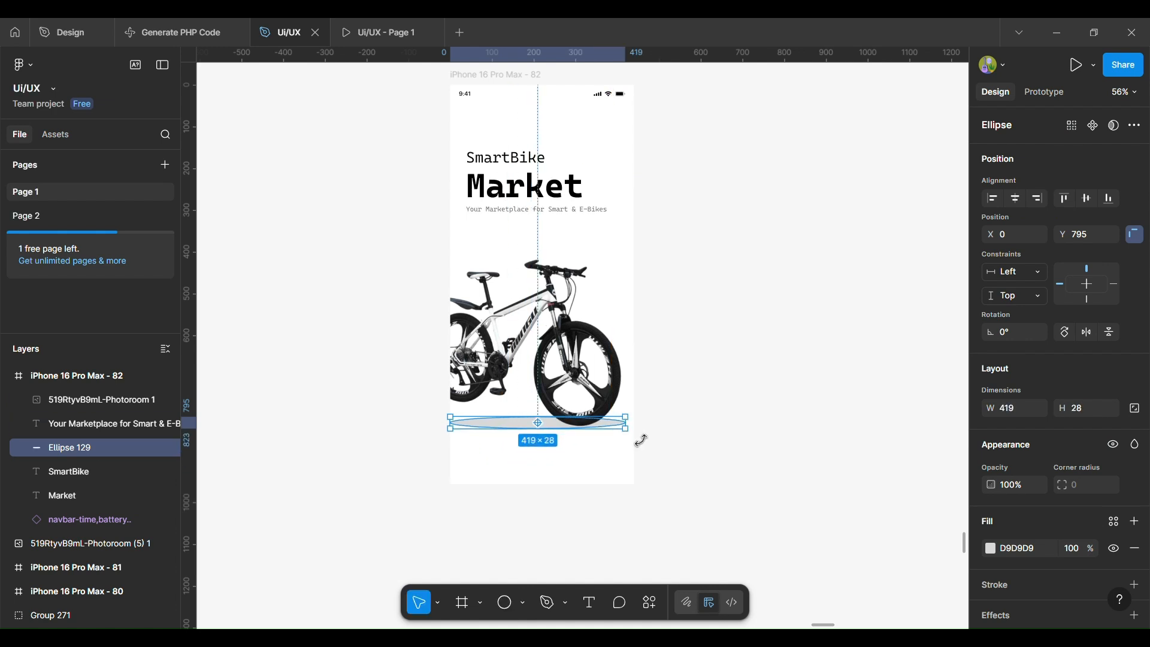
Darken the ellipse's fill to the grey 9A9A9A
{"action": "left_click", "coordinate": [991, 548]}
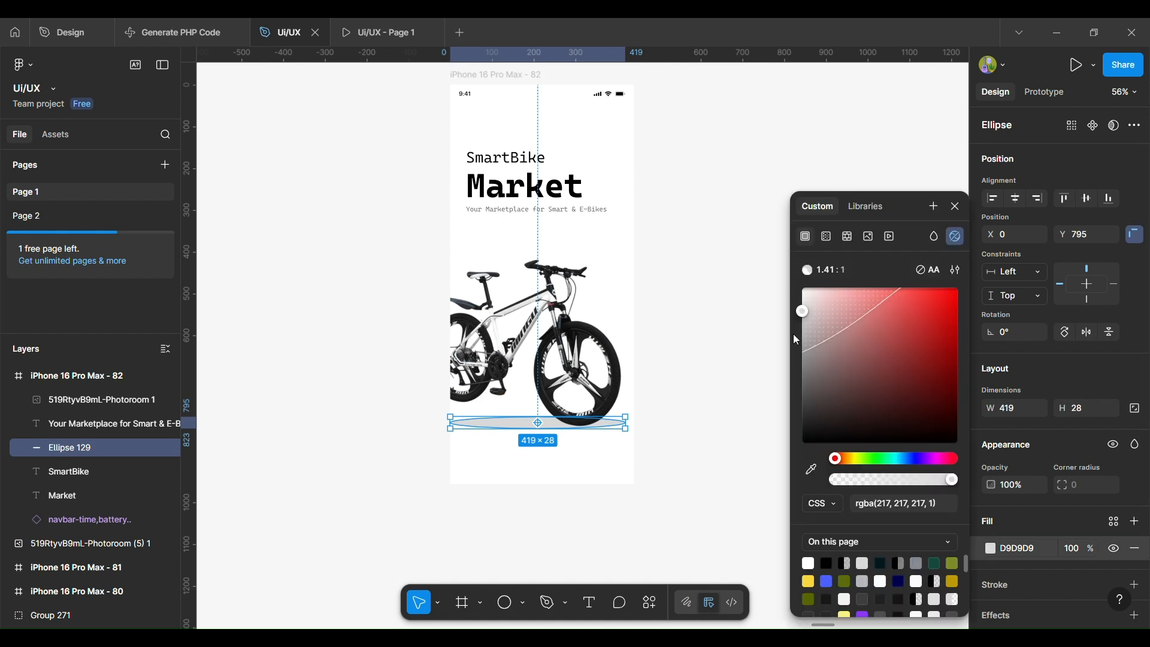
{"action": "left_click", "coordinate": [820, 357]}
{"action": "left_click_drag", "start_coordinate": [820, 363], "coordinate": [783, 357]}
Add a uniform layer blur of 32.4 to the ellipse
{"action": "scroll", "coordinate": [1083, 552], "scroll_direction": "down", "scroll_amount": 2}
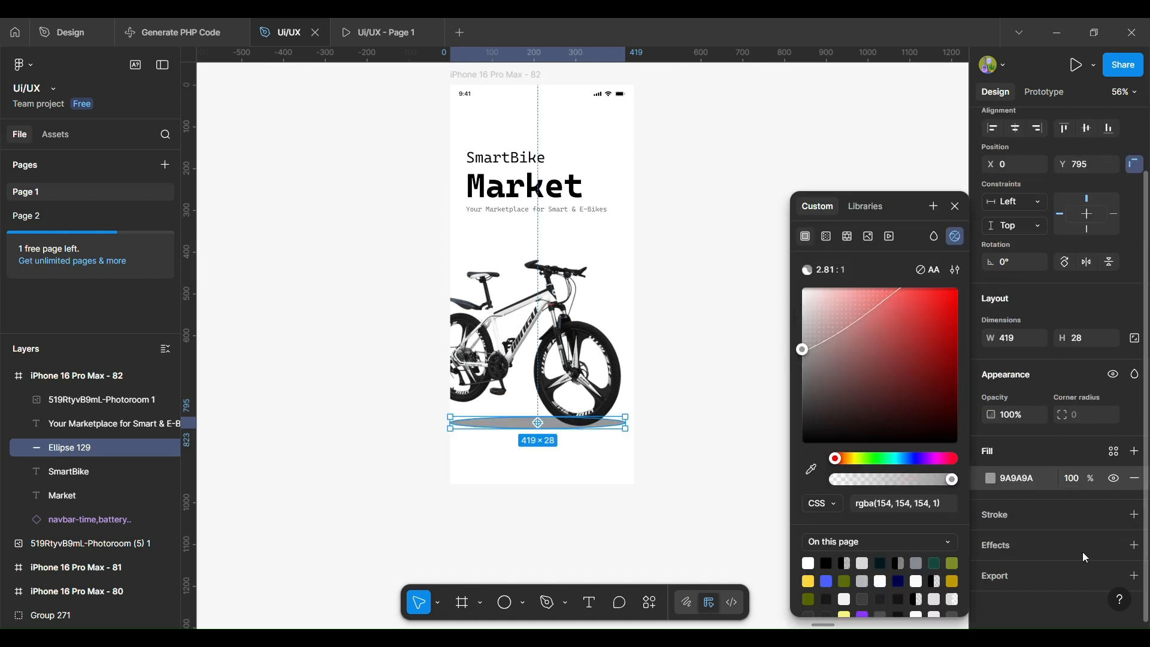
{"action": "left_click", "coordinate": [996, 544]}
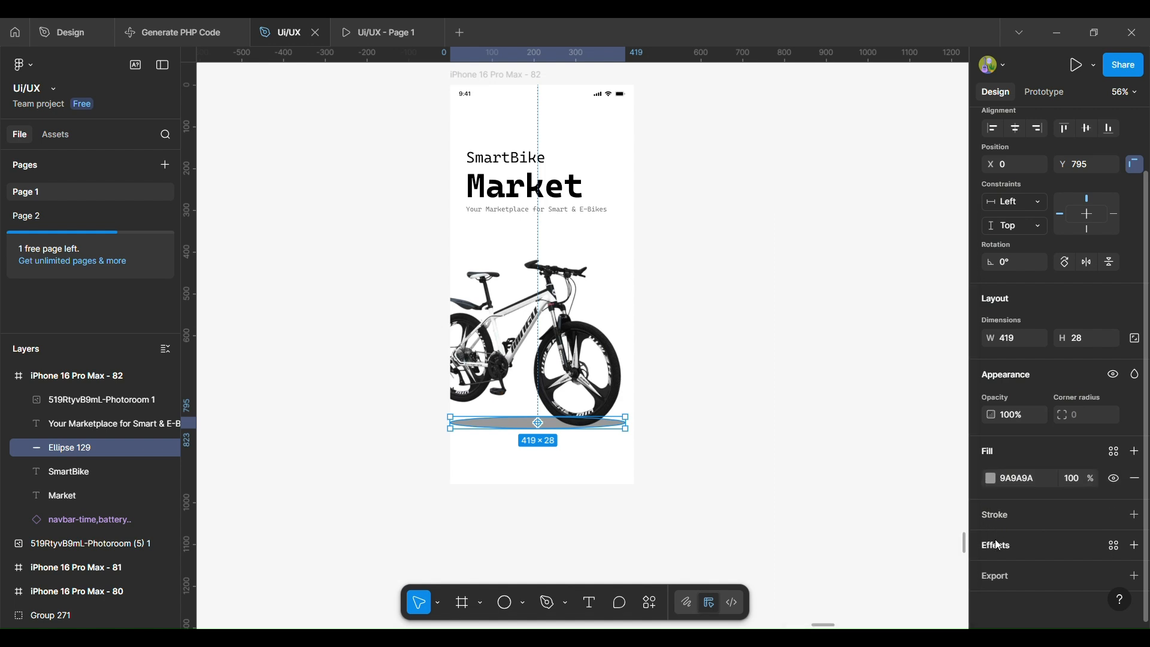
{"action": "left_click", "coordinate": [845, 466]}
{"action": "left_click", "coordinate": [850, 484]}
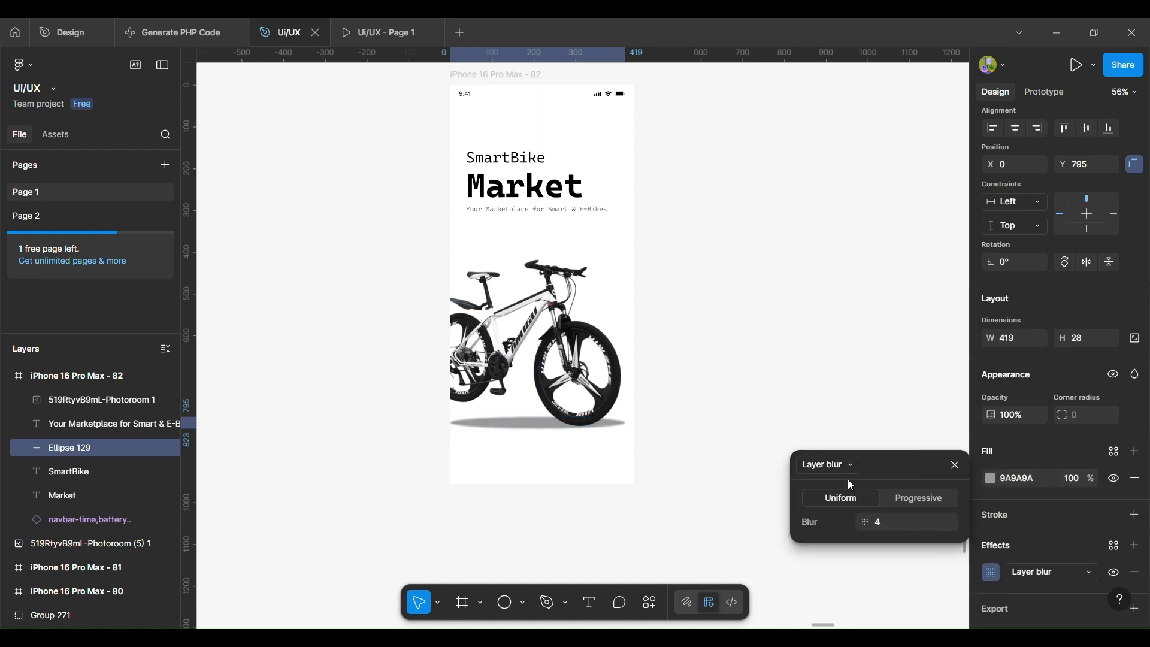
{"action": "left_click_drag", "start_coordinate": [864, 527], "coordinate": [937, 545]}
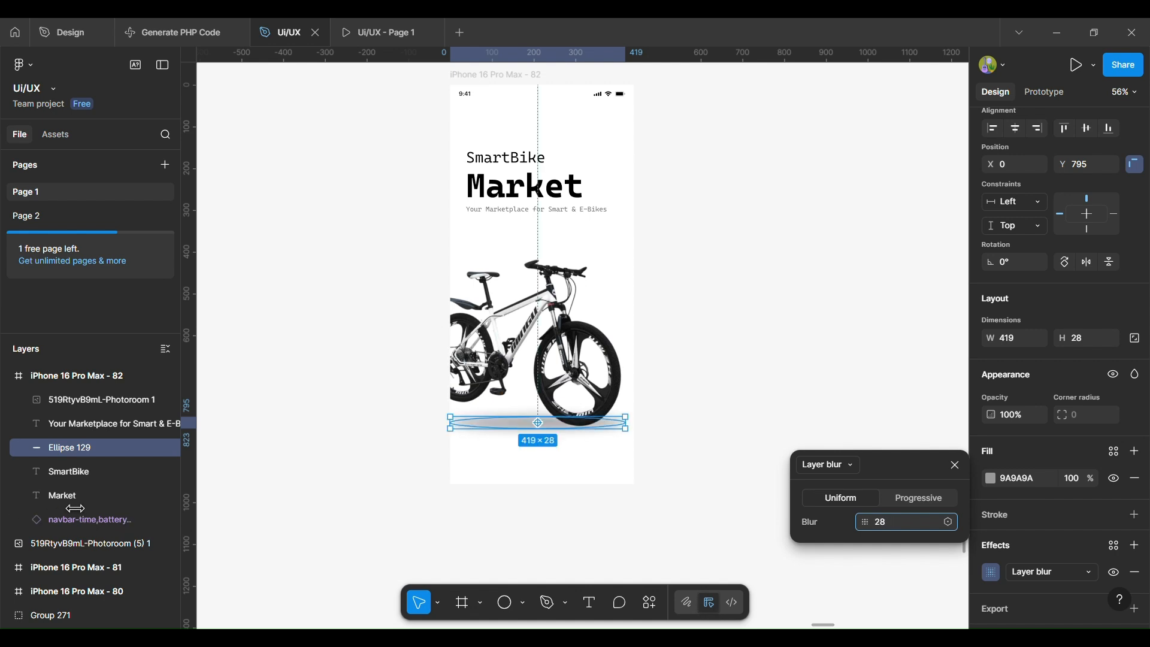
{"action": "left_click_drag", "start_coordinate": [873, 524], "coordinate": [932, 520]}
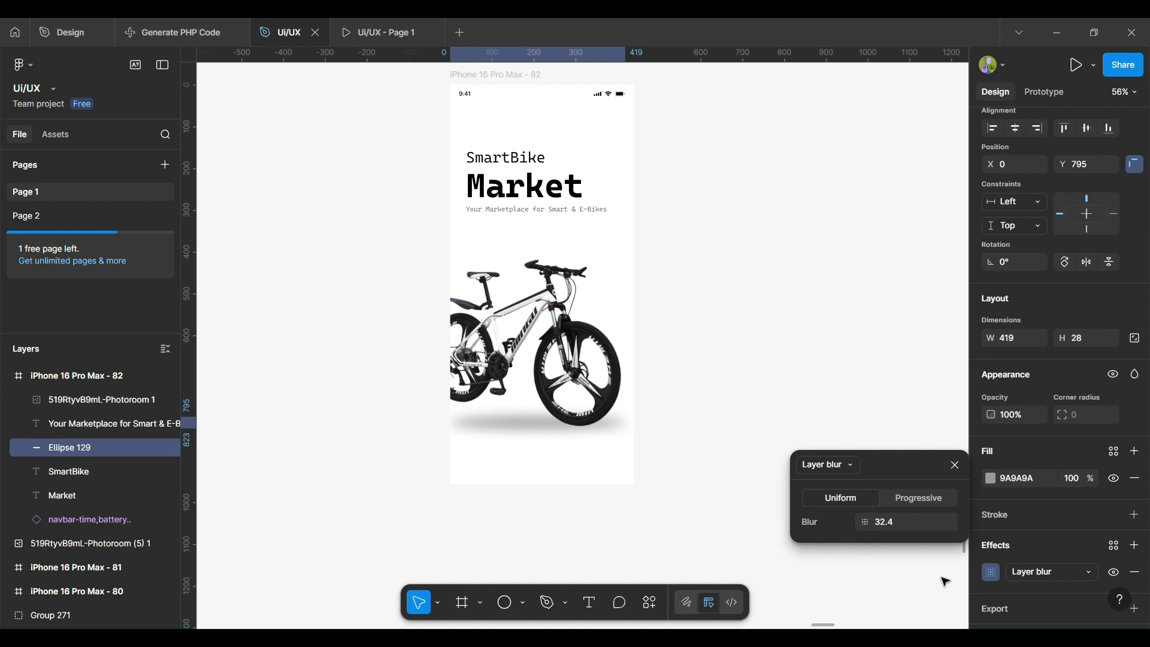
Lower the ellipse's fill opacity to 66% and widen it past the frame's left edge to about 462 px
{"action": "left_click_drag", "start_coordinate": [1097, 480], "coordinate": [1036, 486]}
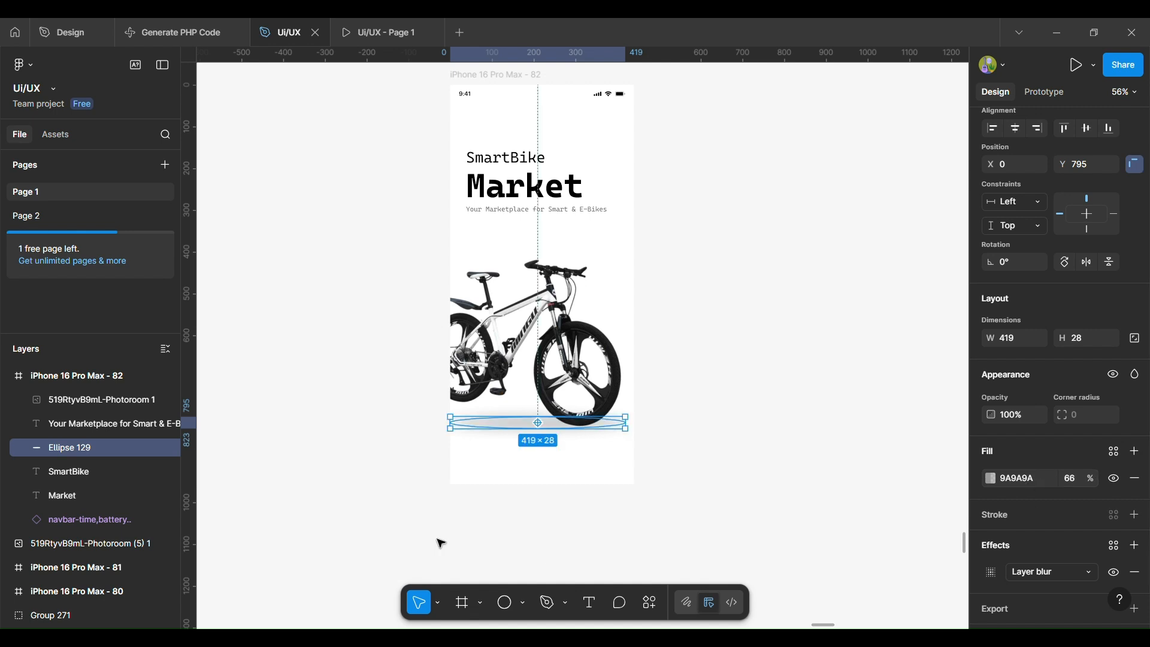
{"action": "left_click_drag", "start_coordinate": [460, 436], "coordinate": [444, 431]}
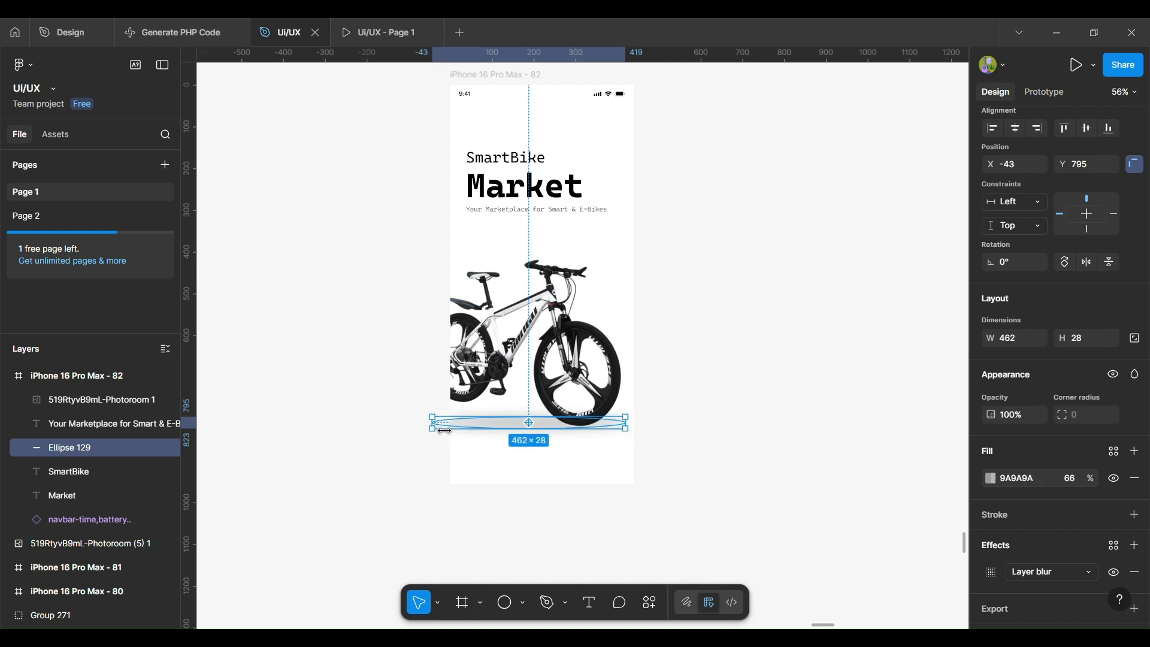
{"action": "left_click", "coordinate": [677, 418]}
{"action": "scroll", "coordinate": [677, 418], "scroll_direction": "up", "scroll_amount": 2}
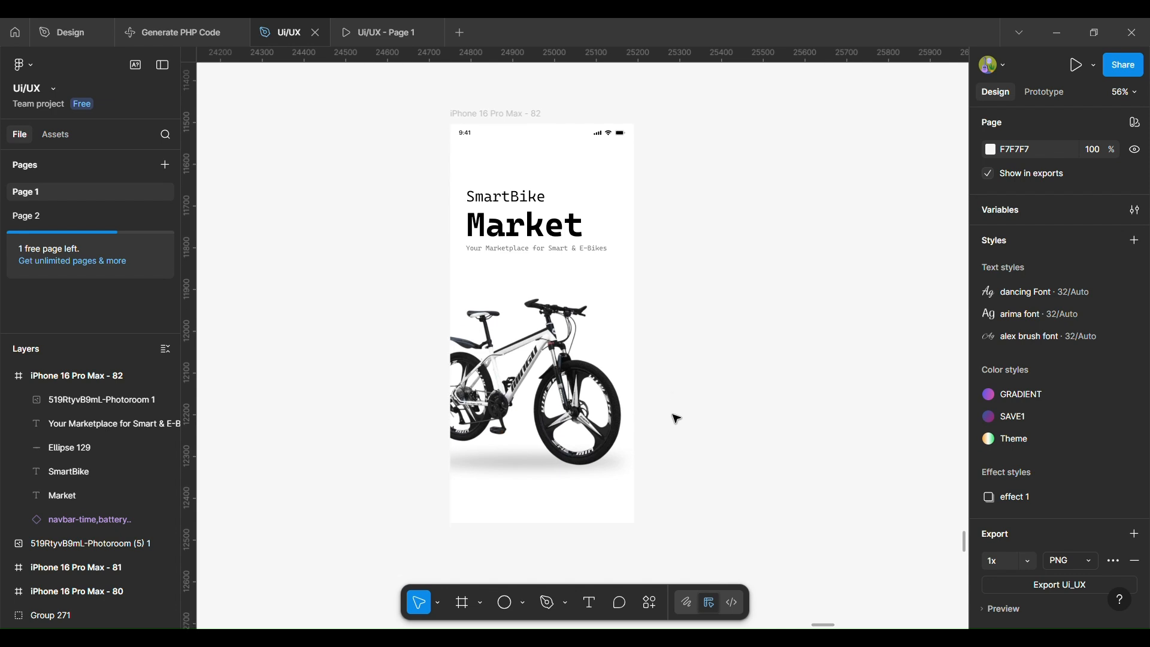
Rotate the blurred ellipse under the bike slightly clockwise so the shadow slopes down toward the front wheel
{"action": "scroll", "coordinate": [775, 323], "scroll_direction": "up", "scroll_amount": 2}
{"action": "scroll", "coordinate": [775, 323], "scroll_direction": "down", "scroll_amount": 2}
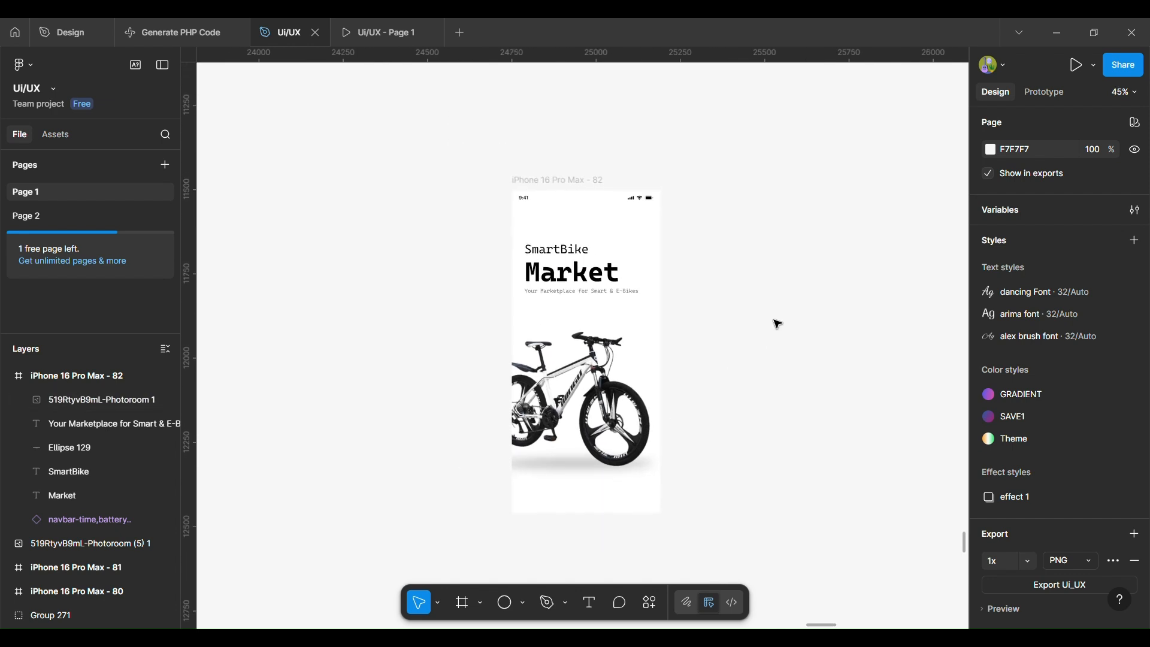
{"action": "left_click", "coordinate": [563, 477]}
{"action": "left_click", "coordinate": [83, 450]}
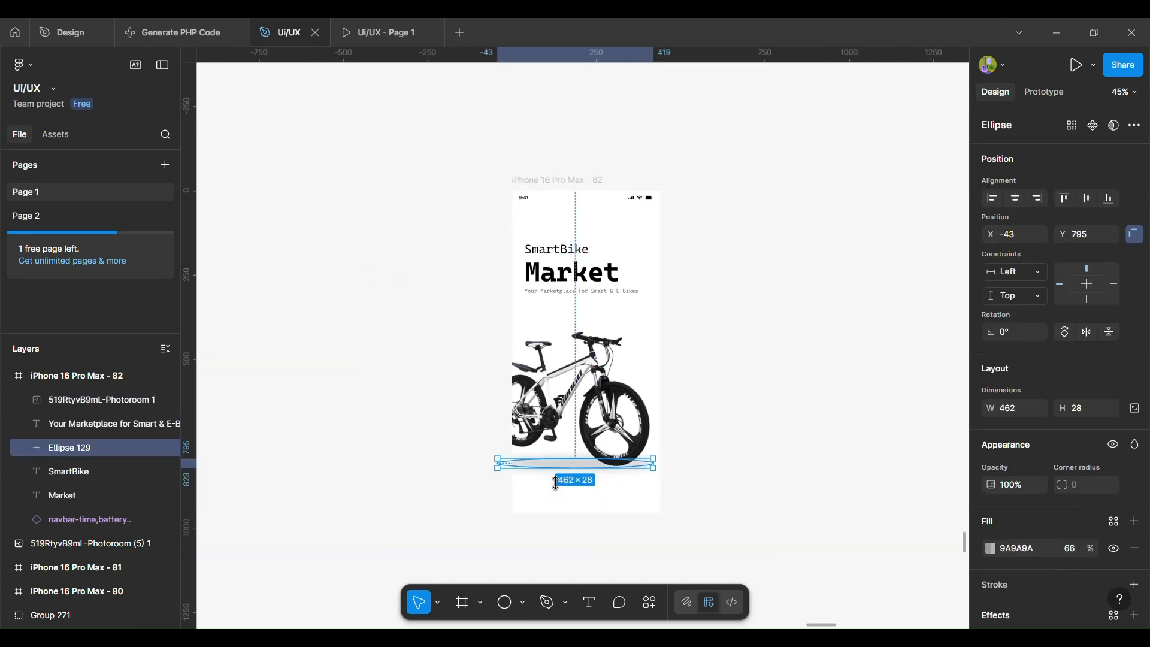
{"action": "scroll", "coordinate": [556, 483], "scroll_direction": "up", "scroll_amount": 5}
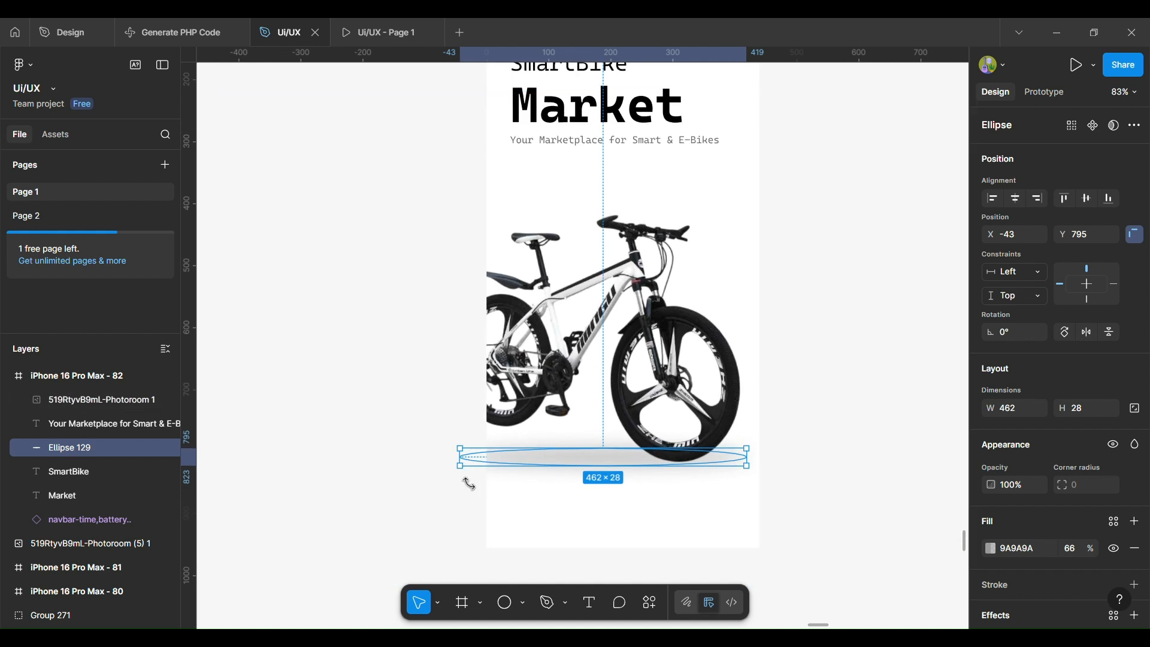
{"action": "left_click_drag", "start_coordinate": [469, 483], "coordinate": [465, 476]}
{"action": "left_click", "coordinate": [848, 479]}
Copy the vertical Smartbikemarket text from the finished intro screen into the new frame at about X 50, Y 365, over the bike's rear half
{"action": "scroll", "coordinate": [849, 480], "scroll_direction": "down", "scroll_amount": 4}
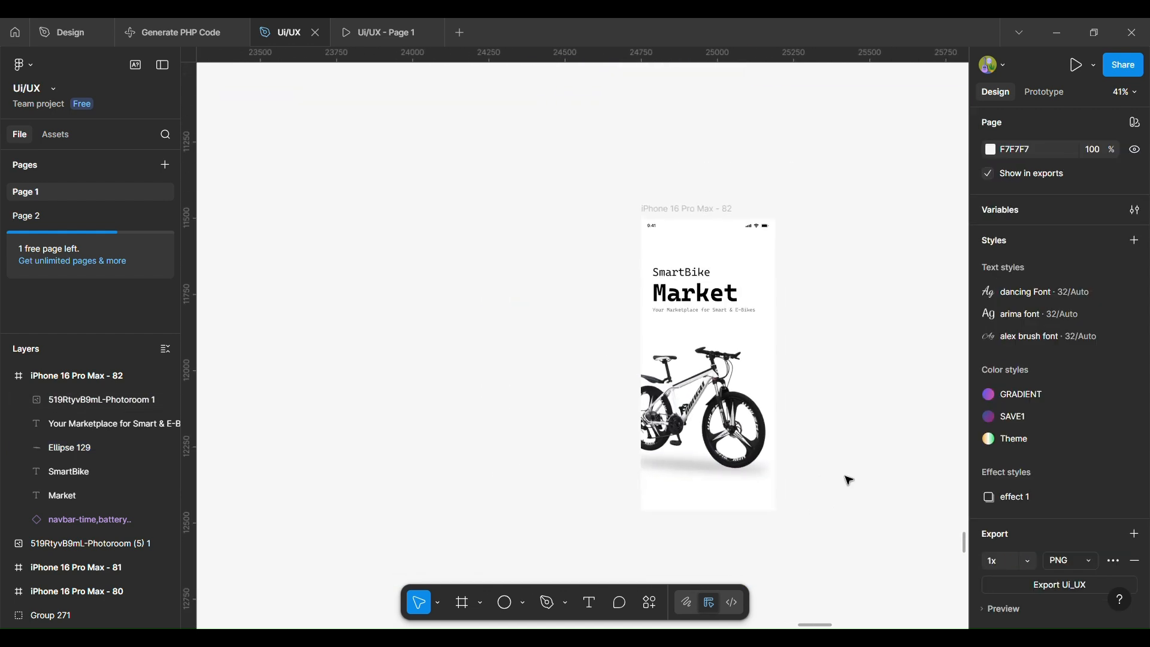
{"action": "scroll", "coordinate": [839, 485], "scroll_direction": "right", "scroll_amount": 1}
{"action": "scroll", "coordinate": [822, 524], "scroll_direction": "right", "scroll_amount": 2}
{"action": "scroll", "coordinate": [822, 524], "scroll_direction": "up", "scroll_amount": 1}
{"action": "scroll", "coordinate": [823, 523], "scroll_direction": "down", "scroll_amount": 3}
{"action": "scroll", "coordinate": [823, 524], "scroll_direction": "up", "scroll_amount": 6}
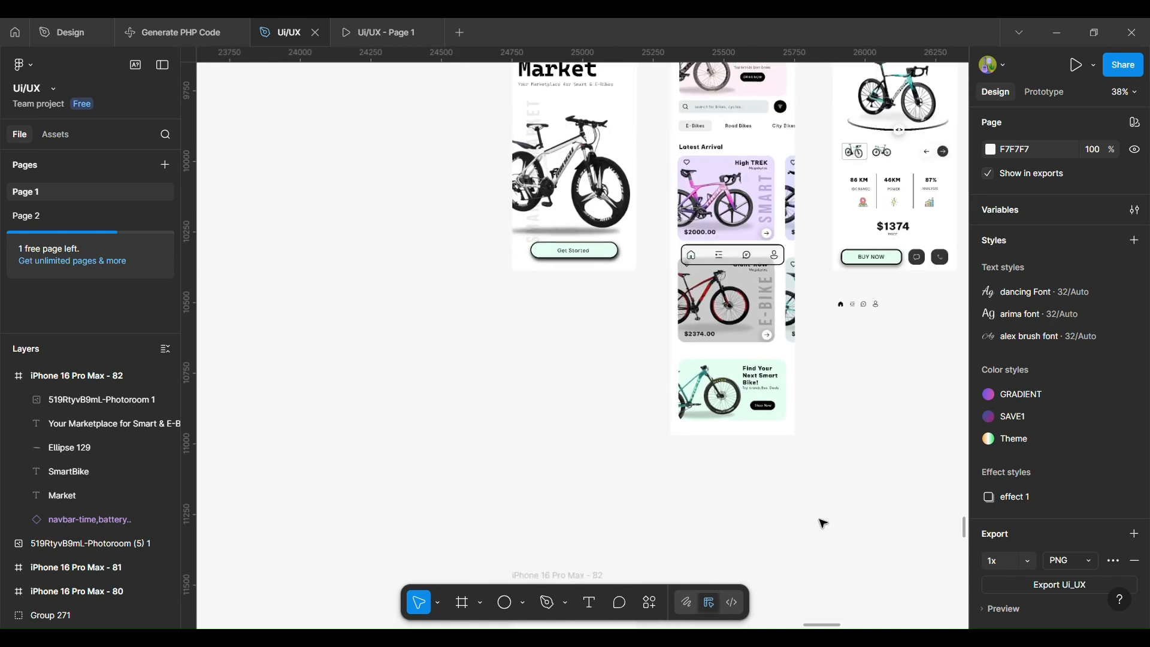
{"action": "scroll", "coordinate": [823, 523], "scroll_direction": "up", "scroll_amount": 1}
{"action": "scroll", "coordinate": [605, 261], "scroll_direction": "up", "scroll_amount": 3}
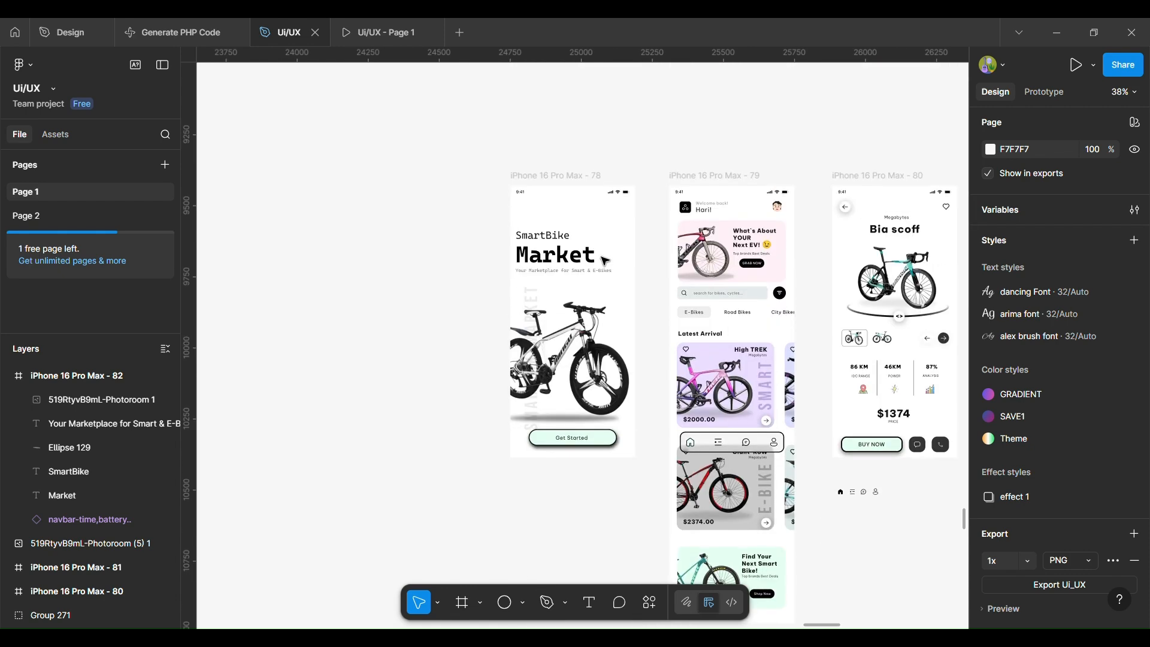
{"action": "left_click", "coordinate": [535, 303]}
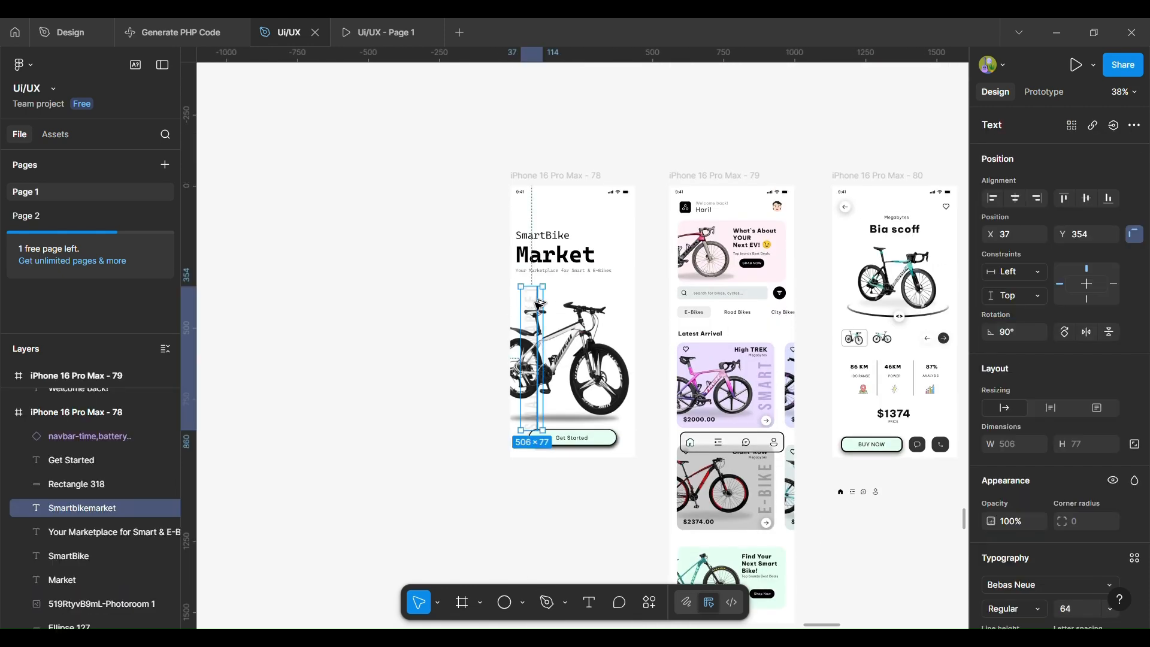
{"action": "left_click_drag", "start_coordinate": [536, 301], "coordinate": [538, 347]}
{"action": "scroll", "coordinate": [538, 347], "scroll_direction": "up", "scroll_amount": 5}
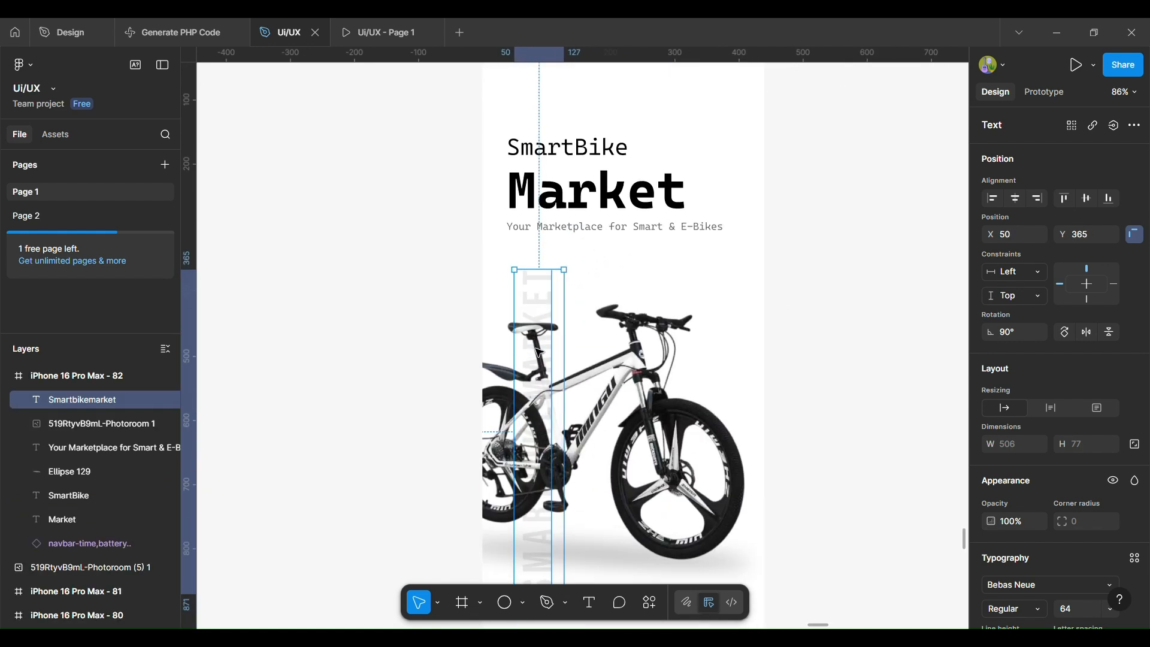
Send the vertical Smartbikemarket text four layers back, behind the bike, the tagline, the shadow ellipse and the SmartBike heading
{"action": "key", "text": "ctrl+bracketleft"}
{"action": "key", "text": "ctrl+bracketleft"}
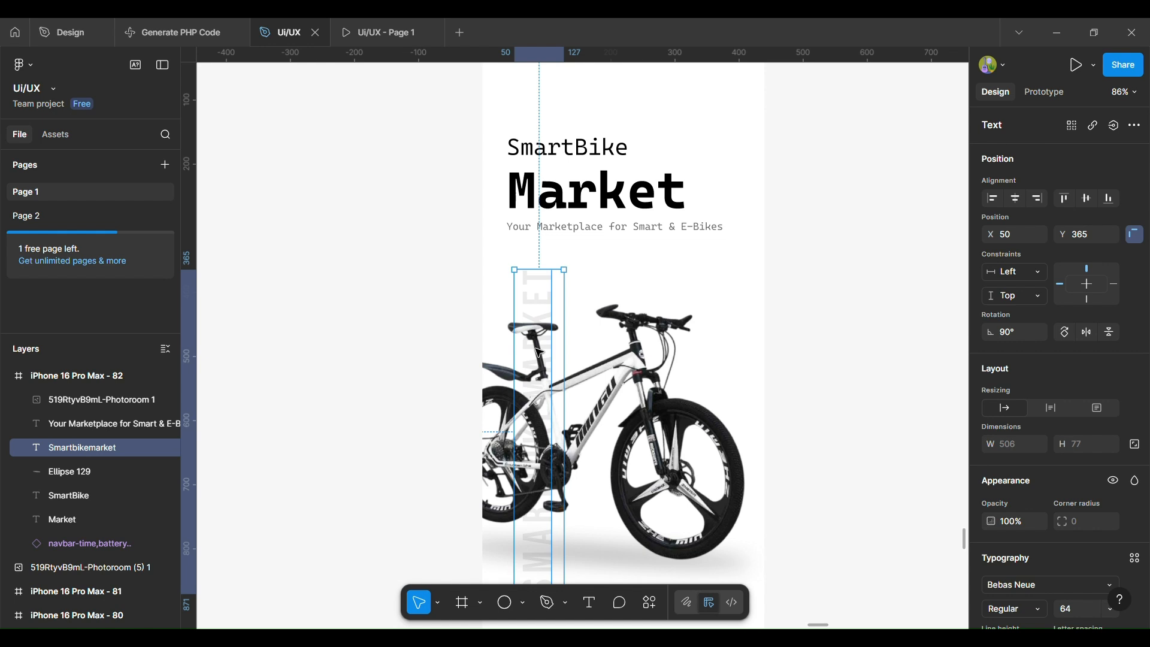
{"action": "scroll", "coordinate": [539, 352], "scroll_direction": "down", "scroll_amount": 1}
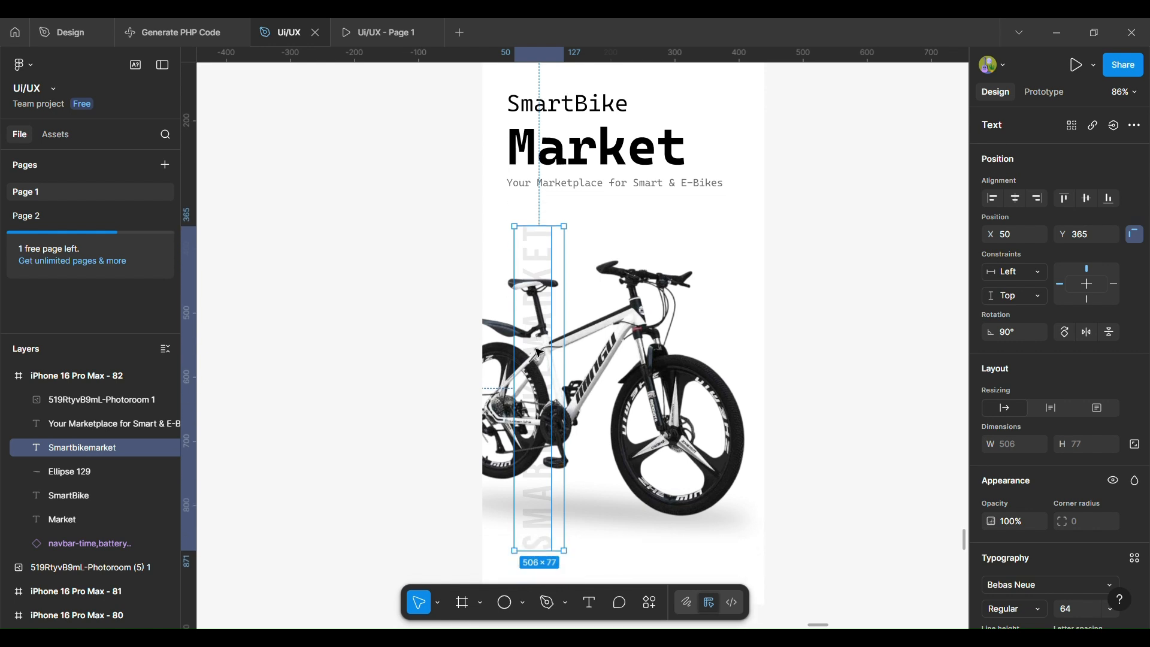
{"action": "scroll", "coordinate": [539, 352], "scroll_direction": "down", "scroll_amount": 5}
{"action": "scroll", "coordinate": [539, 353], "scroll_direction": "up", "scroll_amount": 5}
{"action": "key", "text": "ctrl+bracketleft"}
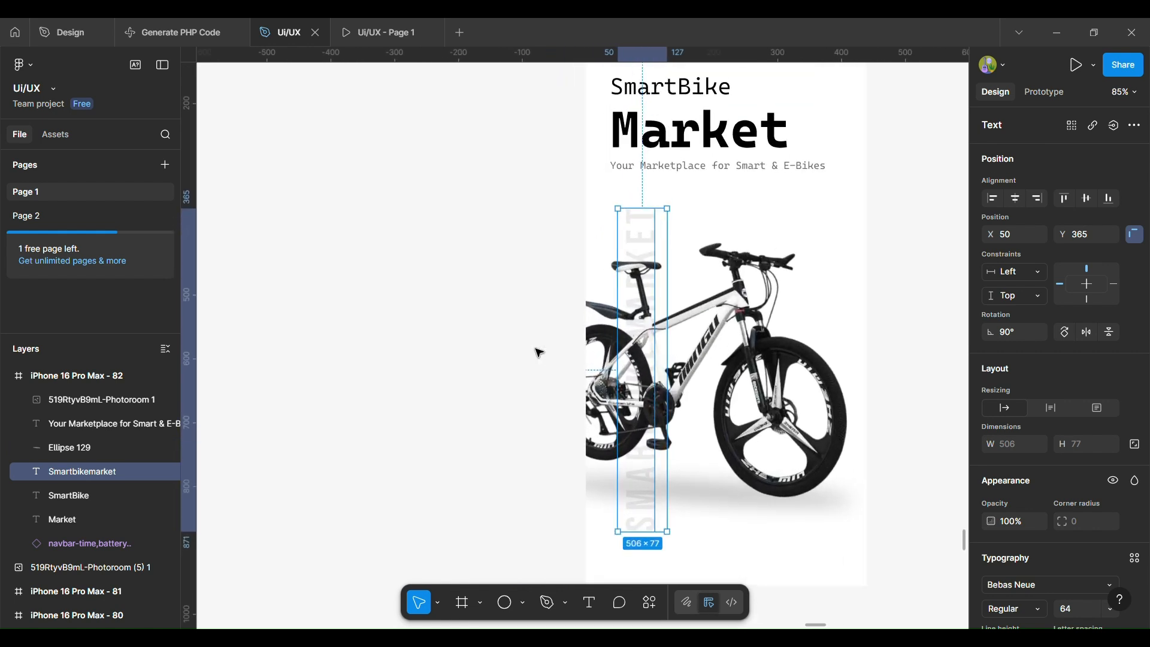
{"action": "key", "text": "ctrl+bracketleft"}
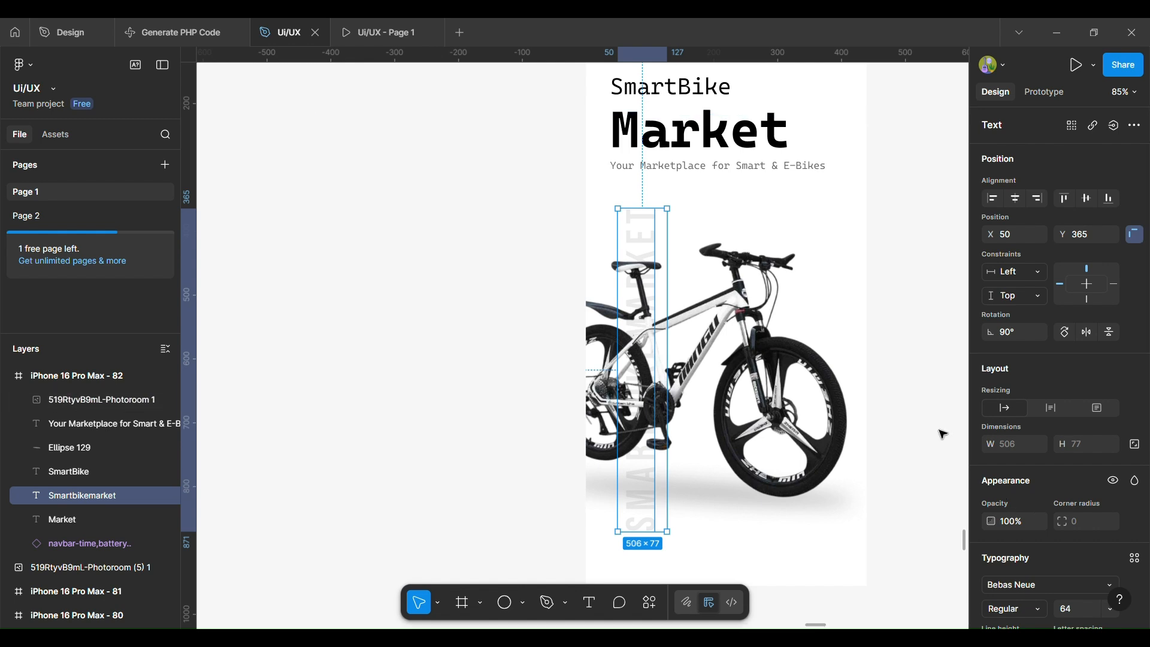
{"action": "scroll", "coordinate": [943, 434], "scroll_direction": "right", "scroll_amount": 2}
{"action": "scroll", "coordinate": [1070, 580], "scroll_direction": "down", "scroll_amount": 2}
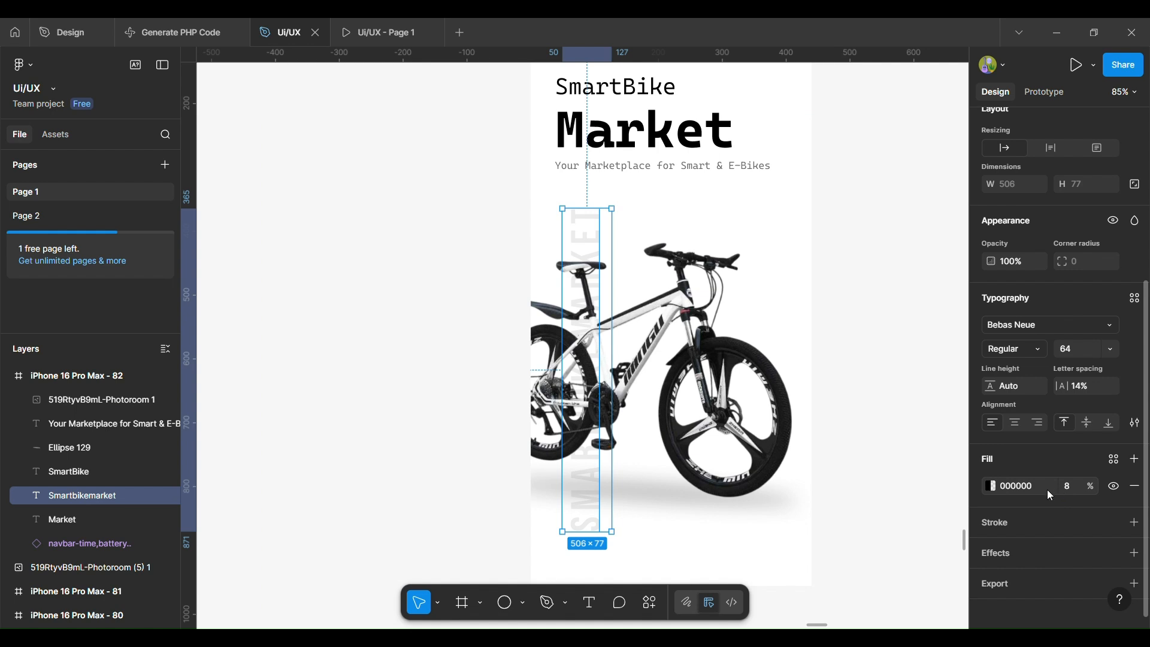
{"action": "left_click", "coordinate": [925, 441]}
Draw a button rectangle about 381 × 66 below the bike, near the frame's bottom edge at about X 16, Y 871
{"action": "scroll", "coordinate": [925, 441], "scroll_direction": "down", "scroll_amount": 3}
{"action": "scroll", "coordinate": [924, 440], "scroll_direction": "up", "scroll_amount": 2}
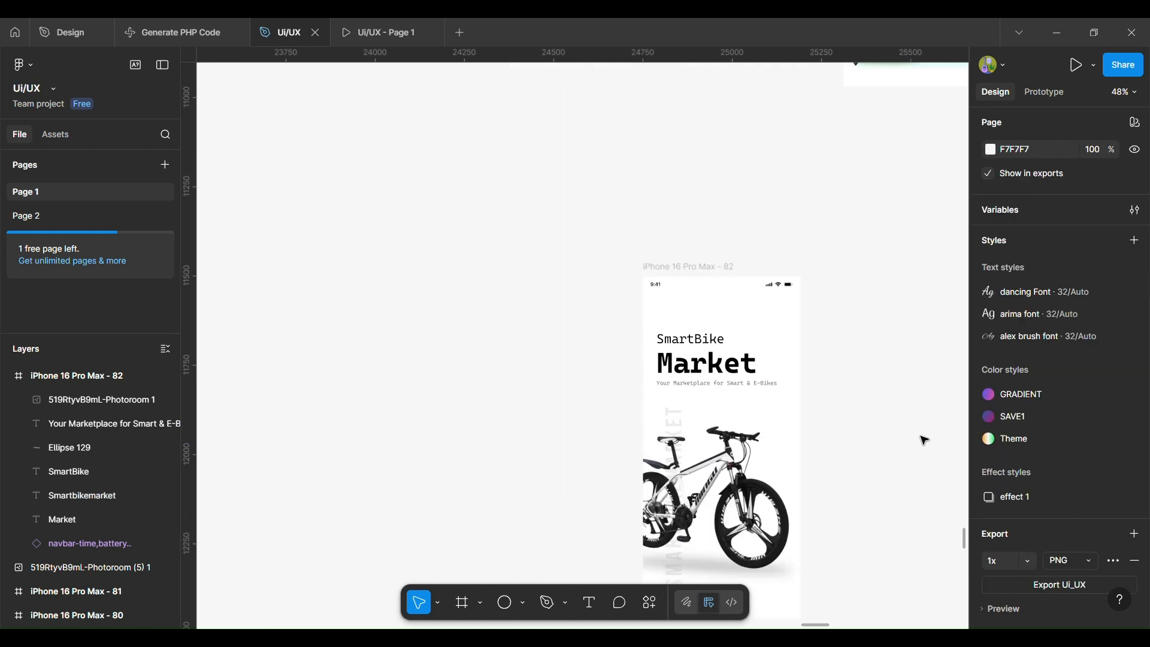
{"action": "scroll", "coordinate": [925, 441], "scroll_direction": "right", "scroll_amount": 3}
{"action": "scroll", "coordinate": [925, 441], "scroll_direction": "down", "scroll_amount": 2}
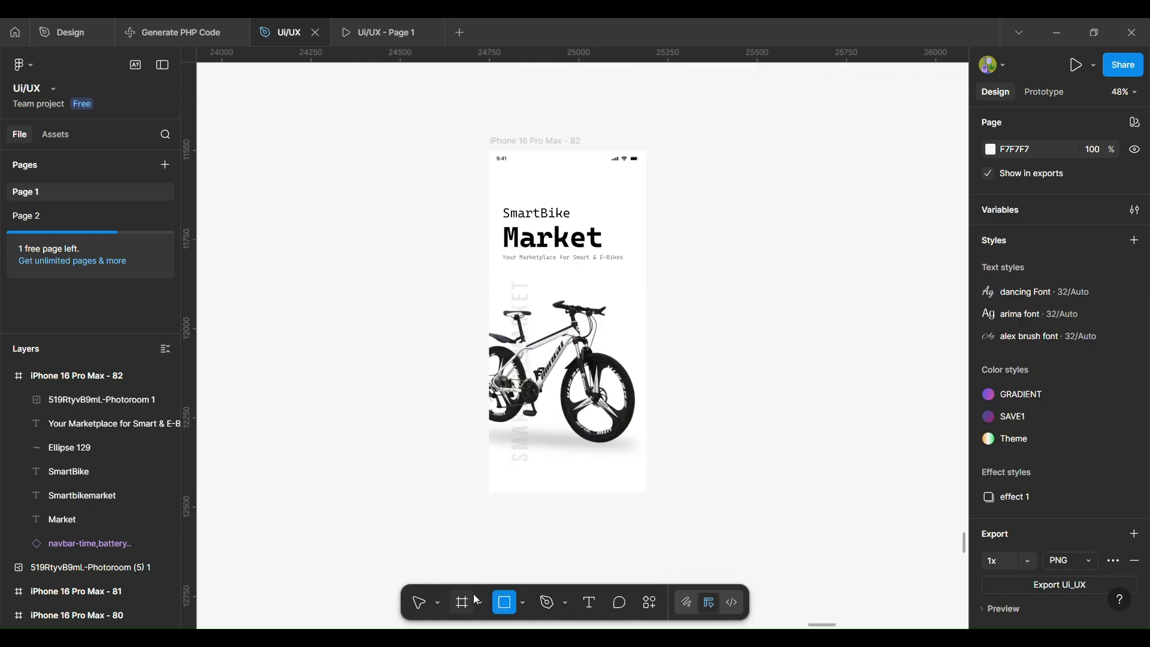
{"action": "left_click_drag", "start_coordinate": [514, 484], "coordinate": [646, 495]}
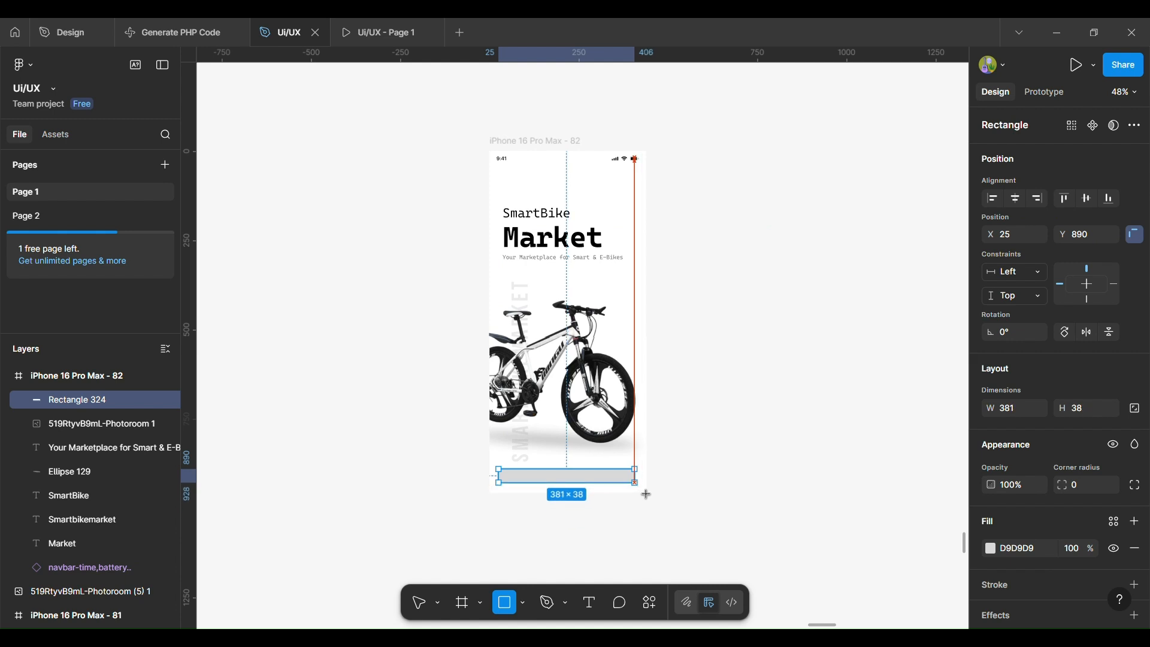
{"action": "scroll", "coordinate": [636, 483], "scroll_direction": "up", "scroll_amount": 4}
{"action": "mouse_move", "coordinate": [579, 463]}
{"action": "left_mouse_down"}
{"action": "mouse_move", "coordinate": [578, 452]}
{"action": "mouse_move", "coordinate": [568, 463]}
{"action": "left_mouse_up"}
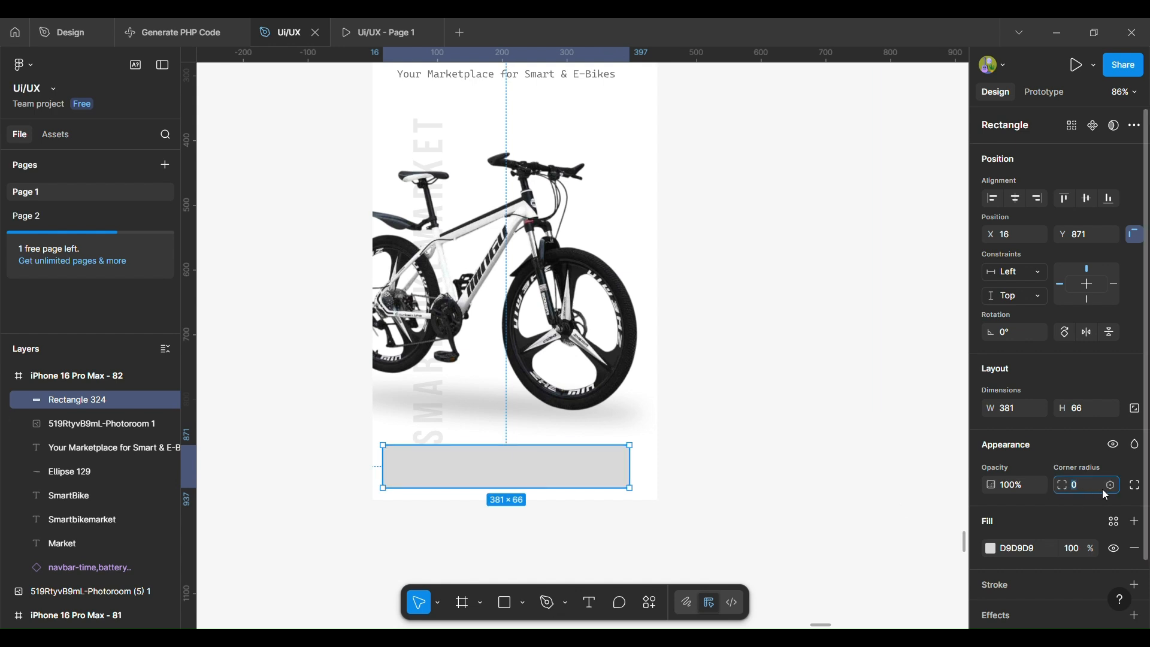
Fill the rectangle with the mint E5FFF2 sampled from the finished screen's Get Started button and set its corner radius to 14
{"action": "left_click", "coordinate": [989, 550]}
{"action": "left_click", "coordinate": [812, 470]}
{"action": "scroll", "coordinate": [603, 426], "scroll_direction": "down", "scroll_amount": 3}
{"action": "scroll", "coordinate": [604, 427], "scroll_direction": "up", "scroll_amount": 4}
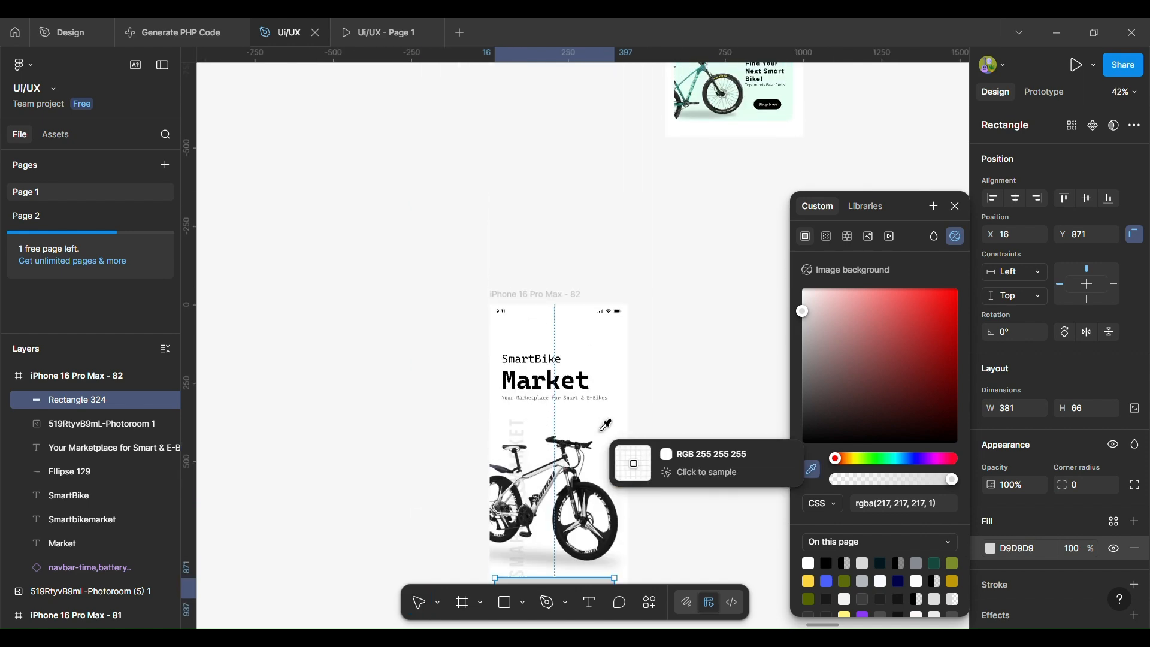
{"action": "scroll", "coordinate": [649, 156], "scroll_direction": "up", "scroll_amount": 4}
{"action": "left_click", "coordinate": [593, 256]}
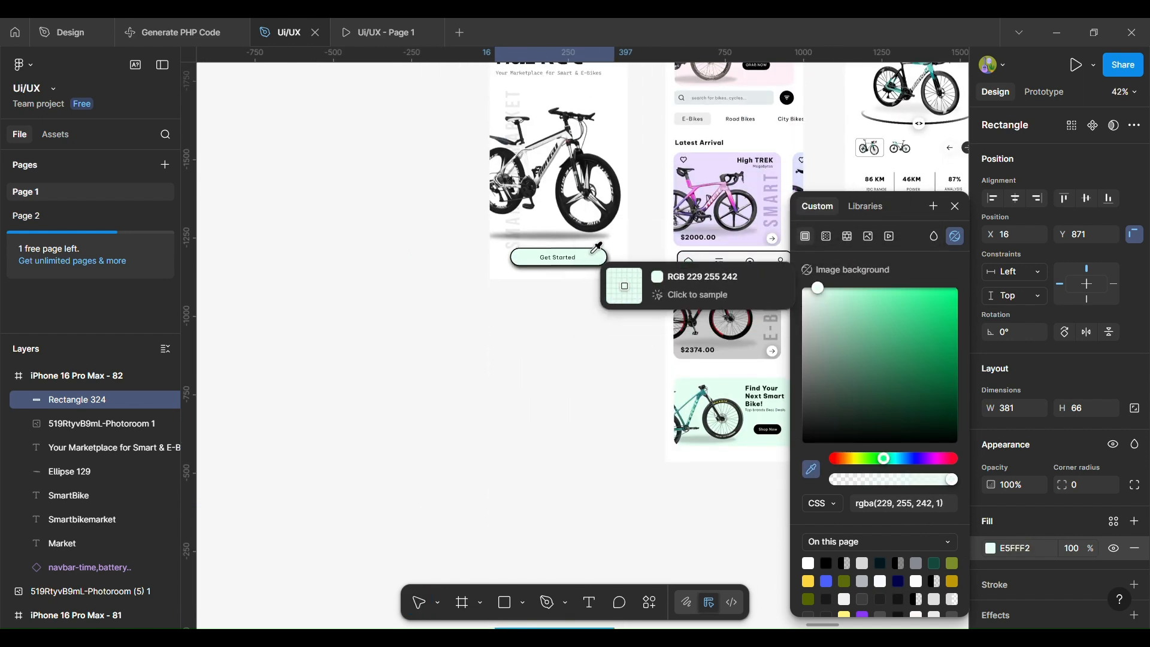
{"action": "scroll", "coordinate": [593, 270], "scroll_direction": "up", "scroll_amount": 4}
{"action": "scroll", "coordinate": [594, 349], "scroll_direction": "up", "scroll_amount": 3}
{"action": "scroll", "coordinate": [595, 350], "scroll_direction": "down", "scroll_amount": 1}
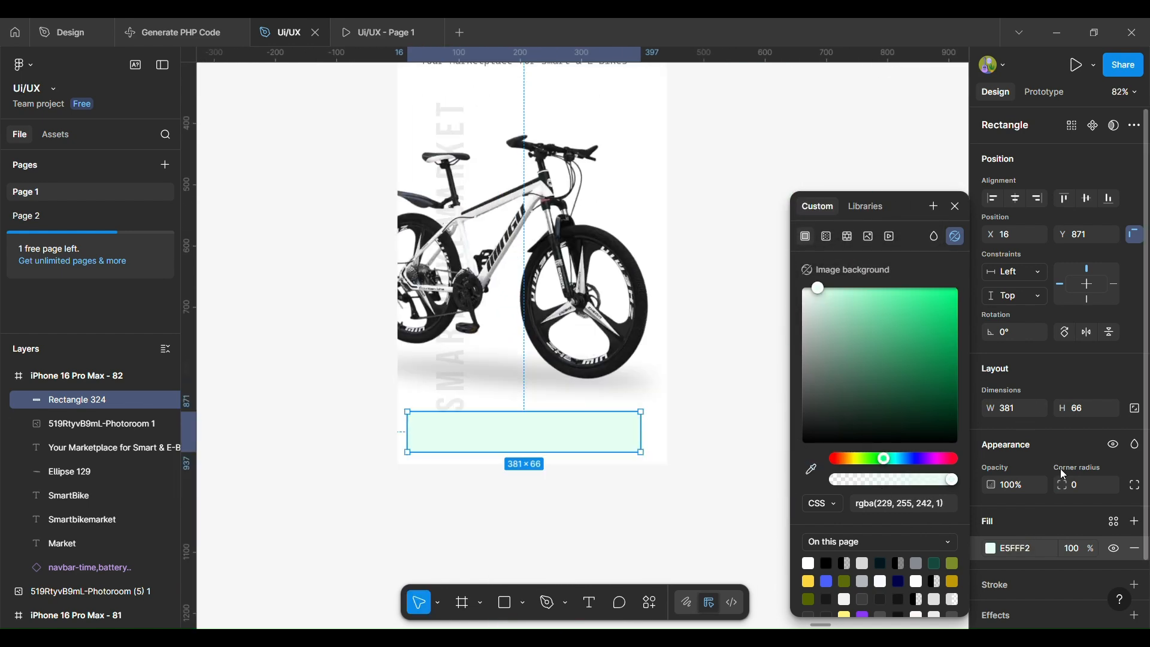
{"action": "left_click_drag", "start_coordinate": [1060, 489], "coordinate": [118, 512]}
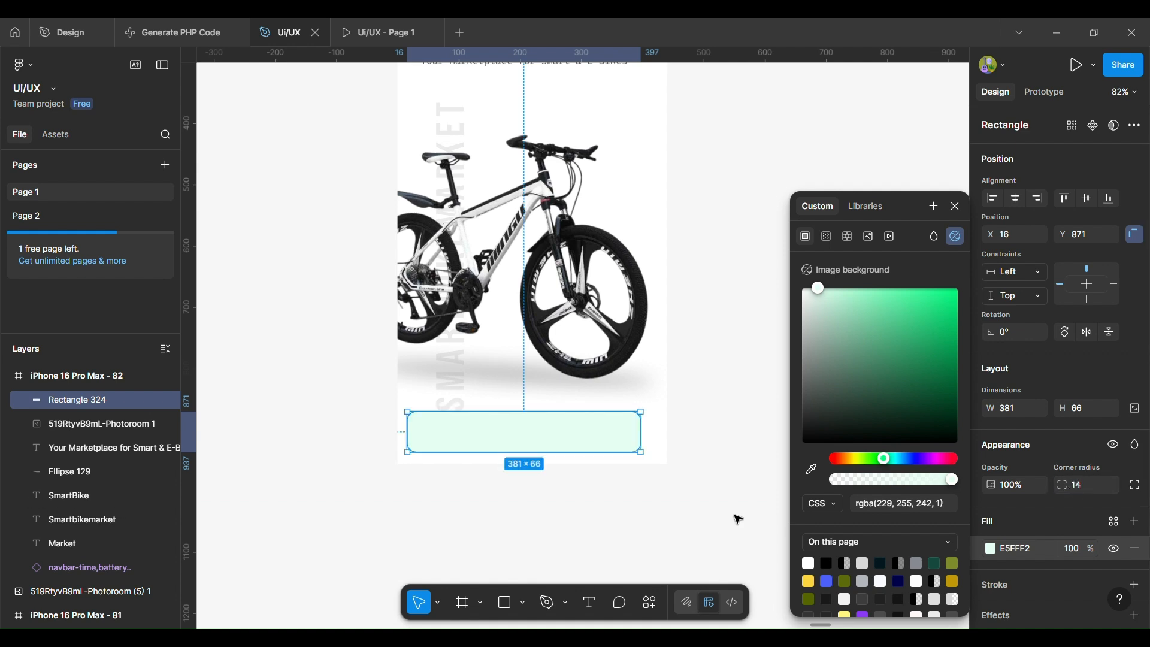
{"action": "scroll", "coordinate": [1047, 579], "scroll_direction": "down", "scroll_amount": 1}
{"action": "left_click", "coordinate": [1016, 546]}
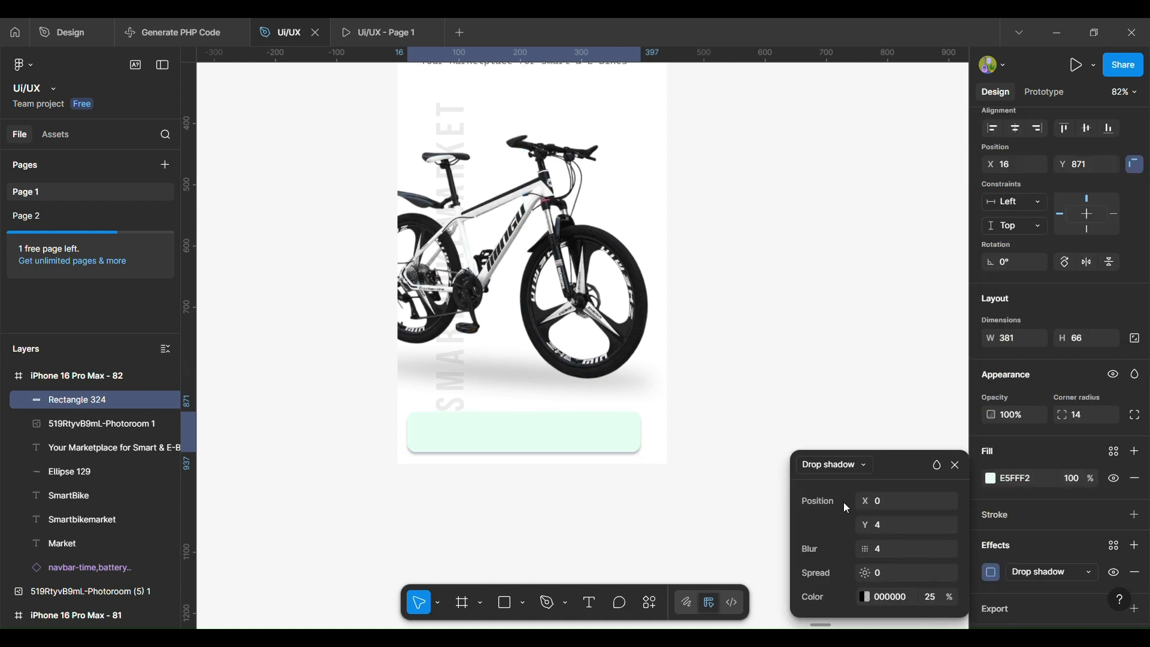
{"action": "left_click", "coordinate": [1134, 572]}
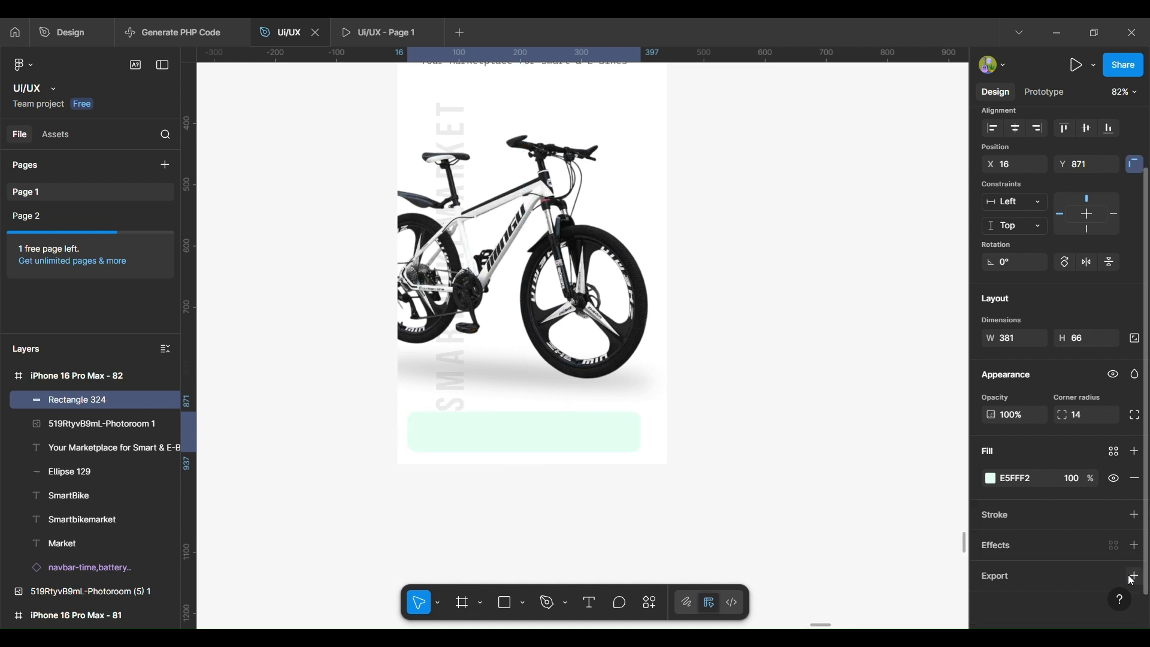
Add an outside stroke of weight 5 in dark grey 302F2F to the button rectangle and centre it horizontally in the frame
{"action": "left_click", "coordinate": [1015, 519]}
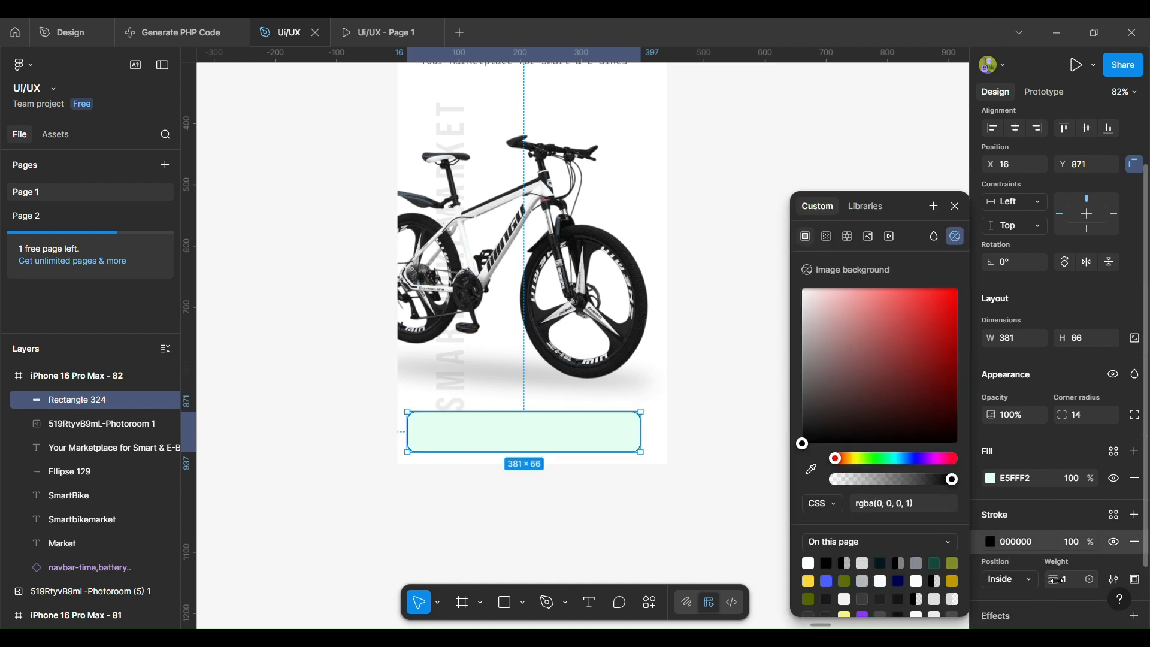
{"action": "left_click_drag", "start_coordinate": [1055, 579], "coordinate": [1062, 578]}
{"action": "left_click", "coordinate": [1010, 581]}
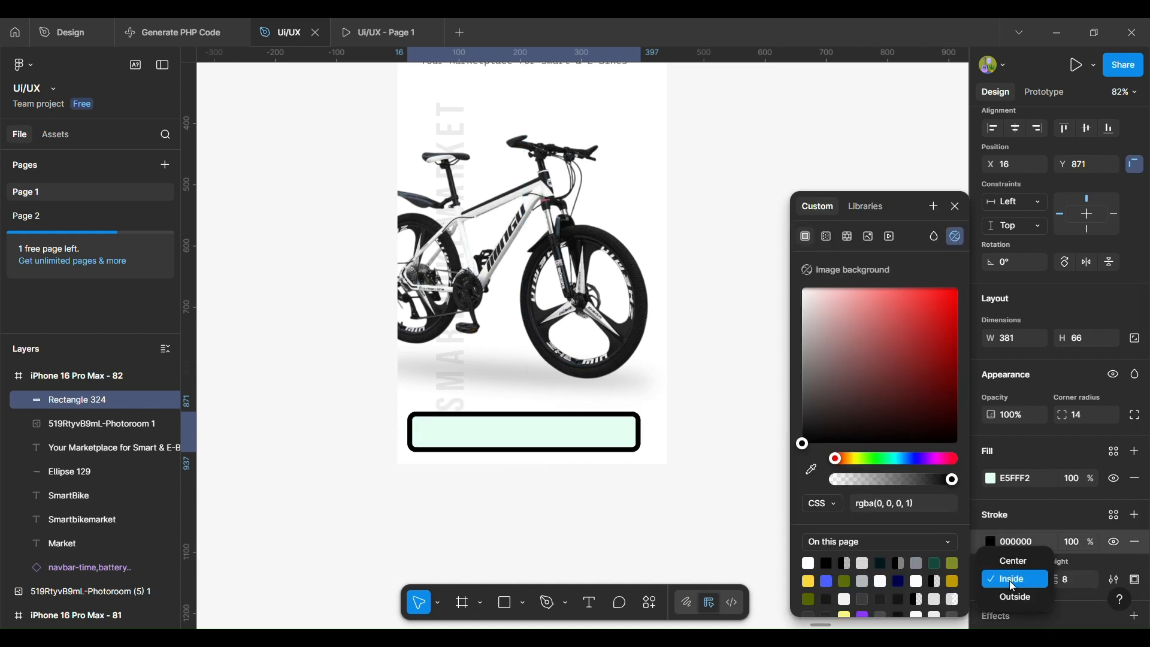
{"action": "left_click", "coordinate": [1016, 593]}
{"action": "left_click_drag", "start_coordinate": [1059, 578], "coordinate": [1059, 578]}
{"action": "left_click", "coordinate": [805, 417]}
{"action": "scroll", "coordinate": [1053, 244], "scroll_direction": "up", "scroll_amount": 2}
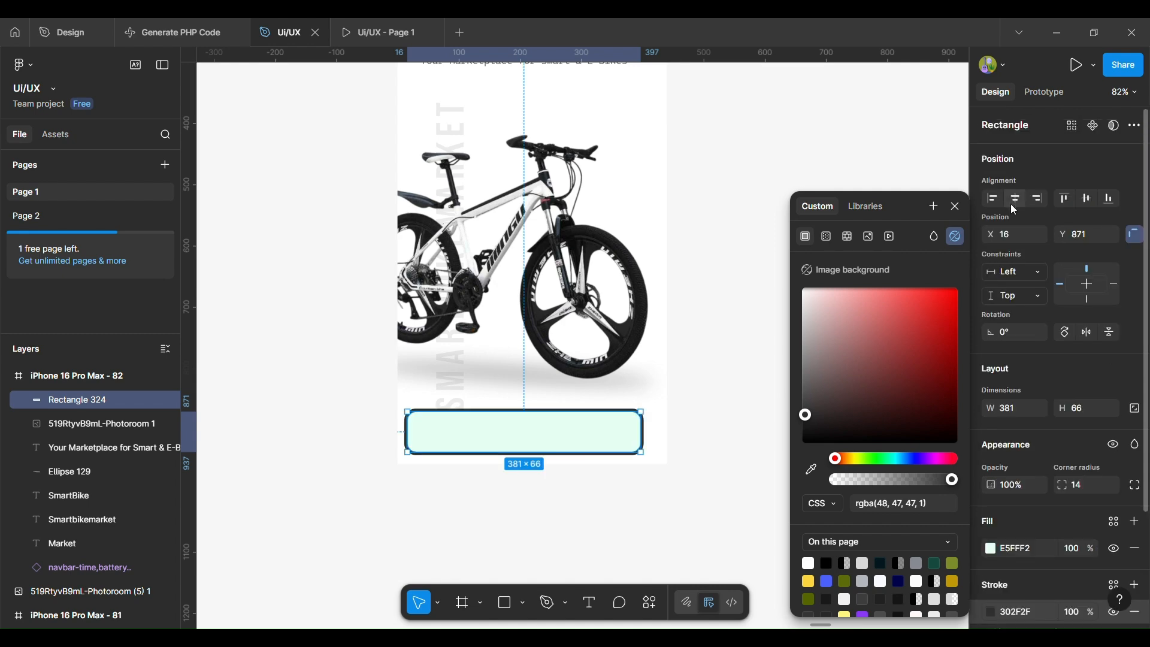
{"action": "left_click", "coordinate": [1011, 199]}
{"action": "left_click", "coordinate": [721, 407]}
Copy the Get Started label from the finished intro screen onto the new button and centre it horizontally in the frame
{"action": "scroll", "coordinate": [721, 406], "scroll_direction": "down", "scroll_amount": 1}
{"action": "scroll", "coordinate": [723, 409], "scroll_direction": "down", "scroll_amount": 2}
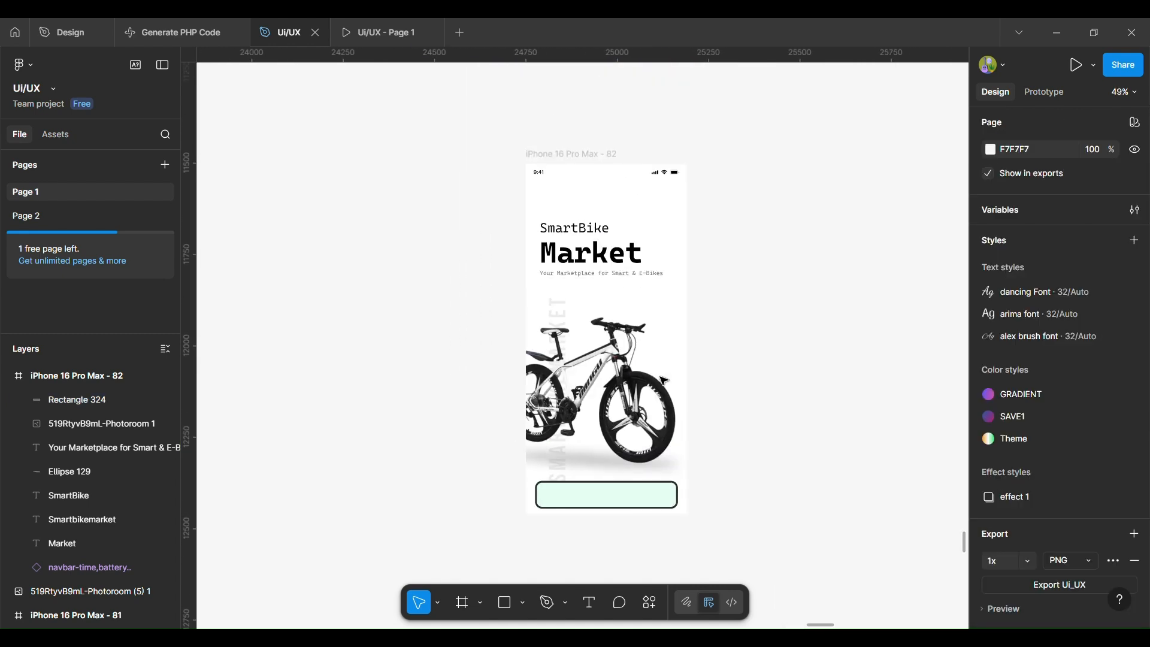
{"action": "left_click", "coordinate": [589, 230]}
{"action": "scroll", "coordinate": [737, 219], "scroll_direction": "up", "scroll_amount": 6}
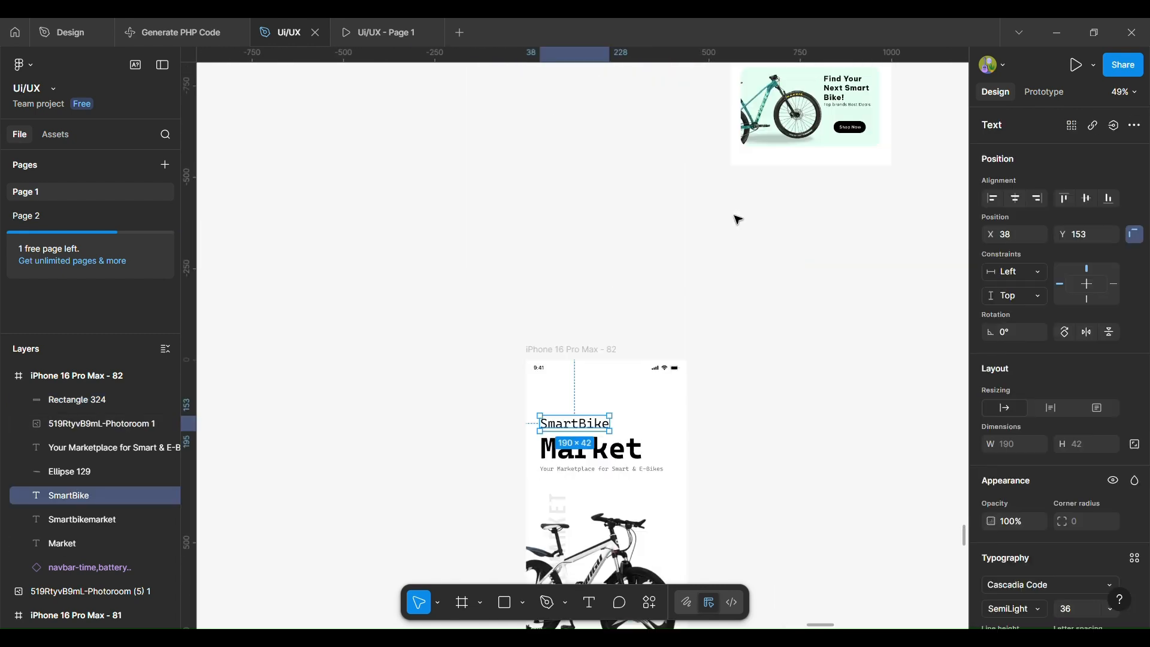
{"action": "left_click", "coordinate": [630, 171]}
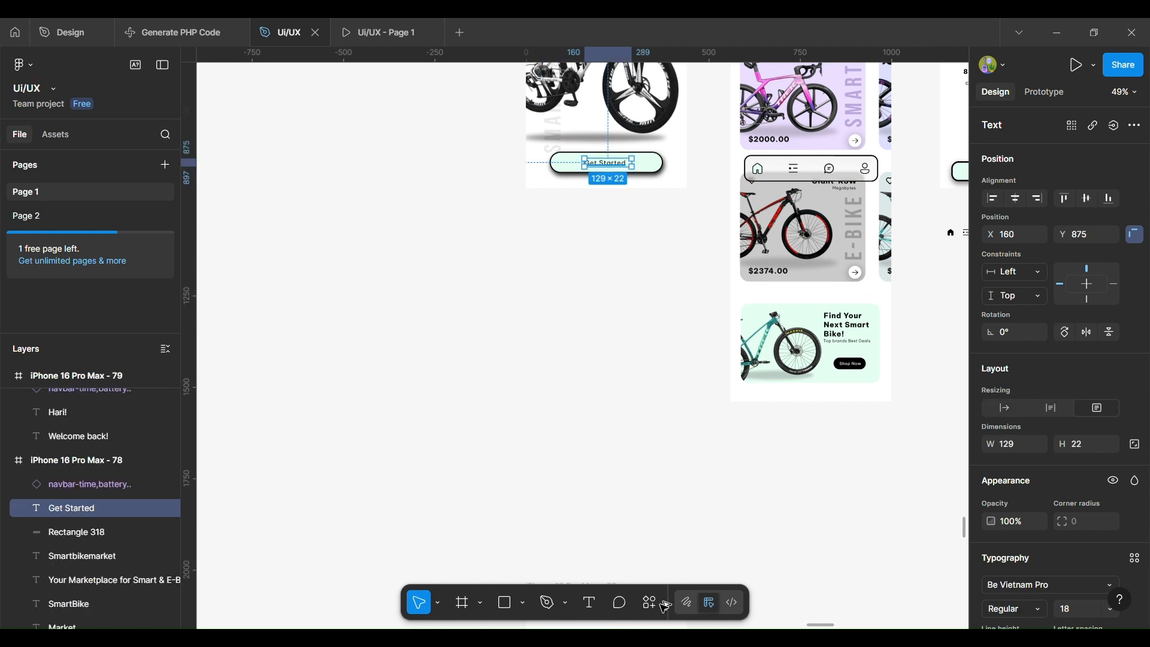
{"action": "left_click_drag", "start_coordinate": [665, 608], "coordinate": [628, 407]}
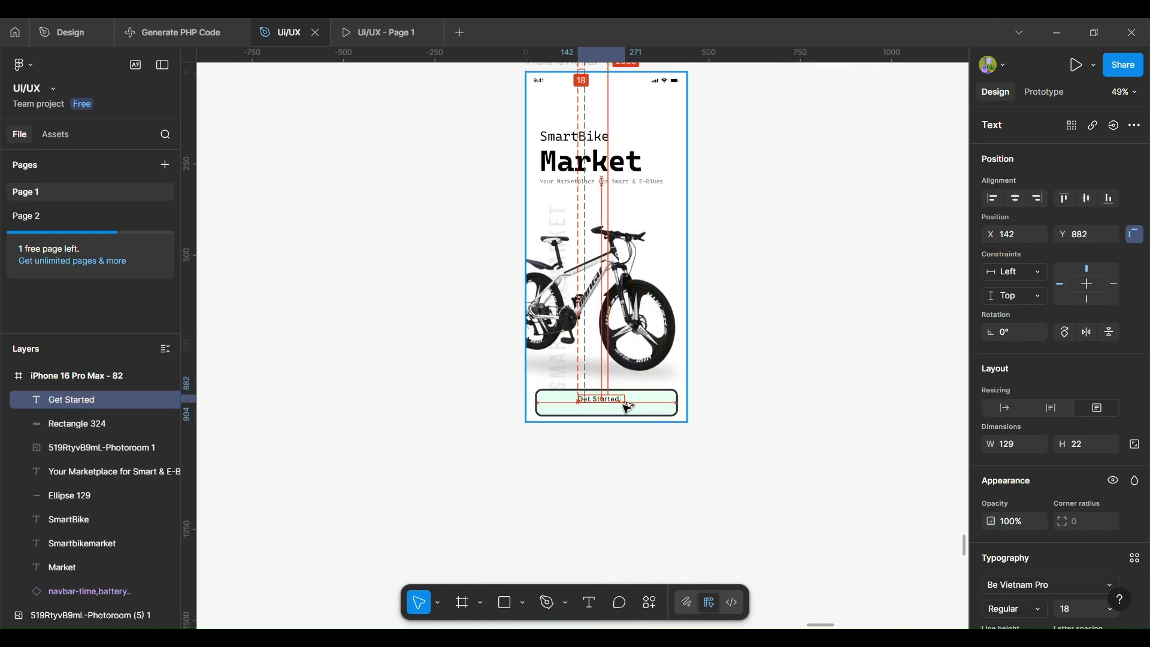
{"action": "scroll", "coordinate": [628, 407], "scroll_direction": "up", "scroll_amount": 5}
{"action": "left_click", "coordinate": [1017, 199]}
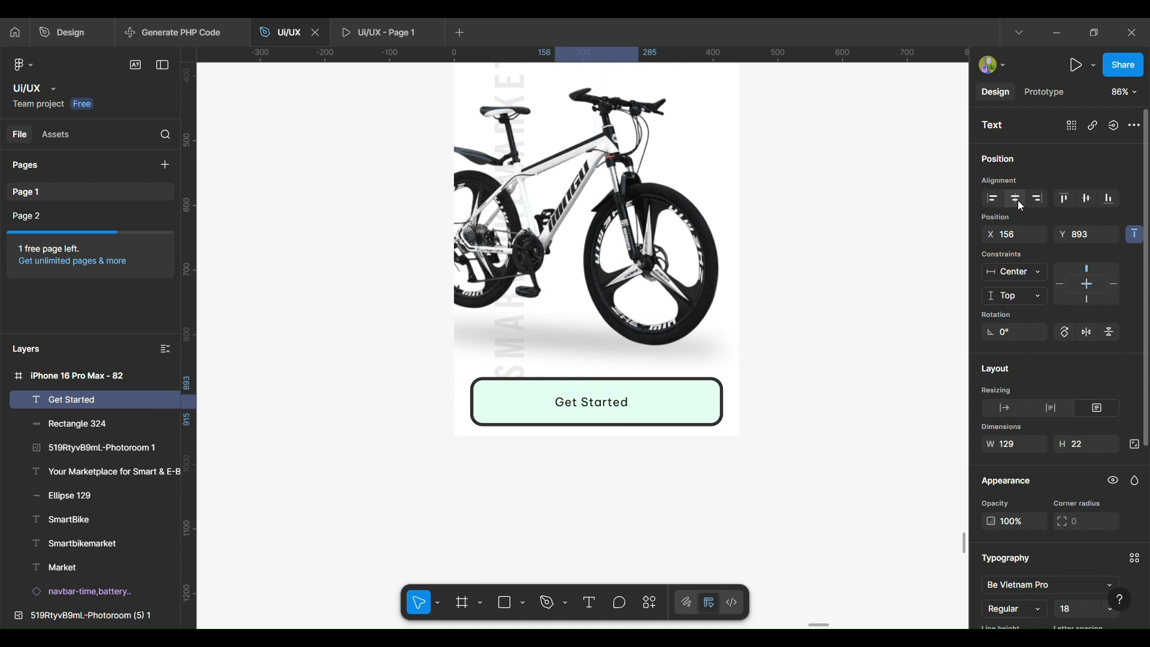
{"action": "left_click", "coordinate": [1049, 586]}
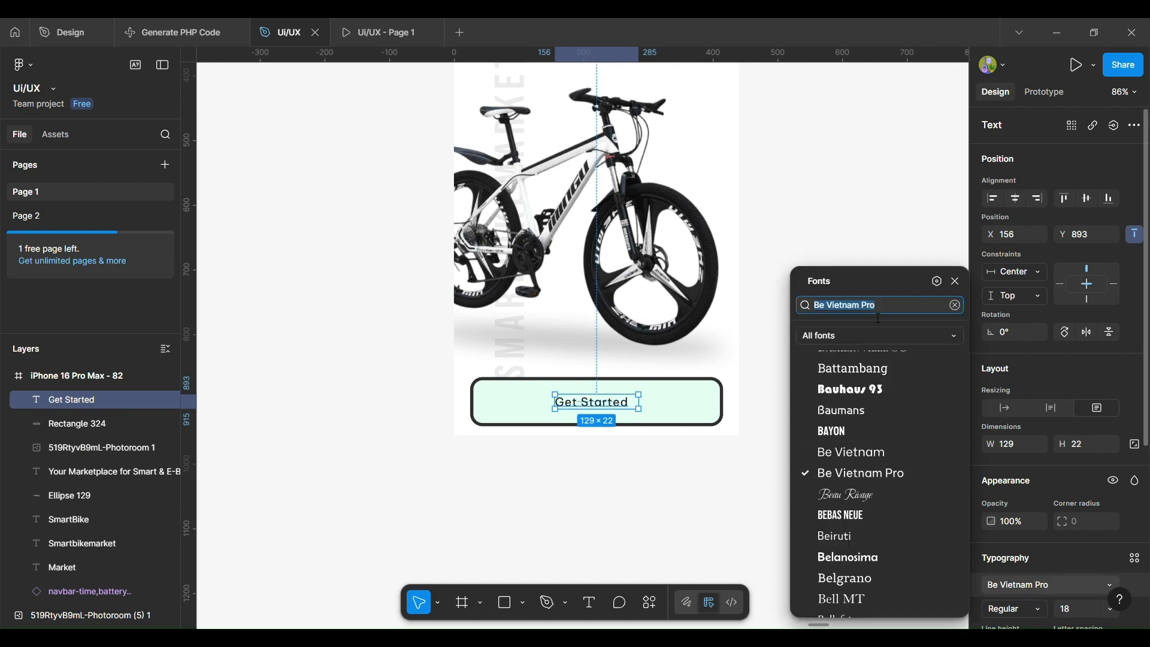
{"action": "left_click", "coordinate": [647, 547]}
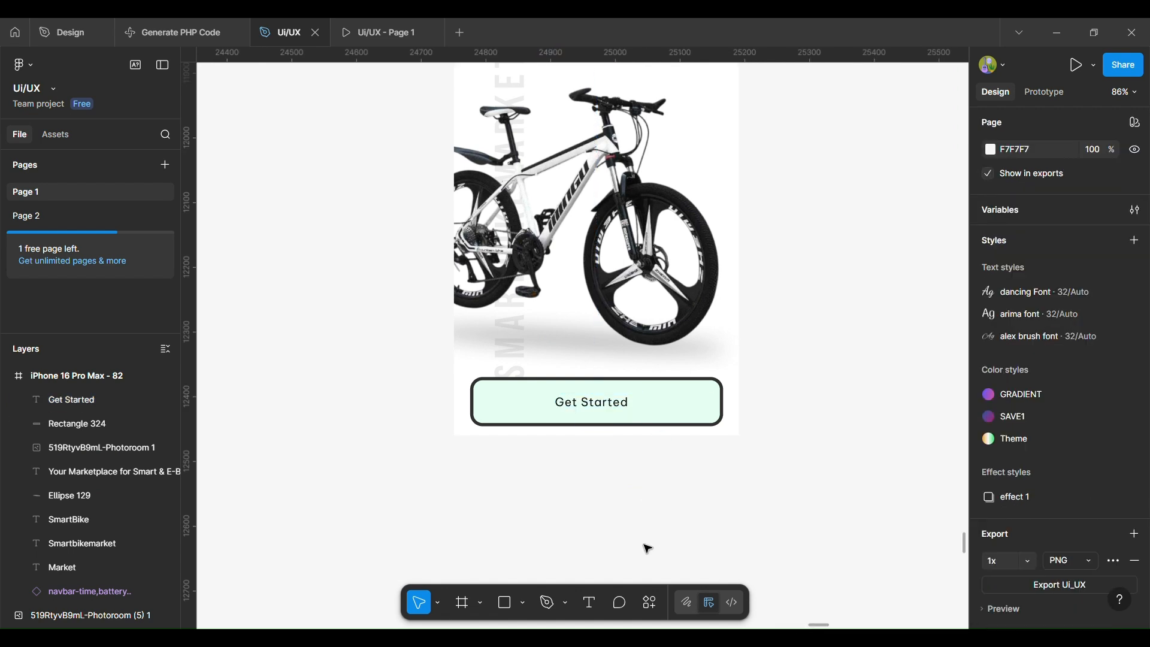
Move the Get Started label and its button rectangle up together by 10 px
{"action": "left_click", "coordinate": [629, 403]}
{"action": "left_click", "coordinate": [698, 424], "text": "shift"}
{"action": "key", "text": "shift+Up"}
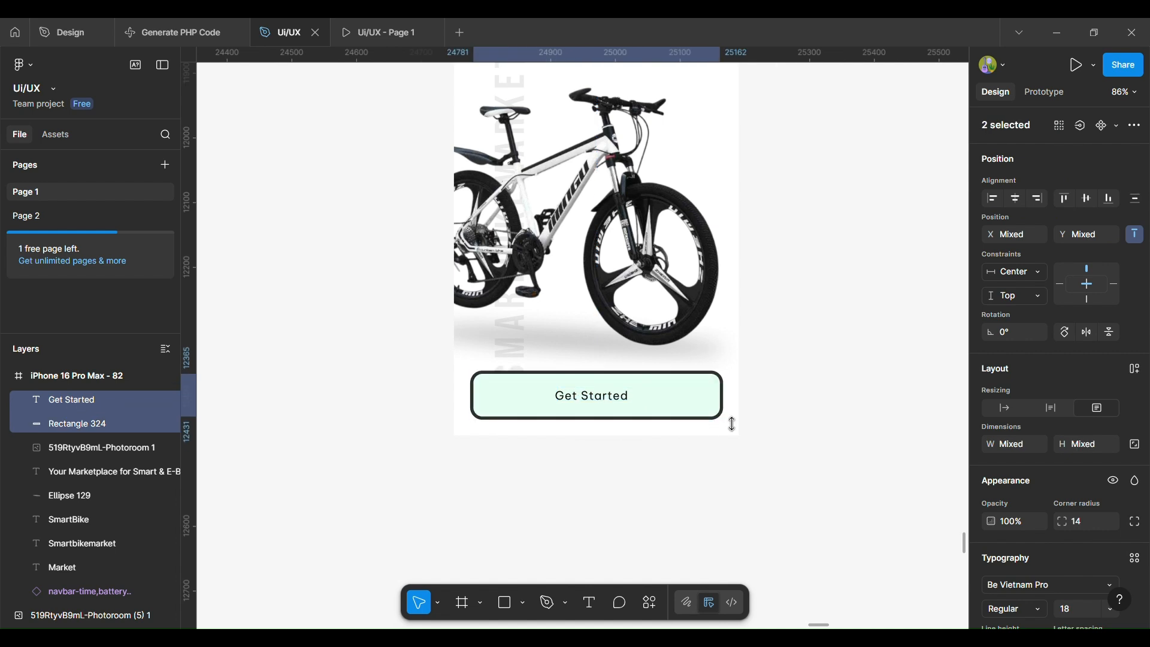
{"action": "left_click", "coordinate": [814, 441]}
Add a drop shadow to the button rectangle with X 1, Y 9, blur 11 and black 000000 at 63% opacity
{"action": "left_click", "coordinate": [707, 403]}
{"action": "scroll", "coordinate": [1000, 536], "scroll_direction": "down", "scroll_amount": 3}
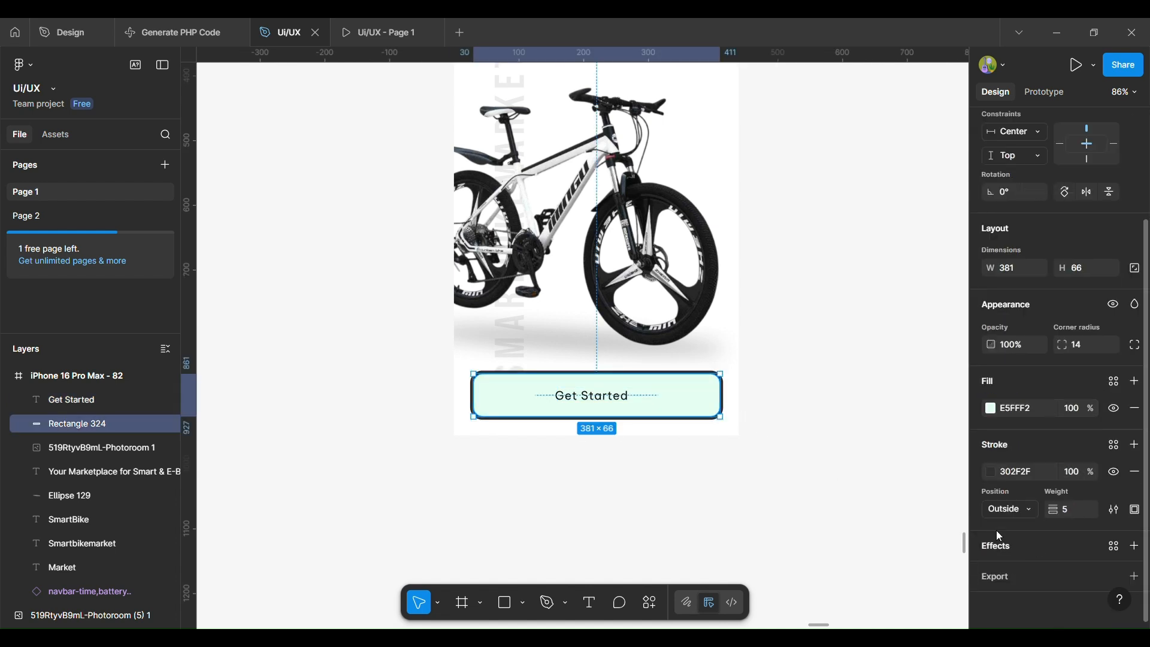
{"action": "left_click", "coordinate": [1016, 546]}
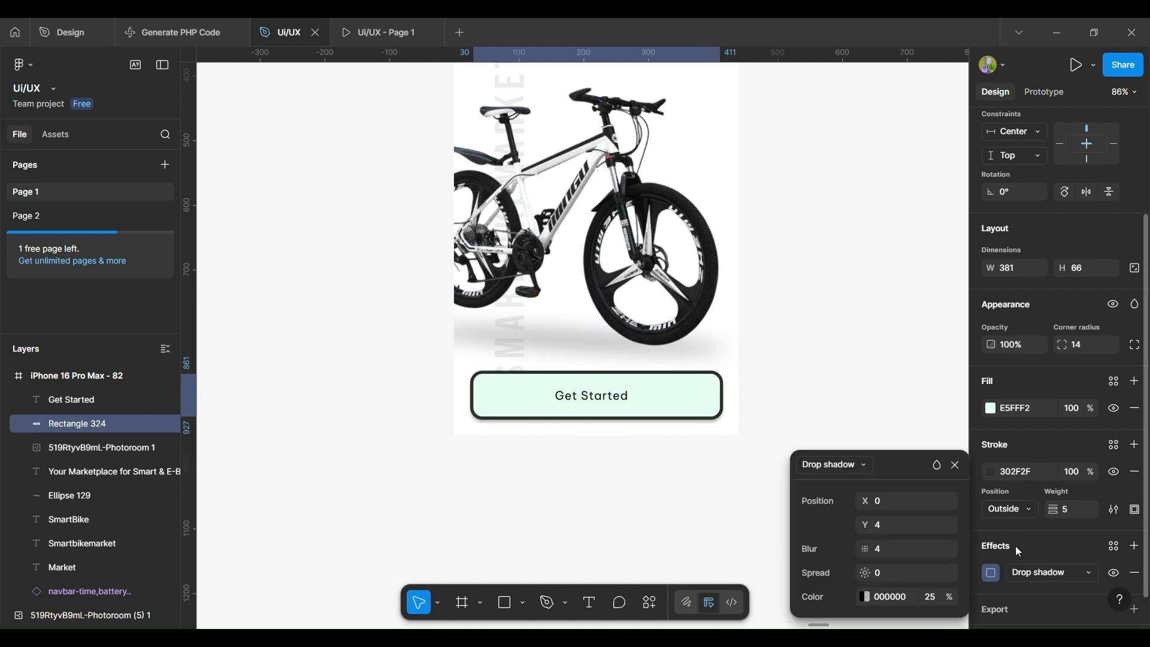
{"action": "left_click_drag", "start_coordinate": [867, 503], "coordinate": [966, 559]}
{"action": "left_click_drag", "start_coordinate": [959, 598], "coordinate": [1026, 599]}
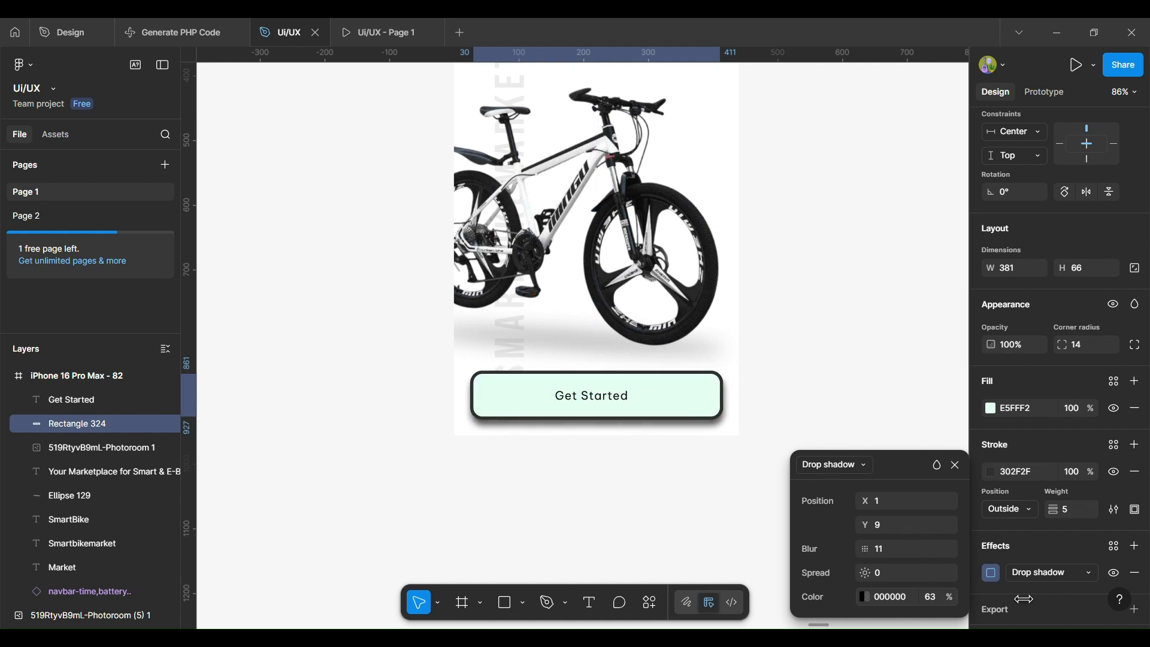
{"action": "left_click", "coordinate": [595, 524]}
Review the rebuilt intro frame and its Get Started button, and compare them with the finished SmartBike screens
{"action": "scroll", "coordinate": [595, 523], "scroll_direction": "down", "scroll_amount": 5}
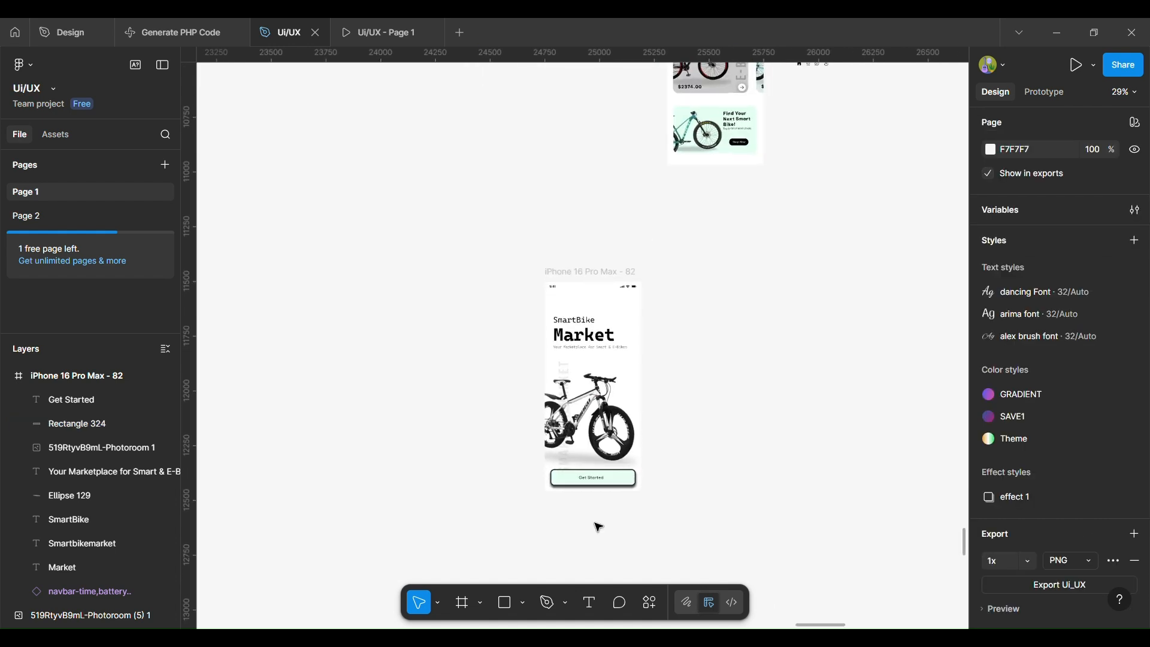
{"action": "scroll", "coordinate": [595, 523], "scroll_direction": "up", "scroll_amount": 3}
{"action": "scroll", "coordinate": [595, 523], "scroll_direction": "up", "scroll_amount": 5}
{"action": "scroll", "coordinate": [596, 523], "scroll_direction": "right", "scroll_amount": 3}
{"action": "scroll", "coordinate": [595, 524], "scroll_direction": "up", "scroll_amount": 5}
{"action": "scroll", "coordinate": [596, 524], "scroll_direction": "left", "scroll_amount": 1}
{"action": "scroll", "coordinate": [596, 524], "scroll_direction": "down", "scroll_amount": 9}
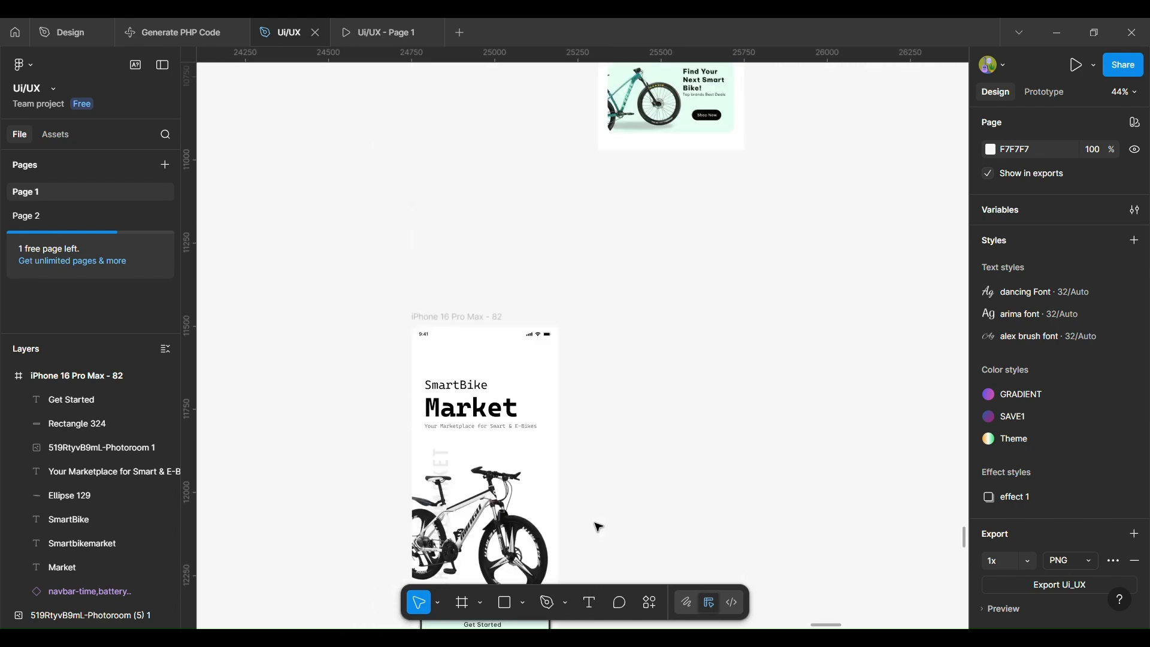
{"action": "scroll", "coordinate": [596, 523], "scroll_direction": "up", "scroll_amount": 3}
{"action": "left_click", "coordinate": [394, 500]}
{"action": "scroll", "coordinate": [379, 483], "scroll_direction": "up", "scroll_amount": 3}
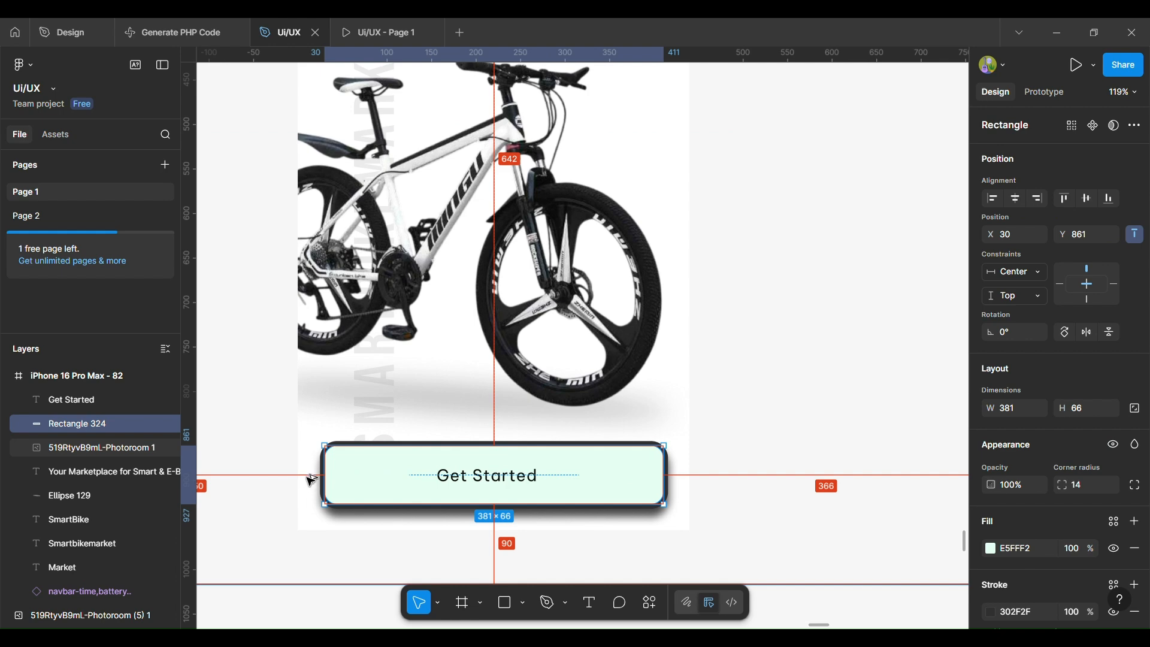
{"action": "scroll", "coordinate": [438, 423], "scroll_direction": "down", "scroll_amount": 4}
{"action": "scroll", "coordinate": [438, 423], "scroll_direction": "up", "scroll_amount": 1}
{"action": "left_click", "coordinate": [416, 134]}
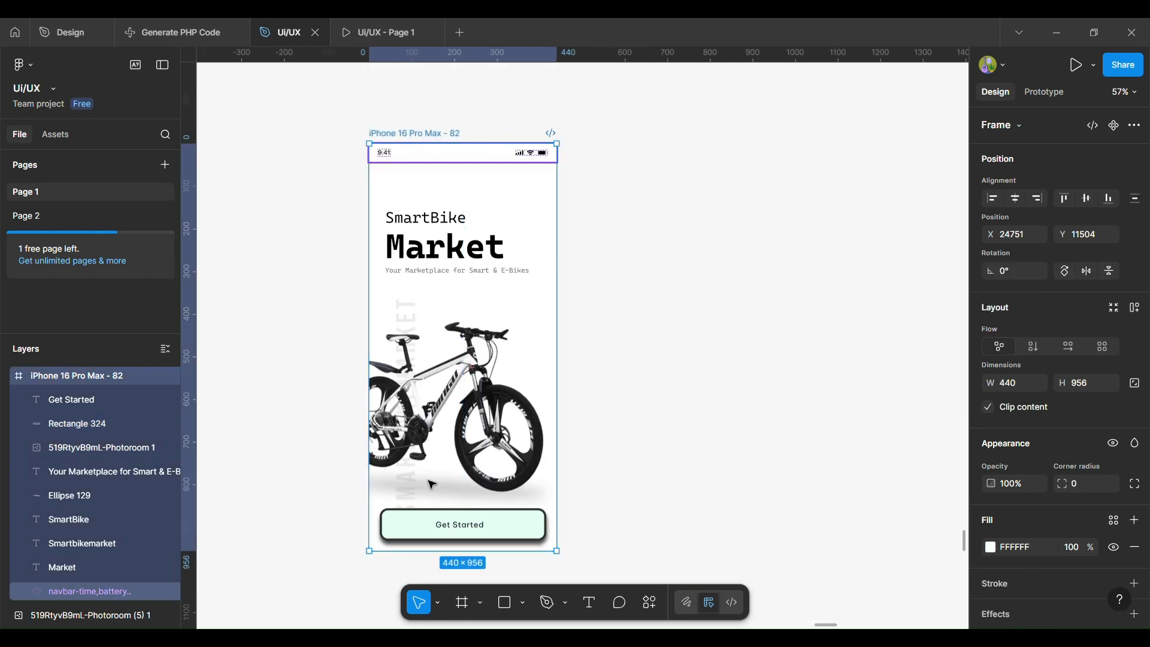
{"action": "scroll", "coordinate": [429, 482], "scroll_direction": "up", "scroll_amount": 3}
{"action": "left_click", "coordinate": [389, 563]}
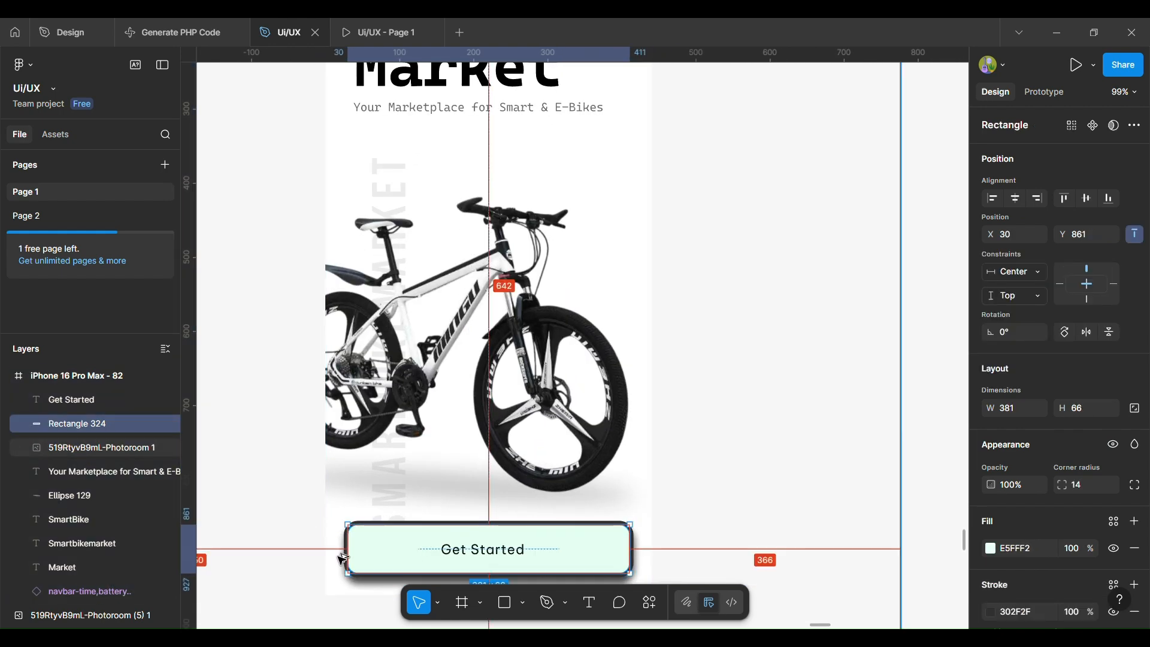
{"action": "left_click", "coordinate": [497, 561]}
{"action": "scroll", "coordinate": [661, 566], "scroll_direction": "down", "scroll_amount": 5}
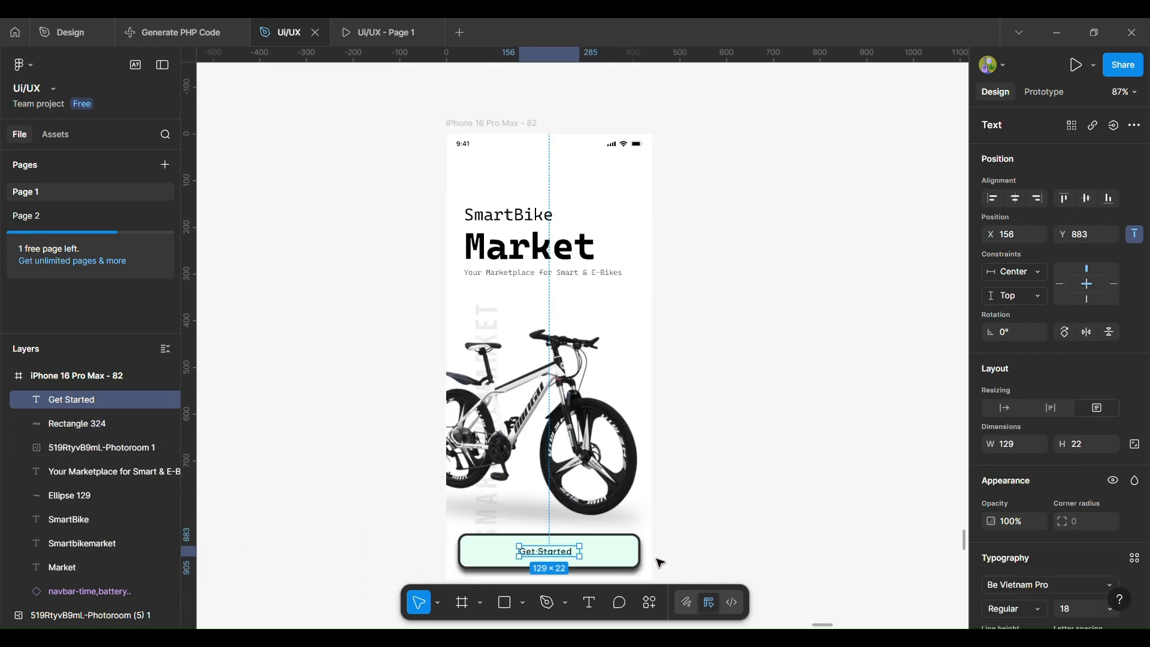
{"action": "left_click", "coordinate": [96, 447]}
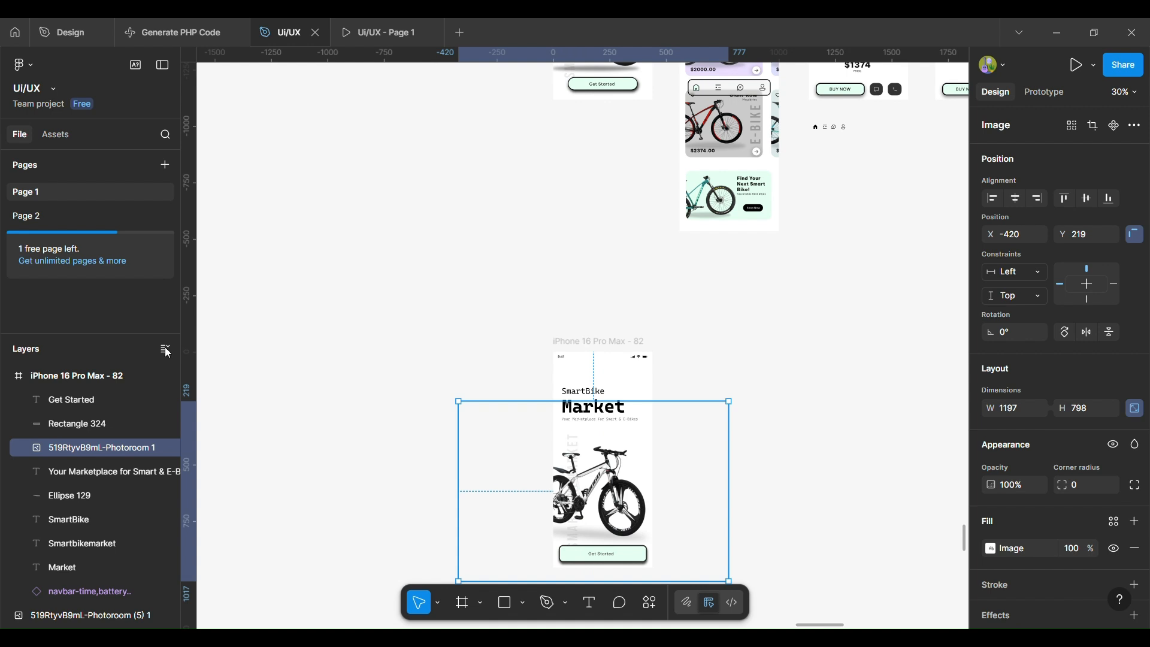
{"action": "left_click", "coordinate": [108, 382]}
{"action": "scroll", "coordinate": [659, 584], "scroll_direction": "up", "scroll_amount": 4}
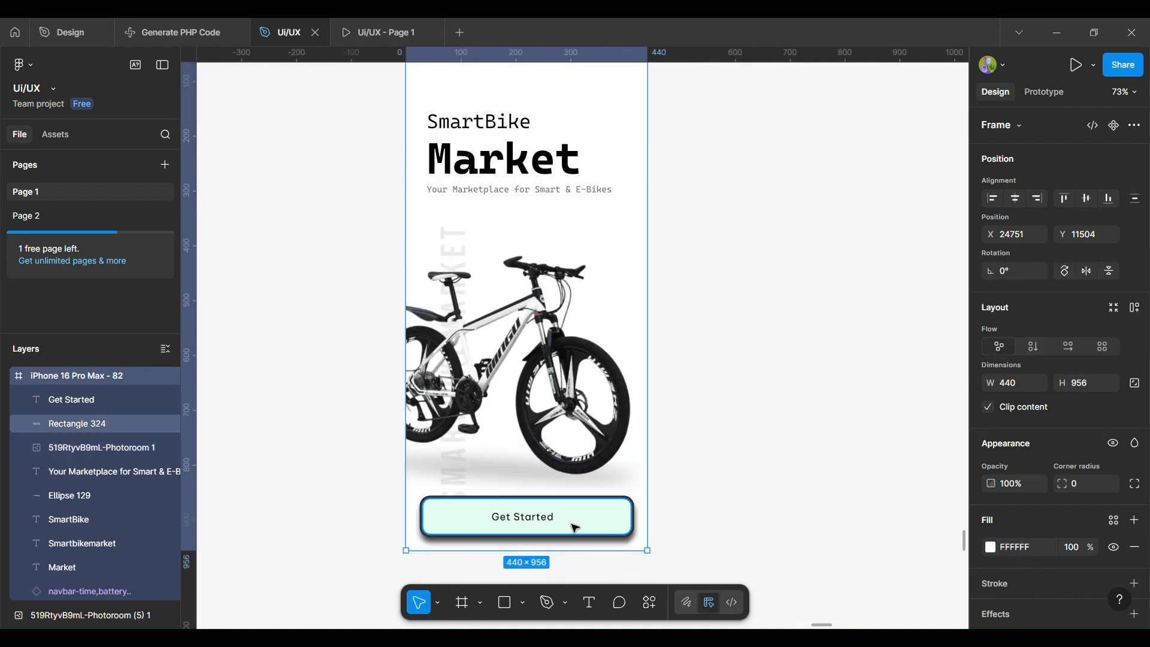
{"action": "left_click", "coordinate": [476, 525]}
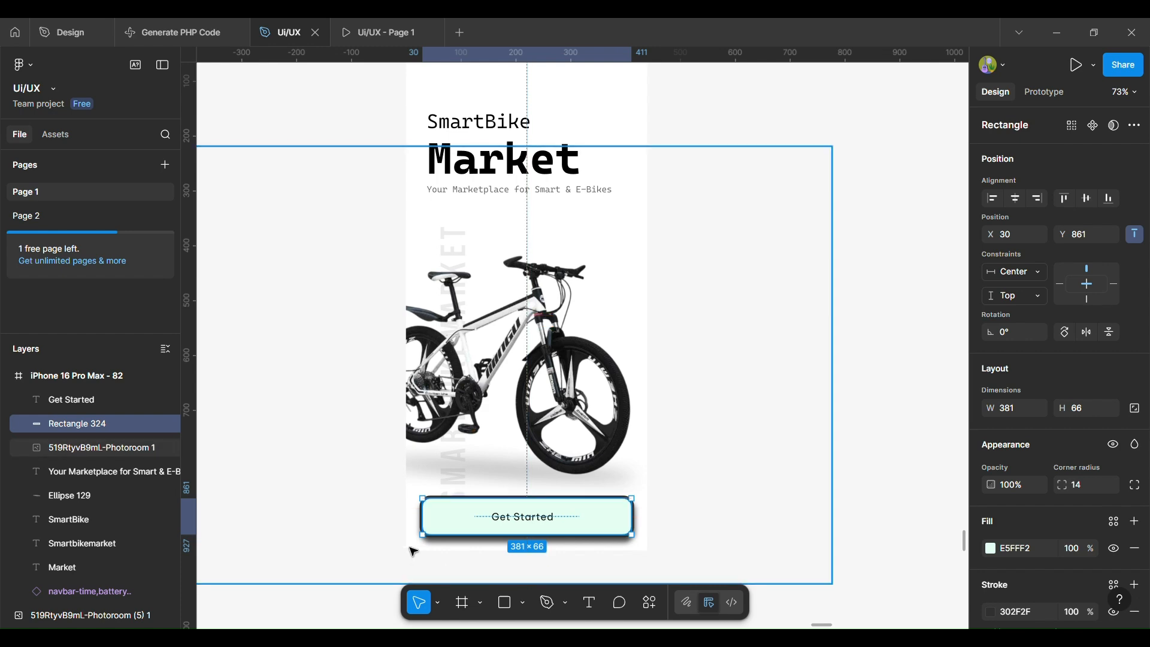
{"action": "left_click", "coordinate": [849, 516]}
{"action": "scroll", "coordinate": [849, 516], "scroll_direction": "right", "scroll_amount": 1}
{"action": "scroll", "coordinate": [683, 505], "scroll_direction": "down", "scroll_amount": 5}
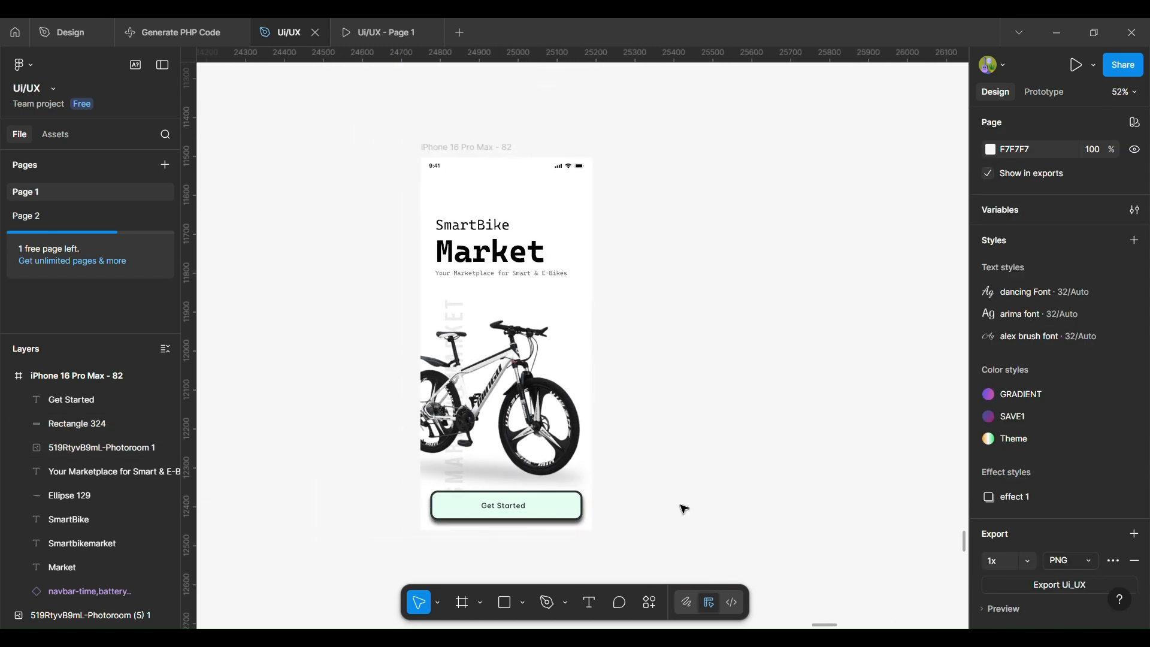
{"action": "scroll", "coordinate": [411, 271], "scroll_direction": "up", "scroll_amount": 6}
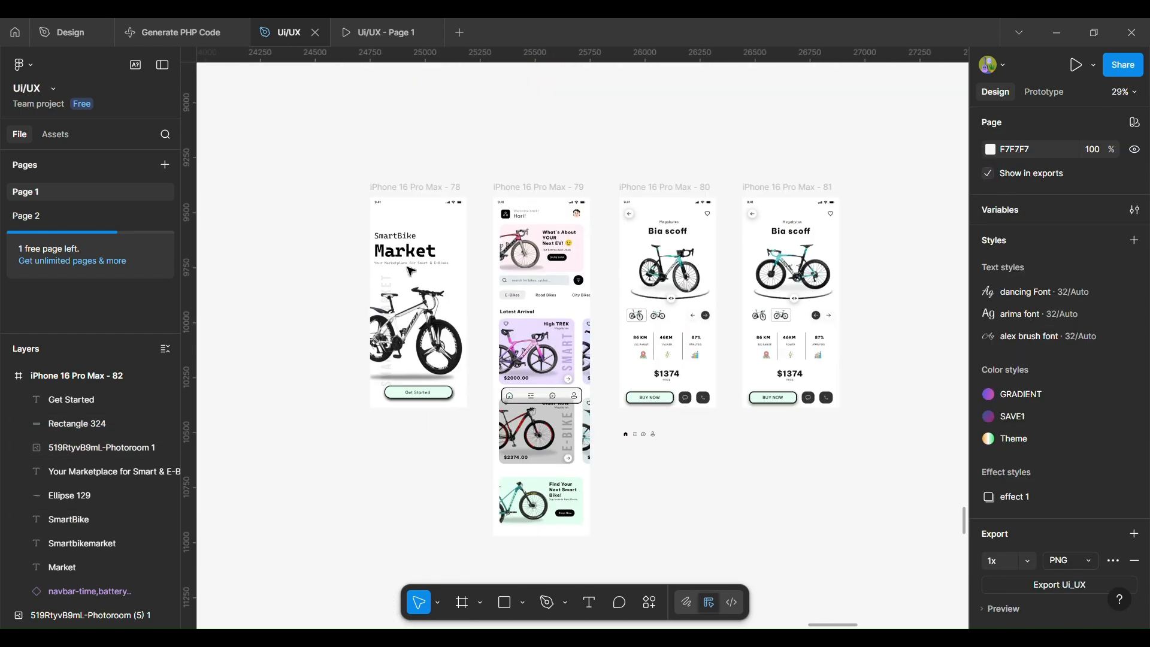
{"action": "scroll", "coordinate": [410, 271], "scroll_direction": "down", "scroll_amount": 3}
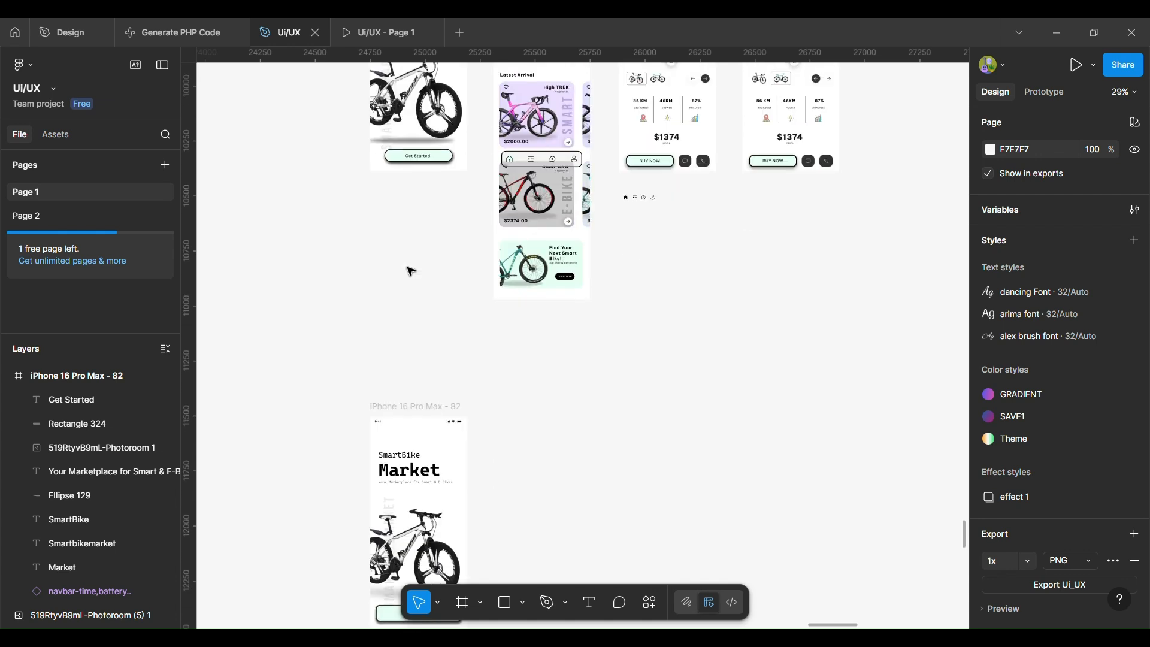
Duplicate the rebuilt intro frame beside itself as the base for the home screen
{"action": "left_click", "coordinate": [407, 415]}
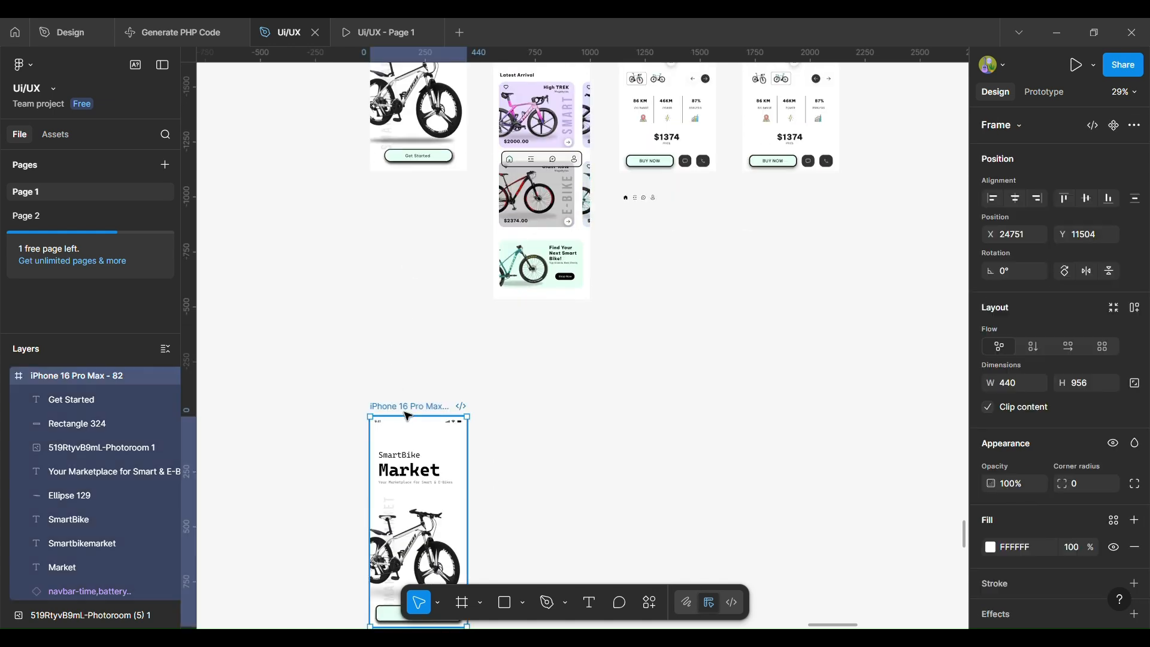
{"action": "left_click", "coordinate": [470, 604]}
{"action": "scroll", "coordinate": [488, 409], "scroll_direction": "down", "scroll_amount": 1}
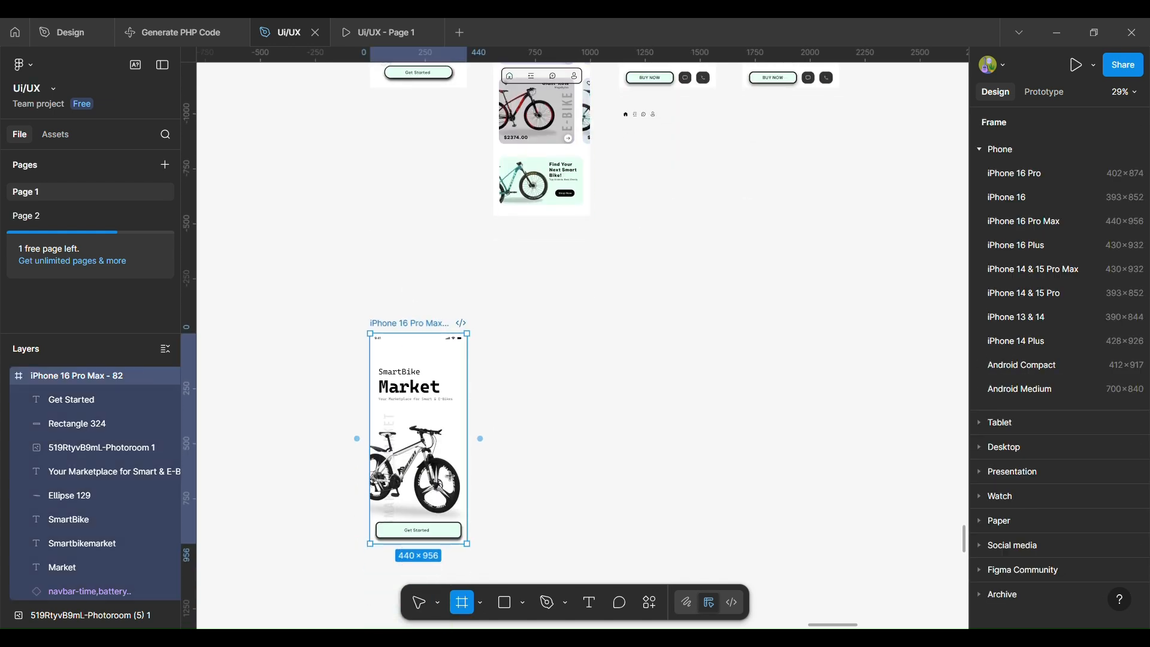
{"action": "left_click", "coordinate": [480, 439]}
Delete the SmartBike title, the bike image, and the Get Started label with its button rectangle from the duplicated frame
{"action": "left_click", "coordinate": [523, 372]}
{"action": "left_click", "coordinate": [546, 399], "text": "shift"}
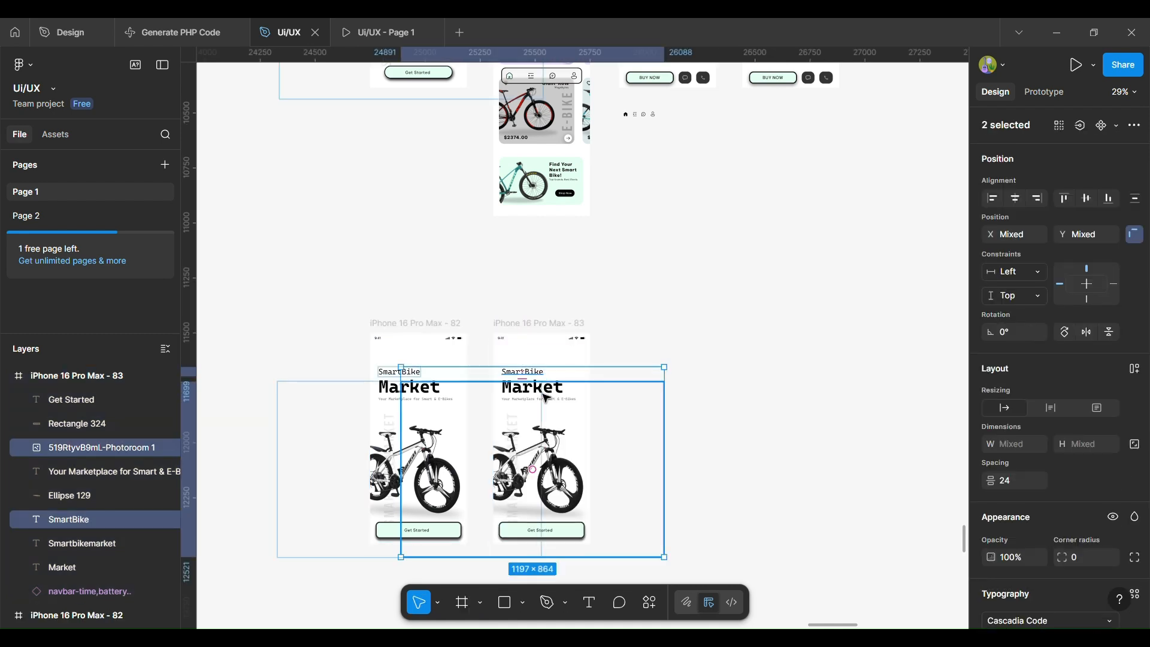
{"action": "left_click", "coordinate": [545, 531], "text": "shift"}
{"action": "left_click", "coordinate": [579, 537], "text": "shift"}
{"action": "key", "text": "Delete"}
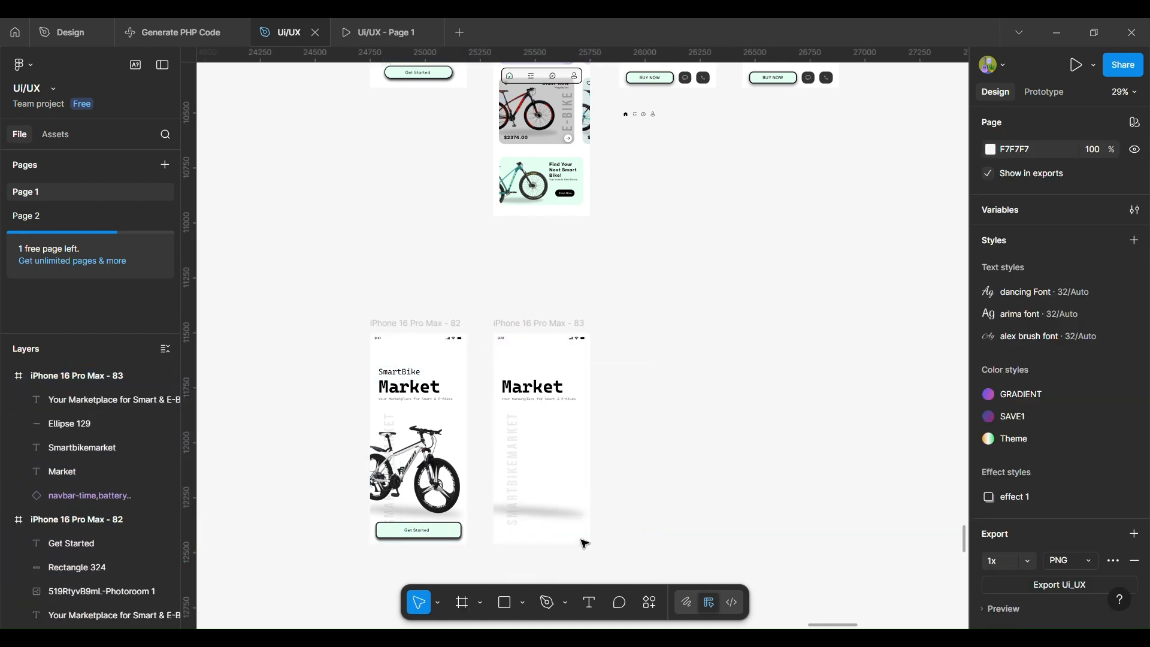
Delete the vertical background text, the tagline, the Market title and the ellipse shadow from the duplicated frame, keeping only the status bar
{"action": "left_click", "coordinate": [520, 473]}
{"action": "left_click", "coordinate": [539, 398], "text": "shift"}
{"action": "left_click", "coordinate": [548, 388], "text": "shift"}
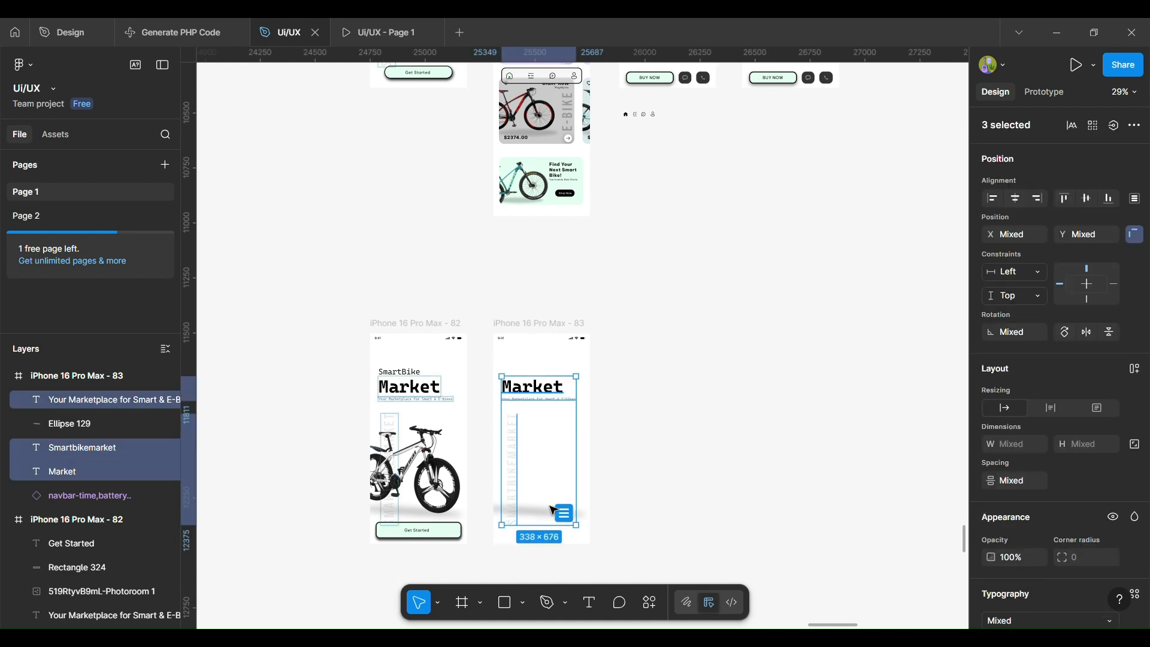
{"action": "key", "text": "Delete"}
{"action": "left_click", "coordinate": [551, 514]}
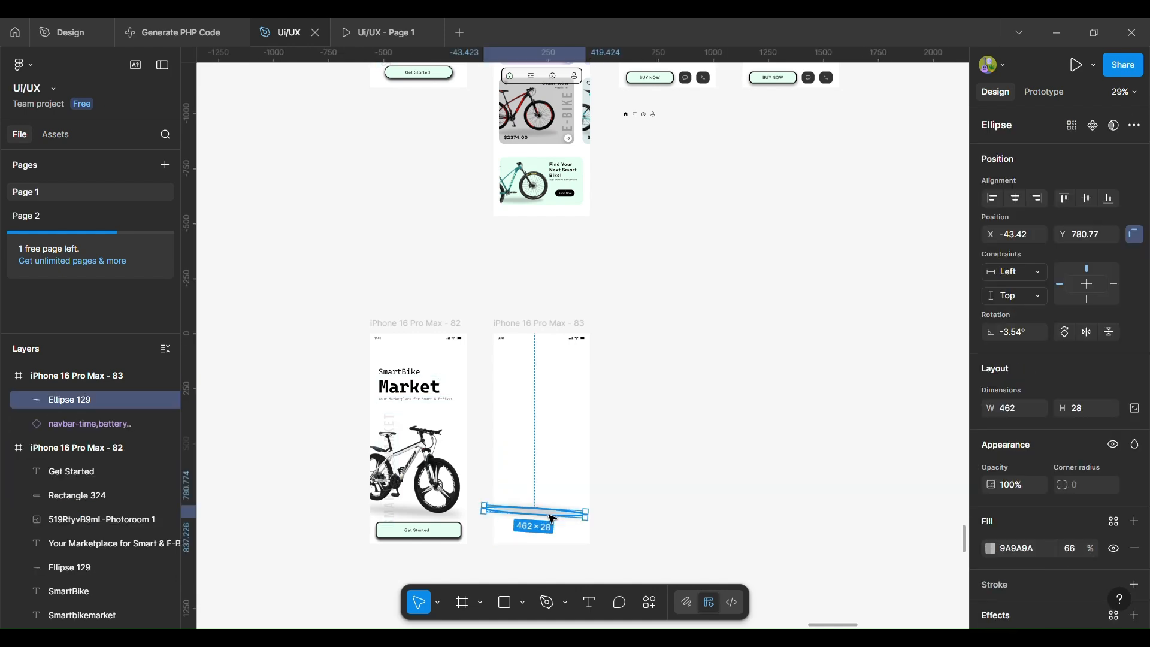
{"action": "key", "text": "Delete"}
Copy the black menu icon, the Welcome back! text, the user name text and the avatar from the finished home screen's header
{"action": "scroll", "coordinate": [582, 407], "scroll_direction": "up", "scroll_amount": 9}
{"action": "scroll", "coordinate": [583, 410], "scroll_direction": "up", "scroll_amount": 5}
{"action": "scroll", "coordinate": [584, 412], "scroll_direction": "down", "scroll_amount": 2}
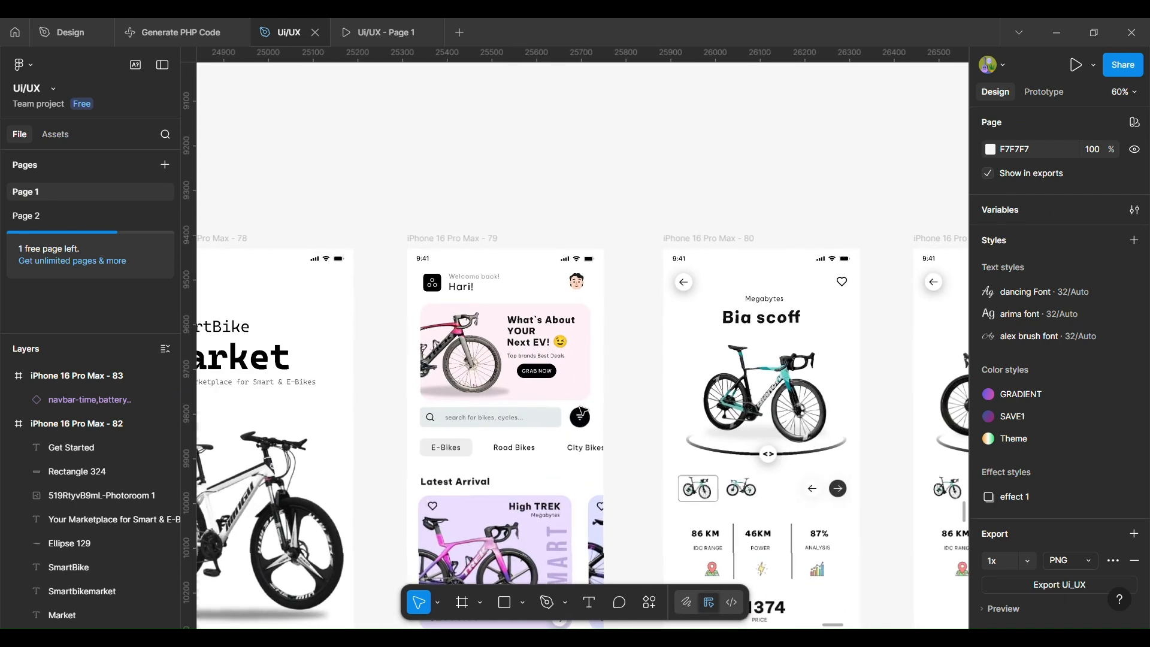
{"action": "scroll", "coordinate": [419, 282], "scroll_direction": "up", "scroll_amount": 5}
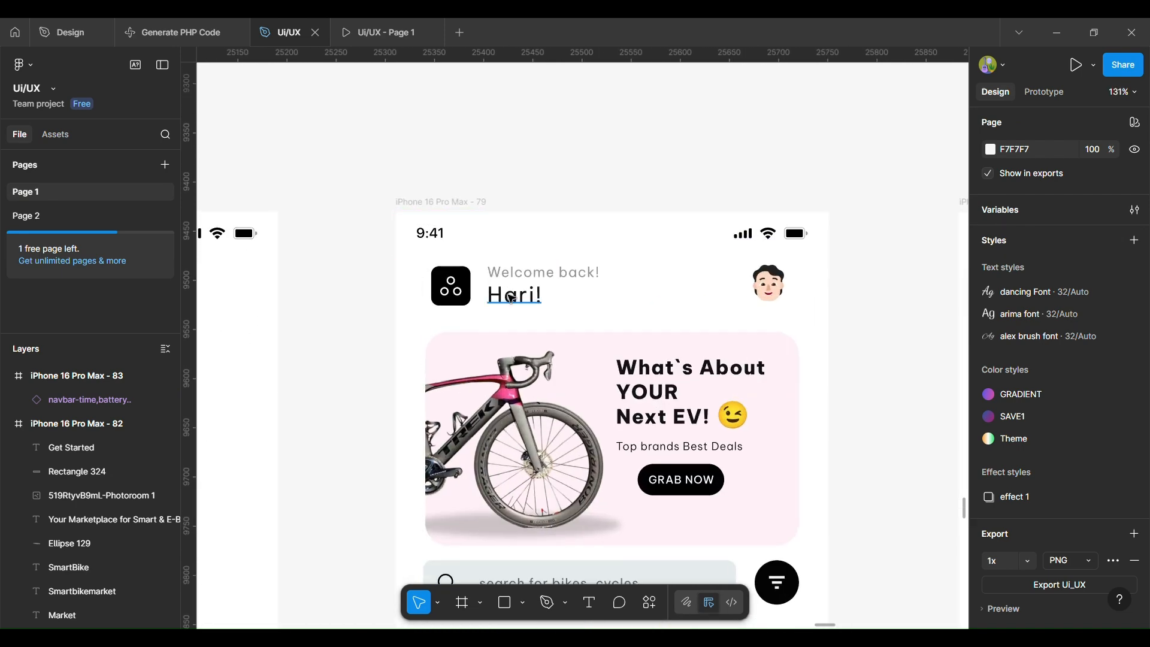
{"action": "left_click", "coordinate": [463, 293]}
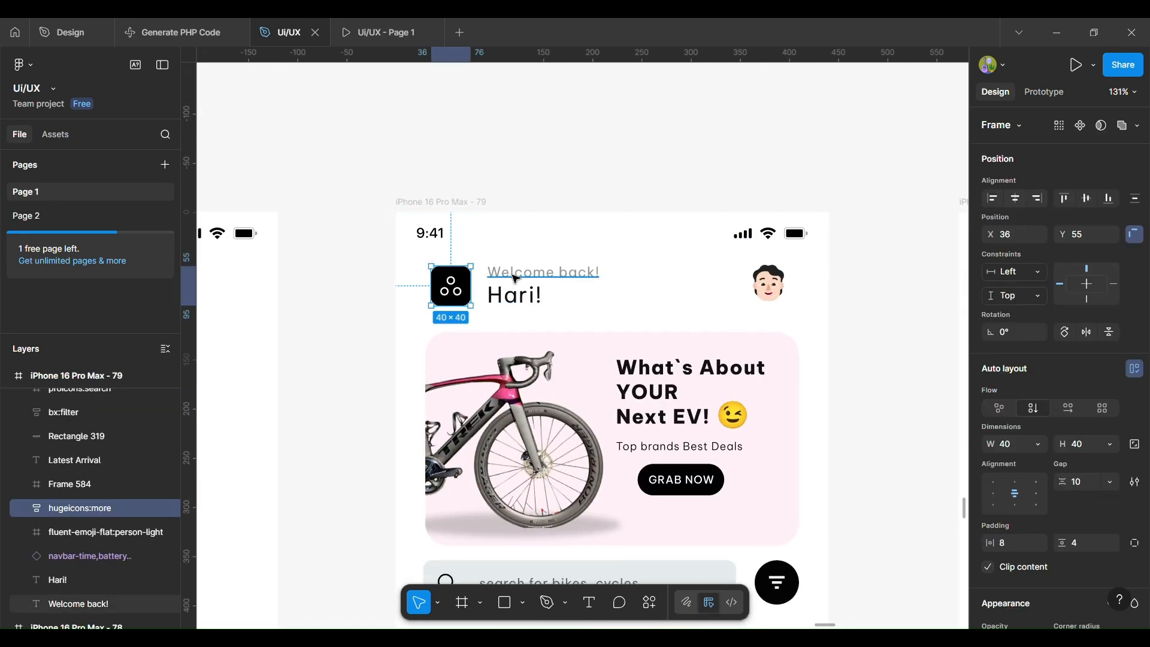
{"action": "left_click", "coordinate": [516, 279]}
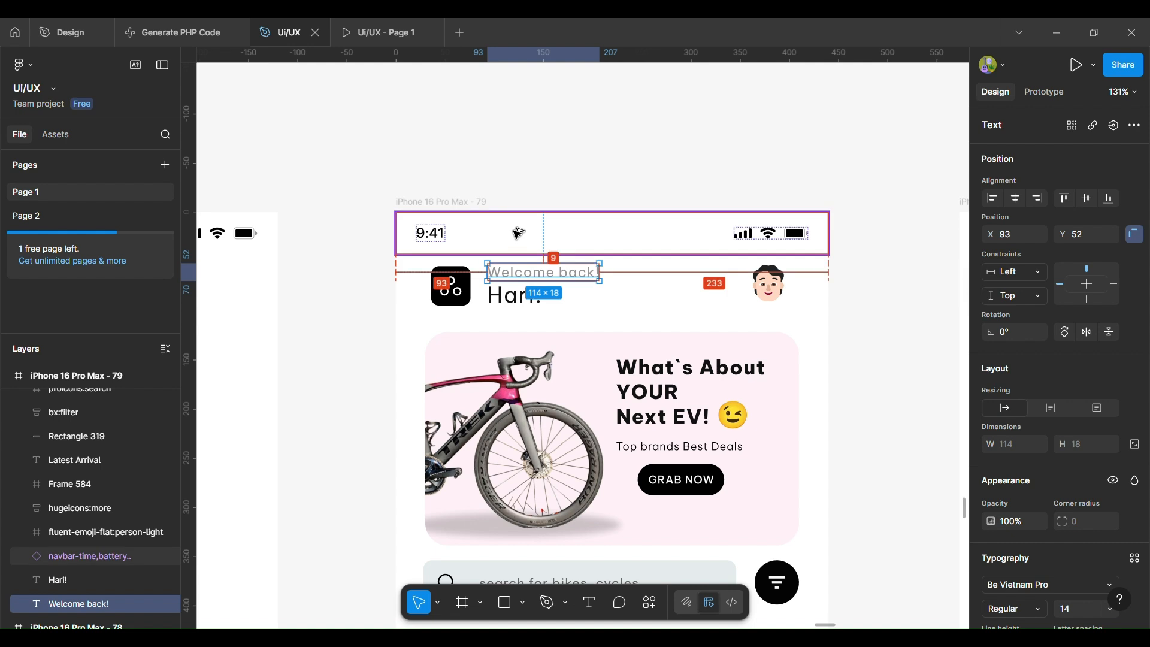
{"action": "left_click", "coordinate": [456, 290]}
{"action": "left_click", "coordinate": [516, 281], "text": "shift"}
{"action": "left_click", "coordinate": [521, 296], "text": "shift"}
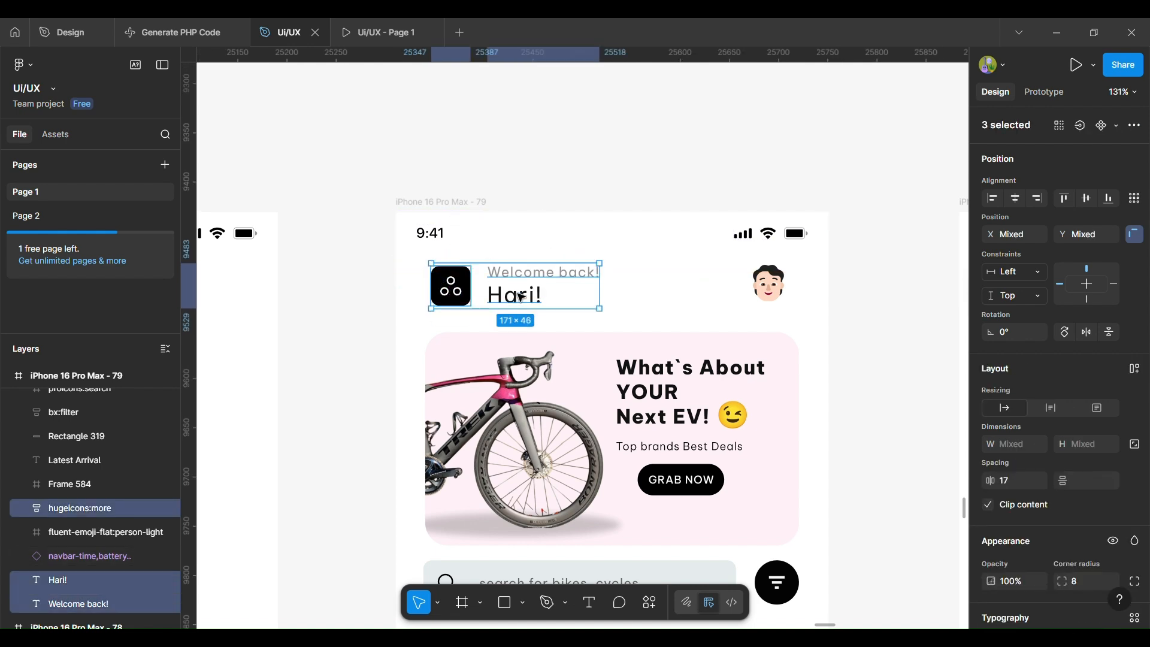
{"action": "left_click", "coordinate": [769, 283], "text": "shift"}
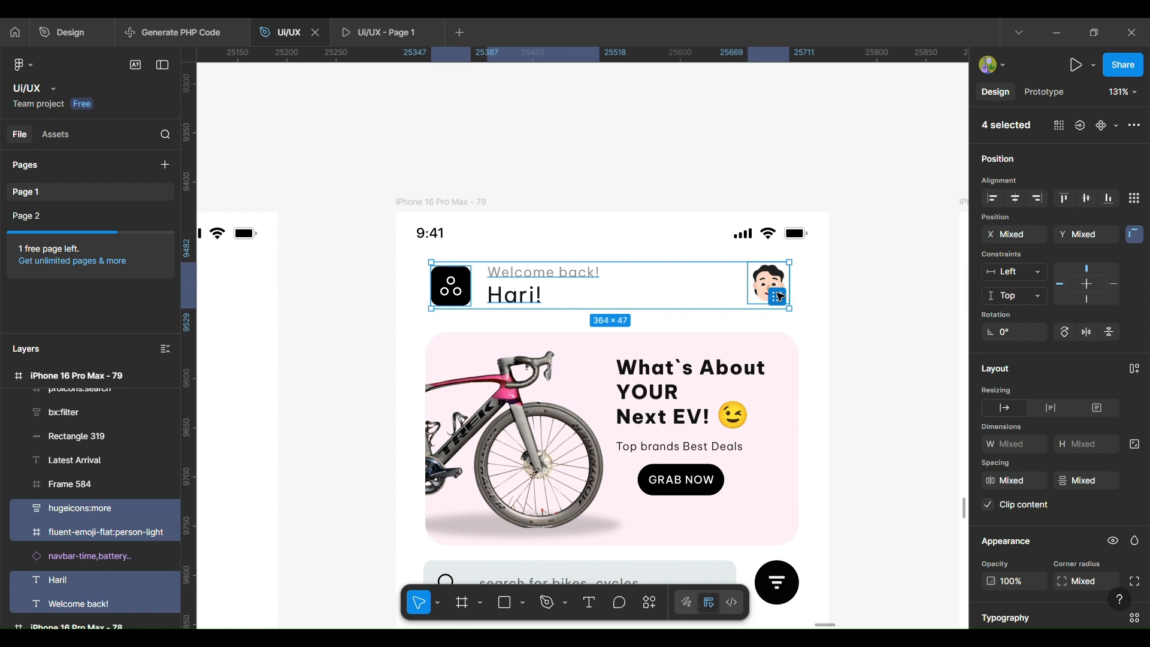
Paste the copied header elements near the status bar of the emptied frame
{"action": "scroll", "coordinate": [782, 296], "scroll_direction": "down", "scroll_amount": 5, "text": "ctrl"}
{"action": "scroll", "coordinate": [775, 297], "scroll_direction": "down", "scroll_amount": 15}
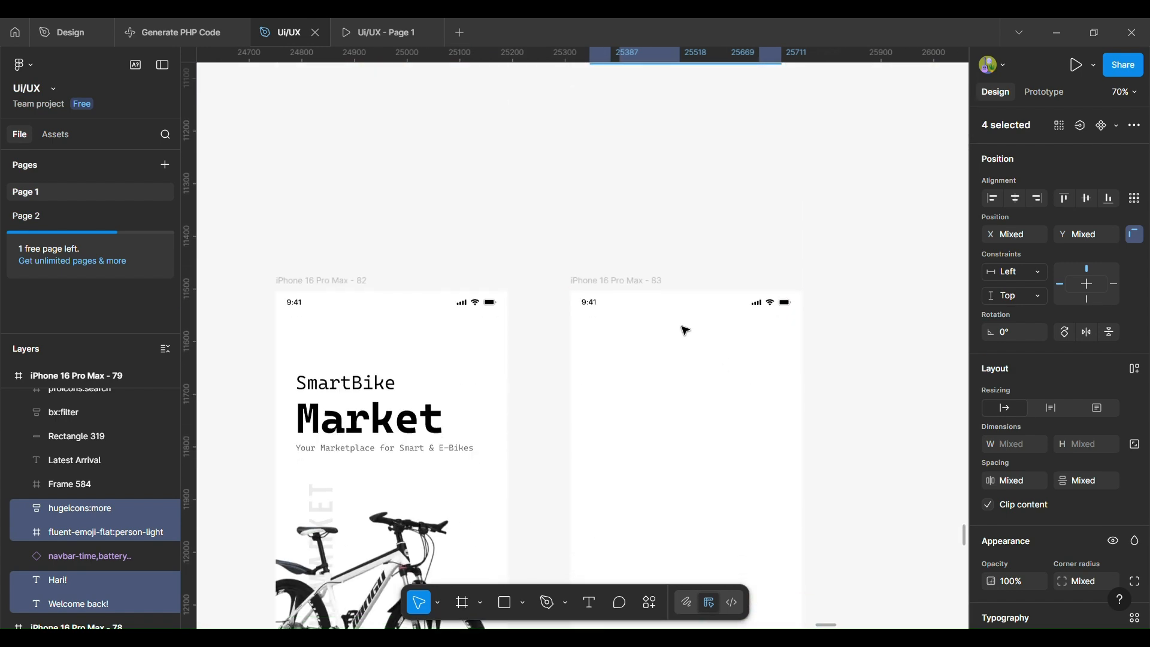
{"action": "left_click", "coordinate": [686, 331]}
{"action": "key", "text": "ctrl+v"}
{"action": "scroll", "coordinate": [689, 333], "scroll_direction": "up", "scroll_amount": 3, "text": "ctrl"}
{"action": "left_click_drag", "start_coordinate": [585, 347], "coordinate": [739, 341]}
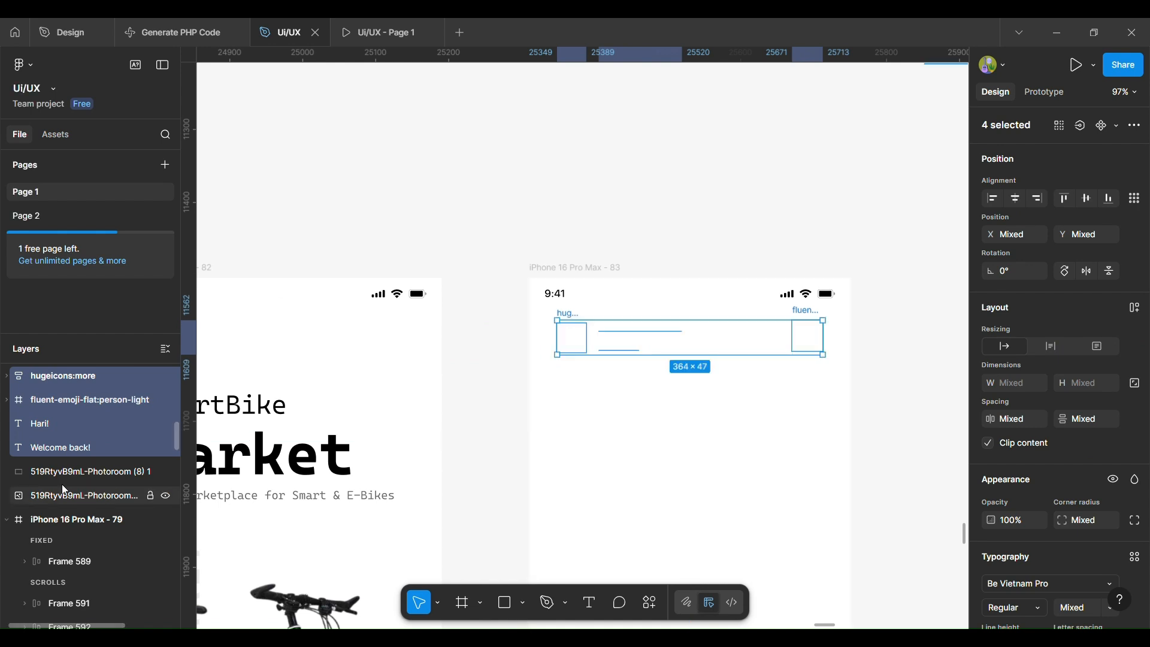
{"action": "scroll", "coordinate": [52, 481], "scroll_direction": "up", "scroll_amount": 1}
{"action": "scroll", "coordinate": [54, 482], "scroll_direction": "down", "scroll_amount": 1}
{"action": "left_click_drag", "start_coordinate": [68, 446], "coordinate": [74, 573]}
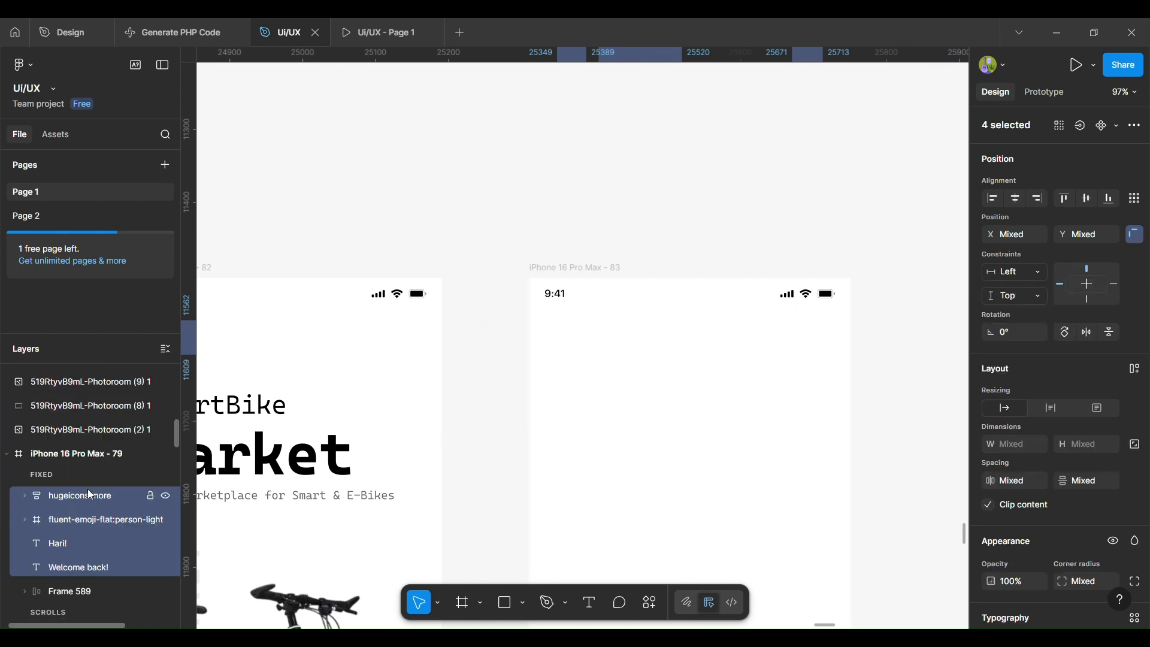
{"action": "left_click", "coordinate": [595, 273]}
{"action": "scroll", "coordinate": [70, 508], "scroll_direction": "down", "scroll_amount": 5}
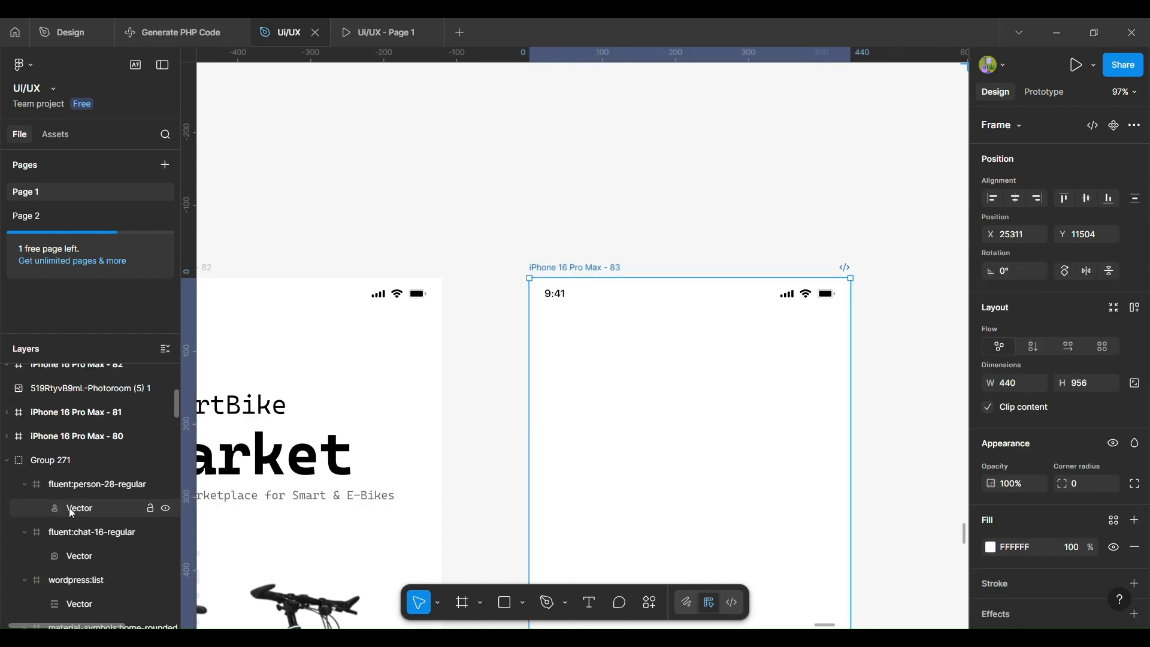
{"action": "scroll", "coordinate": [69, 508], "scroll_direction": "down", "scroll_amount": 3}
{"action": "key", "text": "ctrl+z"}
{"action": "key", "text": "ctrl+z"}
{"action": "key", "text": "ctrl+z"}
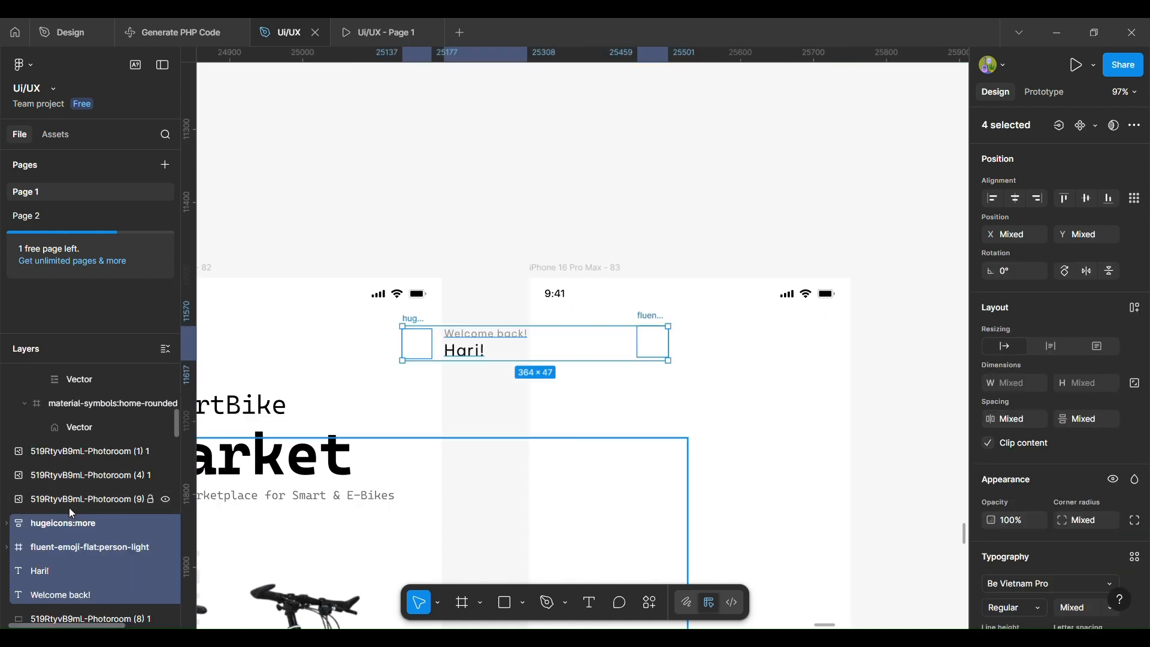
Nest the four pasted header layers in the iPhone 16 Pro Max - 83 frame and position them just below its status bar
{"action": "scroll", "coordinate": [73, 535], "scroll_direction": "up", "scroll_amount": 5}
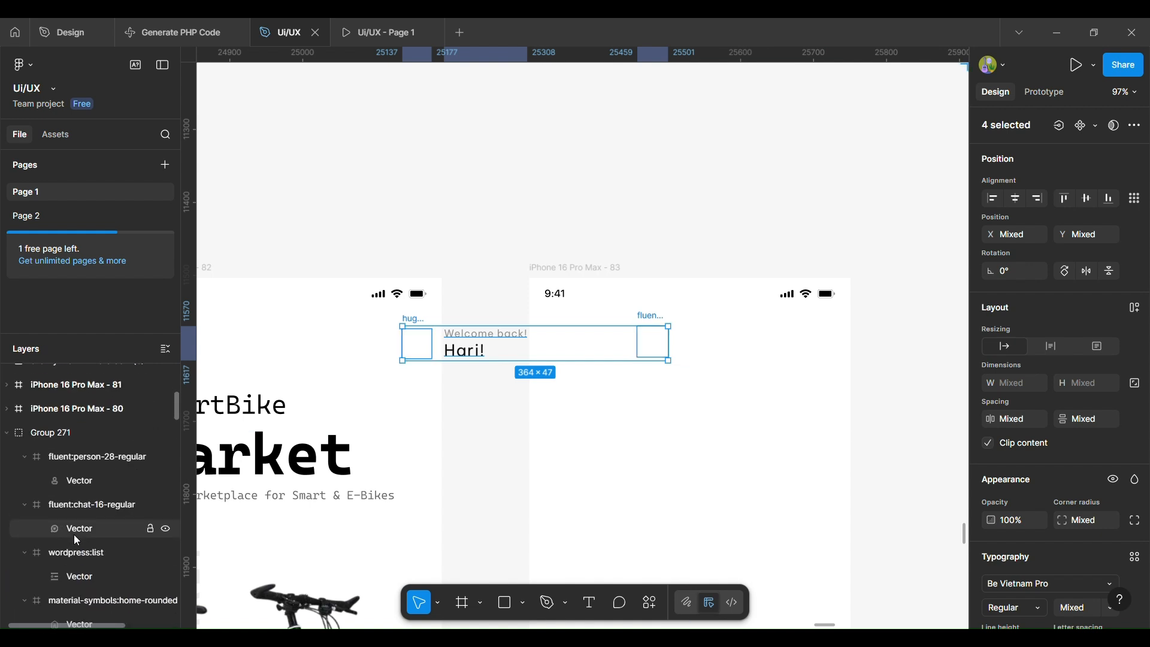
{"action": "scroll", "coordinate": [75, 535], "scroll_direction": "down", "scroll_amount": 5}
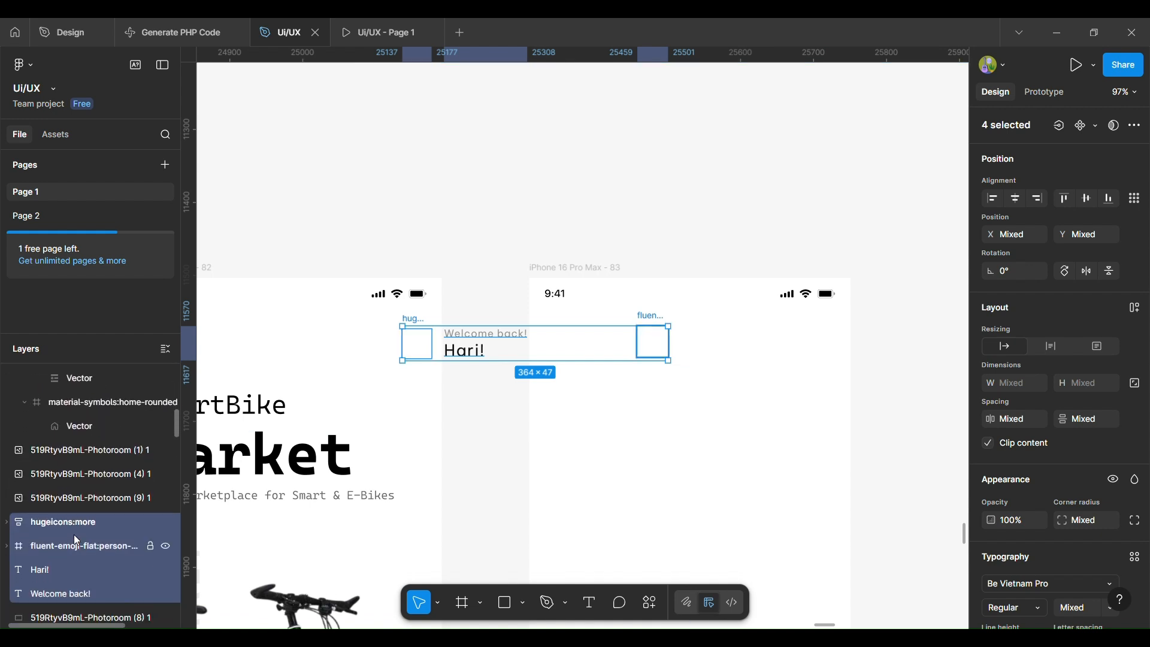
{"action": "left_click_drag", "start_coordinate": [74, 536], "coordinate": [94, 382]}
{"action": "left_click_drag", "start_coordinate": [581, 337], "coordinate": [728, 331]}
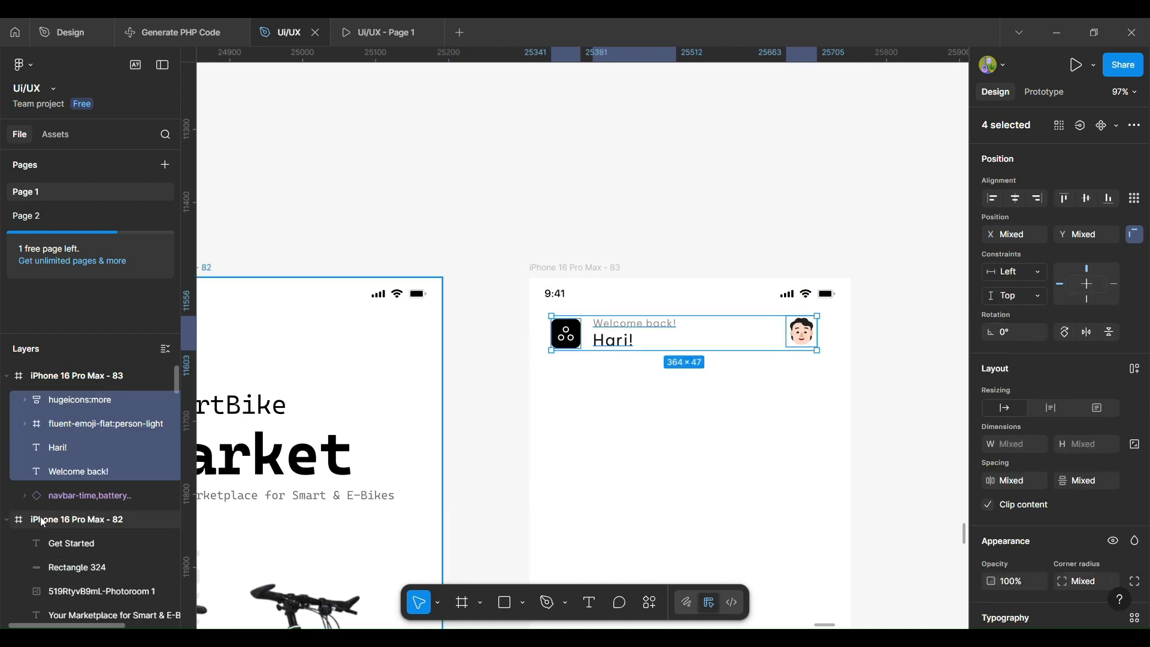
Collapse the expanded Group 271, iPhone 16 Pro Max - 79 frame and My designs section in the layer list
{"action": "left_click", "coordinate": [53, 525]}
{"action": "scroll", "coordinate": [53, 525], "scroll_direction": "down", "scroll_amount": 5}
{"action": "scroll", "coordinate": [53, 524], "scroll_direction": "down", "scroll_amount": 4}
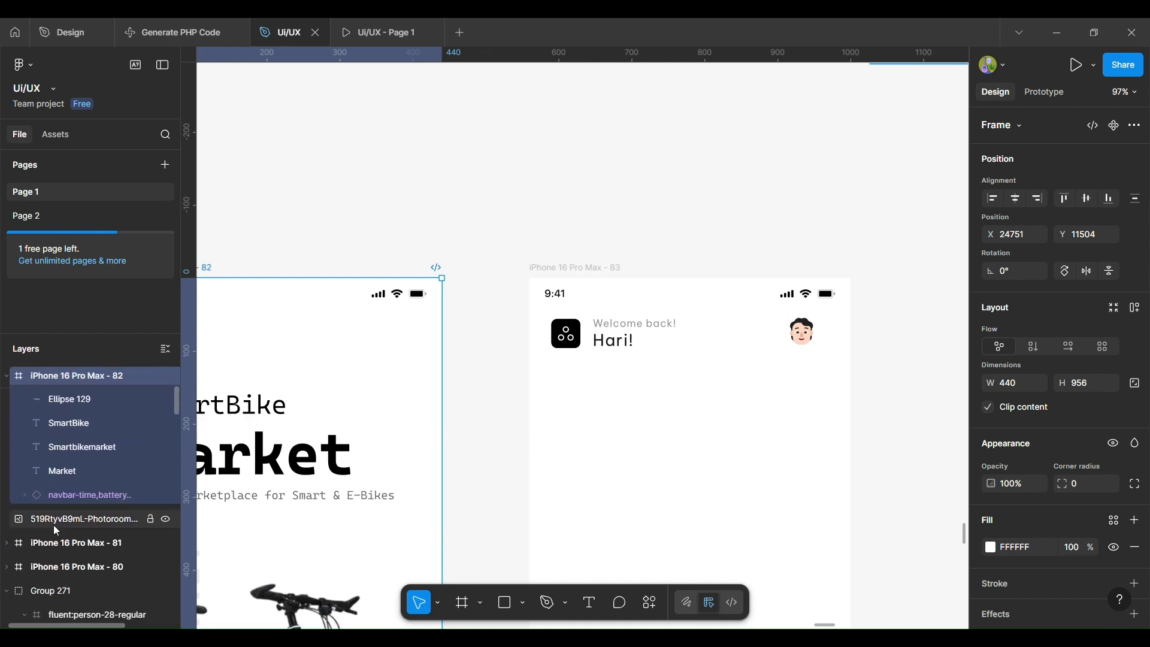
{"action": "scroll", "coordinate": [9, 535], "scroll_direction": "down", "scroll_amount": 1}
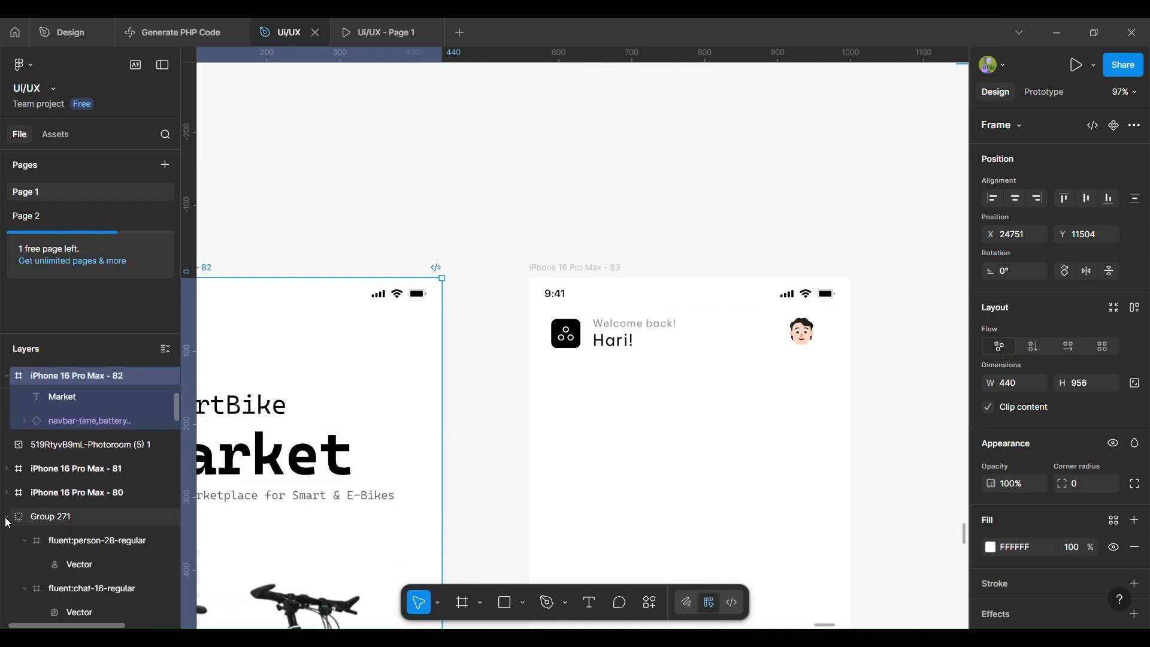
{"action": "left_click", "coordinate": [6, 519]}
{"action": "scroll", "coordinate": [7, 519], "scroll_direction": "down", "scroll_amount": 3}
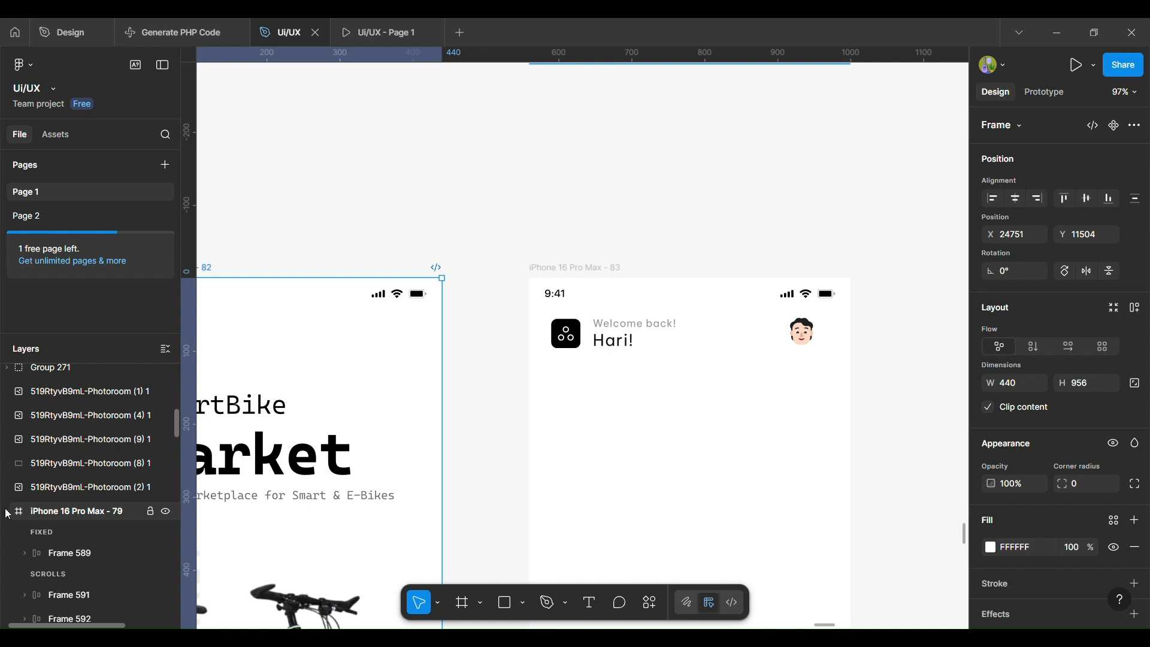
{"action": "left_click", "coordinate": [7, 513]}
{"action": "scroll", "coordinate": [7, 514], "scroll_direction": "down", "scroll_amount": 2}
{"action": "left_click", "coordinate": [7, 486]}
{"action": "scroll", "coordinate": [8, 486], "scroll_direction": "down", "scroll_amount": 1}
{"action": "scroll", "coordinate": [8, 490], "scroll_direction": "down", "scroll_amount": 10}
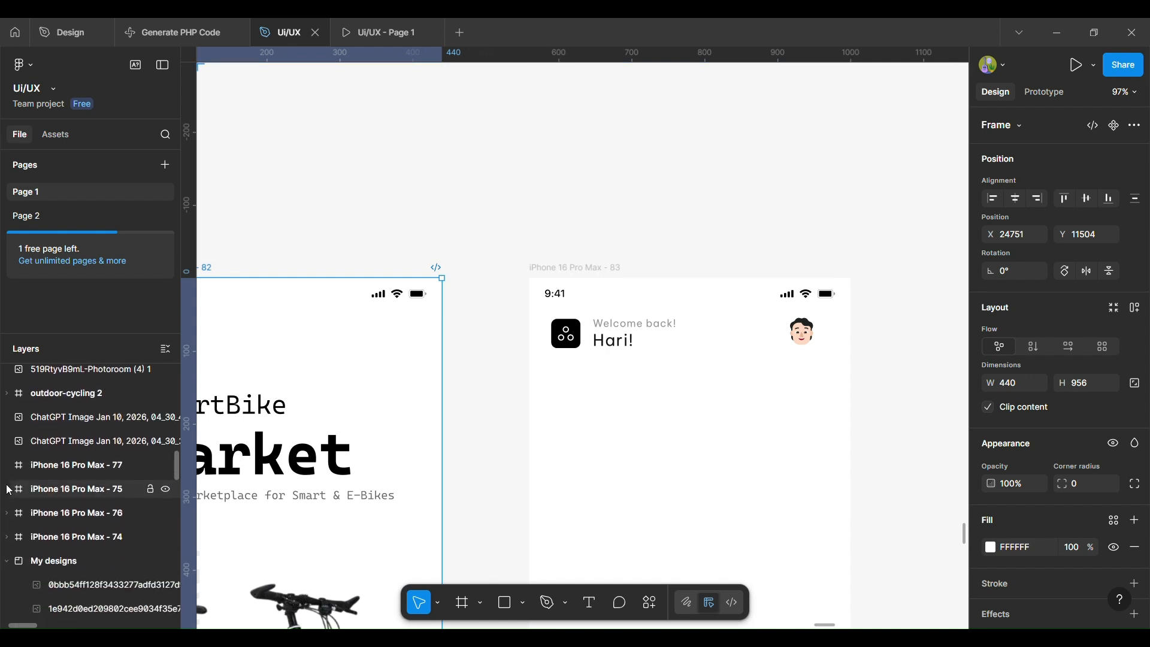
{"action": "left_click", "coordinate": [6, 427]}
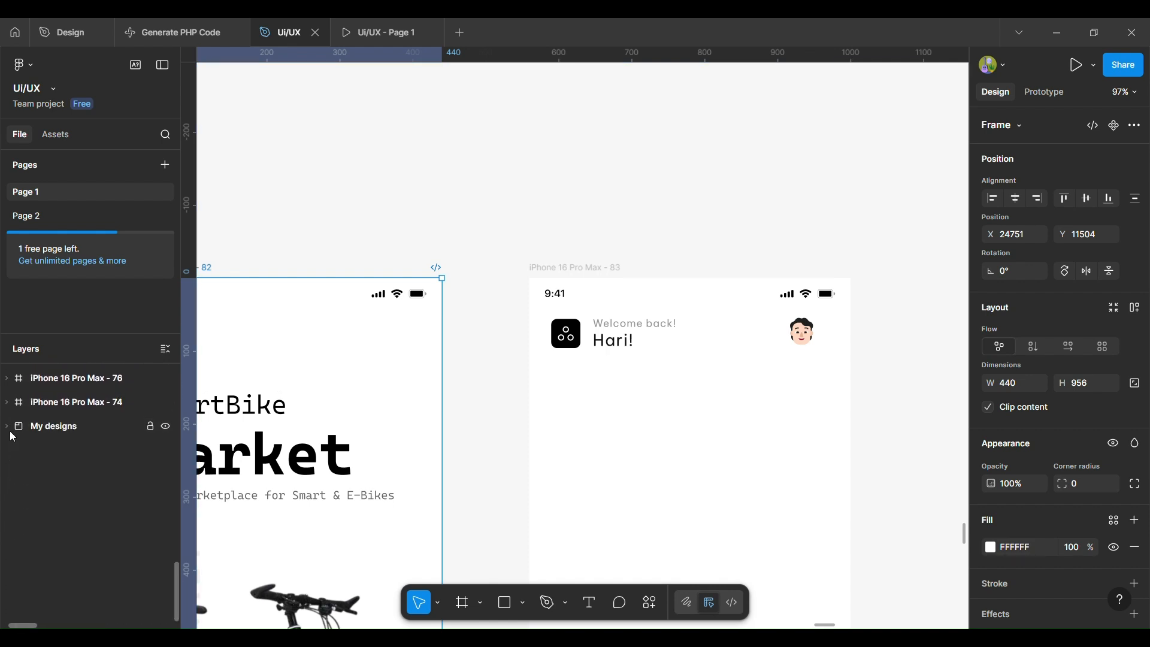
{"action": "scroll", "coordinate": [76, 519], "scroll_direction": "up", "scroll_amount": 5}
{"action": "scroll", "coordinate": [75, 519], "scroll_direction": "up", "scroll_amount": 10}
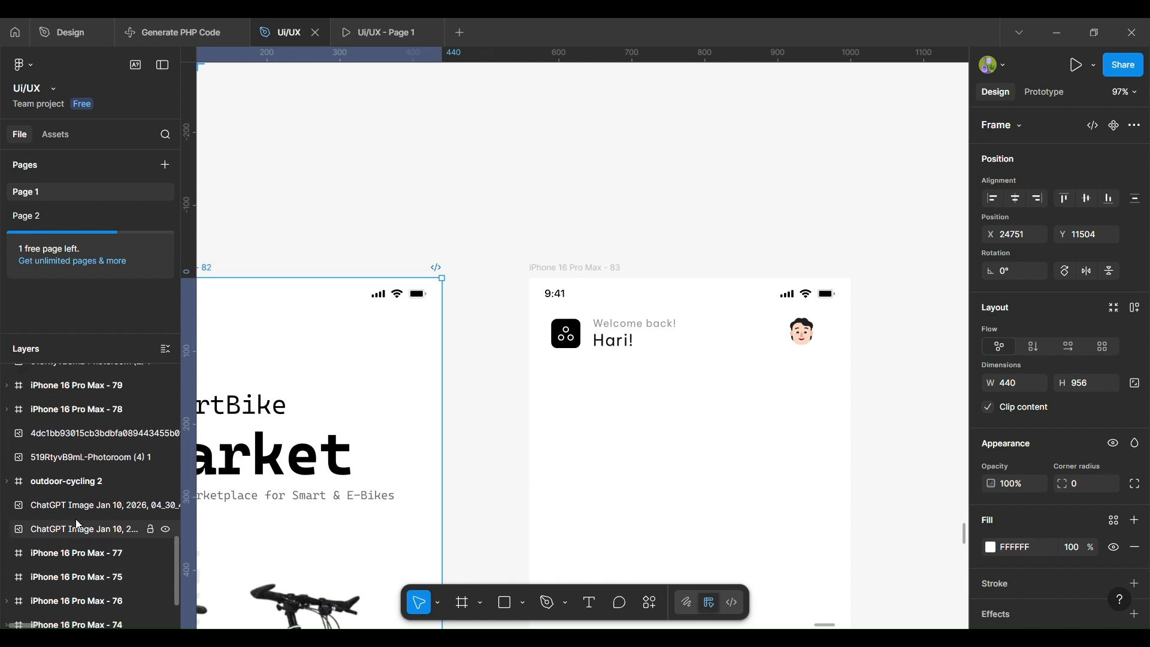
{"action": "scroll", "coordinate": [75, 519], "scroll_direction": "down", "scroll_amount": 5}
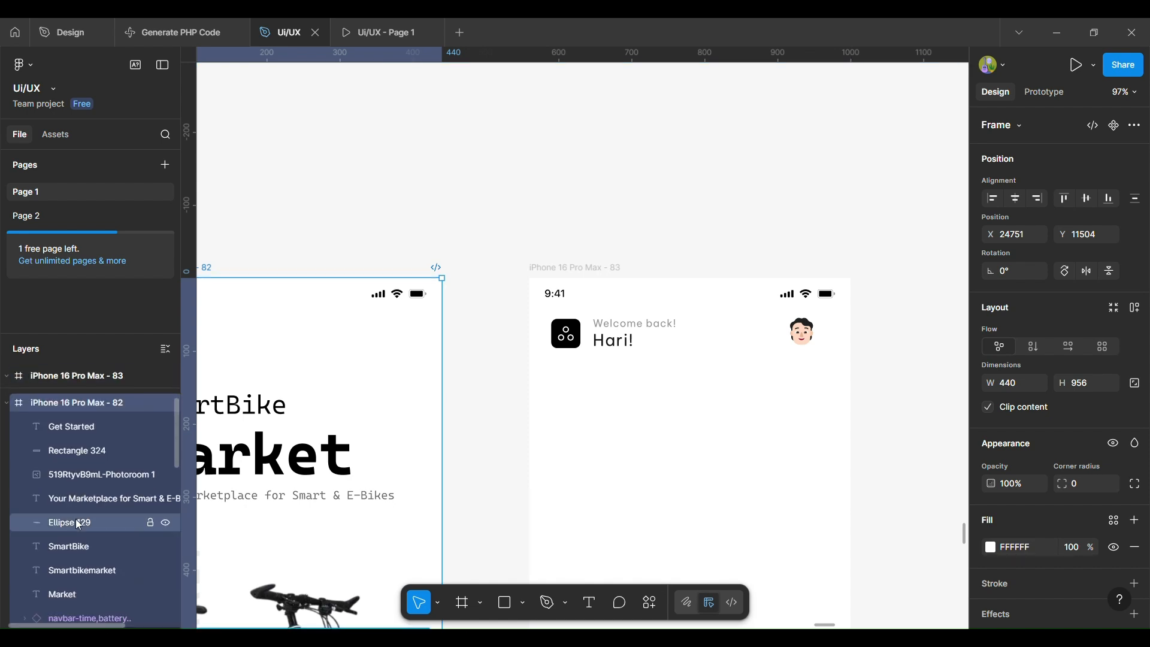
{"action": "scroll", "coordinate": [55, 567], "scroll_direction": "up", "scroll_amount": 3}
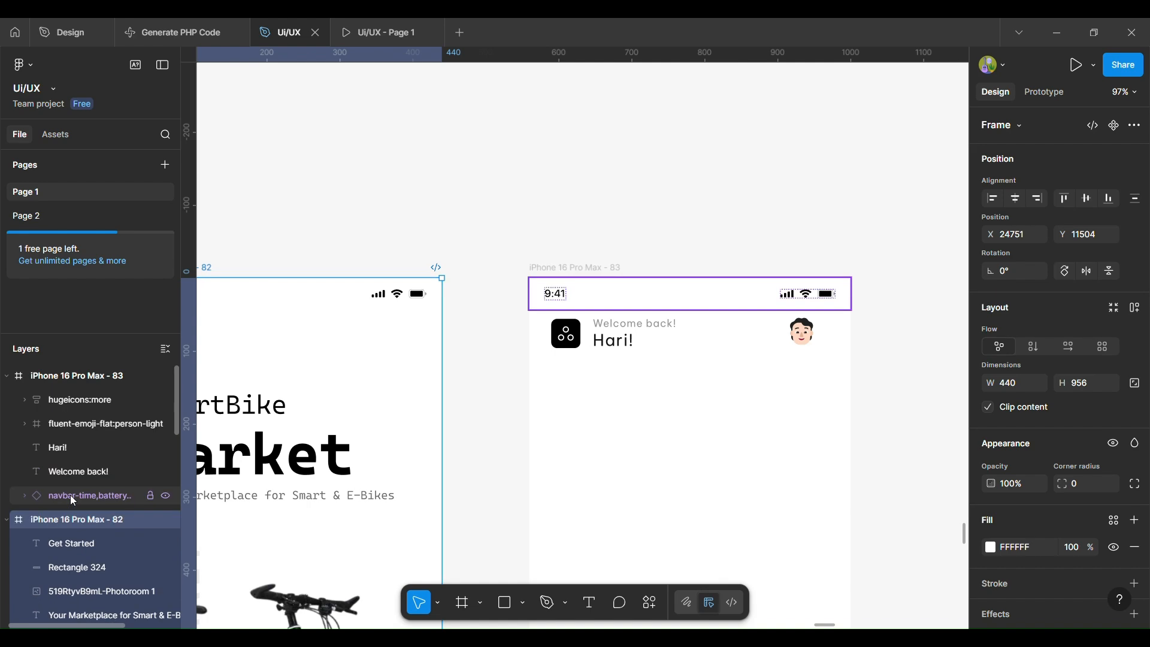
Copy the pink bike banner from the finished home screen and place it beside the iPhone 16 Pro Max - 83 frame as reference
{"action": "left_click", "coordinate": [539, 373]}
{"action": "scroll", "coordinate": [628, 373], "scroll_direction": "down", "scroll_amount": 3}
{"action": "scroll", "coordinate": [624, 369], "scroll_direction": "up", "scroll_amount": 3}
{"action": "scroll", "coordinate": [624, 369], "scroll_direction": "down", "scroll_amount": 2}
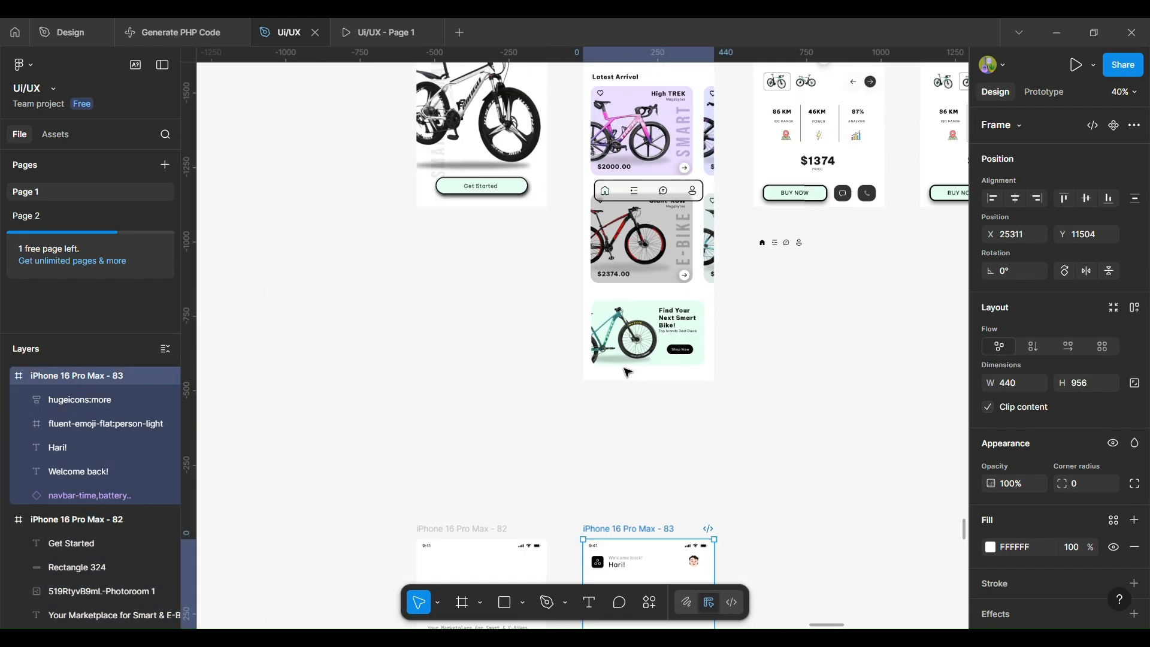
{"action": "scroll", "coordinate": [623, 369], "scroll_direction": "up", "scroll_amount": 4}
{"action": "left_click", "coordinate": [644, 163]}
{"action": "scroll", "coordinate": [645, 164], "scroll_direction": "down", "scroll_amount": 2}
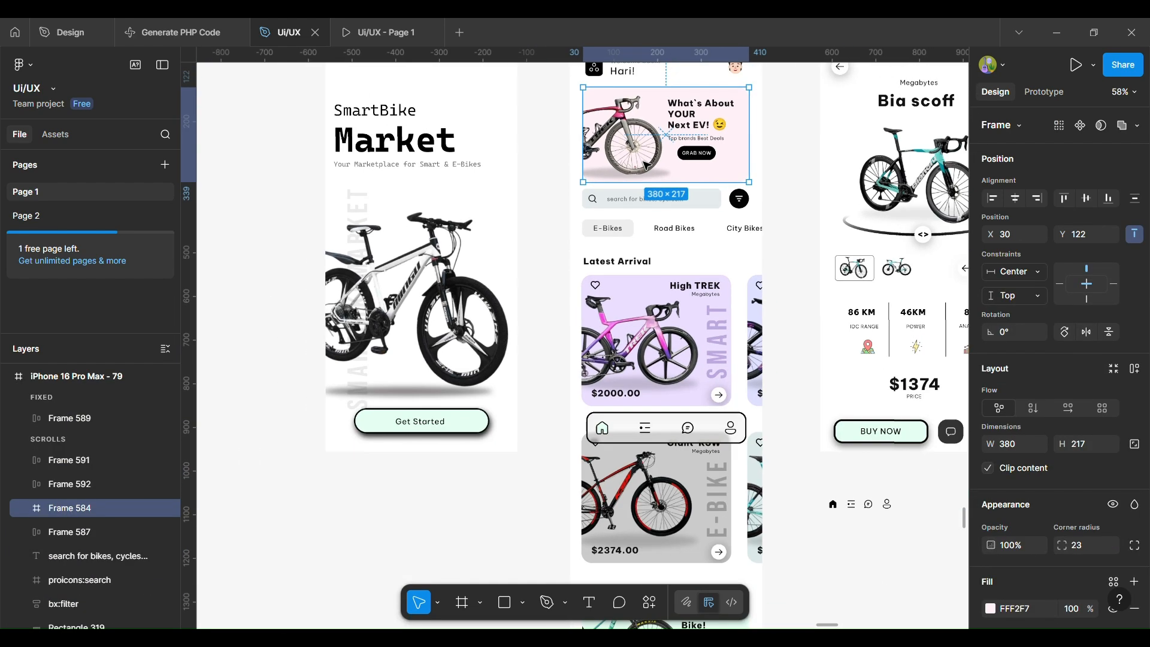
{"action": "left_click_drag", "start_coordinate": [646, 165], "coordinate": [802, 411]}
{"action": "scroll", "coordinate": [796, 407], "scroll_direction": "up", "scroll_amount": 4}
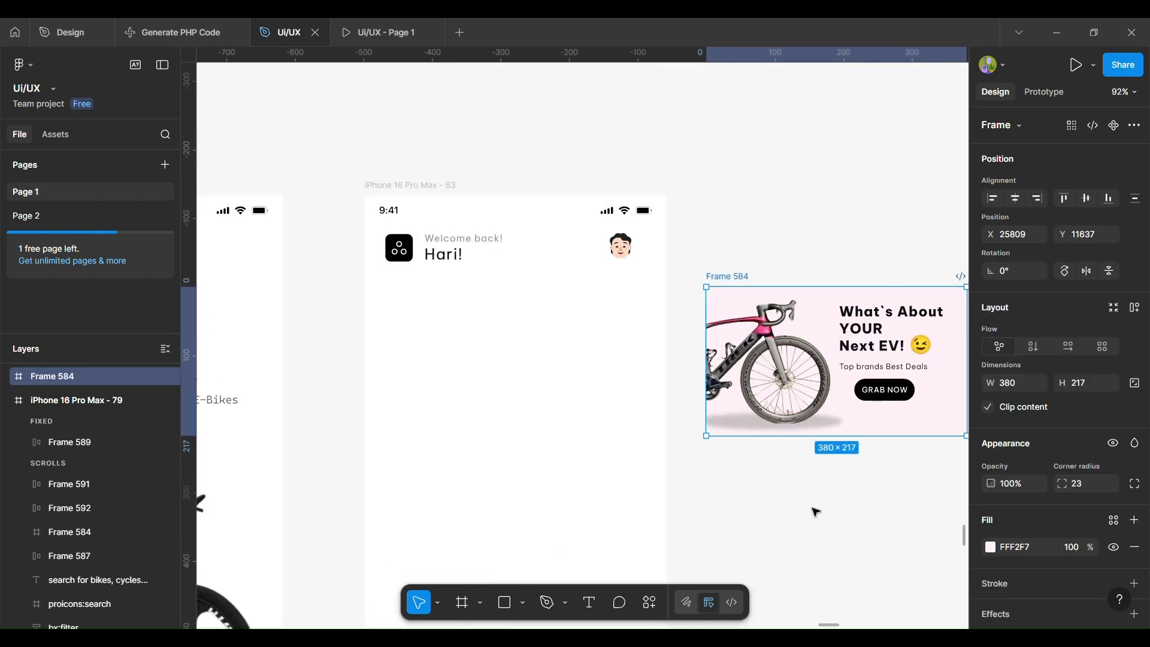
Draw a frame about 227 × 162 below the header in the iPhone 16 Pro Max - 83 frame
{"action": "left_click", "coordinate": [815, 509]}
{"action": "scroll", "coordinate": [815, 509], "scroll_direction": "down", "scroll_amount": 1}
{"action": "left_click", "coordinate": [465, 604]}
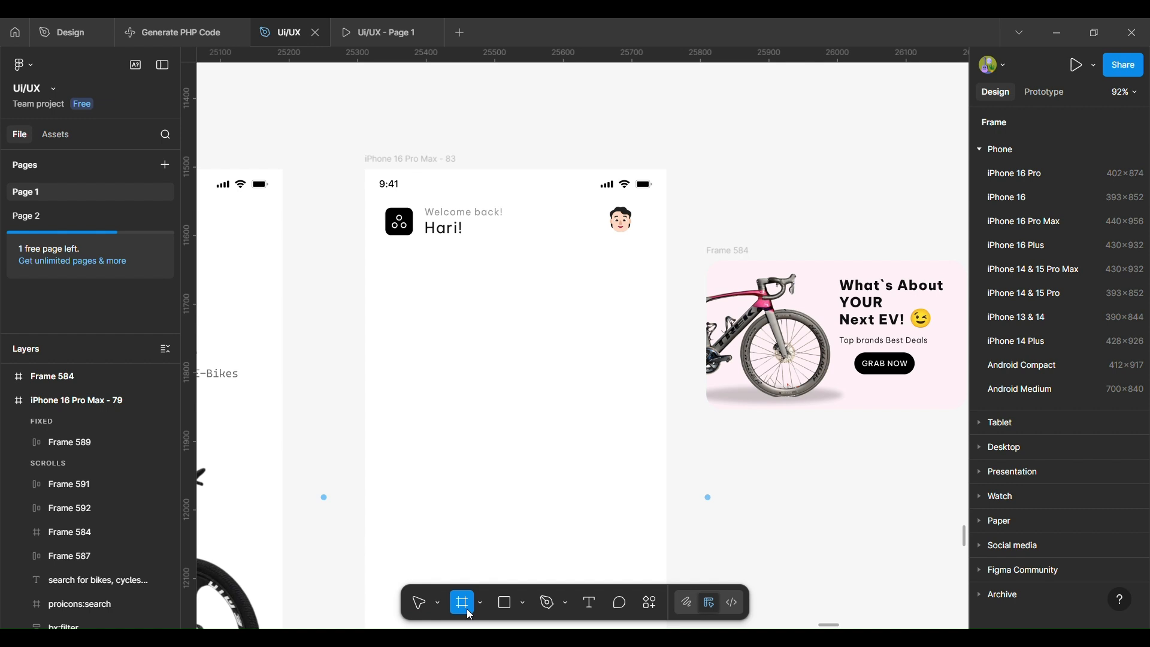
{"action": "left_click_drag", "start_coordinate": [386, 270], "coordinate": [545, 386]}
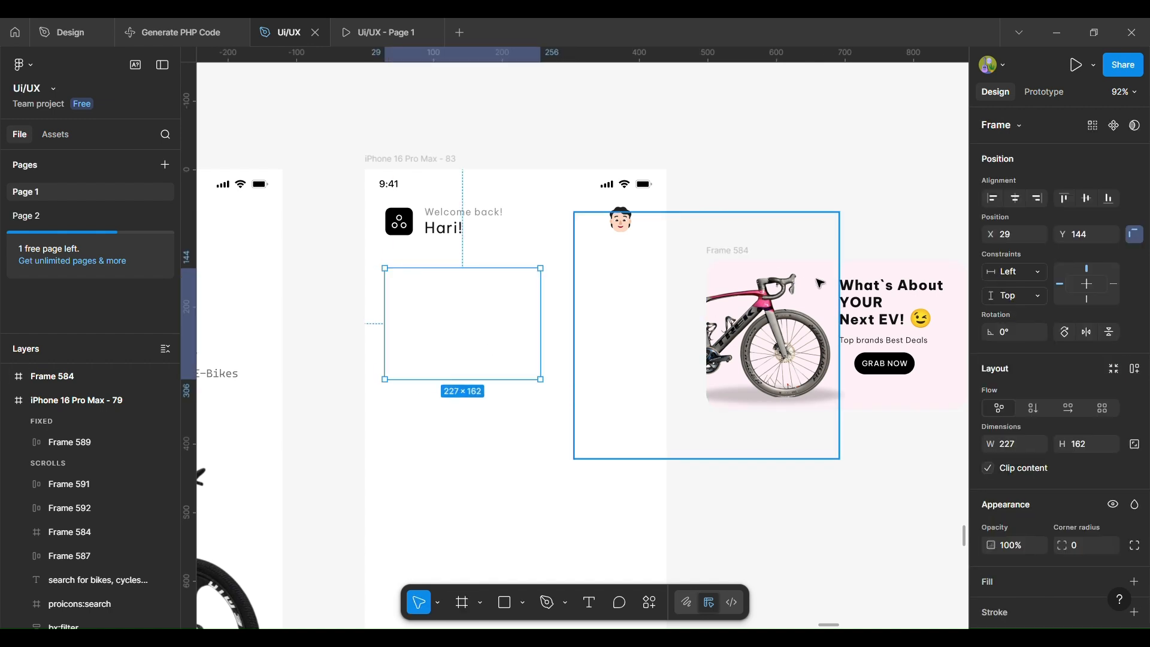
{"action": "left_click_drag", "start_coordinate": [871, 288], "coordinate": [864, 279]}
{"action": "key", "text": "ctrl+z"}
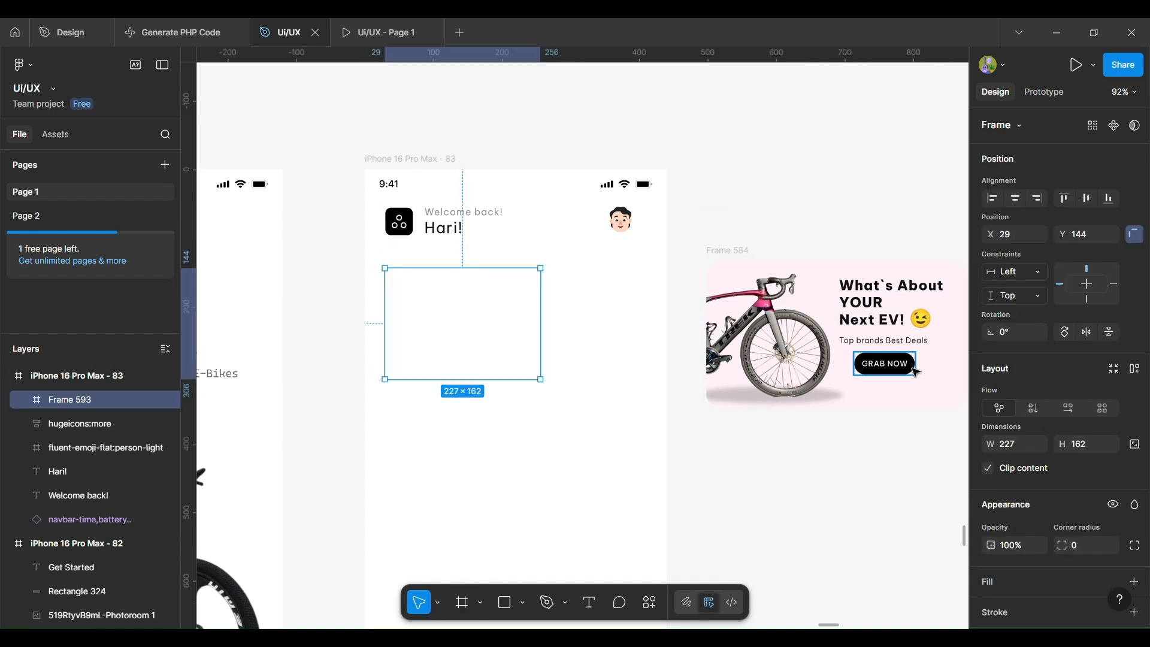
Match the new frame to the reference banner by setting its size to 380 × 217
{"action": "key", "text": "Escape"}
{"action": "left_click", "coordinate": [750, 249]}
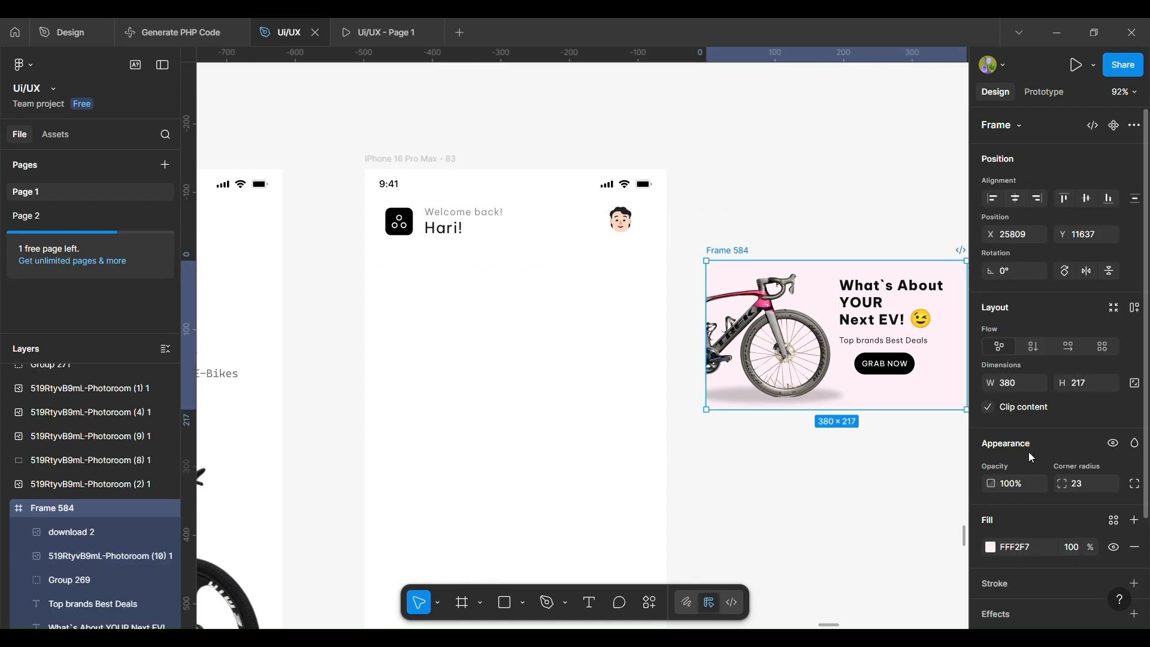
{"action": "left_click", "coordinate": [486, 312]}
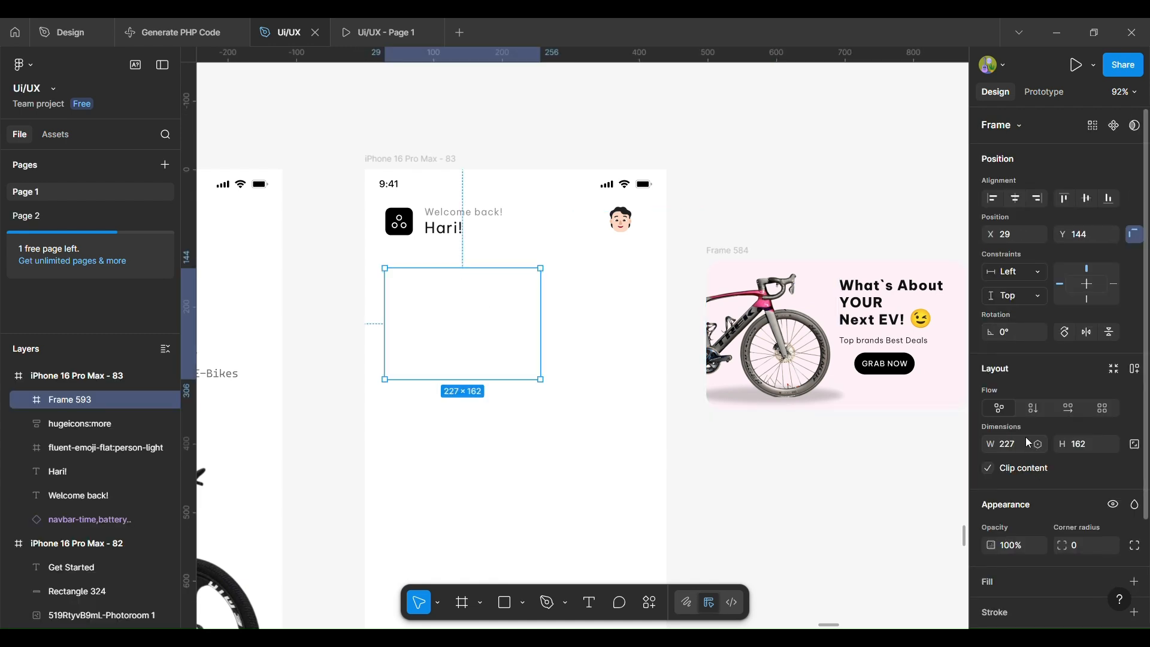
{"action": "type", "text": "380"}
{"action": "key", "text": "Tab"}
{"action": "type", "text": "217"}
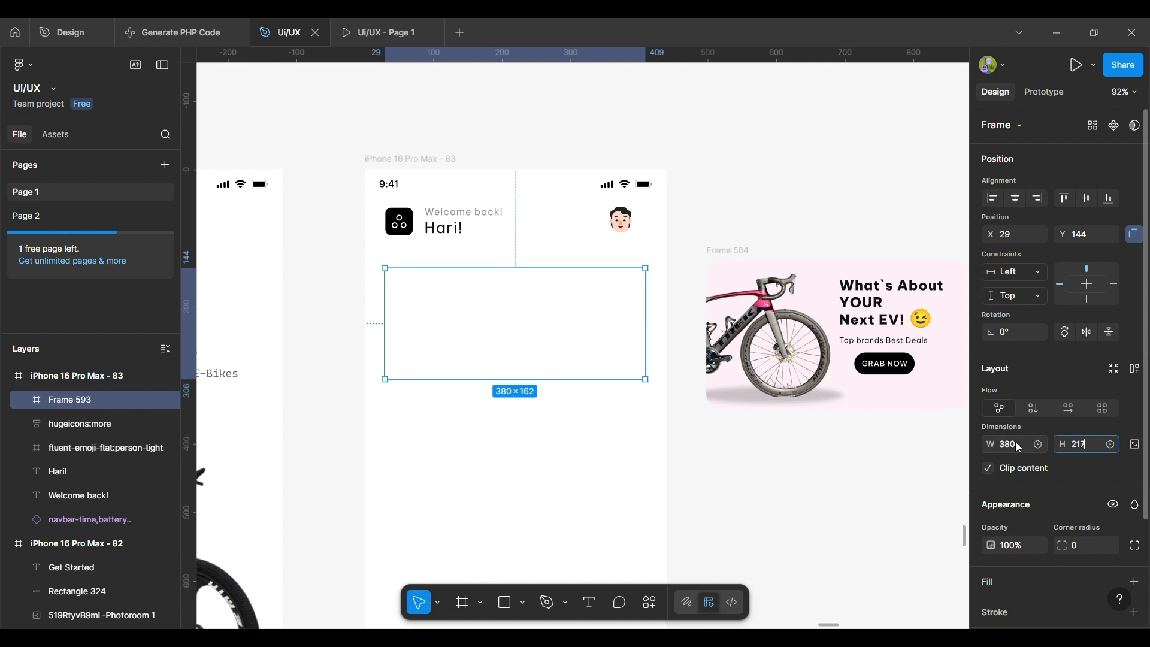
{"action": "key", "text": "Return"}
Fill the new frame with pale pink FFF2F7 sampled from the reference banner and set its corner radius to 23
{"action": "left_click", "coordinate": [1037, 583]}
{"action": "left_click", "coordinate": [990, 609]}
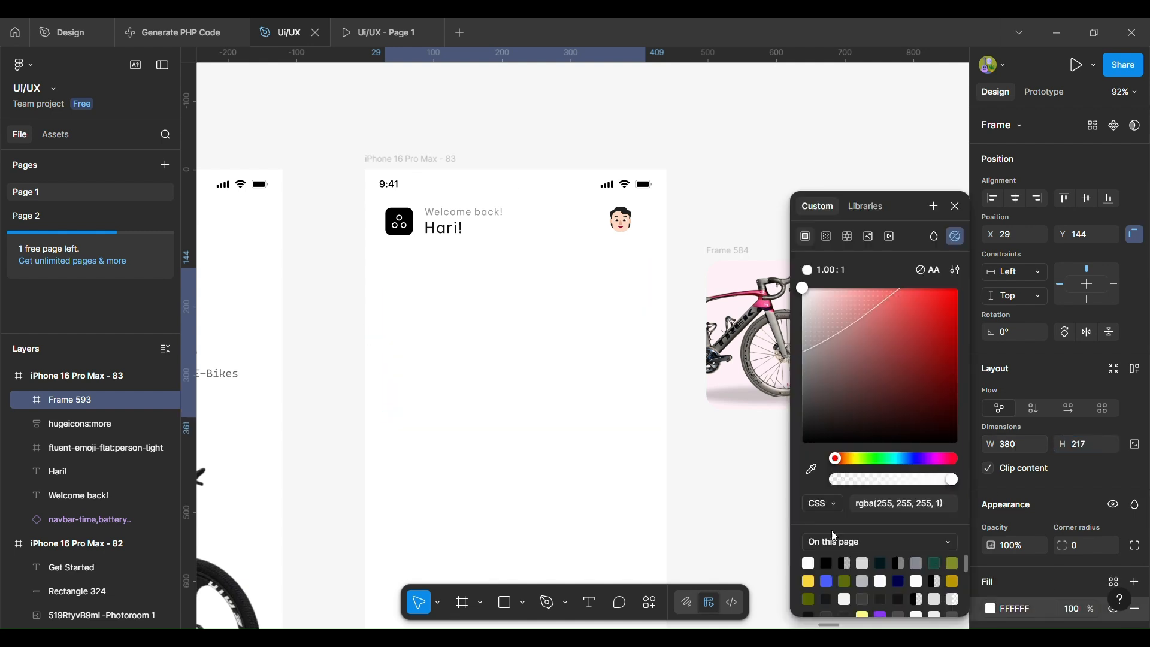
{"action": "left_click", "coordinate": [813, 469]}
{"action": "left_click", "coordinate": [769, 405]}
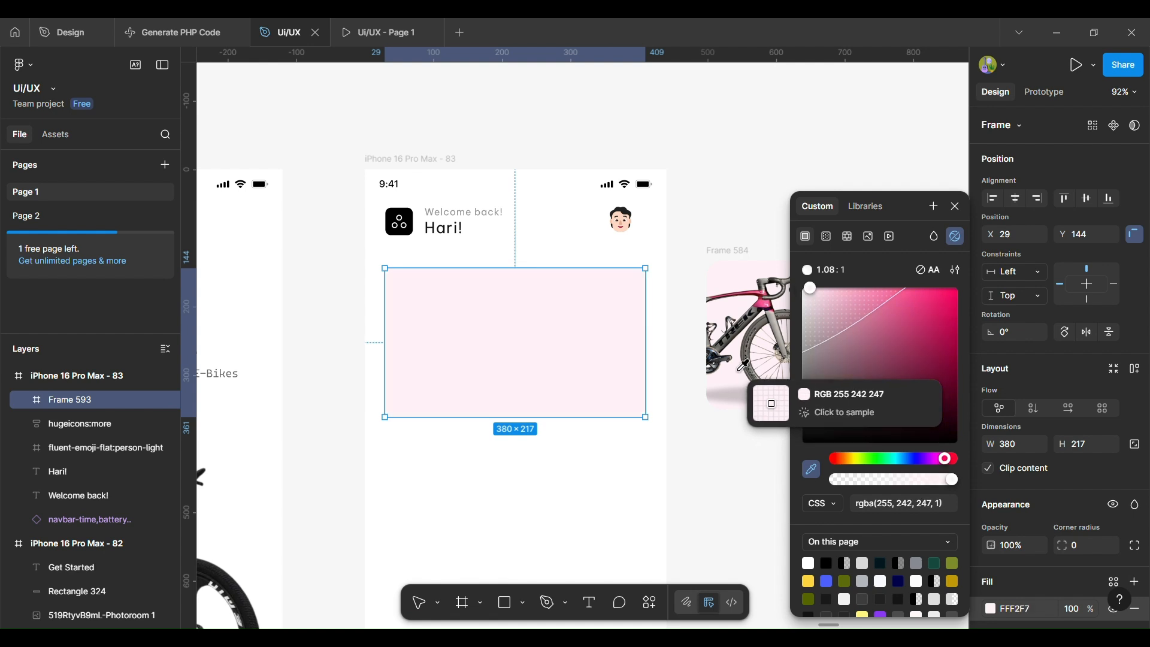
{"action": "scroll", "coordinate": [625, 524], "scroll_direction": "right", "scroll_amount": 3}
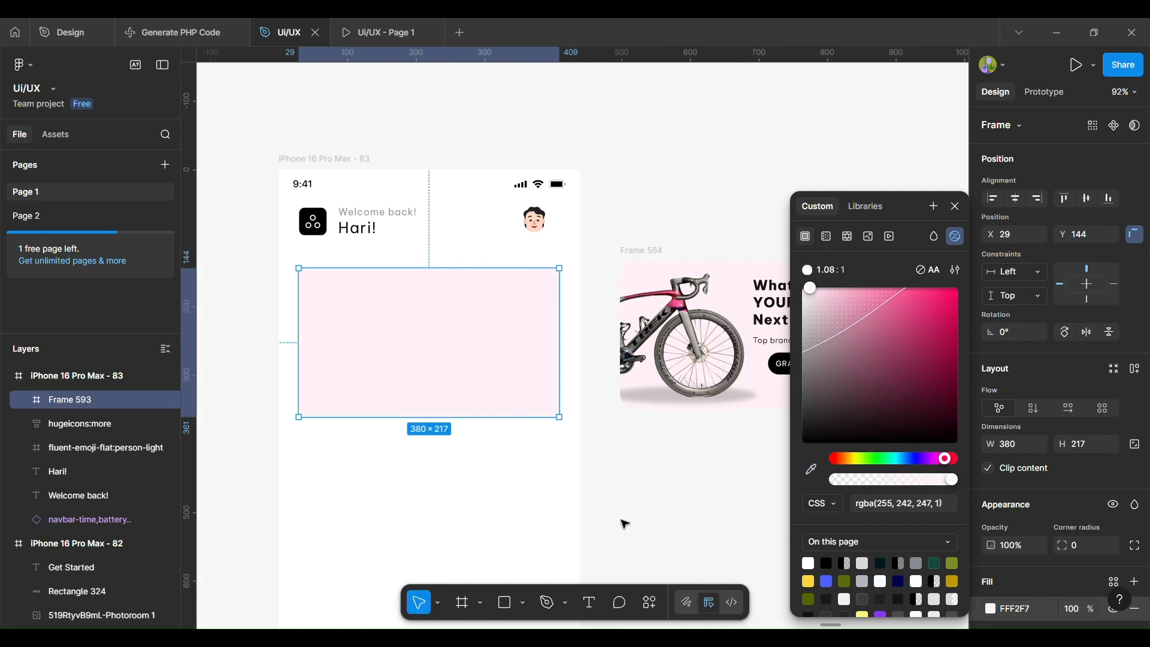
{"action": "left_click", "coordinate": [658, 522]}
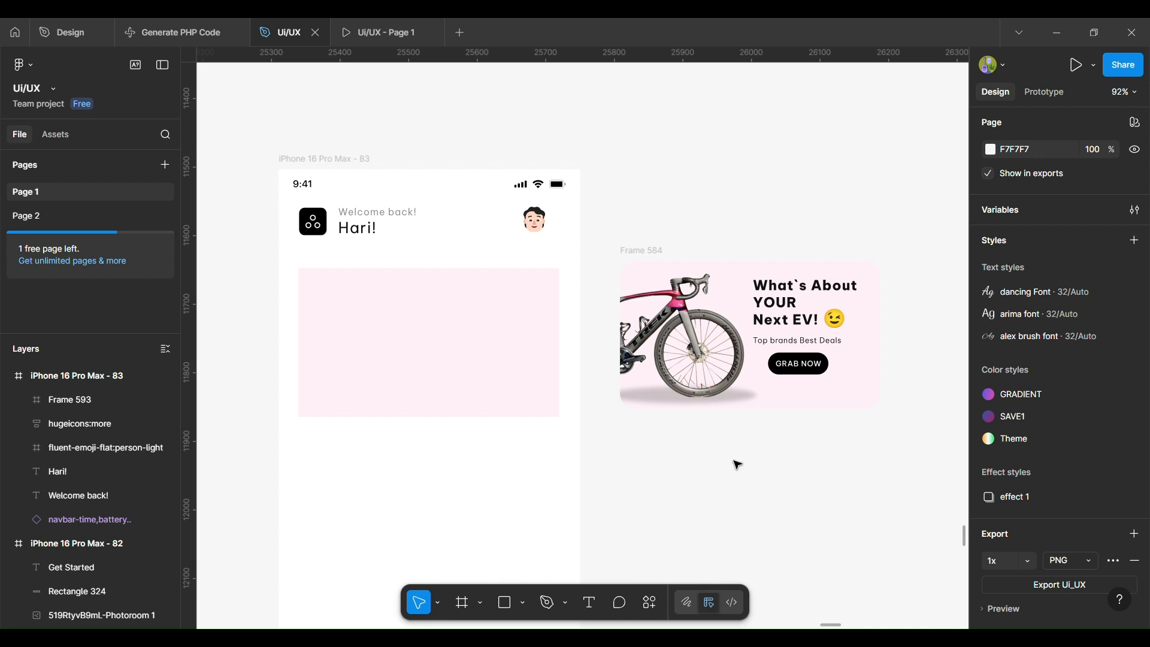
{"action": "left_click", "coordinate": [416, 326]}
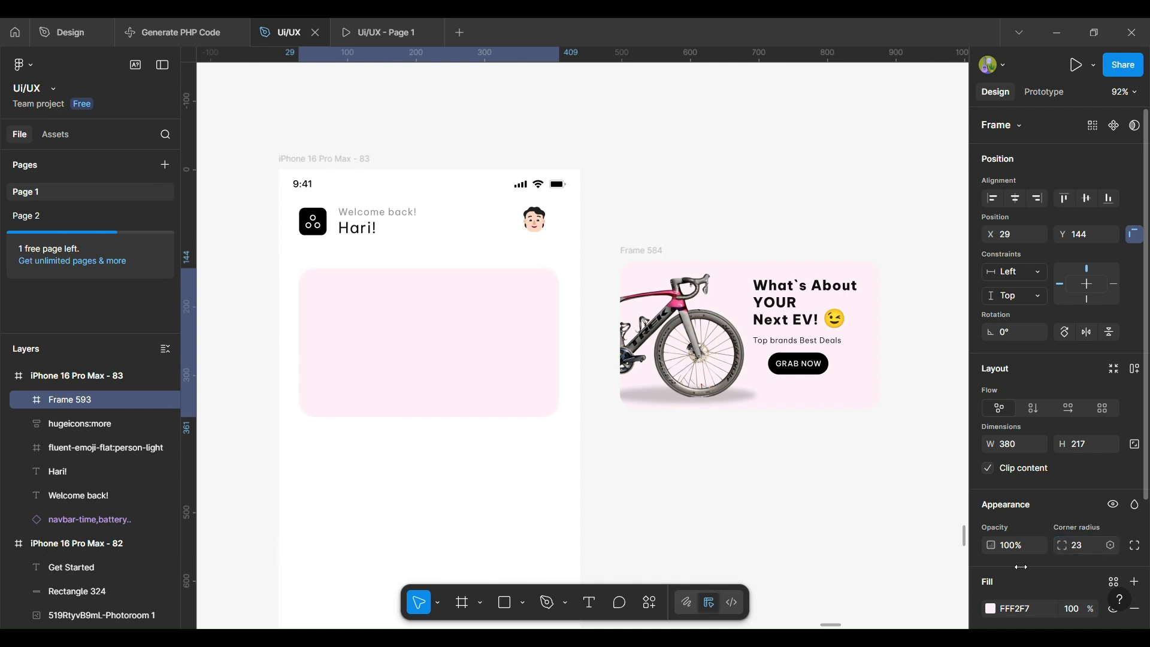
Copy the cropped bike image from the reference banner onto the left part of the pink frame
{"action": "left_click", "coordinate": [722, 358]}
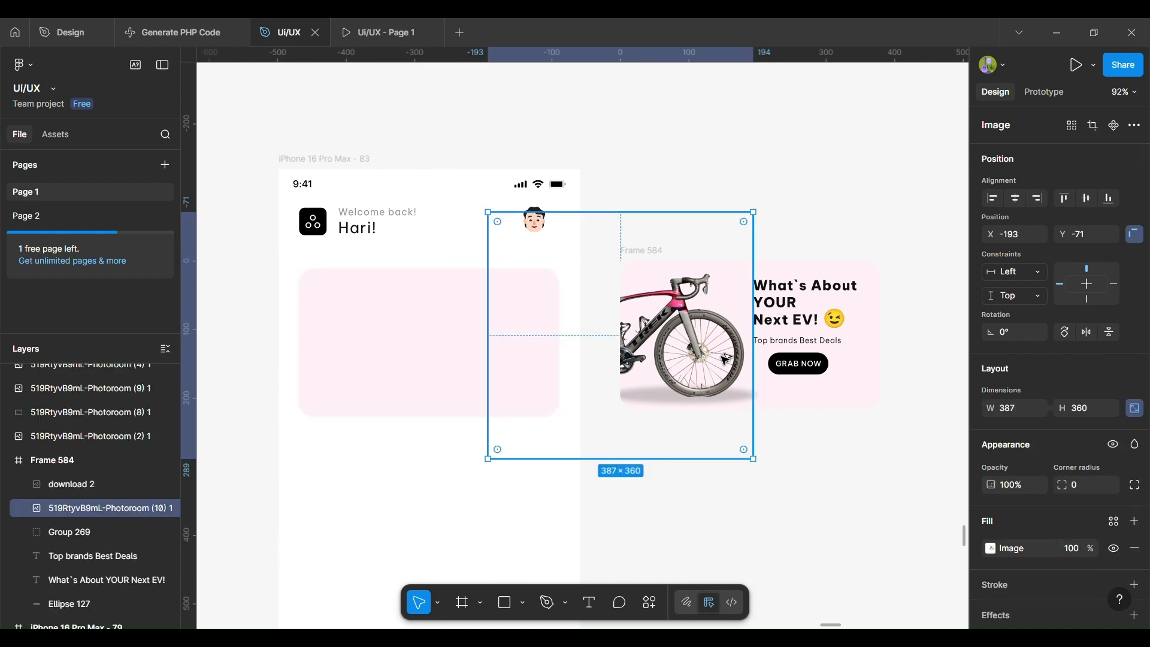
{"action": "left_click_drag", "start_coordinate": [725, 358], "coordinate": [406, 366]}
{"action": "scroll", "coordinate": [405, 365], "scroll_direction": "up", "scroll_amount": 3}
{"action": "scroll", "coordinate": [405, 366], "scroll_direction": "left", "scroll_amount": 2}
{"action": "scroll", "coordinate": [405, 365], "scroll_direction": "up", "scroll_amount": 1}
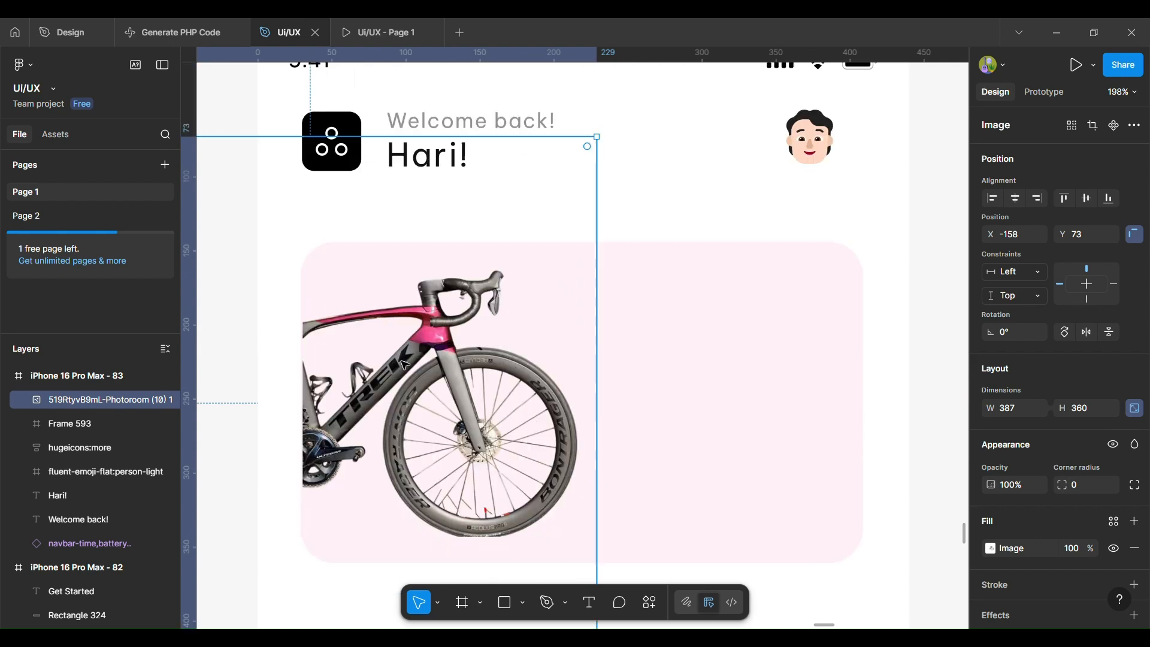
Align the bike image's cropped edge with the pink frame's left edge, positioning it at X -160, Y 74
{"action": "scroll", "coordinate": [405, 366], "scroll_direction": "up", "scroll_amount": 5}
{"action": "left_click_drag", "start_coordinate": [620, 383], "coordinate": [616, 384]}
{"action": "scroll", "coordinate": [616, 385], "scroll_direction": "up", "scroll_amount": 3}
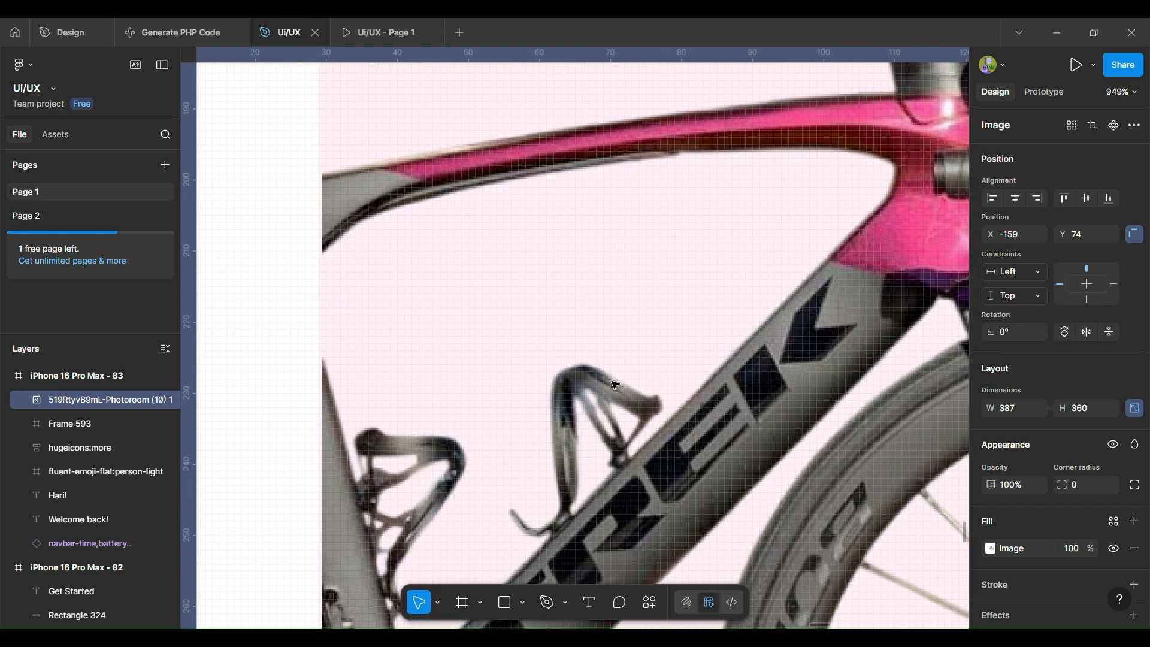
{"action": "scroll", "coordinate": [615, 384], "scroll_direction": "down", "scroll_amount": 5}
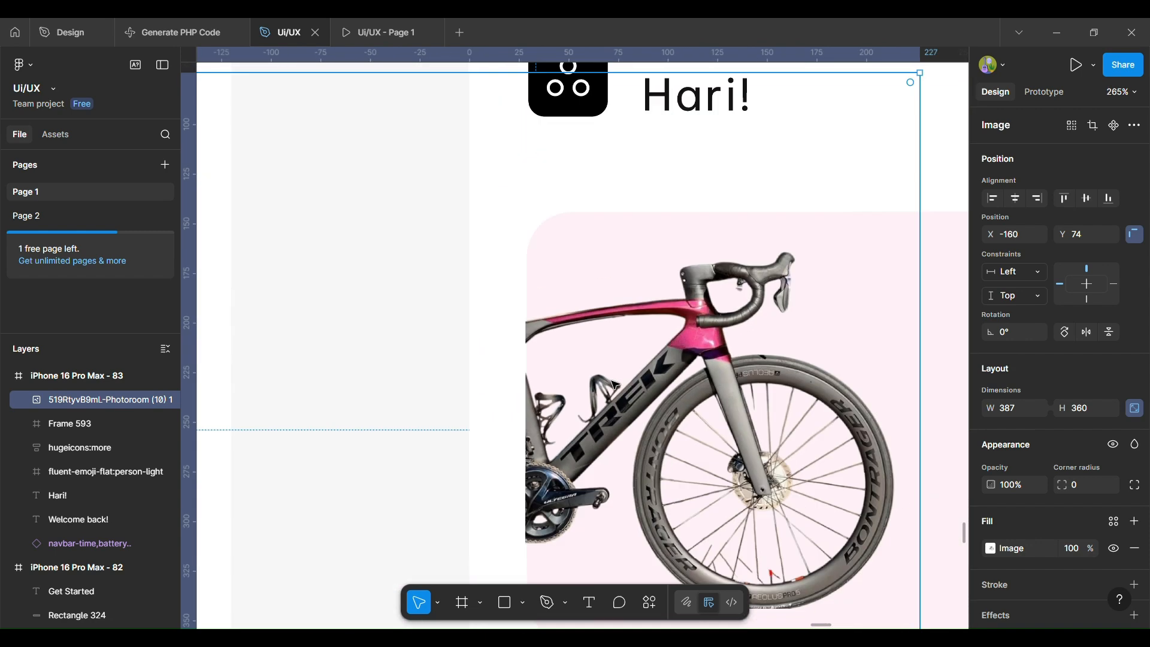
{"action": "left_click_drag", "start_coordinate": [616, 385], "coordinate": [614, 385]}
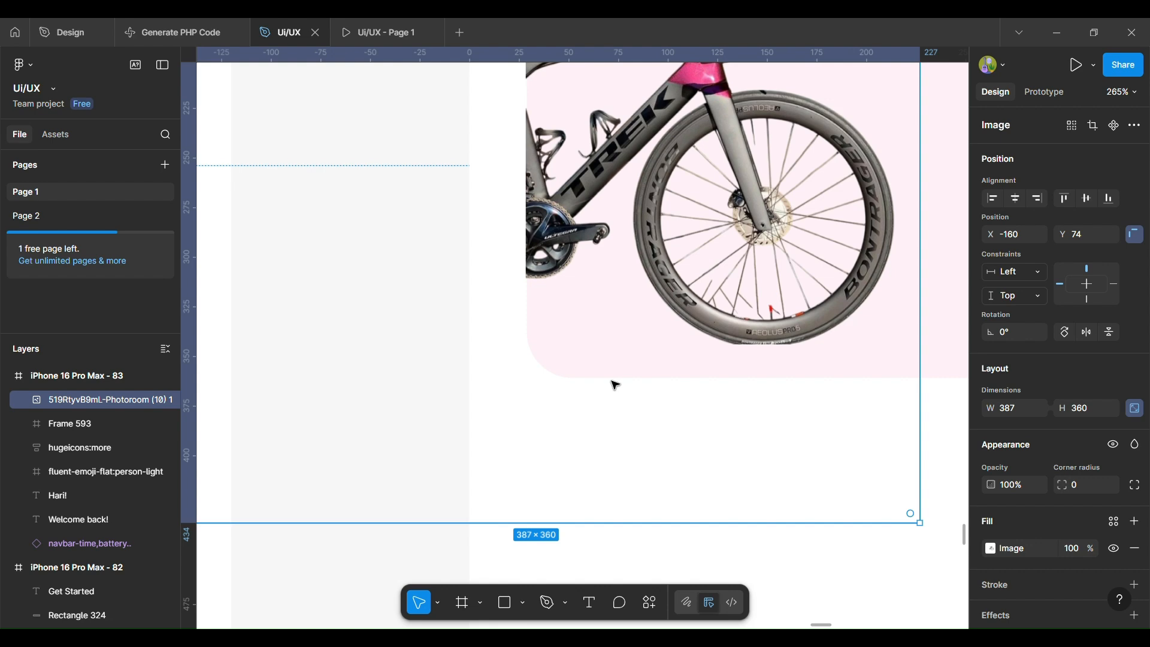
{"action": "scroll", "coordinate": [616, 385], "scroll_direction": "down", "scroll_amount": 4}
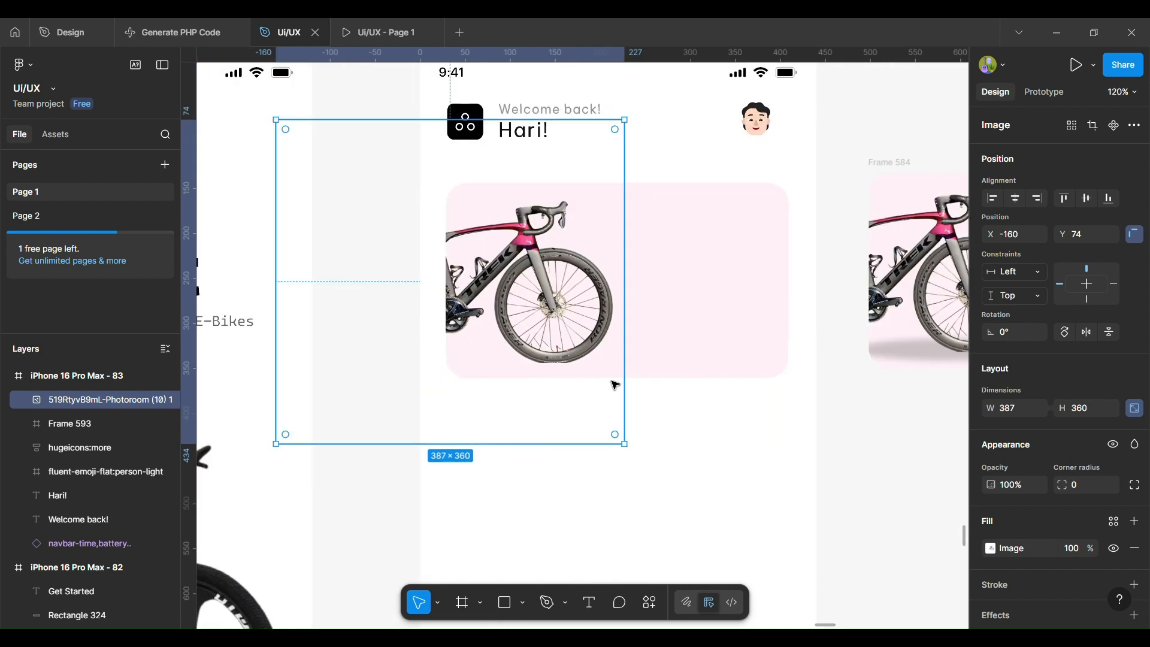
Copy the reference banner's ellipse shadow beneath the bike in the pink frame and set its fill opacity to 14%
{"action": "left_click", "coordinate": [803, 372]}
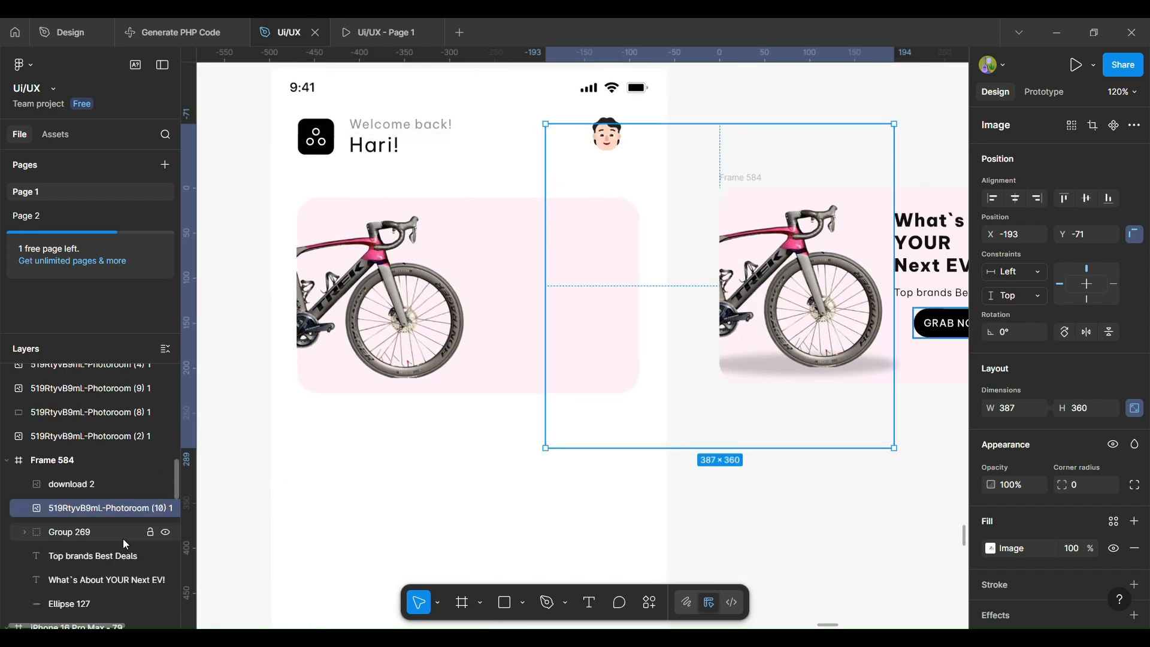
{"action": "scroll", "coordinate": [120, 539], "scroll_direction": "down", "scroll_amount": 2}
{"action": "left_click", "coordinate": [95, 573]}
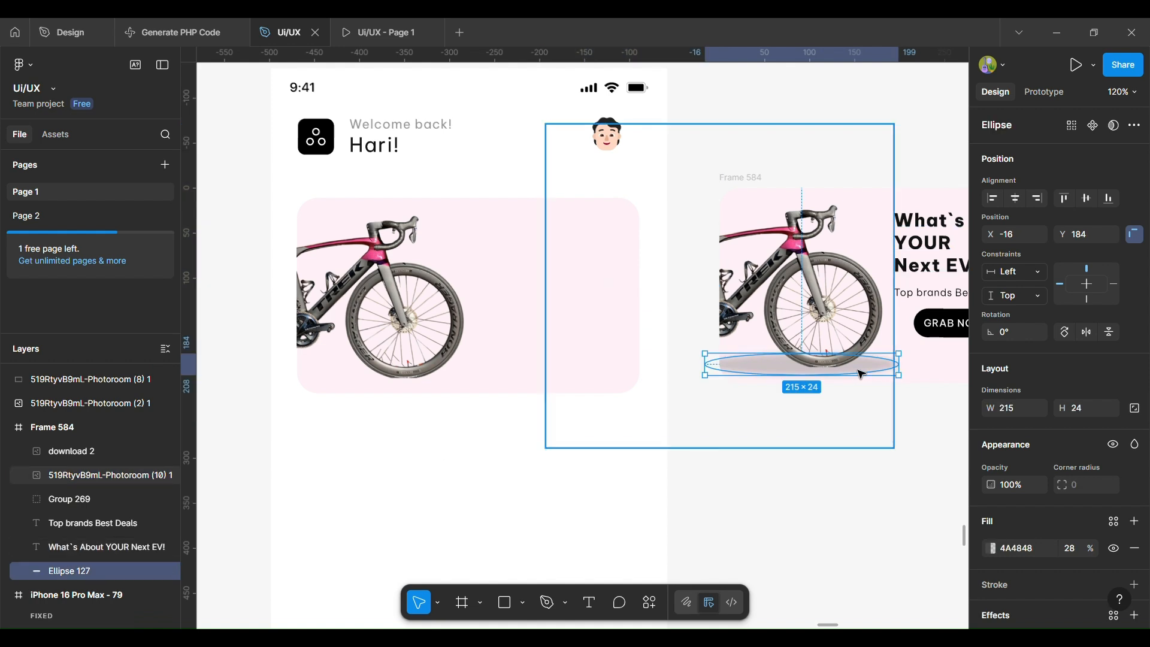
{"action": "left_click_drag", "start_coordinate": [854, 370], "coordinate": [438, 385]}
{"action": "scroll", "coordinate": [1037, 485], "scroll_direction": "down", "scroll_amount": 1}
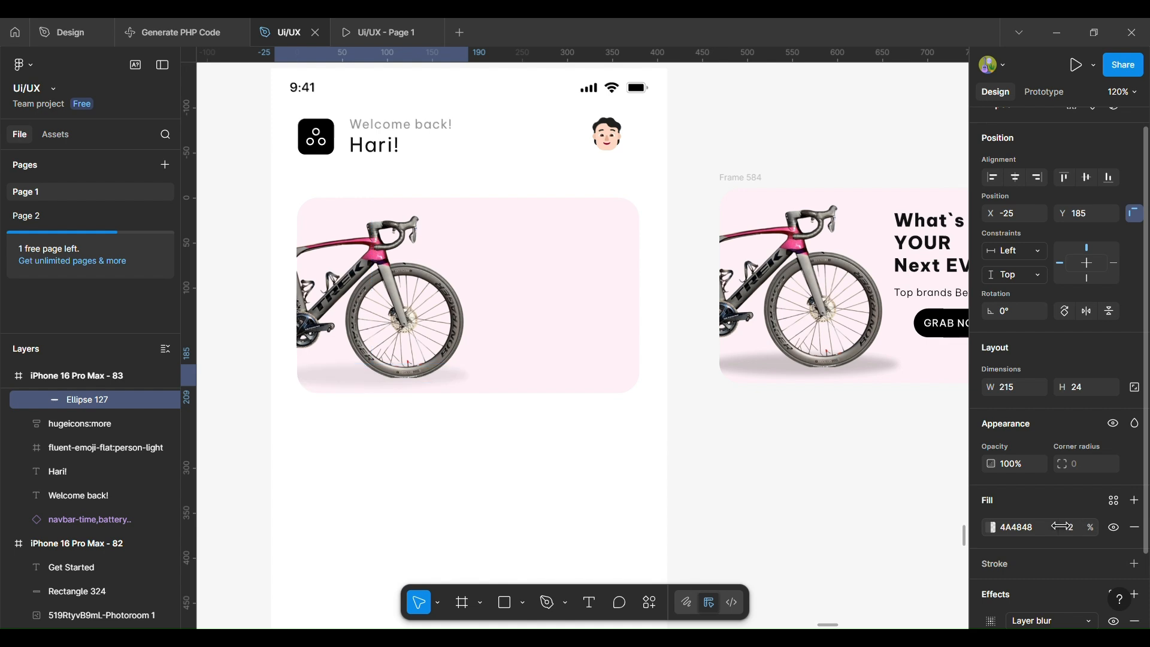
{"action": "left_click_drag", "start_coordinate": [1057, 526], "coordinate": [1095, 527]}
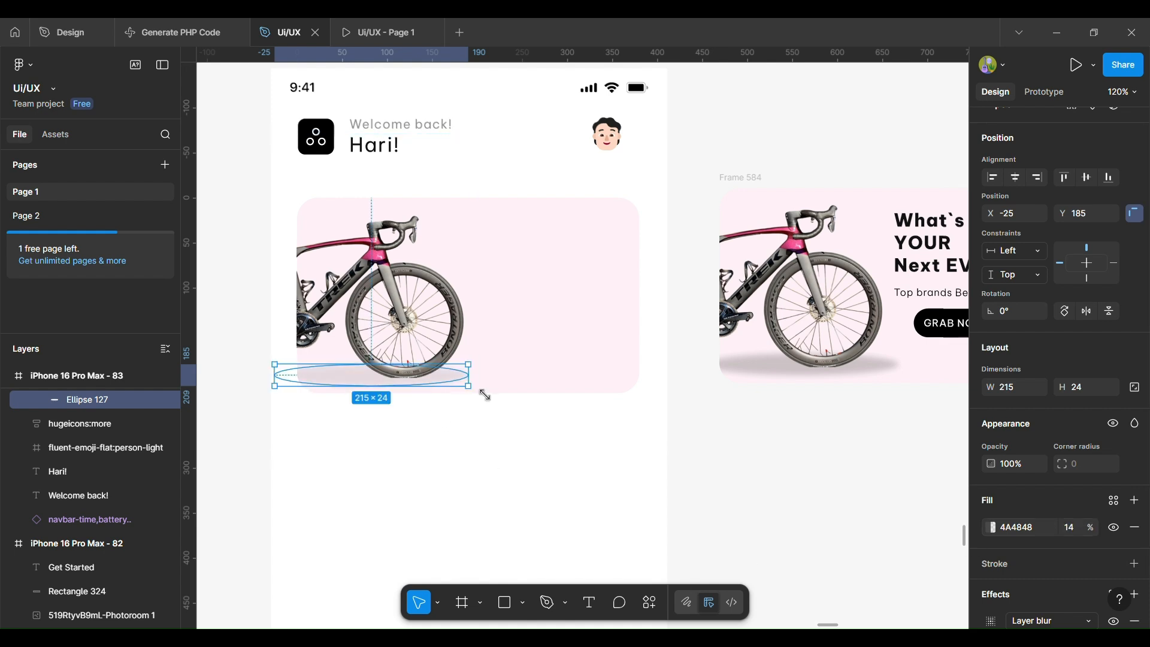
Resize the copied ellipse shadow under the bike to about 183 × 18
{"action": "left_click_drag", "start_coordinate": [483, 389], "coordinate": [452, 391]}
{"action": "left_click", "coordinate": [803, 509]}
{"action": "scroll", "coordinate": [801, 508], "scroll_direction": "down", "scroll_amount": 2}
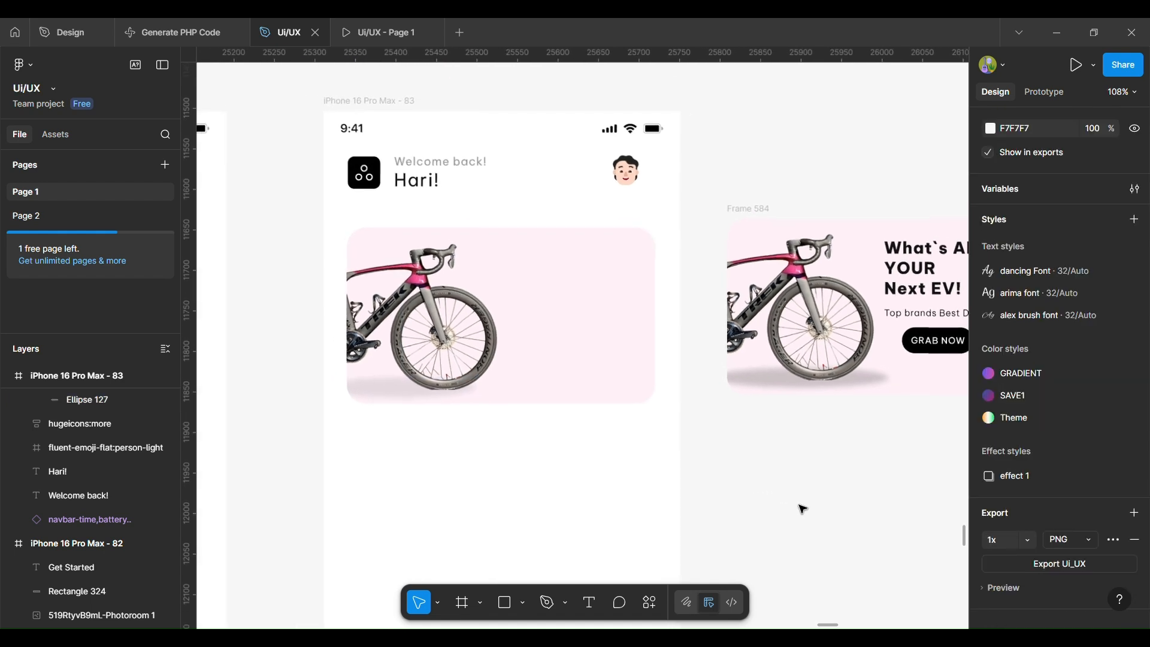
{"action": "left_click", "coordinate": [397, 395]}
{"action": "left_click", "coordinate": [395, 393]}
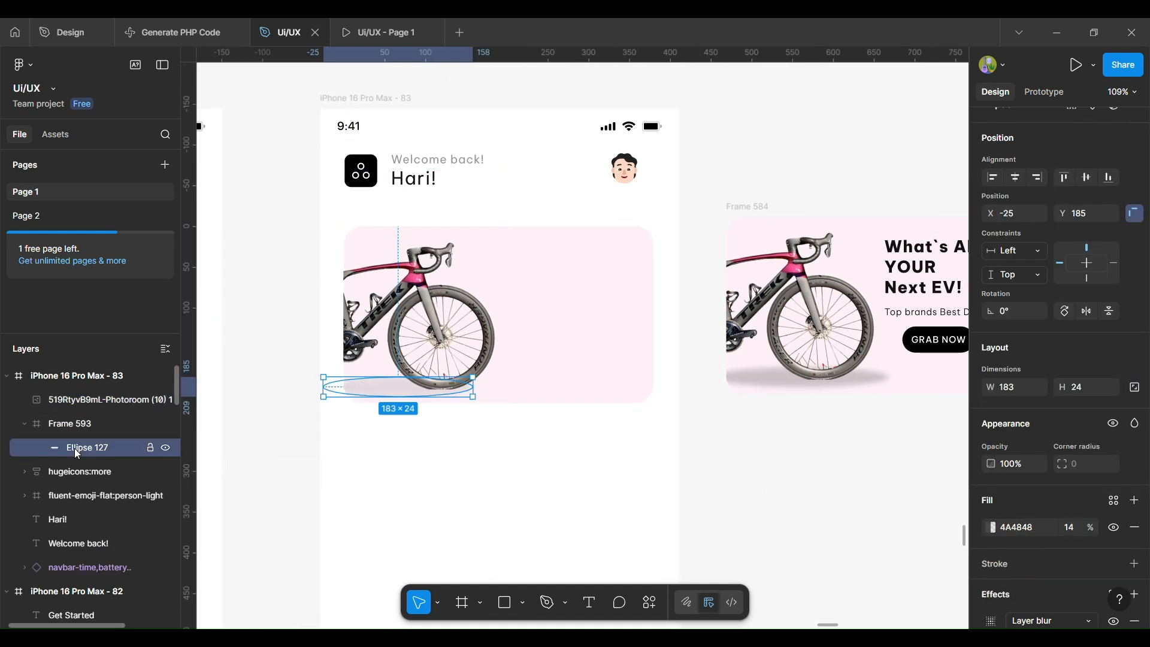
{"action": "left_click_drag", "start_coordinate": [391, 396], "coordinate": [392, 393]}
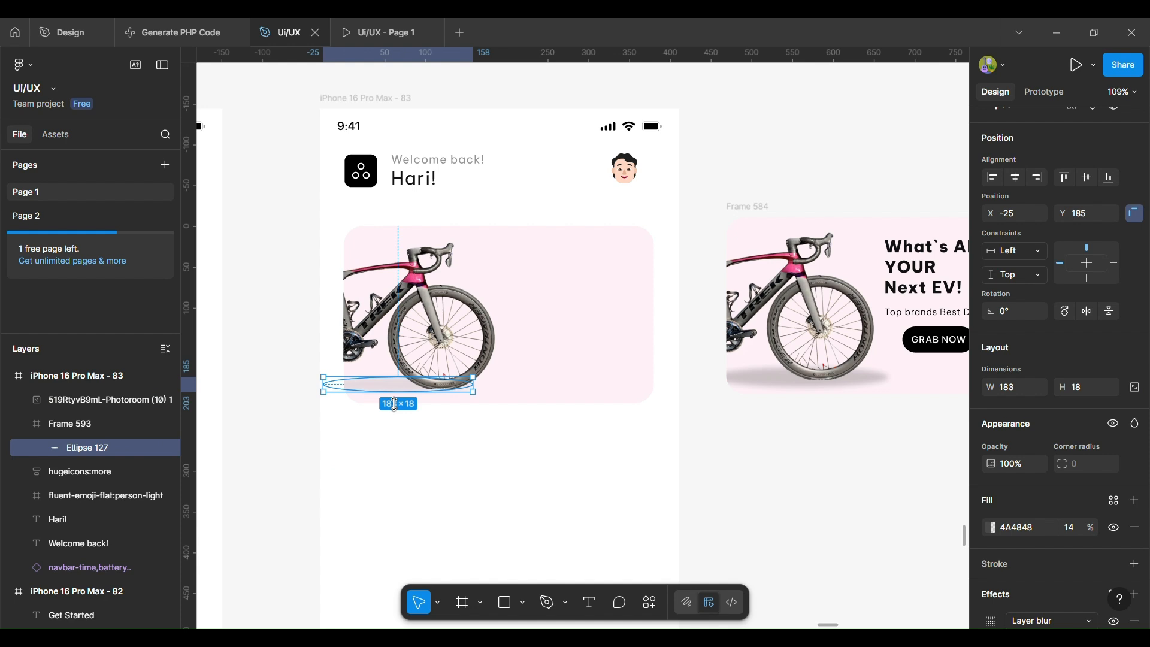
Fine-tune the ellipse shadow's fill opacity and its placement beneath the bike in the pink frame
{"action": "left_click_drag", "start_coordinate": [1096, 530], "coordinate": [1090, 530]}
{"action": "left_click_drag", "start_coordinate": [486, 396], "coordinate": [499, 403]}
{"action": "left_click", "coordinate": [827, 506]}
{"action": "scroll", "coordinate": [827, 506], "scroll_direction": "down", "scroll_amount": 2}
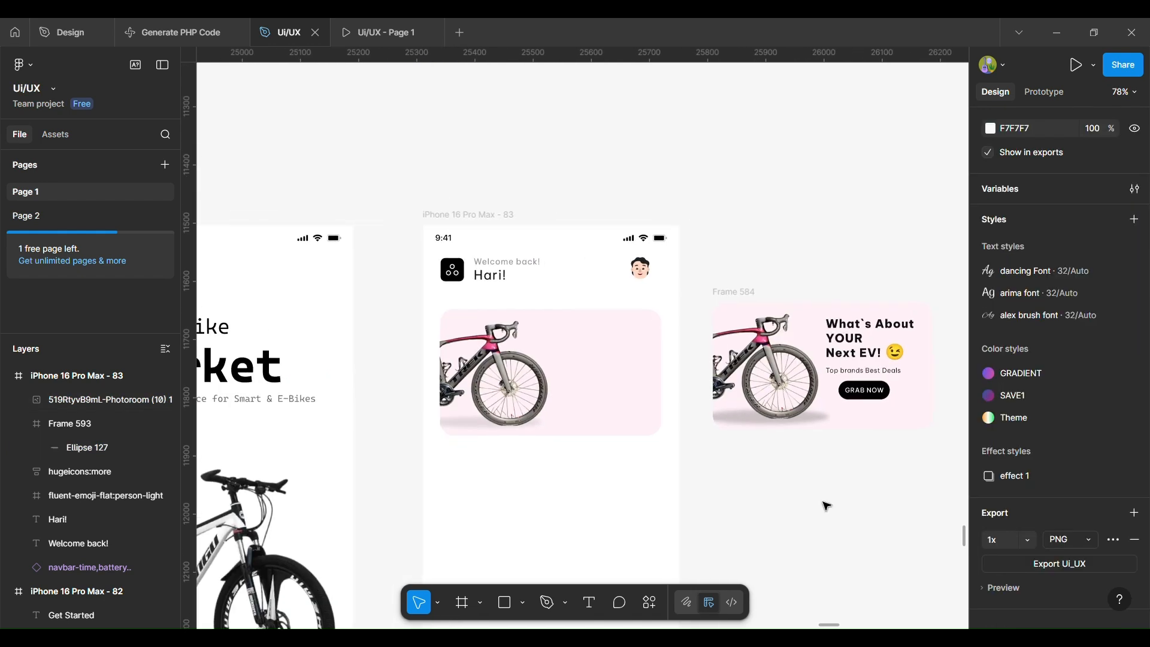
Copy the "What`s About YOUR Next EV!" headline and the winking emoji from the reference banner into the pink frame beside the bike
{"action": "left_click", "coordinate": [867, 329]}
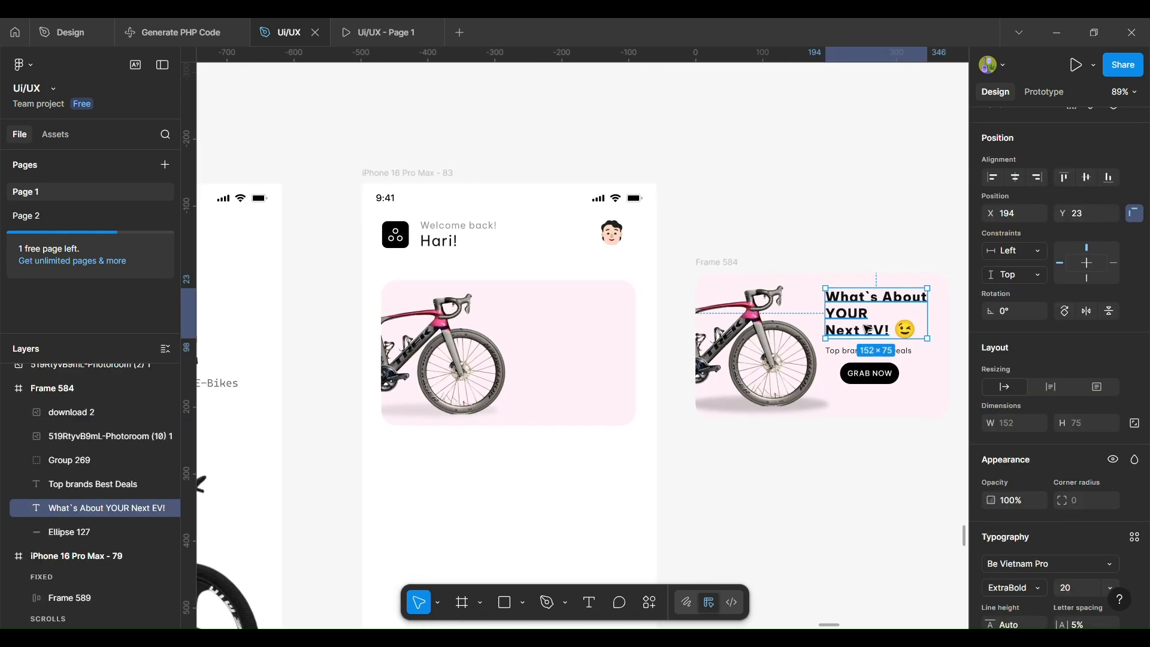
{"action": "left_click_drag", "start_coordinate": [869, 332], "coordinate": [561, 340]}
{"action": "left_click", "coordinate": [905, 329]}
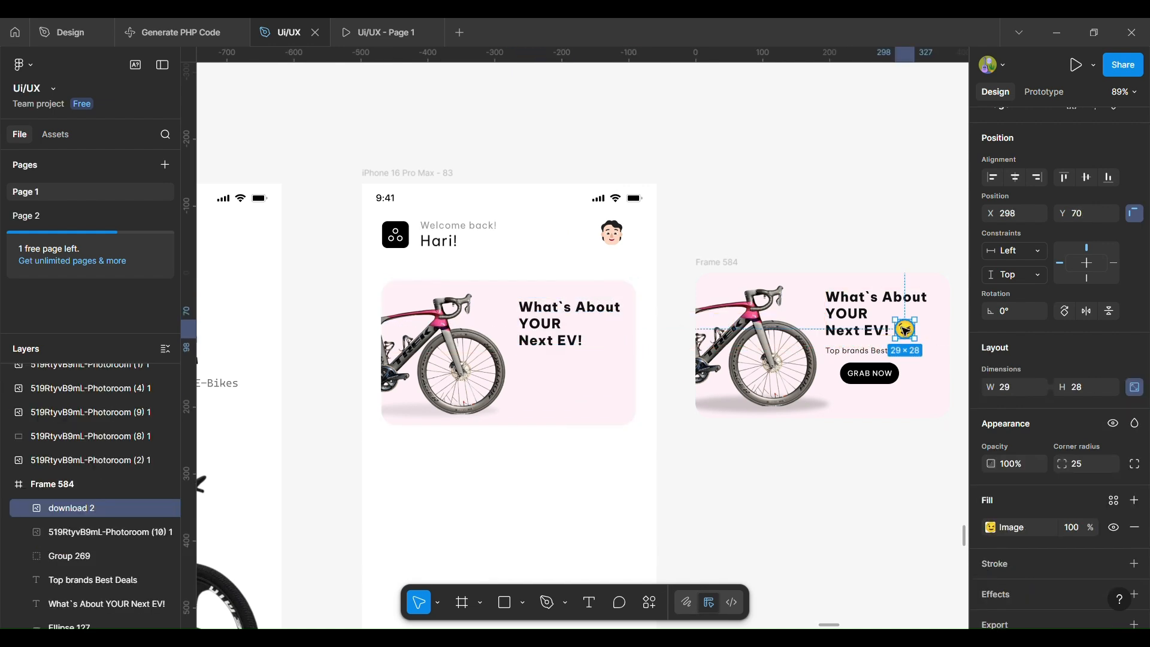
{"action": "left_click_drag", "start_coordinate": [914, 335], "coordinate": [607, 340]}
{"action": "left_click", "coordinate": [801, 497]}
{"action": "scroll", "coordinate": [802, 498], "scroll_direction": "right", "scroll_amount": 1}
{"action": "scroll", "coordinate": [801, 497], "scroll_direction": "up", "scroll_amount": 1}
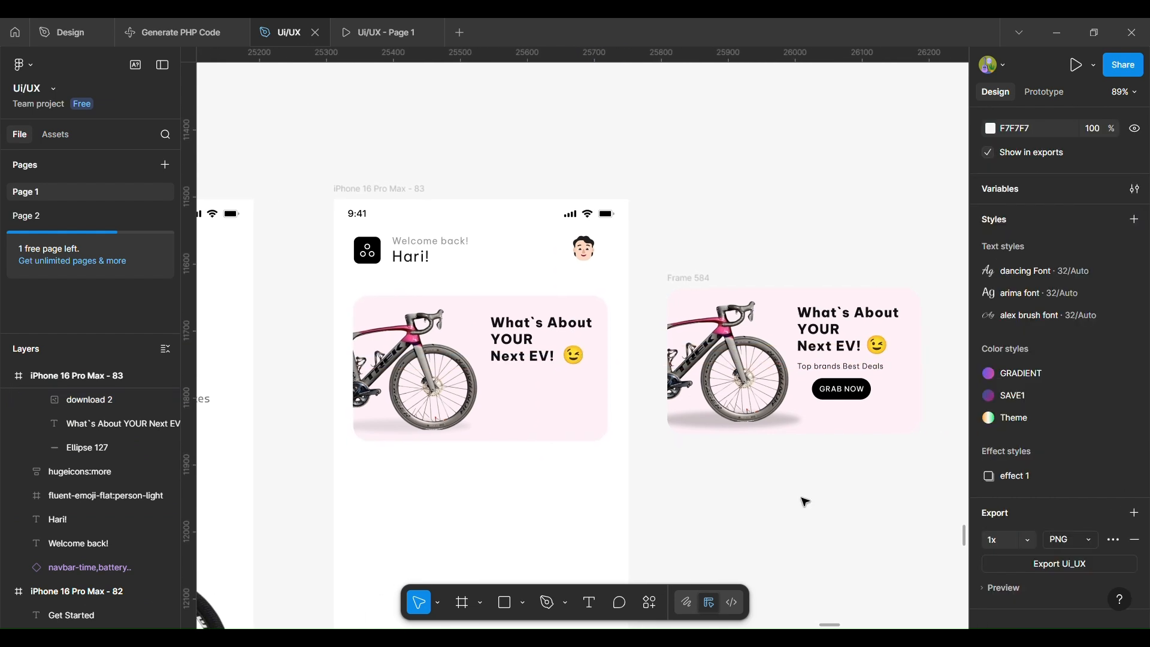
Copy the "Top brands Best Deals" text and the GRAB NOW button from the reference banner to below the headline in the pink frame
{"action": "left_click", "coordinate": [834, 372]}
{"action": "left_click", "coordinate": [855, 401], "text": "shift"}
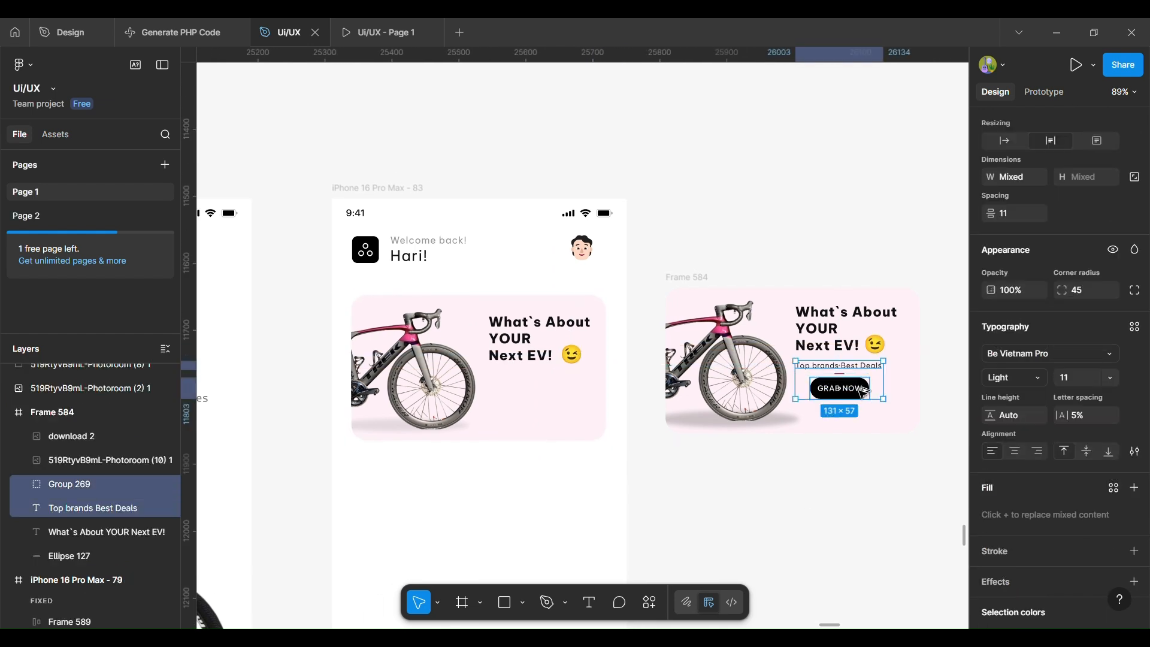
{"action": "left_click_drag", "start_coordinate": [864, 393], "coordinate": [555, 408]}
{"action": "left_click", "coordinate": [785, 560]}
{"action": "scroll", "coordinate": [785, 560], "scroll_direction": "down", "scroll_amount": 1}
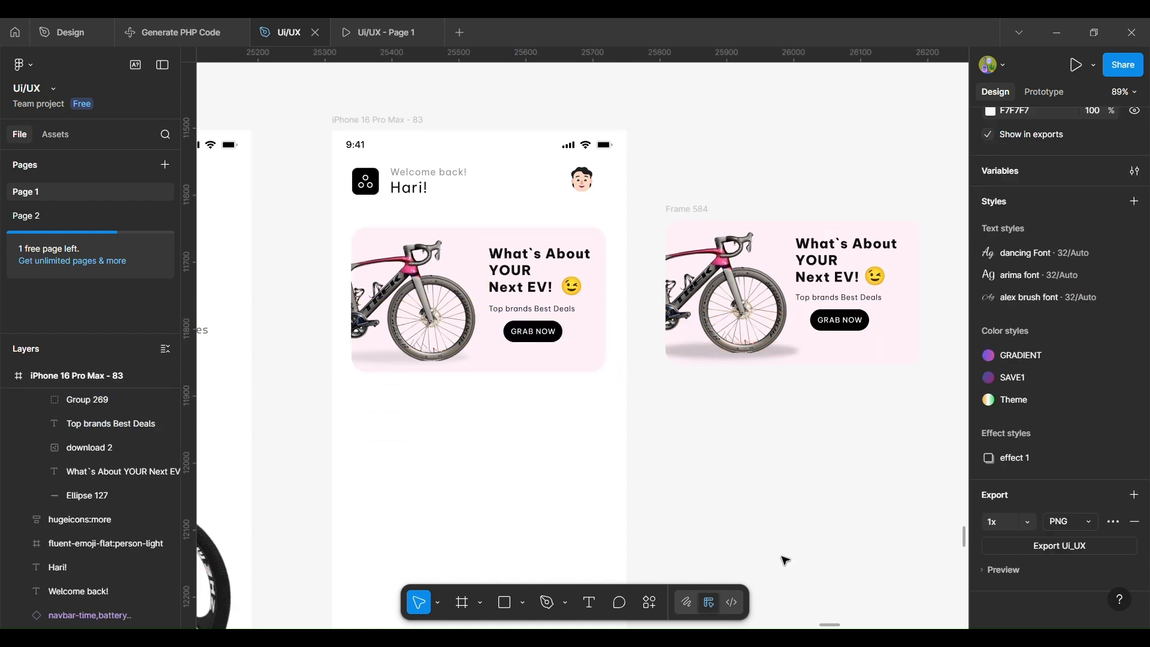
Move the pink banner's headline and winking emoji together slightly upward
{"action": "scroll", "coordinate": [786, 560], "scroll_direction": "down", "scroll_amount": 1}
{"action": "scroll", "coordinate": [786, 560], "scroll_direction": "up", "scroll_amount": 4}
{"action": "scroll", "coordinate": [785, 560], "scroll_direction": "up", "scroll_amount": 3}
{"action": "scroll", "coordinate": [786, 560], "scroll_direction": "left", "scroll_amount": 2}
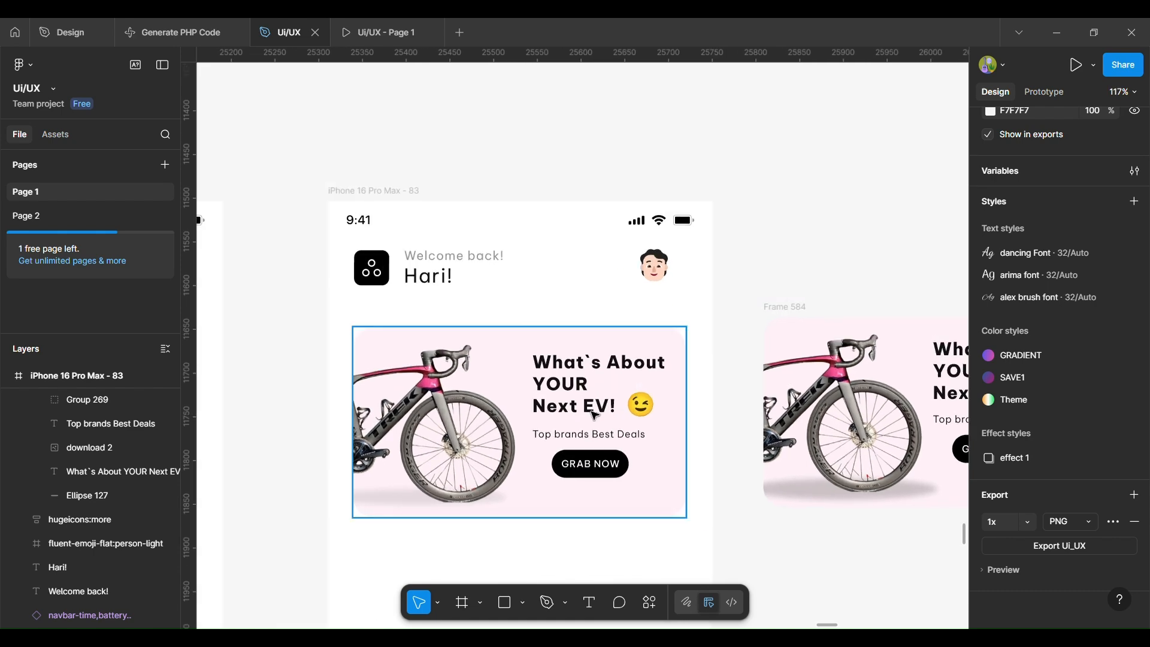
{"action": "left_click", "coordinate": [596, 405]}
{"action": "scroll", "coordinate": [596, 406], "scroll_direction": "up", "scroll_amount": 4}
{"action": "left_click", "coordinate": [643, 412]}
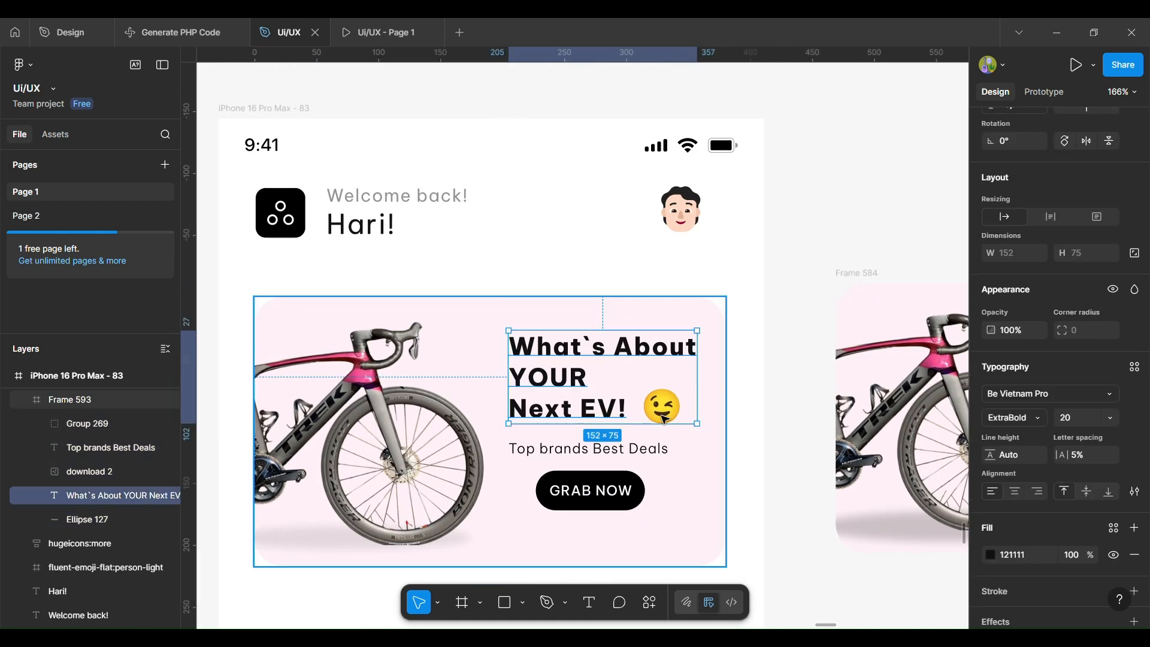
{"action": "left_click_drag", "start_coordinate": [638, 409], "coordinate": [639, 405]}
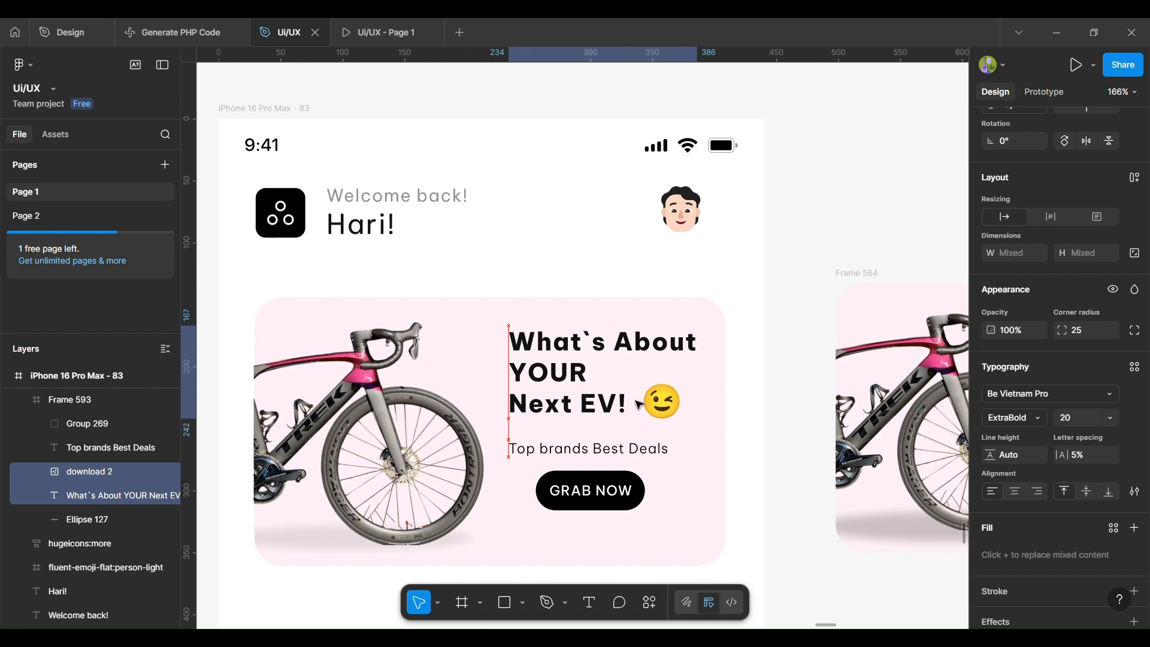
Move the "Top brands Best Deals" line slightly up toward the headline in the pink banner
{"action": "left_click", "coordinate": [639, 456]}
{"action": "left_click_drag", "start_coordinate": [636, 447], "coordinate": [636, 440]}
{"action": "left_click", "coordinate": [799, 550]}
{"action": "scroll", "coordinate": [800, 549], "scroll_direction": "down", "scroll_amount": 4}
{"action": "scroll", "coordinate": [799, 550], "scroll_direction": "right", "scroll_amount": 3}
{"action": "scroll", "coordinate": [800, 550], "scroll_direction": "down", "scroll_amount": 2}
{"action": "scroll", "coordinate": [804, 554], "scroll_direction": "down", "scroll_amount": 2}
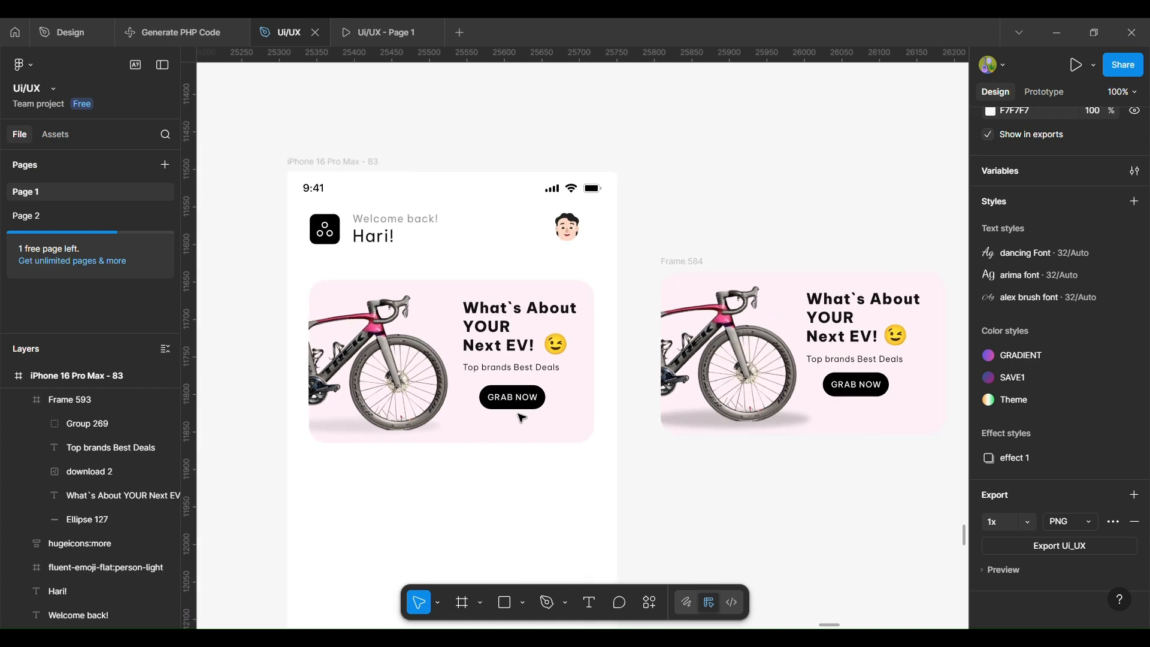
Move the GRAB NOW button slightly down to leave more space below the "Top brands Best Deals" line
{"action": "left_click", "coordinate": [535, 407]}
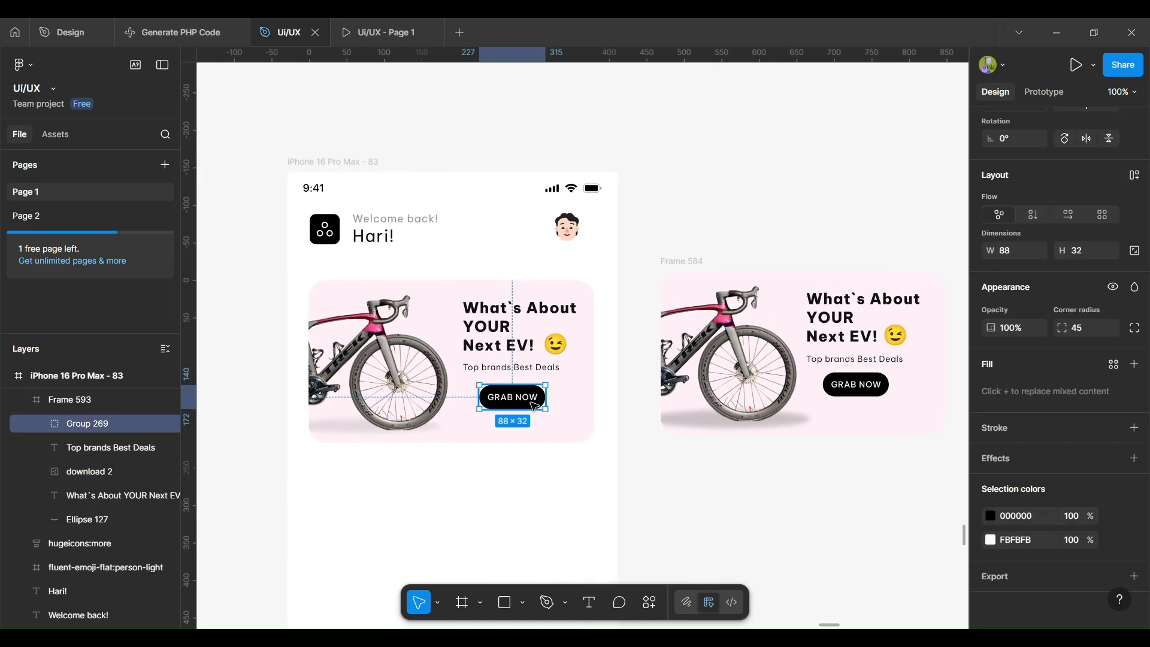
{"action": "left_click_drag", "start_coordinate": [535, 407], "coordinate": [535, 417]}
{"action": "left_click", "coordinate": [760, 481]}
{"action": "scroll", "coordinate": [759, 479], "scroll_direction": "down", "scroll_amount": 1}
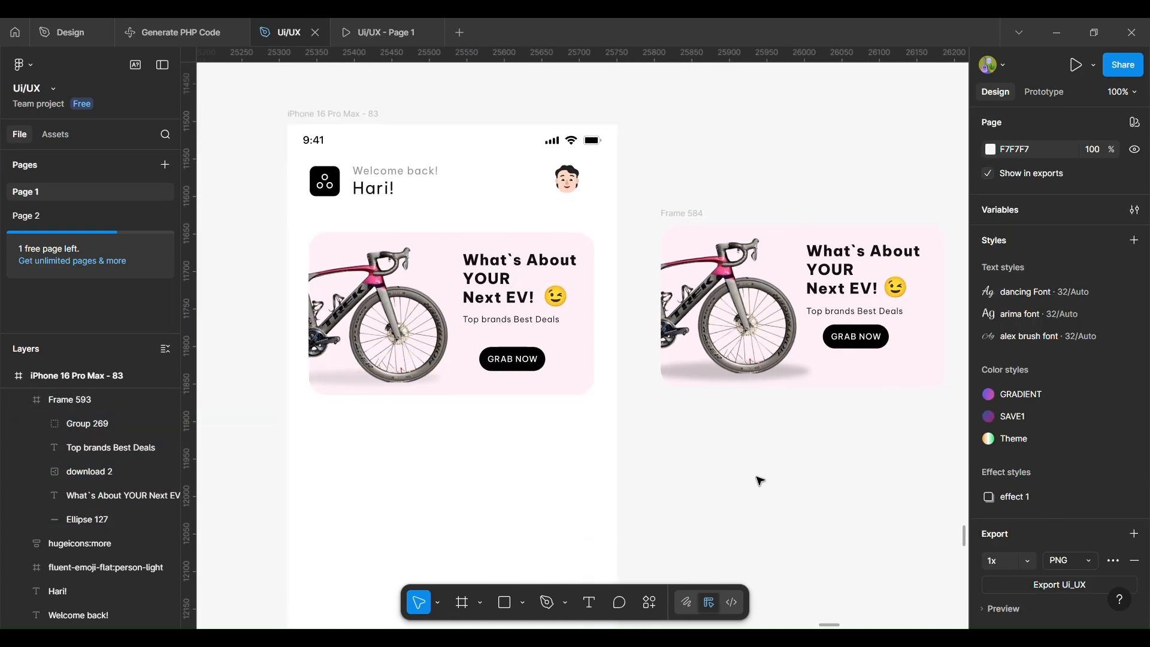
Delete the reference banner frame standing beside the new home screen
{"action": "scroll", "coordinate": [757, 478], "scroll_direction": "down", "scroll_amount": 1}
{"action": "left_click_drag", "start_coordinate": [718, 253], "coordinate": [787, 261]}
{"action": "scroll", "coordinate": [696, 221], "scroll_direction": "down", "scroll_amount": 3}
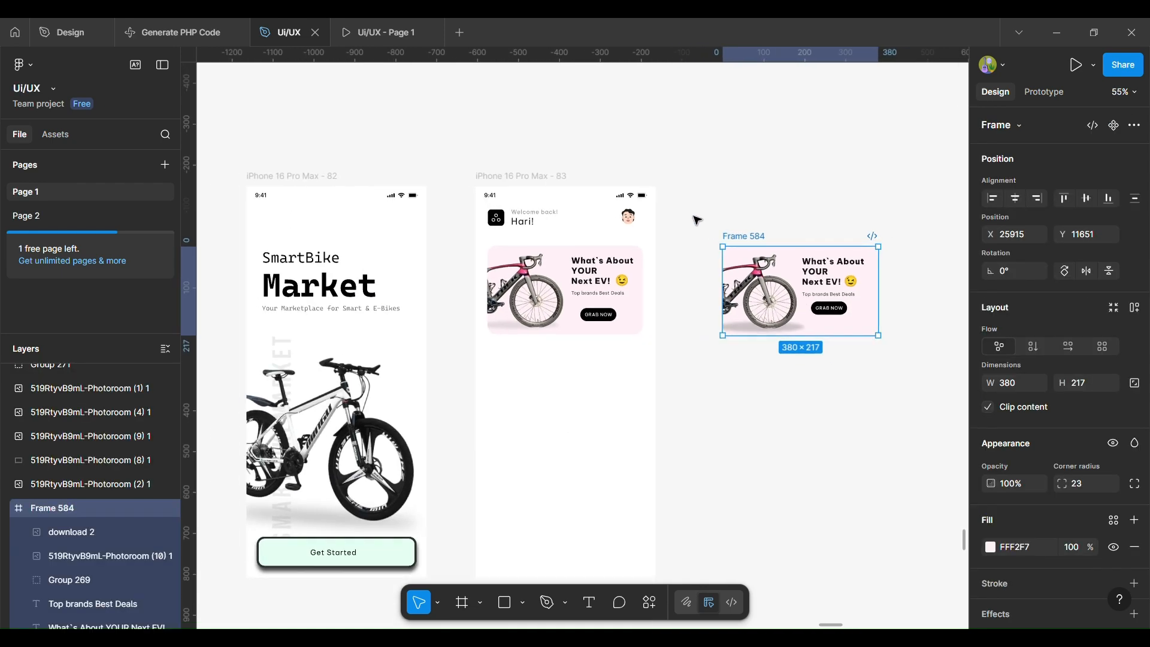
{"action": "scroll", "coordinate": [697, 220], "scroll_direction": "down", "scroll_amount": 2}
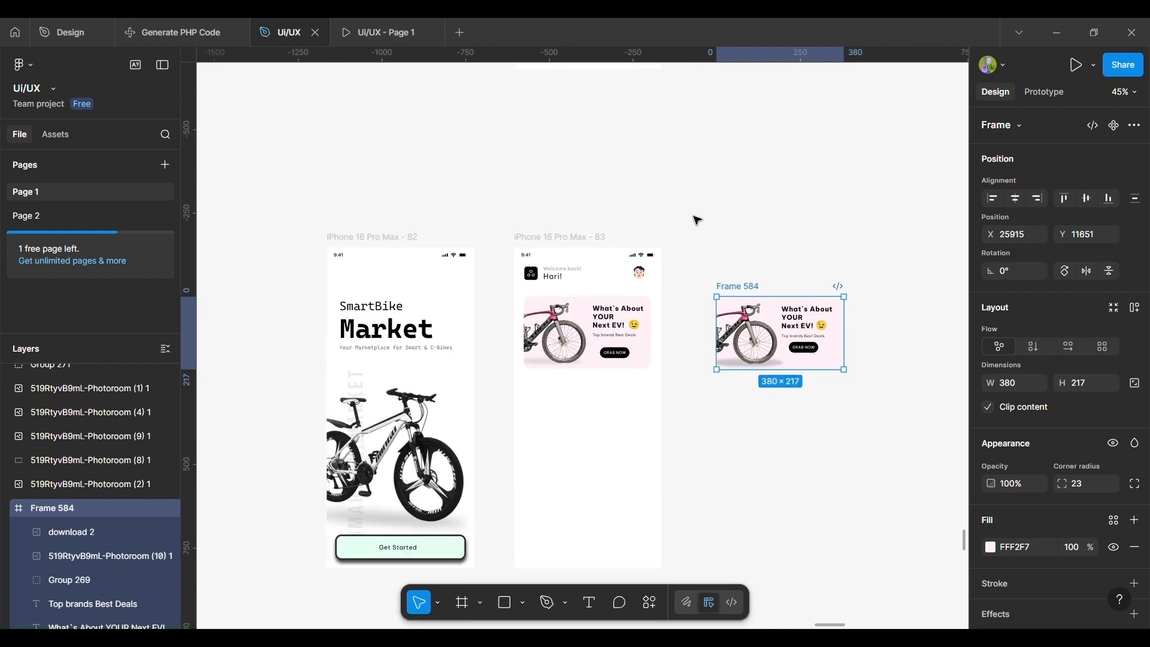
{"action": "scroll", "coordinate": [695, 219], "scroll_direction": "up", "scroll_amount": 1}
{"action": "key", "text": "Delete"}
Copy the round black filter button from the reference home screen's search row to the empty canvas beside the new home screen
{"action": "scroll", "coordinate": [751, 331], "scroll_direction": "up", "scroll_amount": 8}
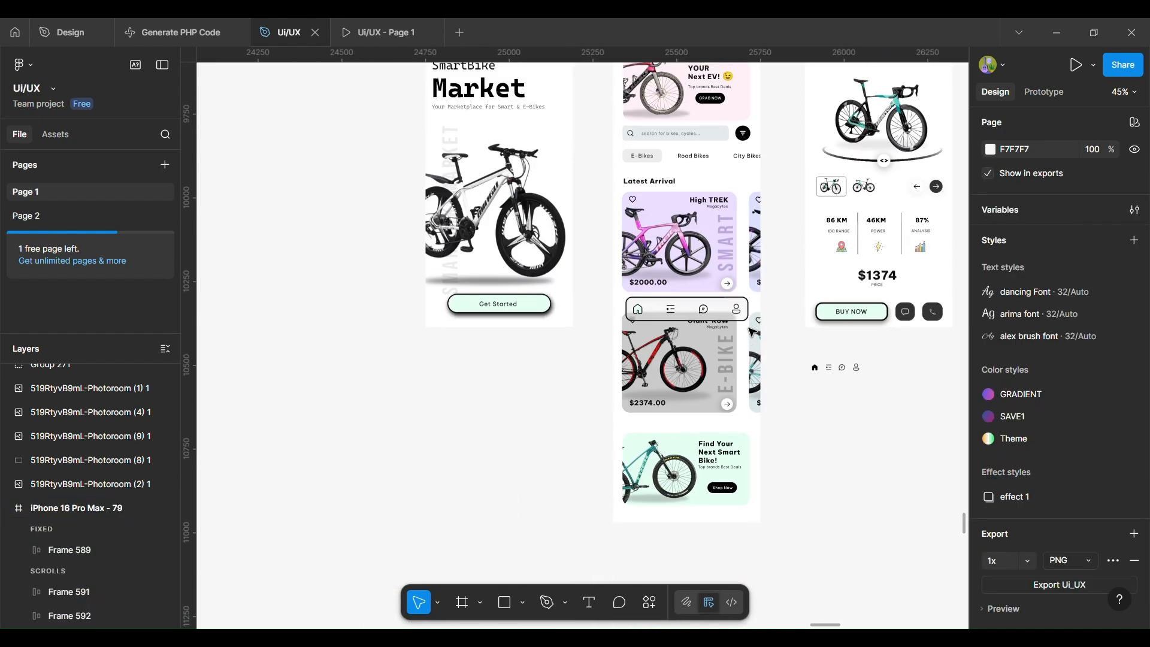
{"action": "scroll", "coordinate": [752, 332], "scroll_direction": "up", "scroll_amount": 5}
{"action": "scroll", "coordinate": [752, 332], "scroll_direction": "up", "scroll_amount": 1}
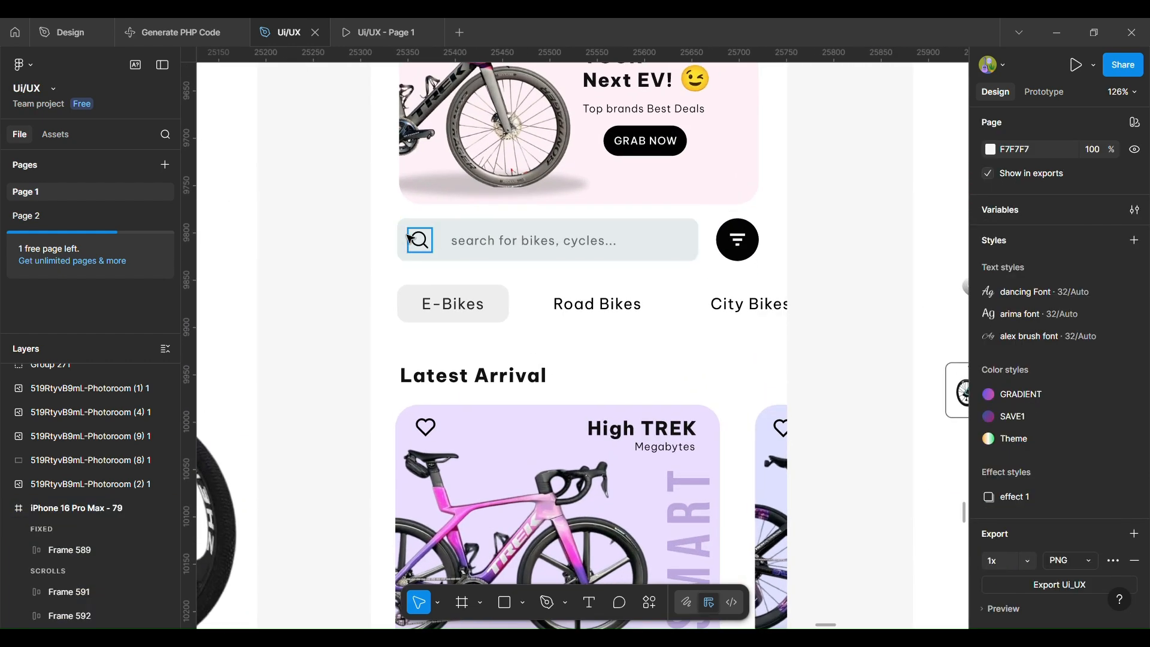
{"action": "left_click_drag", "start_coordinate": [392, 223], "coordinate": [722, 280]}
{"action": "scroll", "coordinate": [599, 213], "scroll_direction": "down", "scroll_amount": 4}
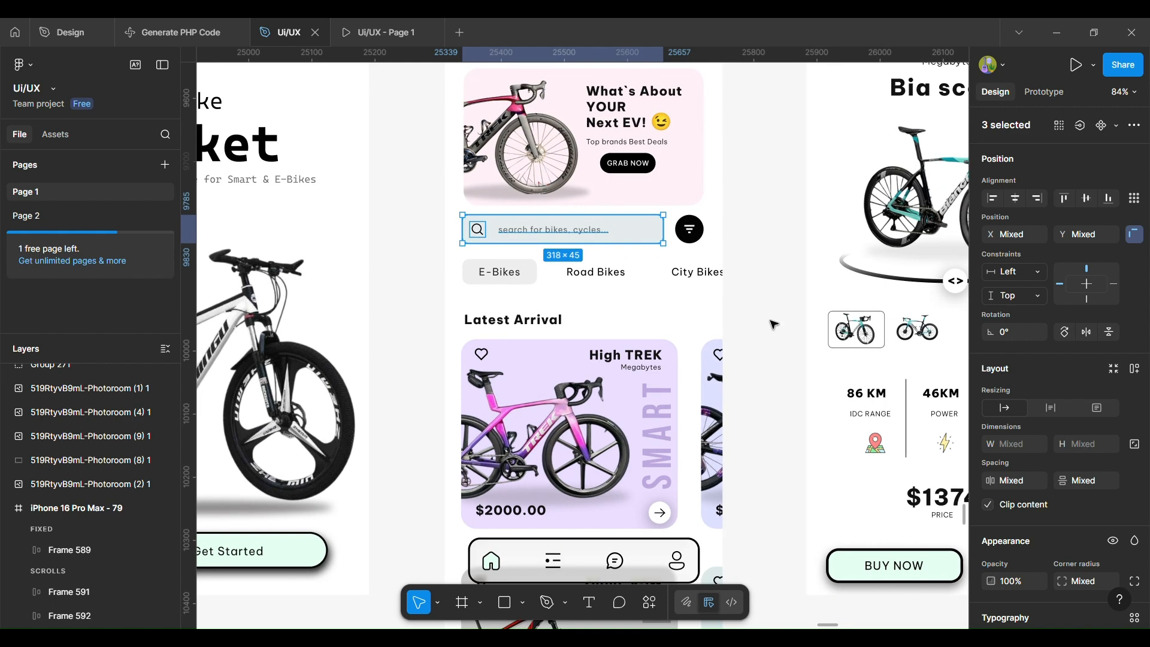
{"action": "left_click", "coordinate": [771, 321]}
{"action": "scroll", "coordinate": [649, 408], "scroll_direction": "down", "scroll_amount": 1}
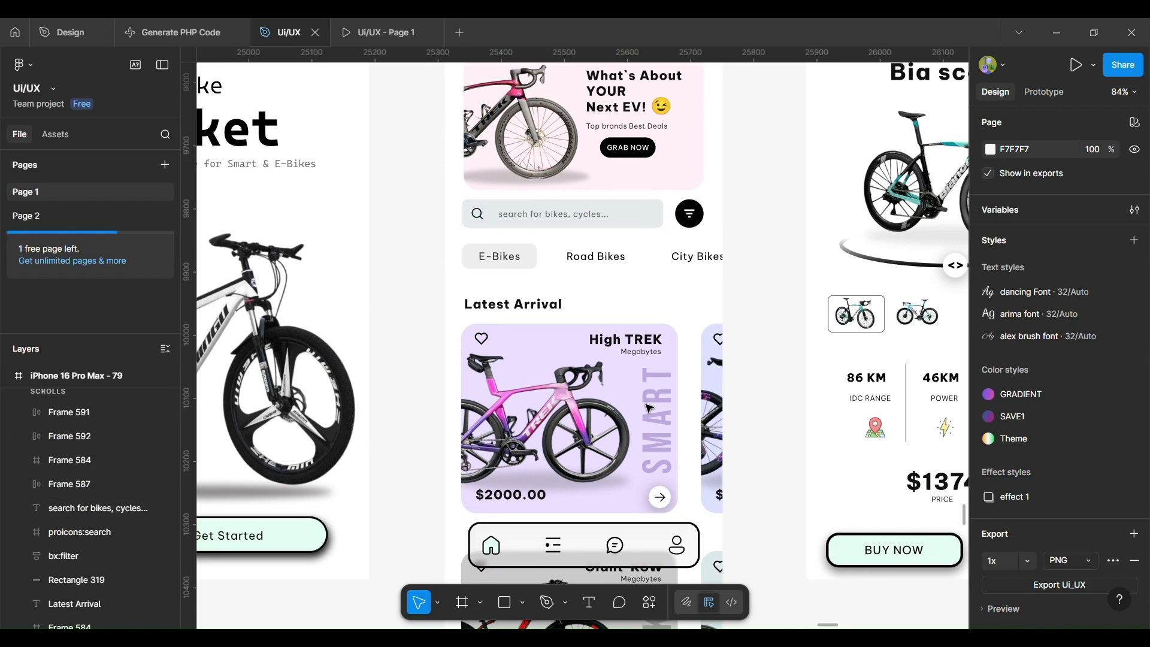
{"action": "left_click_drag", "start_coordinate": [701, 219], "coordinate": [776, 416]}
{"action": "left_click", "coordinate": [753, 530]}
{"action": "scroll", "coordinate": [753, 530], "scroll_direction": "up", "scroll_amount": 2}
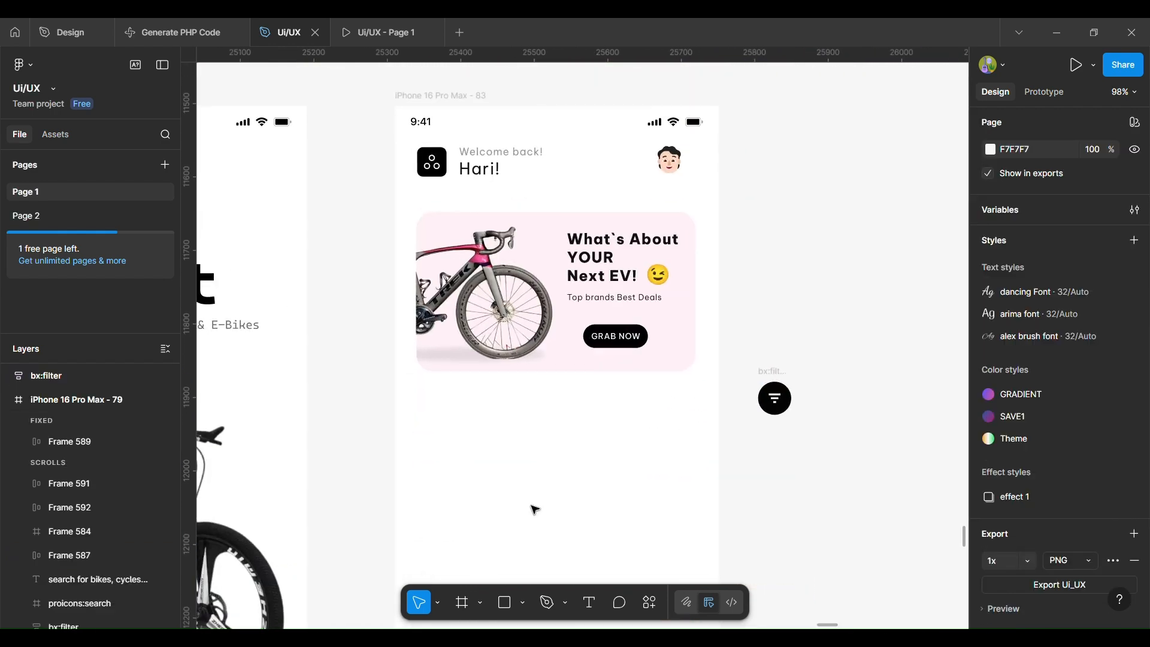
Draw a search bar rectangle about 312 × 65 below the pink banner, starting near the banner's left edge
{"action": "key", "text": "r"}
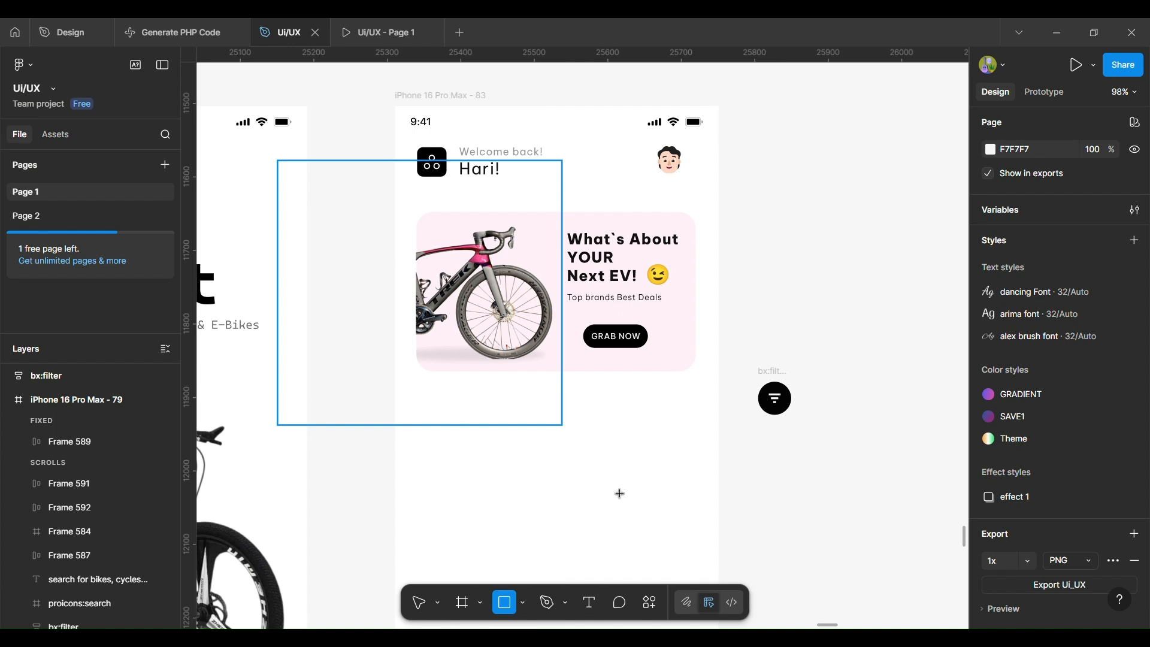
{"action": "mouse_move", "coordinate": [418, 398]}
{"action": "left_mouse_down"}
{"action": "mouse_move", "coordinate": [688, 477]}
{"action": "mouse_move", "coordinate": [694, 459]}
{"action": "left_mouse_up"}
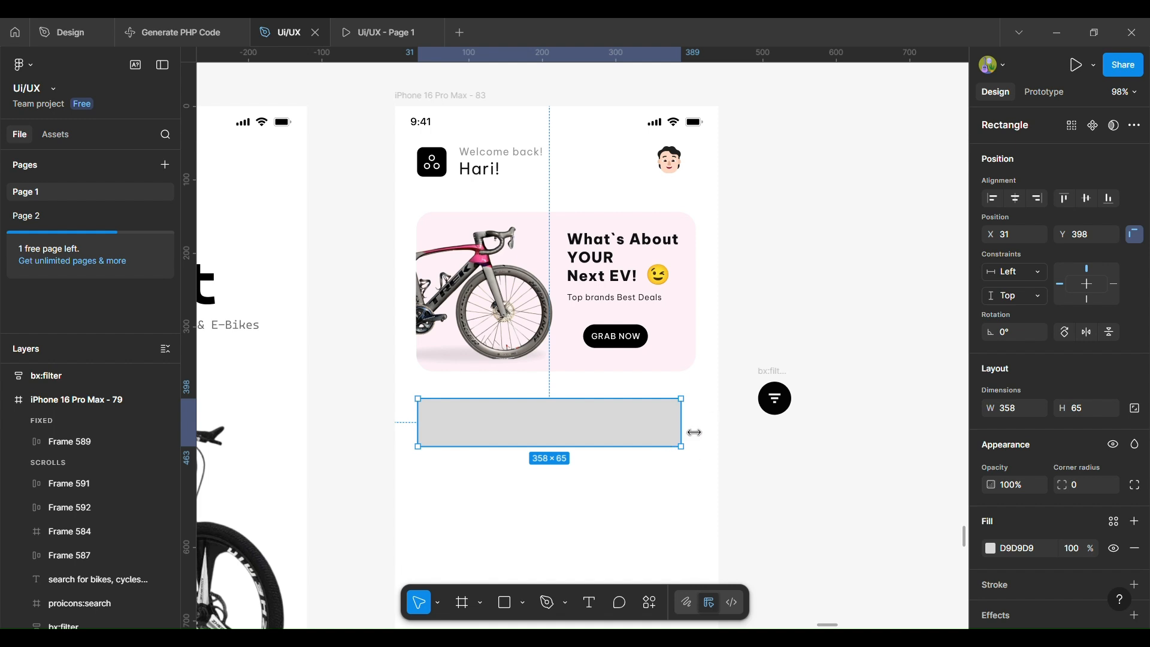
{"action": "left_click_drag", "start_coordinate": [694, 432], "coordinate": [657, 433]}
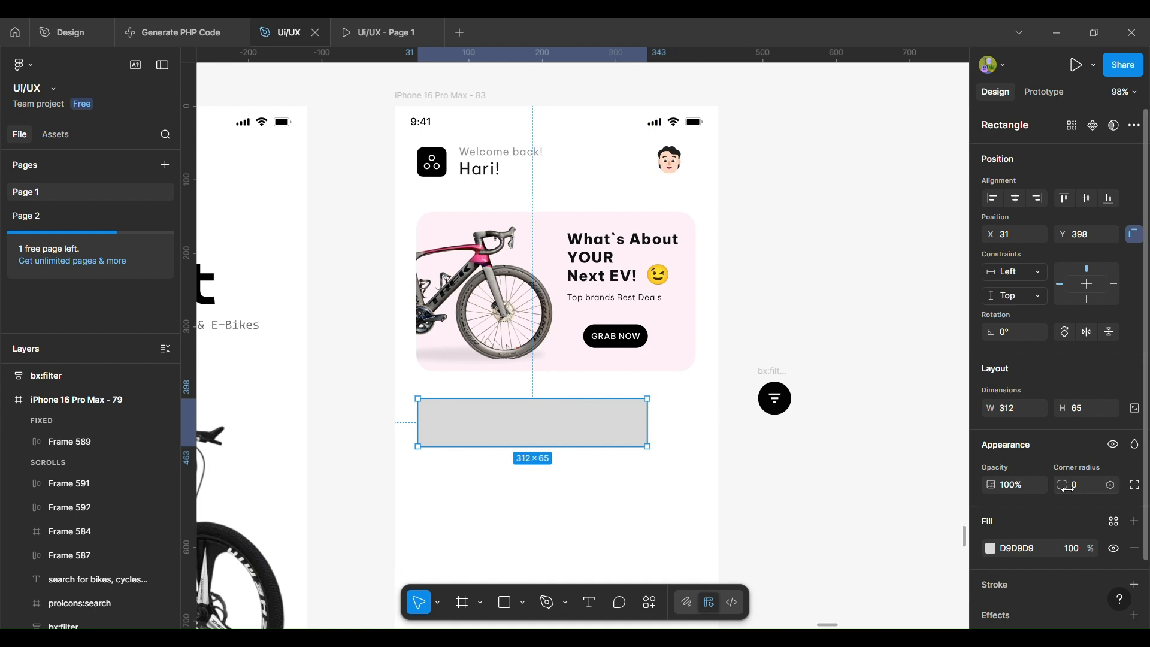
Give the search bar rectangle a corner radius of 13 and a light grey EBEBEB fill
{"action": "left_click_drag", "start_coordinate": [1062, 485], "coordinate": [77, 505]}
{"action": "left_click_drag", "start_coordinate": [1066, 486], "coordinate": [1065, 486]}
{"action": "left_click", "coordinate": [991, 549]}
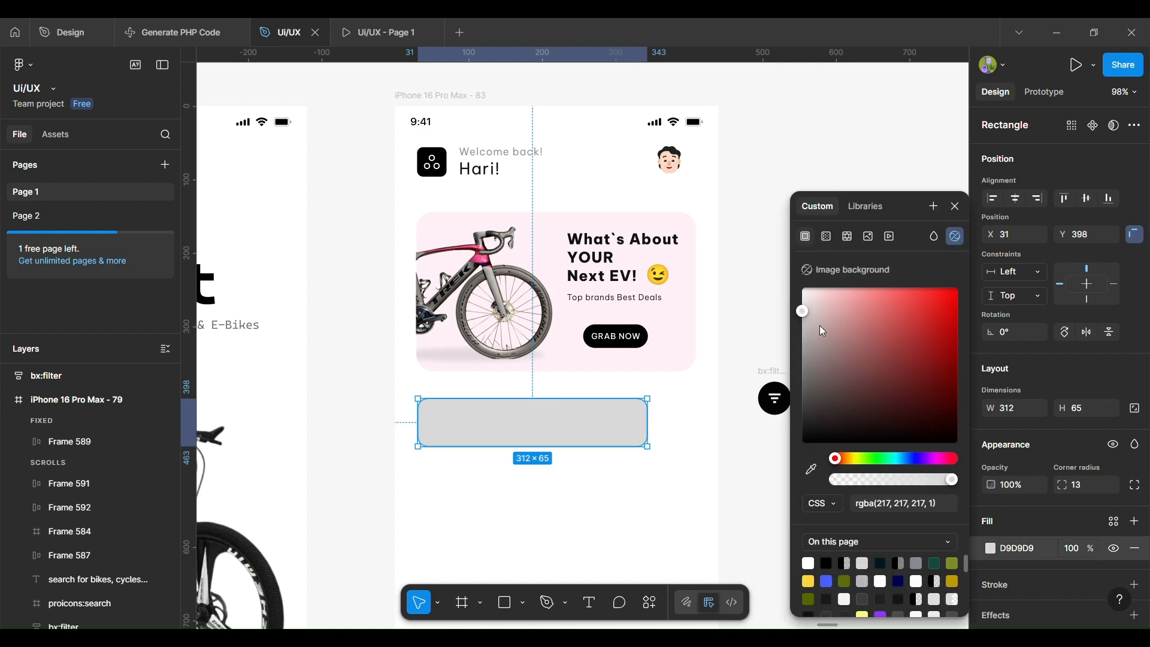
{"action": "left_click_drag", "start_coordinate": [820, 327], "coordinate": [778, 304]}
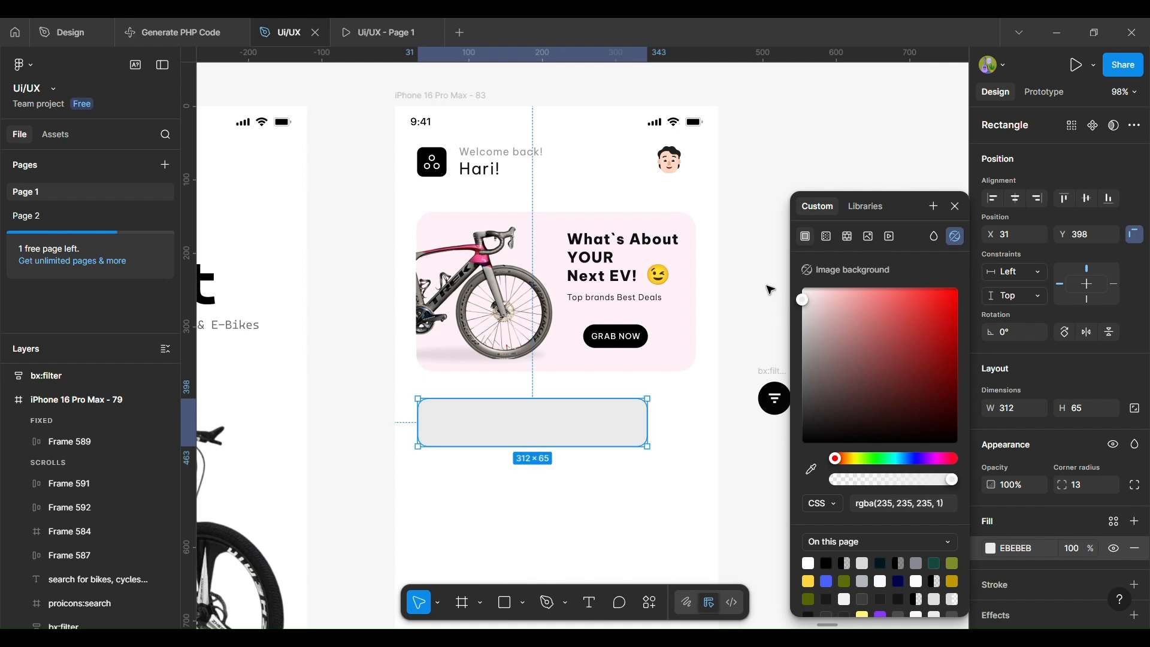
{"action": "left_click", "coordinate": [767, 286]}
Copy the magnifier icon from the reference home screen into the left part of the new search bar
{"action": "scroll", "coordinate": [766, 285], "scroll_direction": "down", "scroll_amount": 3}
{"action": "scroll", "coordinate": [767, 285], "scroll_direction": "up", "scroll_amount": 2}
{"action": "scroll", "coordinate": [771, 291], "scroll_direction": "down", "scroll_amount": 5}
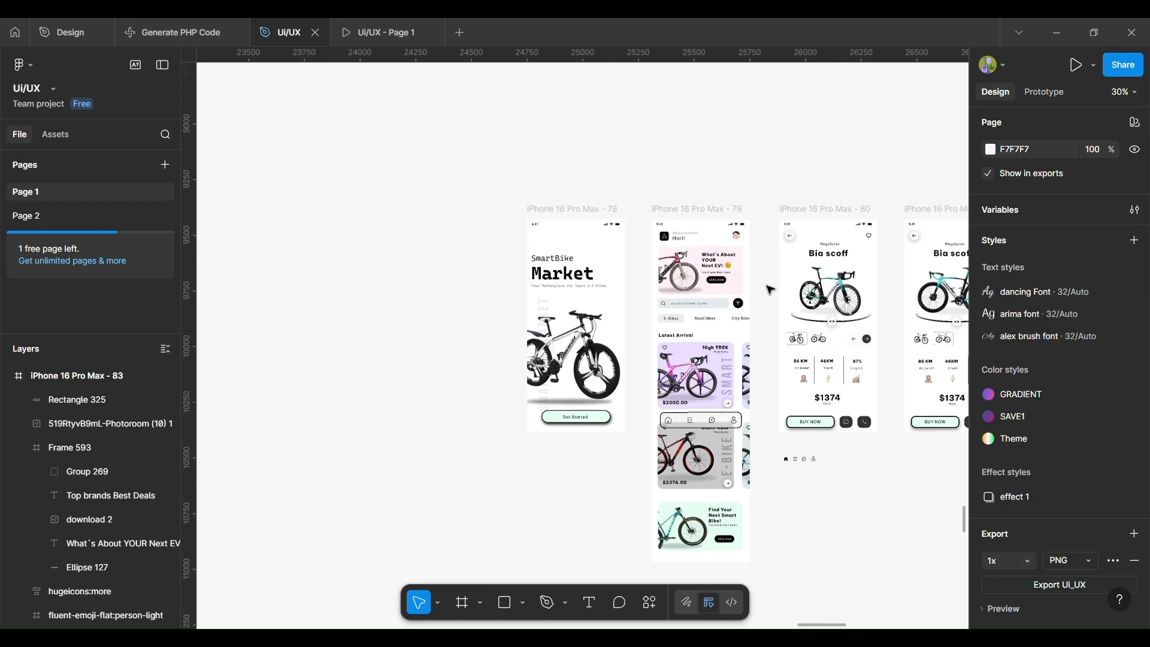
{"action": "left_click", "coordinate": [670, 313], "text": "ctrl"}
{"action": "left_click_drag", "start_coordinate": [667, 309], "coordinate": [670, 412]}
{"action": "scroll", "coordinate": [695, 359], "scroll_direction": "down", "scroll_amount": 6}
{"action": "scroll", "coordinate": [669, 396], "scroll_direction": "up", "scroll_amount": 6}
{"action": "left_click", "coordinate": [504, 398]}
{"action": "scroll", "coordinate": [503, 400], "scroll_direction": "down", "scroll_amount": 3}
{"action": "scroll", "coordinate": [503, 401], "scroll_direction": "up", "scroll_amount": 3}
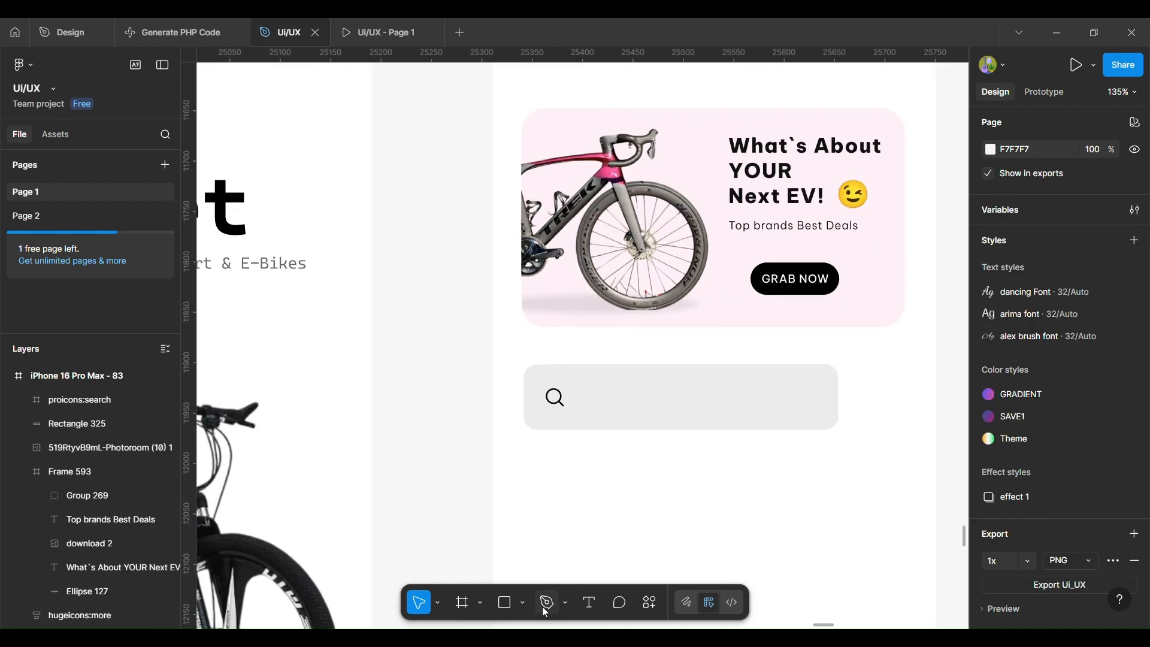
Add the placeholder text "Search Bicycles,Cycles,EV`s...." inside the search bar beside the magnifier icon
{"action": "left_click", "coordinate": [590, 602]}
{"action": "left_click", "coordinate": [611, 401]}
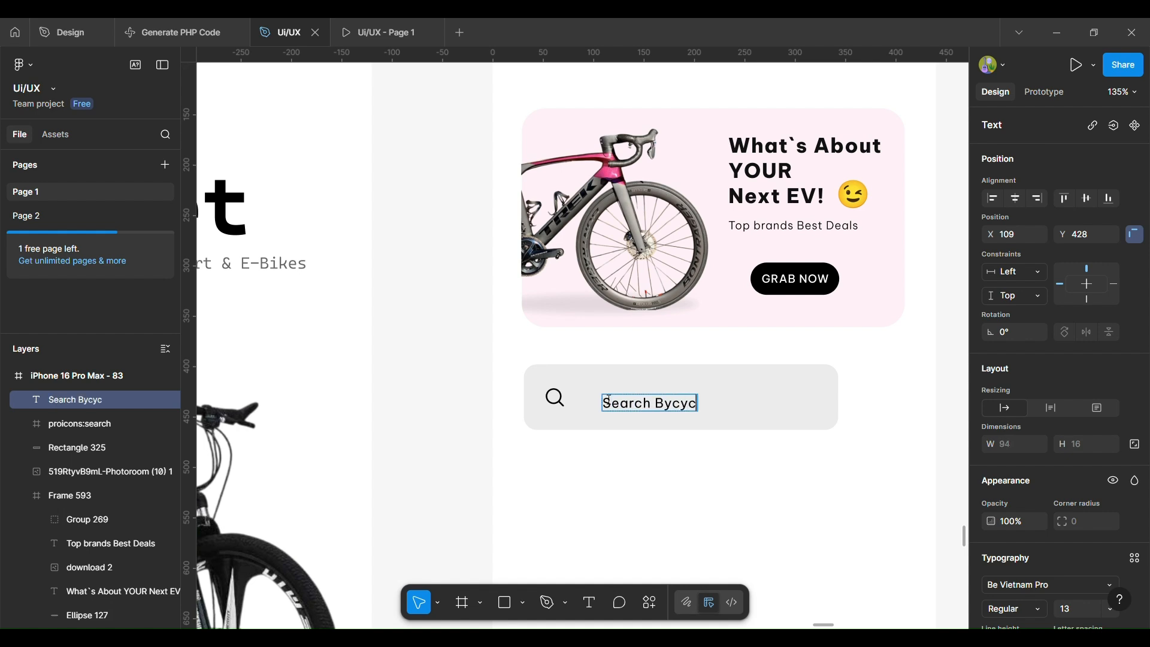
{"action": "right_click", "coordinate": [689, 405]}
{"action": "left_click", "coordinate": [738, 398]}
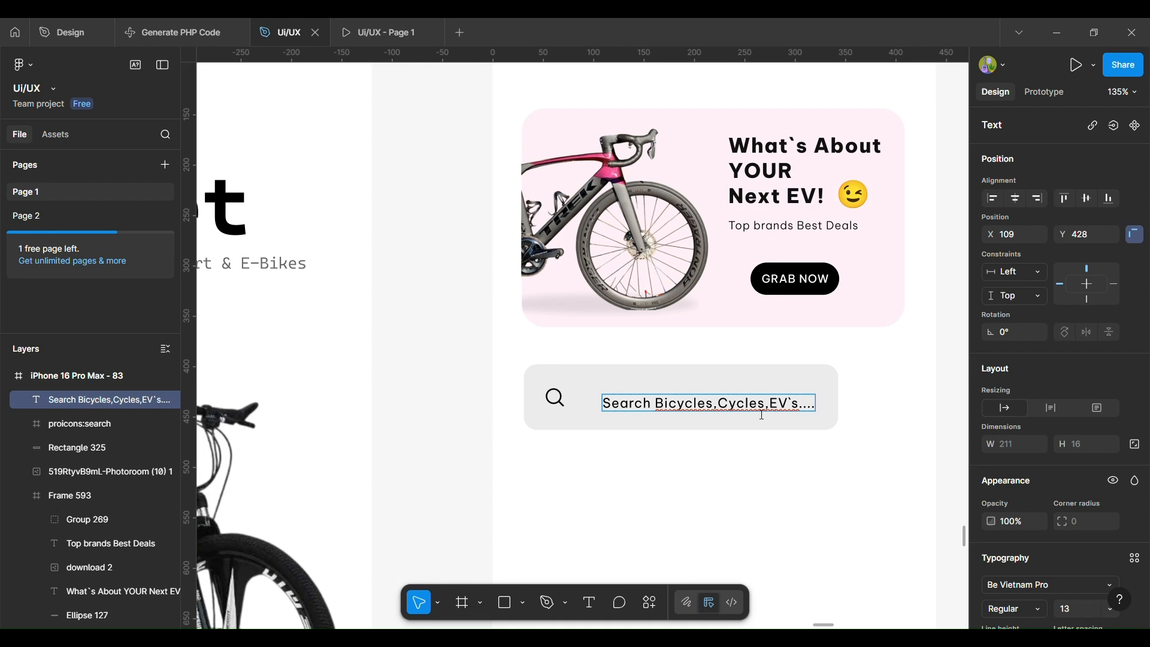
{"action": "right_click", "coordinate": [757, 413]}
{"action": "key", "text": "Escape"}
{"action": "key", "text": "Escape"}
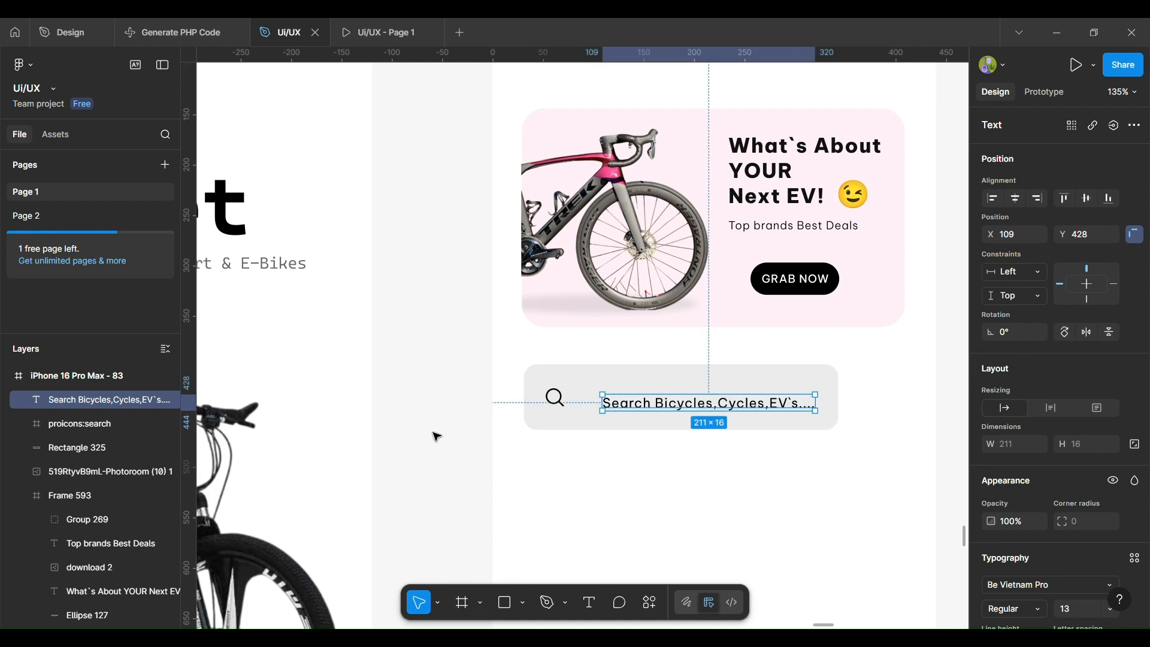
Move the search placeholder text to X 98, Y 423, level with the magnifier icon, and set its fill opacity to 42%
{"action": "scroll", "coordinate": [433, 435], "scroll_direction": "down", "scroll_amount": 3}
{"action": "scroll", "coordinate": [640, 430], "scroll_direction": "up", "scroll_amount": 4}
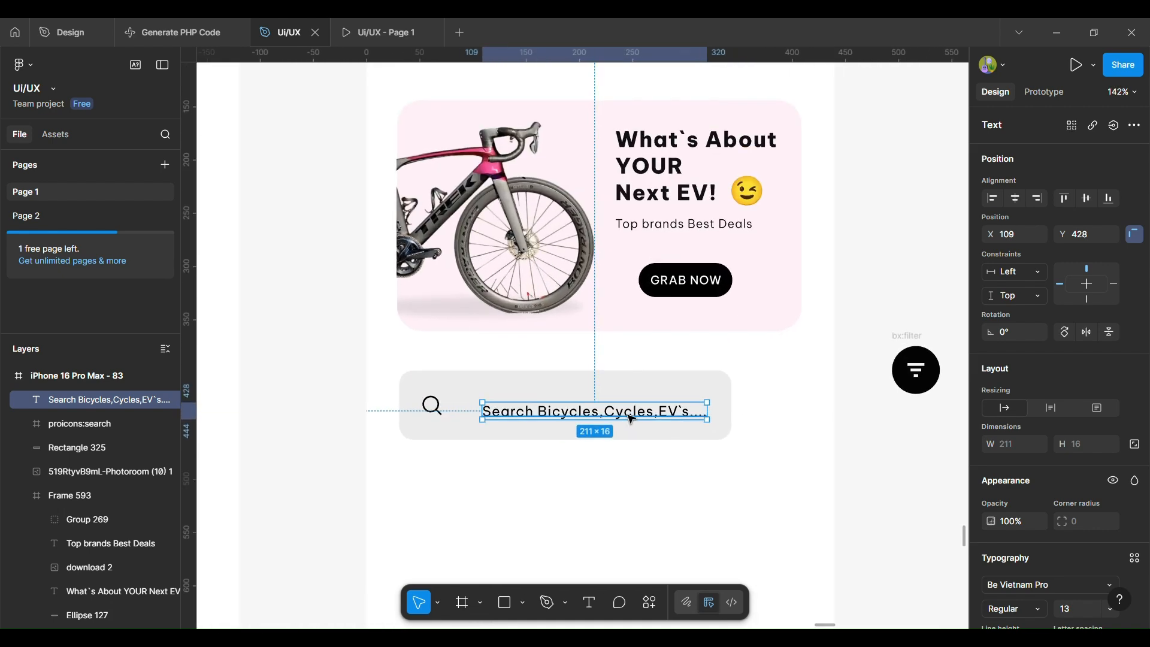
{"action": "left_click_drag", "start_coordinate": [632, 420], "coordinate": [623, 417]}
{"action": "scroll", "coordinate": [1026, 591], "scroll_direction": "down", "scroll_amount": 5}
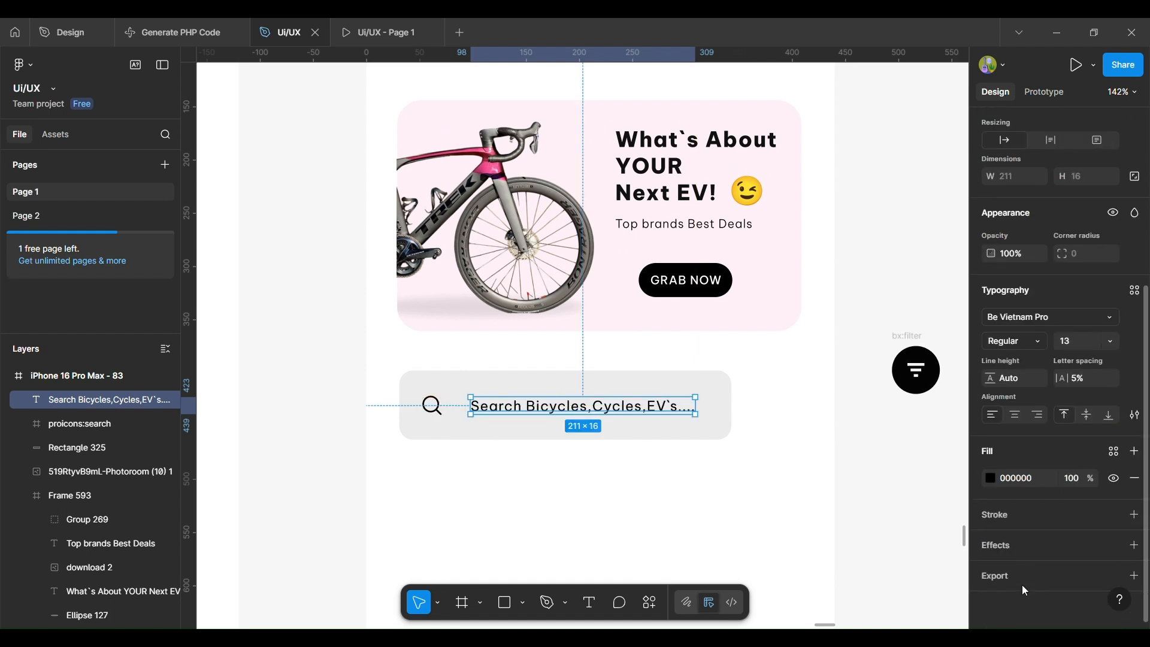
{"action": "left_click_drag", "start_coordinate": [1102, 483], "coordinate": [987, 504]}
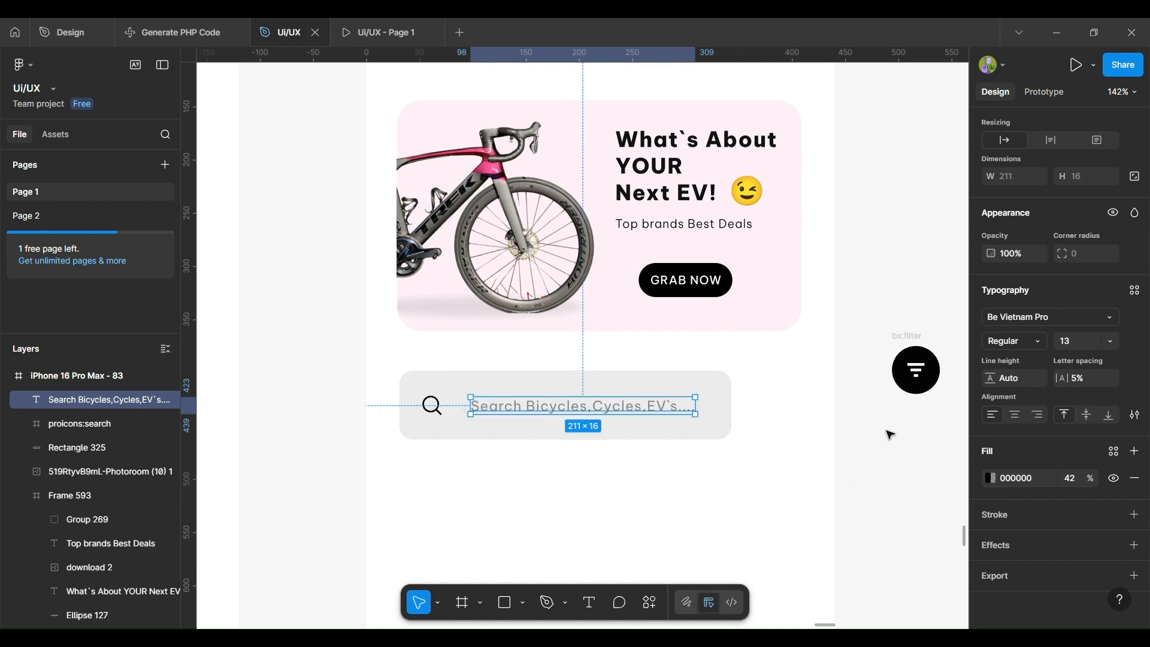
{"action": "left_click", "coordinate": [888, 513]}
Copy the white filter icon from the reference filter button onto the new home screen, just right of the search bar
{"action": "scroll", "coordinate": [887, 511], "scroll_direction": "down", "scroll_amount": 3}
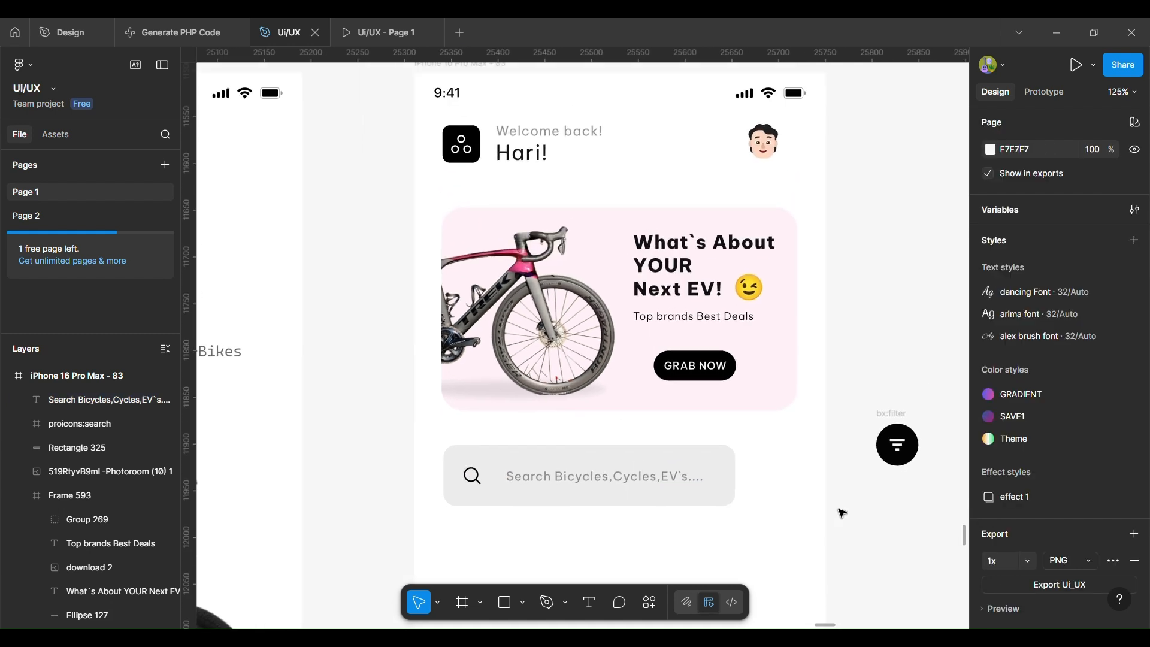
{"action": "double_click", "coordinate": [897, 453]}
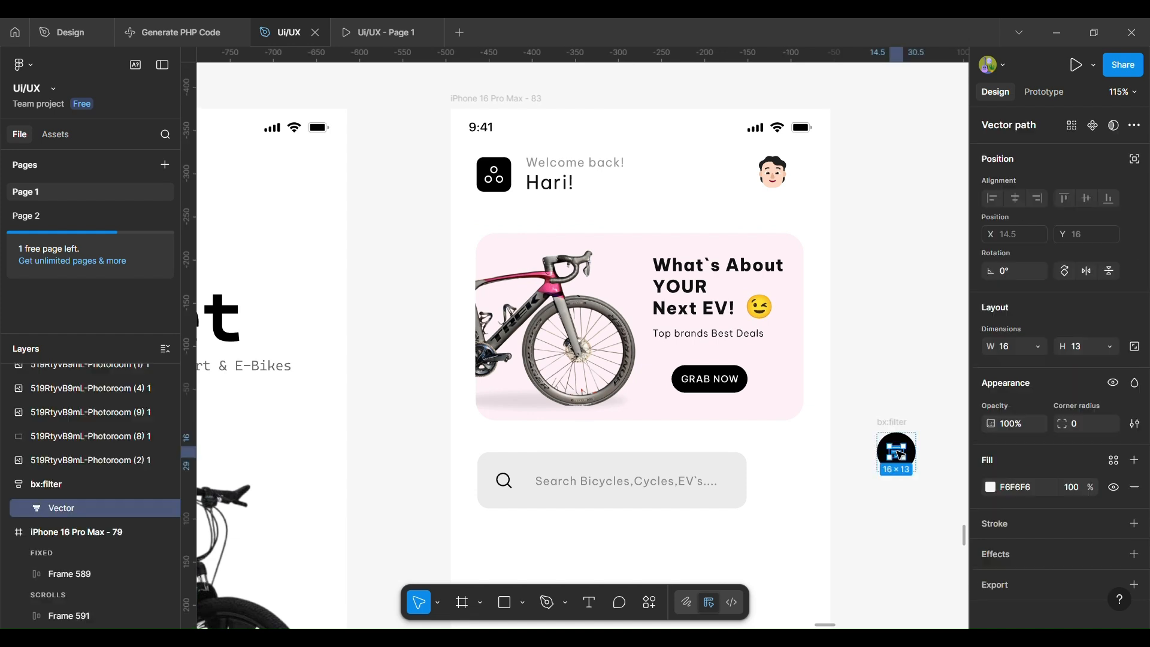
{"action": "scroll", "coordinate": [903, 461], "scroll_direction": "up", "scroll_amount": 5}
{"action": "left_click", "coordinate": [886, 433]}
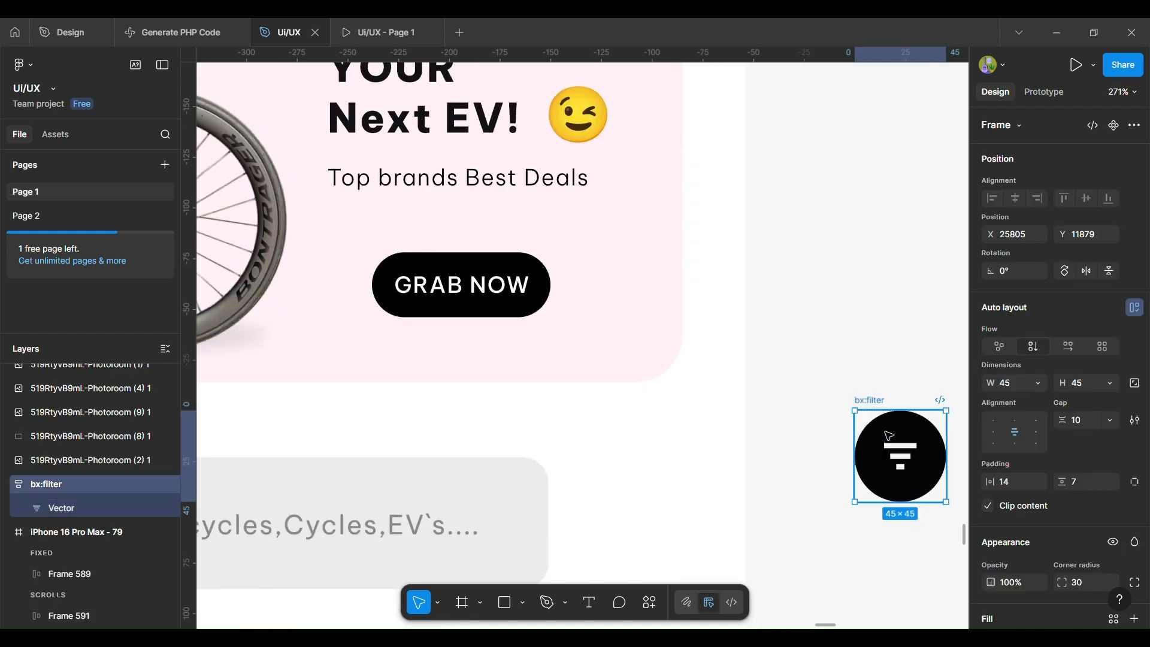
{"action": "left_click", "coordinate": [81, 504]}
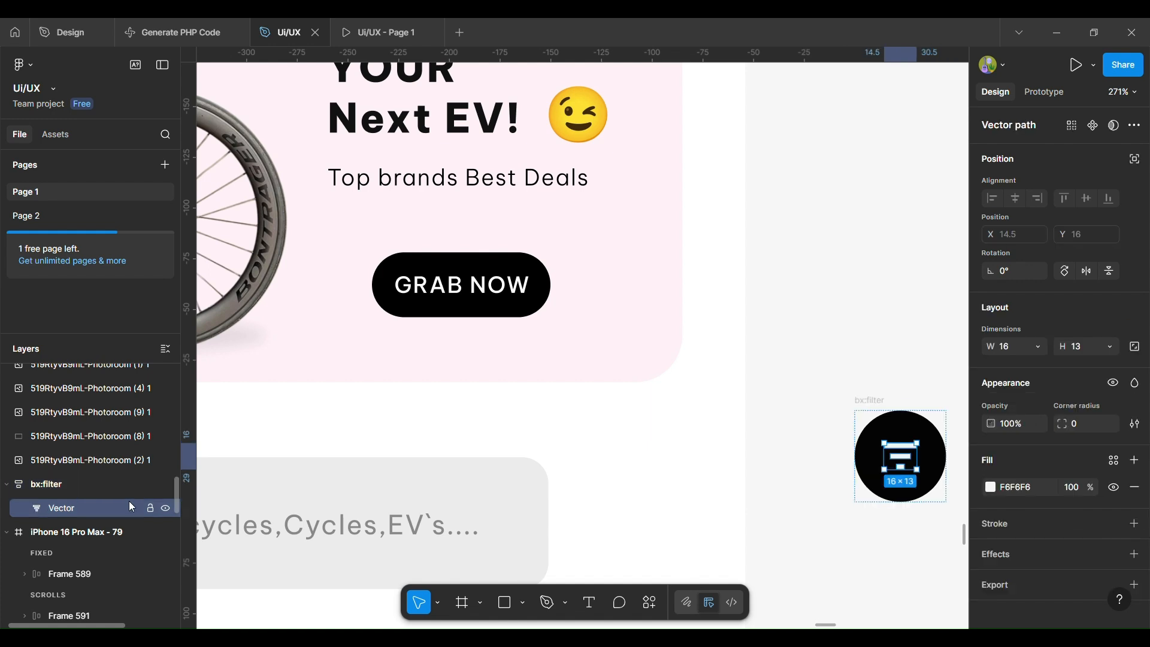
{"action": "left_click_drag", "start_coordinate": [905, 469], "coordinate": [639, 536]}
Wrap the copied filter icon in an auto layout frame with its content aligned to the centre
{"action": "scroll", "coordinate": [677, 527], "scroll_direction": "up", "scroll_amount": 5}
{"action": "scroll", "coordinate": [640, 538], "scroll_direction": "down", "scroll_amount": 3}
{"action": "right_click", "coordinate": [656, 411]}
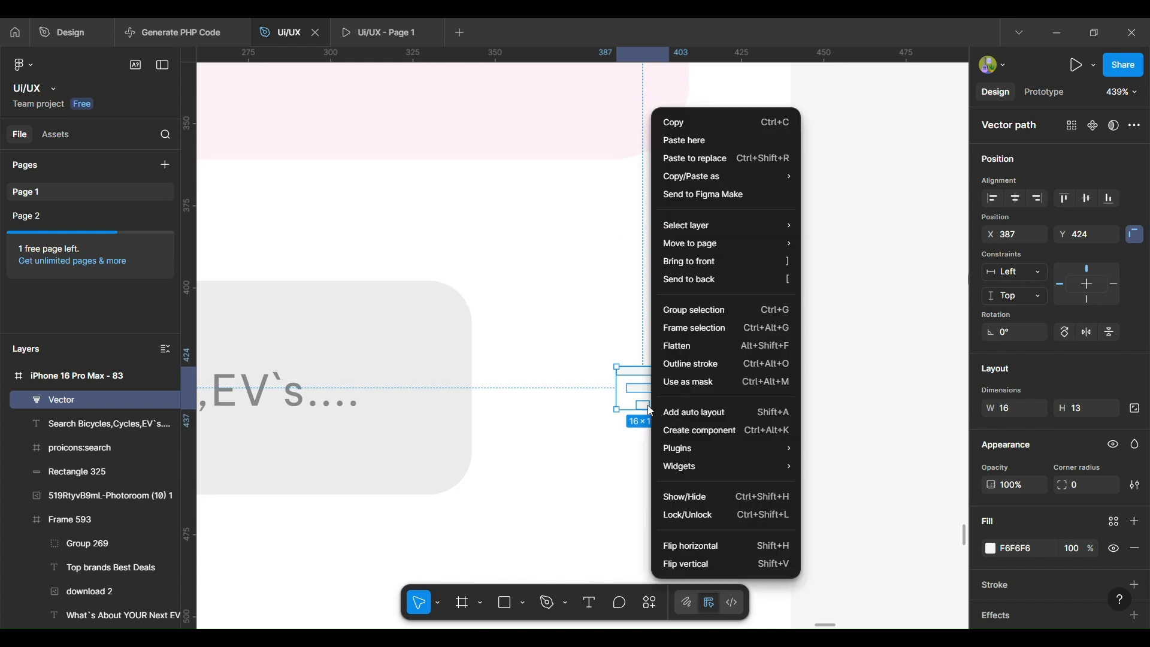
{"action": "left_click", "coordinate": [714, 414]}
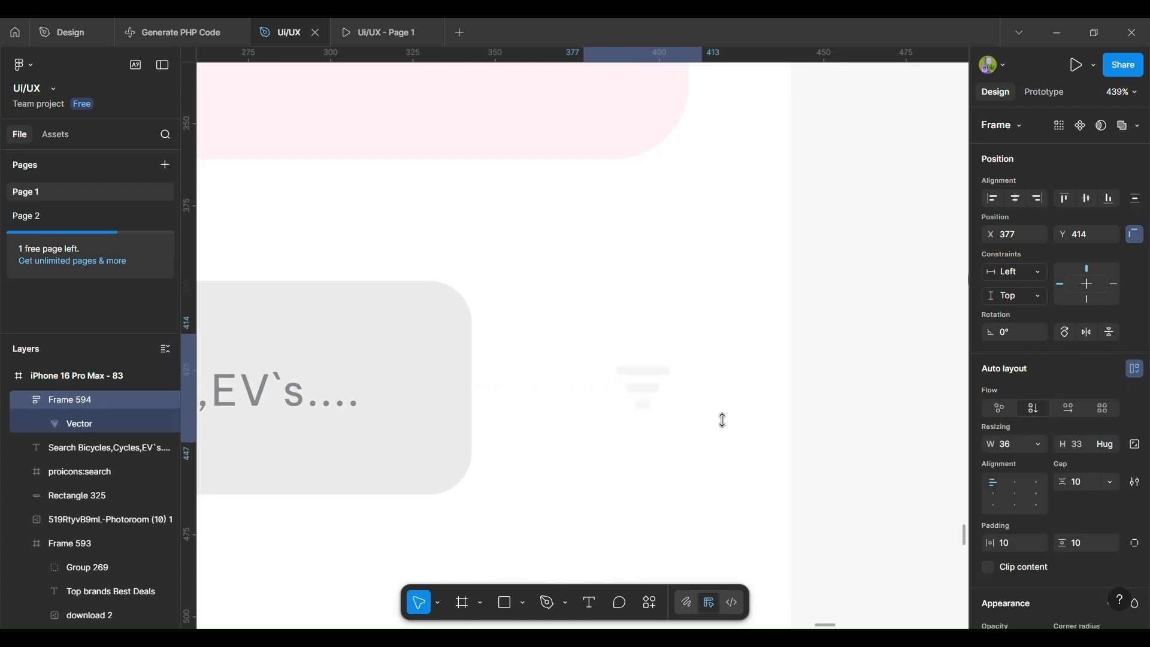
{"action": "scroll", "coordinate": [1012, 498], "scroll_direction": "down", "scroll_amount": 3}
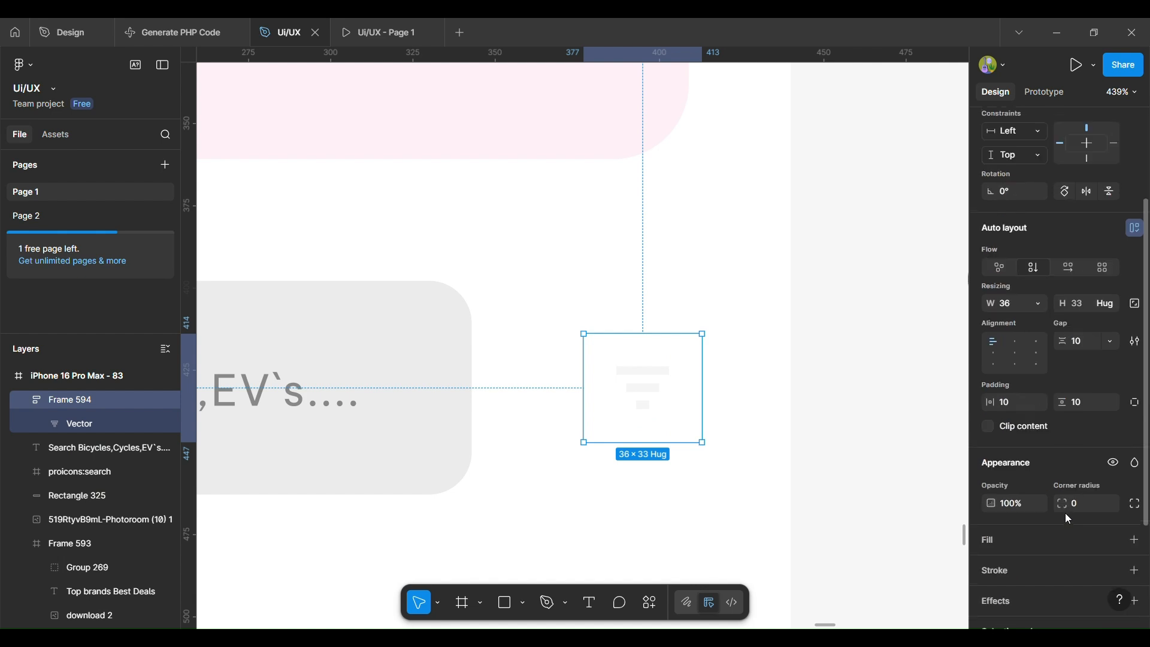
Fill the filter icon's frame with the near-black 040404 sampled from the reference button and set its corner radius to 27
{"action": "left_click", "coordinate": [1135, 538]}
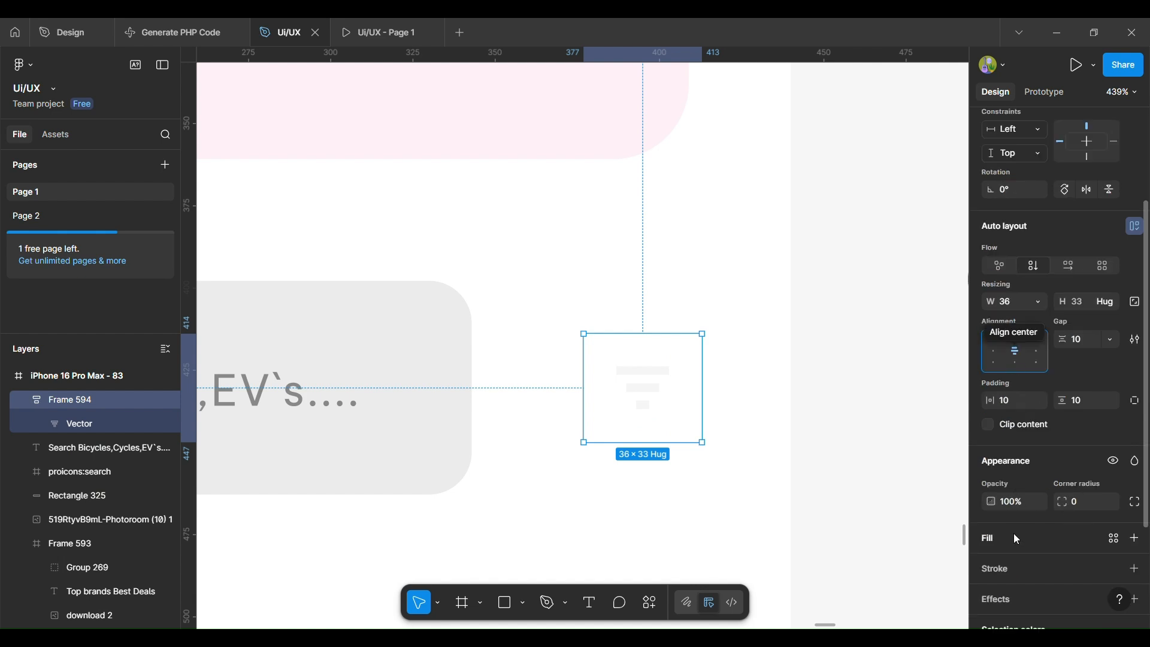
{"action": "left_click", "coordinate": [990, 565]}
{"action": "left_click", "coordinate": [812, 472]}
{"action": "scroll", "coordinate": [701, 454], "scroll_direction": "right", "scroll_amount": 5}
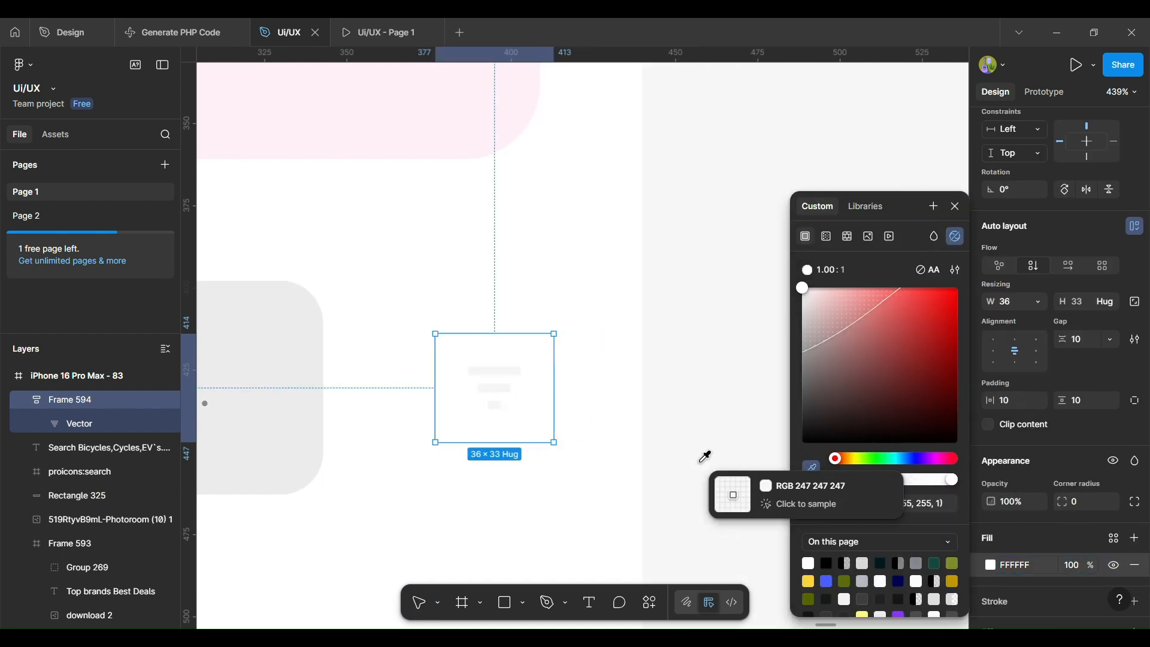
{"action": "left_click", "coordinate": [757, 328]}
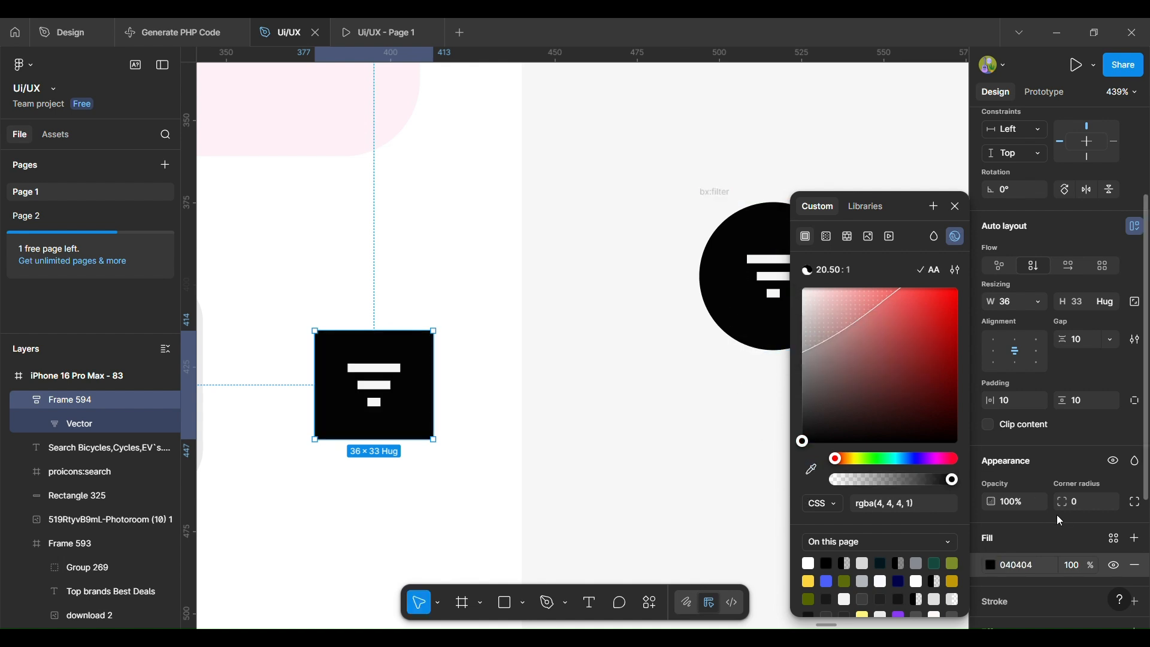
{"action": "left_click_drag", "start_coordinate": [1058, 499], "coordinate": [1077, 499]}
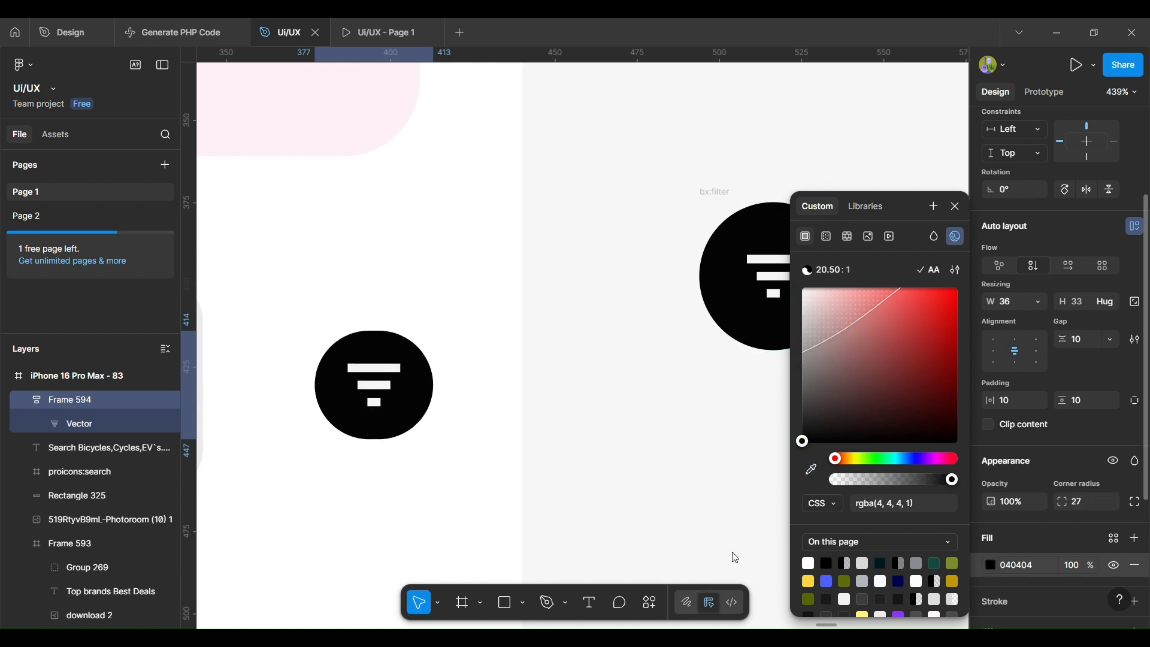
Enlarge the filter button to about 66 × 65 so it matches the search bar's height
{"action": "left_click_drag", "start_coordinate": [421, 455], "coordinate": [420, 465]}
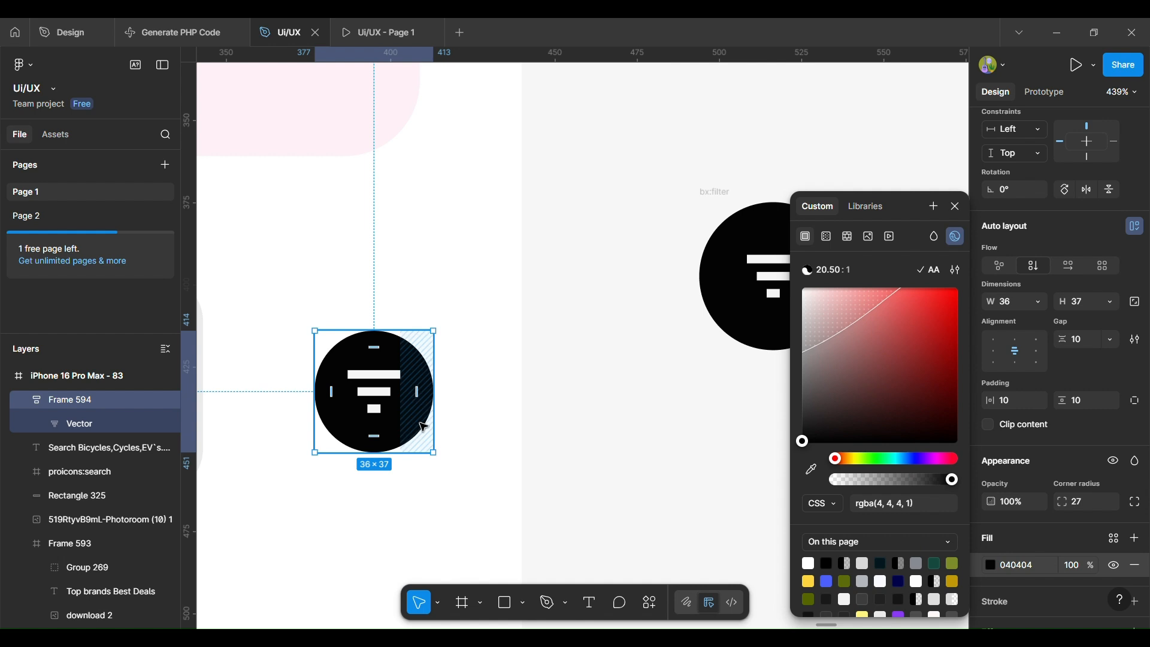
{"action": "scroll", "coordinate": [419, 463], "scroll_direction": "down", "scroll_amount": 5}
{"action": "left_click_drag", "start_coordinate": [430, 411], "coordinate": [470, 459]}
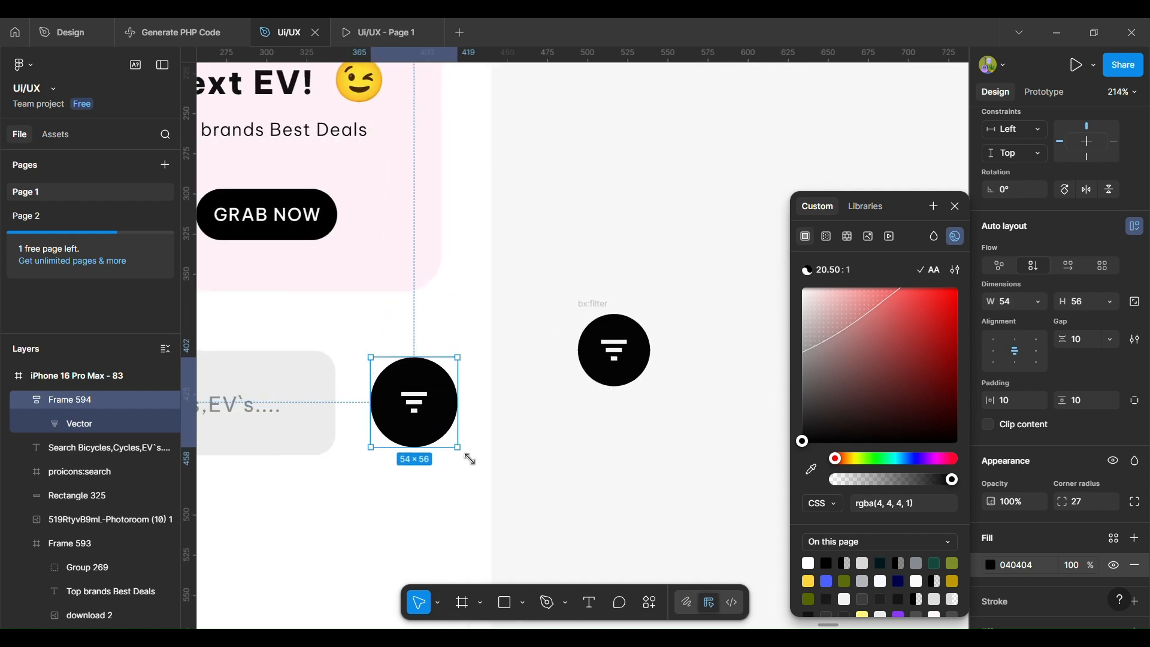
{"action": "left_click_drag", "start_coordinate": [445, 359], "coordinate": [445, 354]}
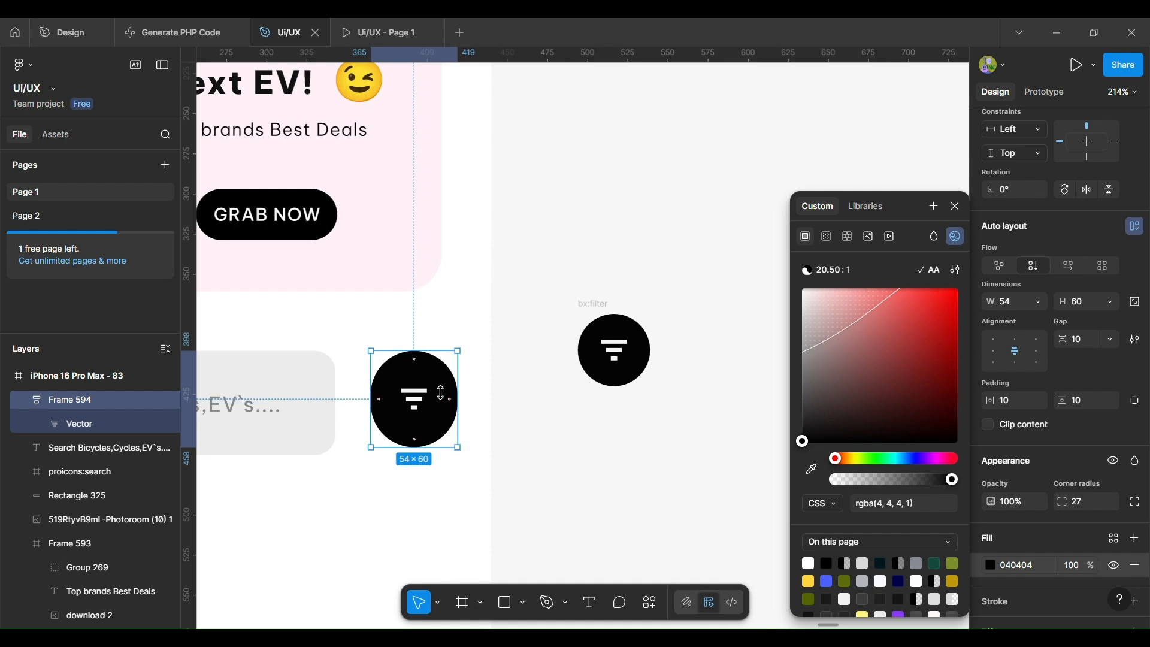
{"action": "left_click_drag", "start_coordinate": [445, 461], "coordinate": [445, 466]}
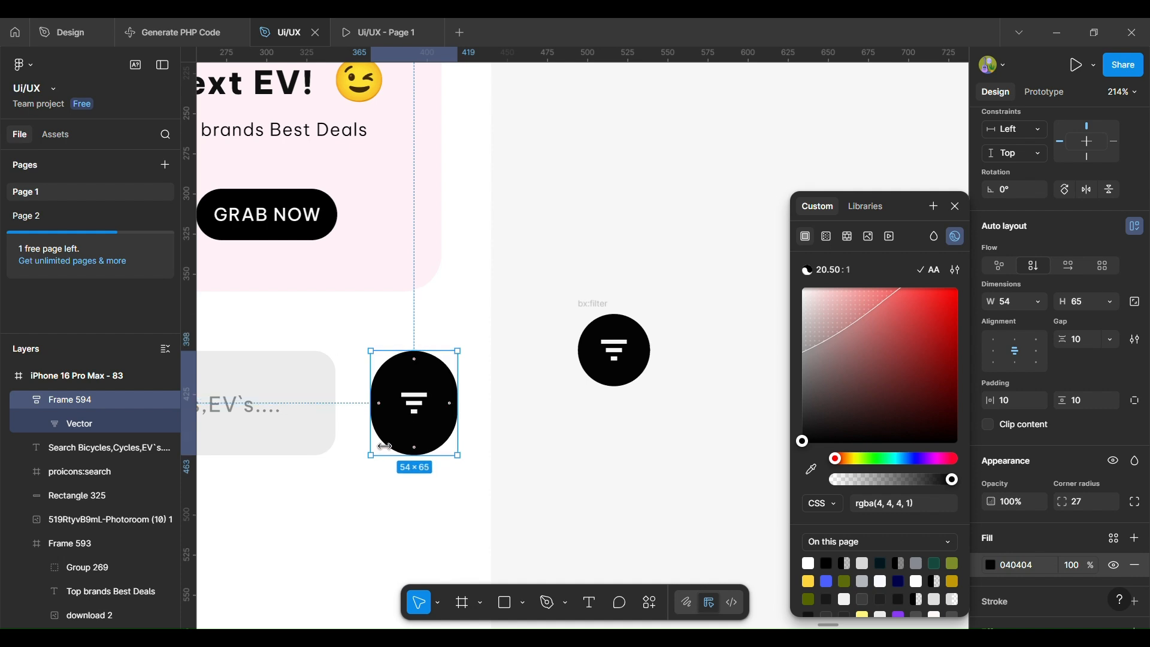
{"action": "left_click_drag", "start_coordinate": [384, 447], "coordinate": [364, 447]}
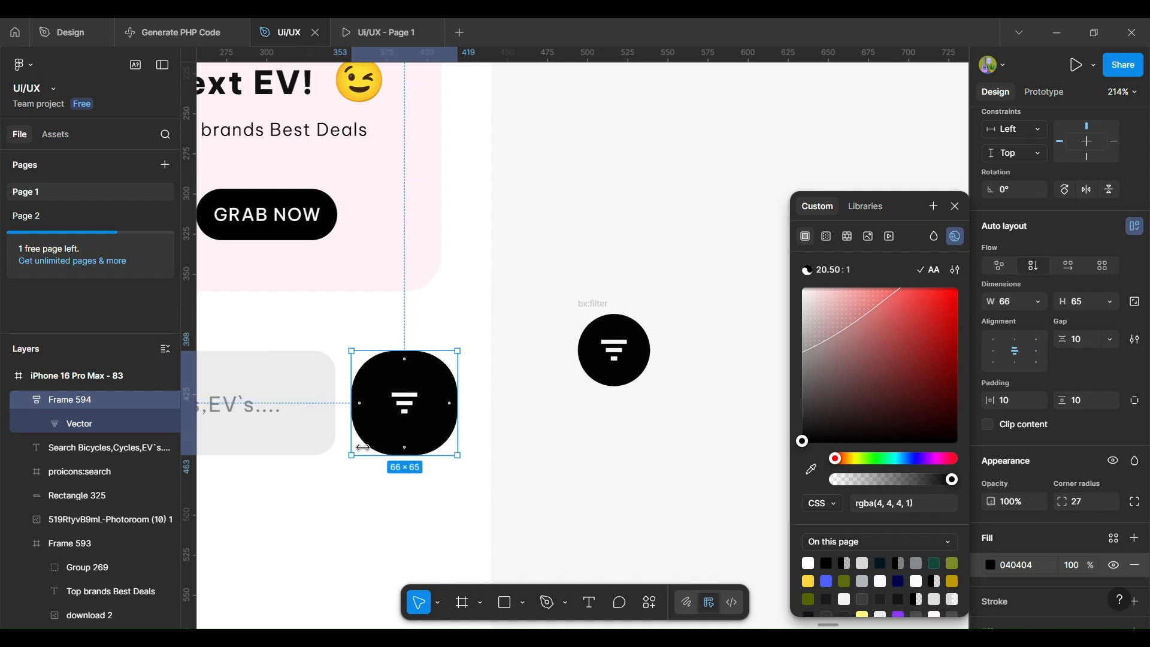
{"action": "scroll", "coordinate": [444, 424], "scroll_direction": "down", "scroll_amount": 5}
{"action": "scroll", "coordinate": [444, 424], "scroll_direction": "up", "scroll_amount": 3}
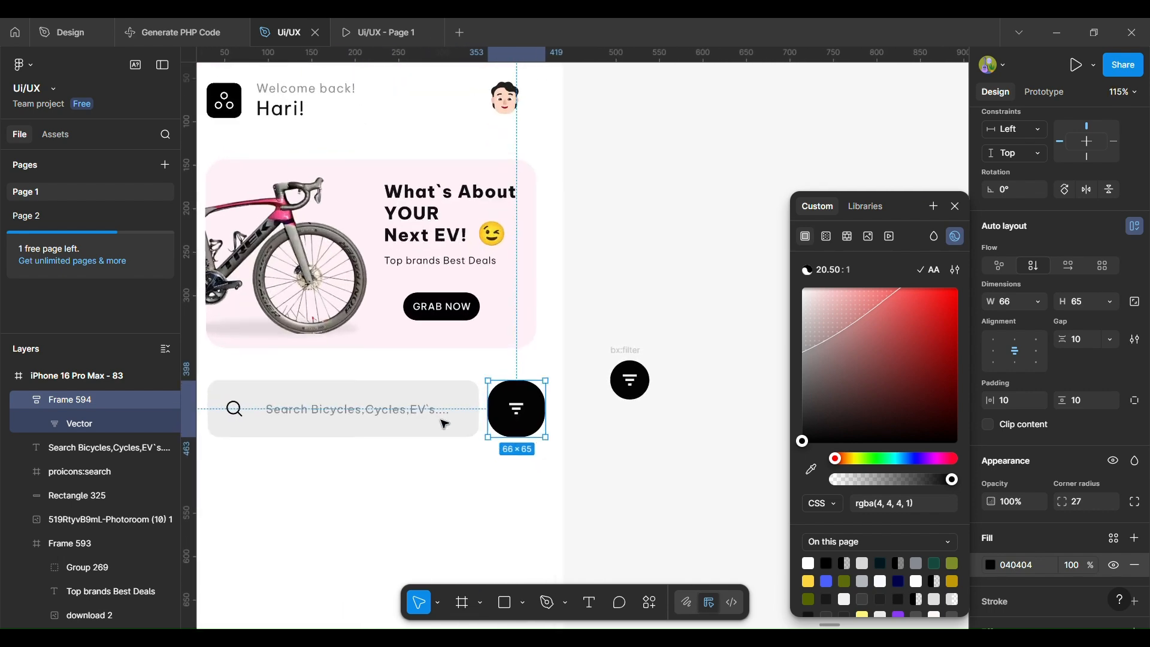
Narrow the search bar slightly and shift the filter button left so its right edge lines up with the promo banner
{"action": "left_click", "coordinate": [624, 513]}
{"action": "scroll", "coordinate": [625, 514], "scroll_direction": "down", "scroll_amount": 4}
{"action": "scroll", "coordinate": [626, 514], "scroll_direction": "up", "scroll_amount": 2}
{"action": "scroll", "coordinate": [626, 515], "scroll_direction": "up", "scroll_amount": 2}
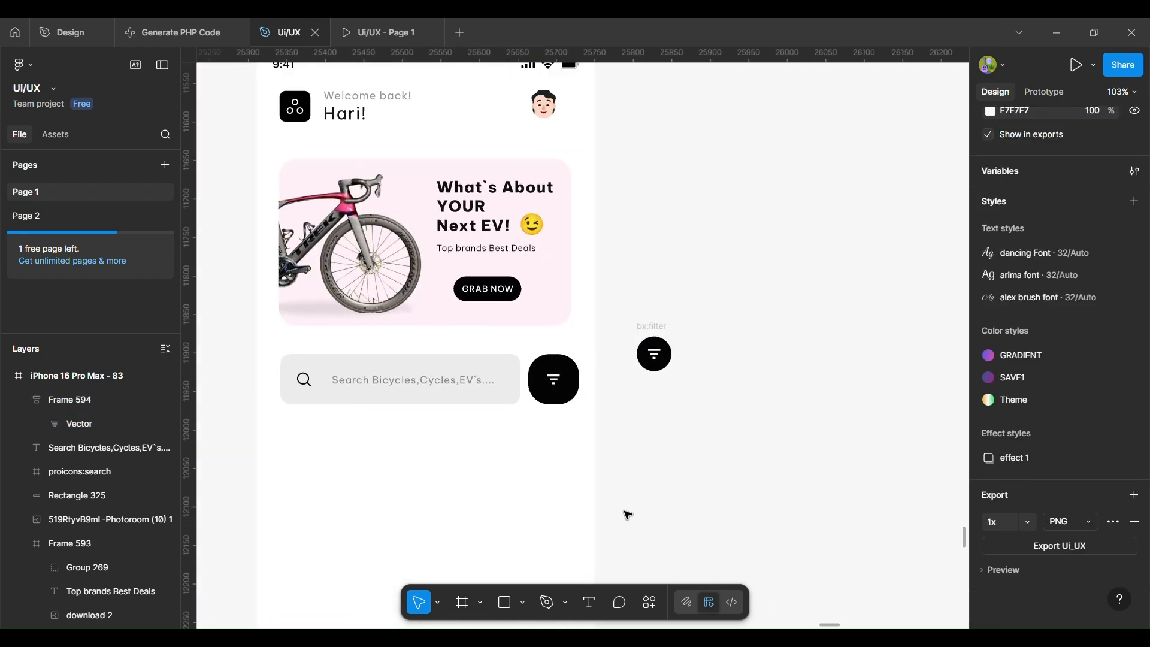
{"action": "left_click", "coordinate": [479, 377]}
{"action": "scroll", "coordinate": [482, 370], "scroll_direction": "up", "scroll_amount": 3}
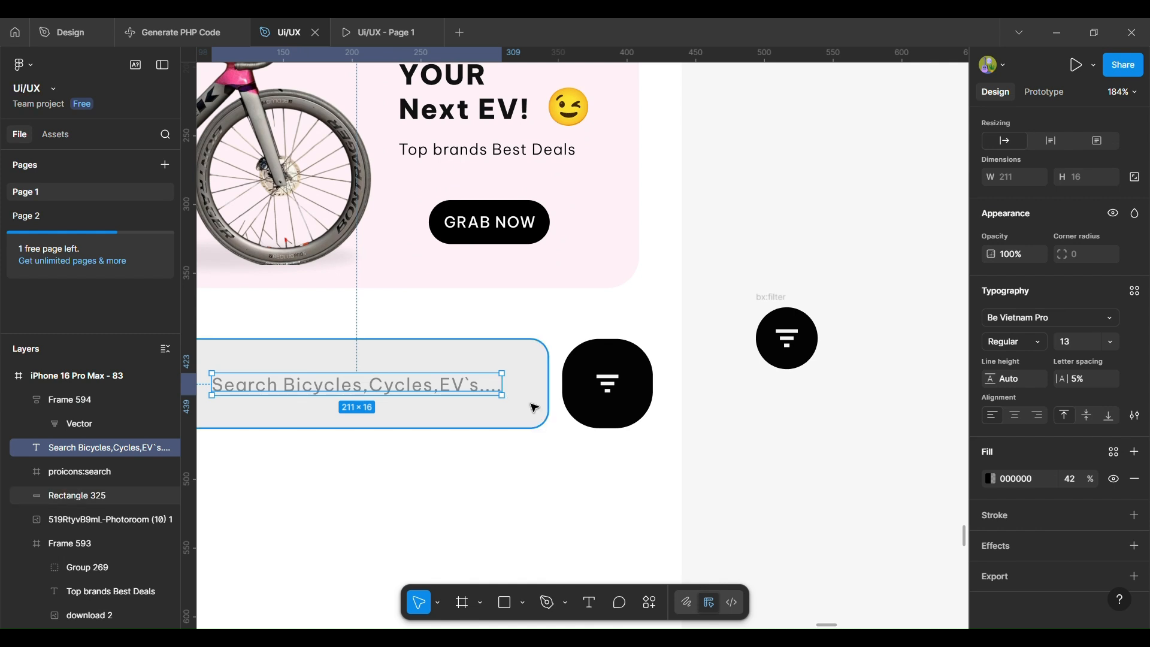
{"action": "left_click", "coordinate": [530, 408]}
{"action": "left_click_drag", "start_coordinate": [603, 412], "coordinate": [586, 414]}
{"action": "left_click", "coordinate": [816, 483]}
{"action": "scroll", "coordinate": [816, 483], "scroll_direction": "down", "scroll_amount": 5}
{"action": "scroll", "coordinate": [817, 484], "scroll_direction": "left", "scroll_amount": 1}
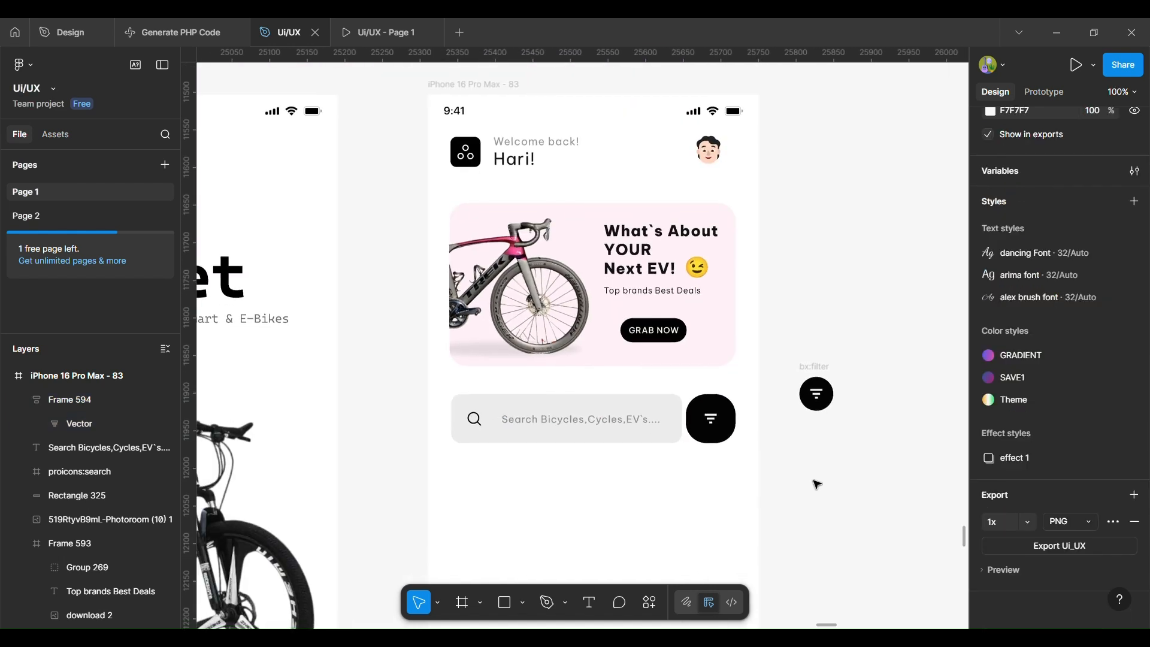
Copy the E-Bikes, Road Bikes and City Bikes category row from the reference home screen to the canvas beside the new screen
{"action": "scroll", "coordinate": [846, 508], "scroll_direction": "down", "scroll_amount": 2}
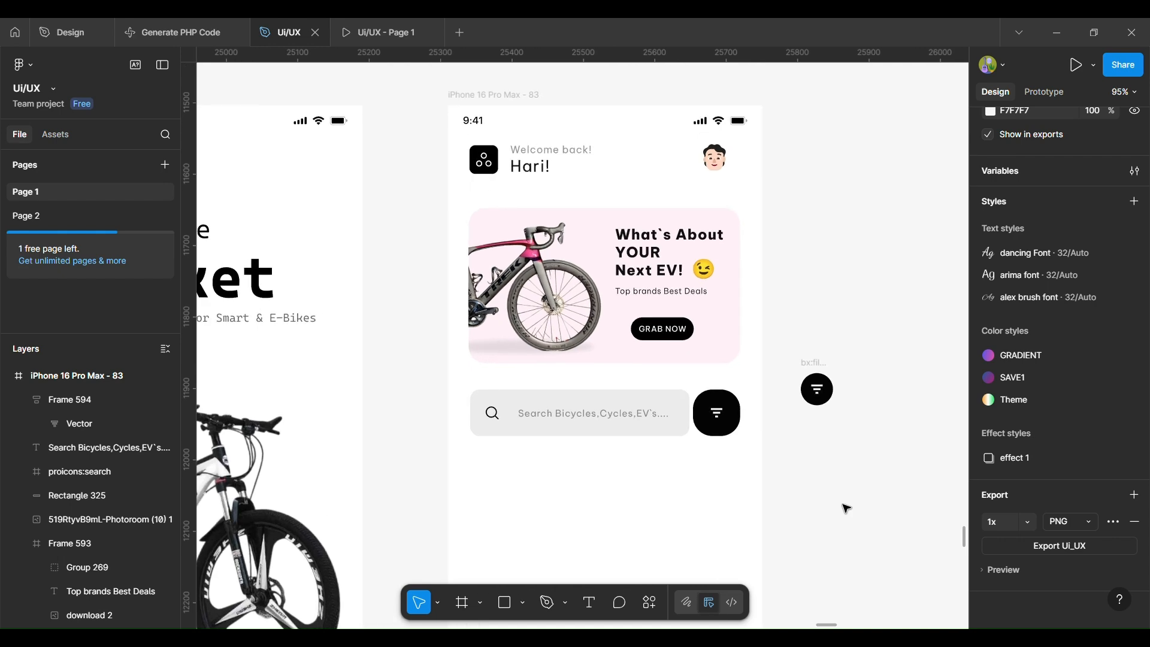
{"action": "scroll", "coordinate": [845, 477], "scroll_direction": "down", "scroll_amount": 3}
{"action": "scroll", "coordinate": [844, 478], "scroll_direction": "down", "scroll_amount": 2}
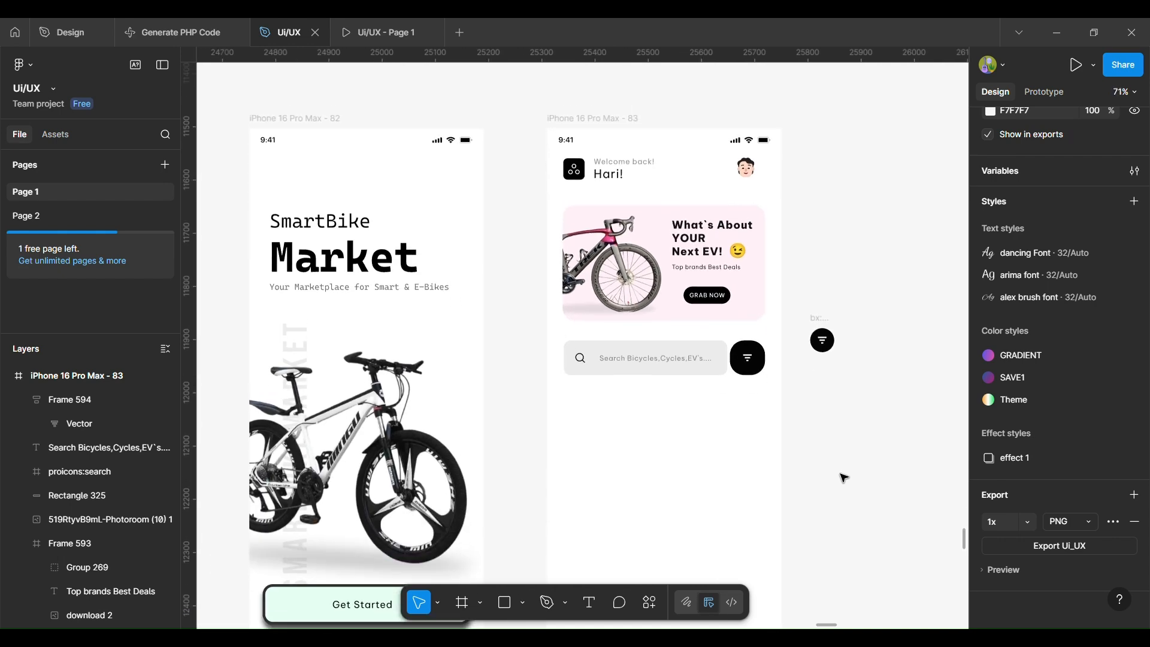
{"action": "scroll", "coordinate": [845, 477], "scroll_direction": "up", "scroll_amount": 10}
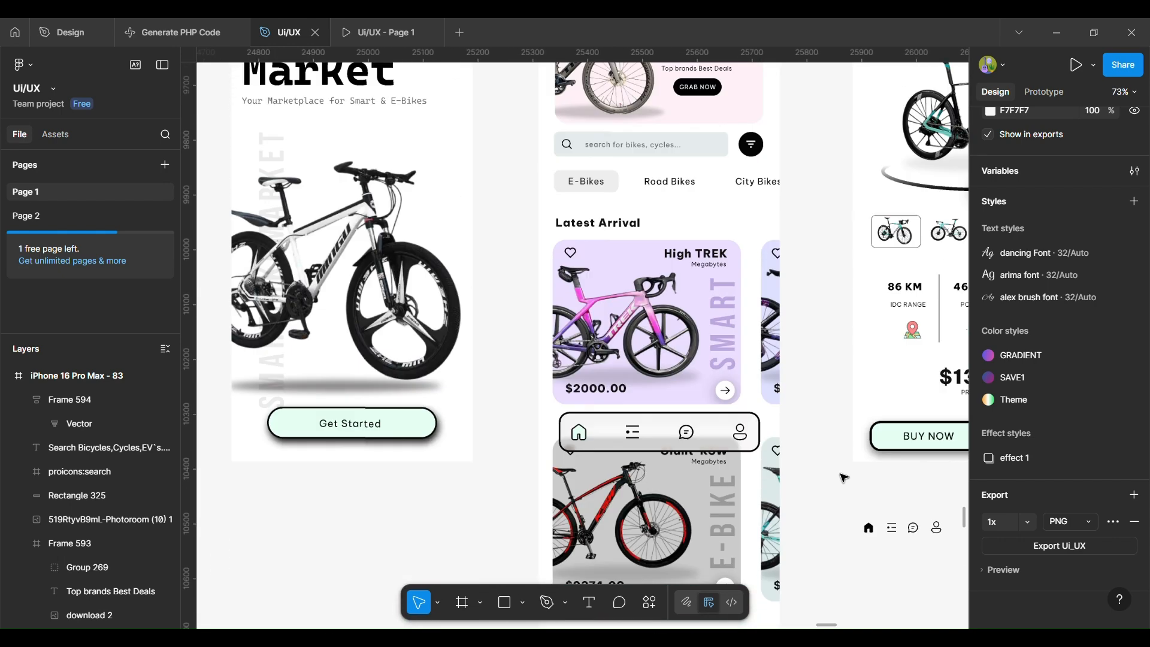
{"action": "left_click", "coordinate": [680, 241]}
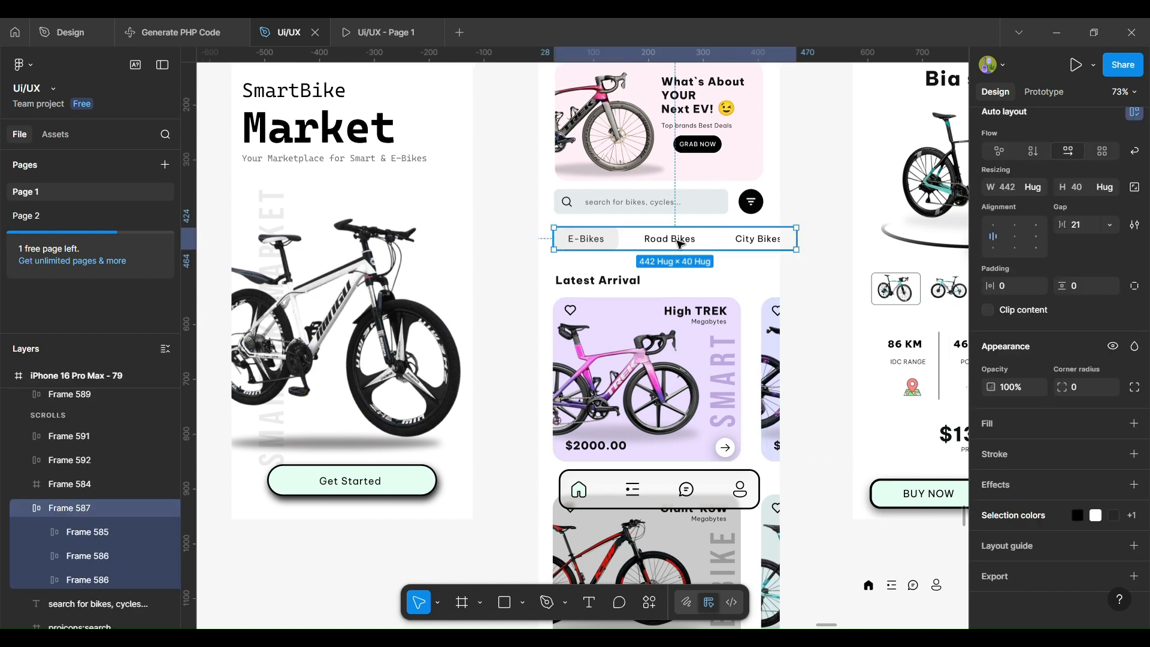
{"action": "scroll", "coordinate": [787, 539], "scroll_direction": "down", "scroll_amount": 17}
{"action": "left_click_drag", "start_coordinate": [681, 242], "coordinate": [914, 359]}
{"action": "left_click", "coordinate": [893, 460]}
{"action": "scroll", "coordinate": [893, 460], "scroll_direction": "up", "scroll_amount": 2}
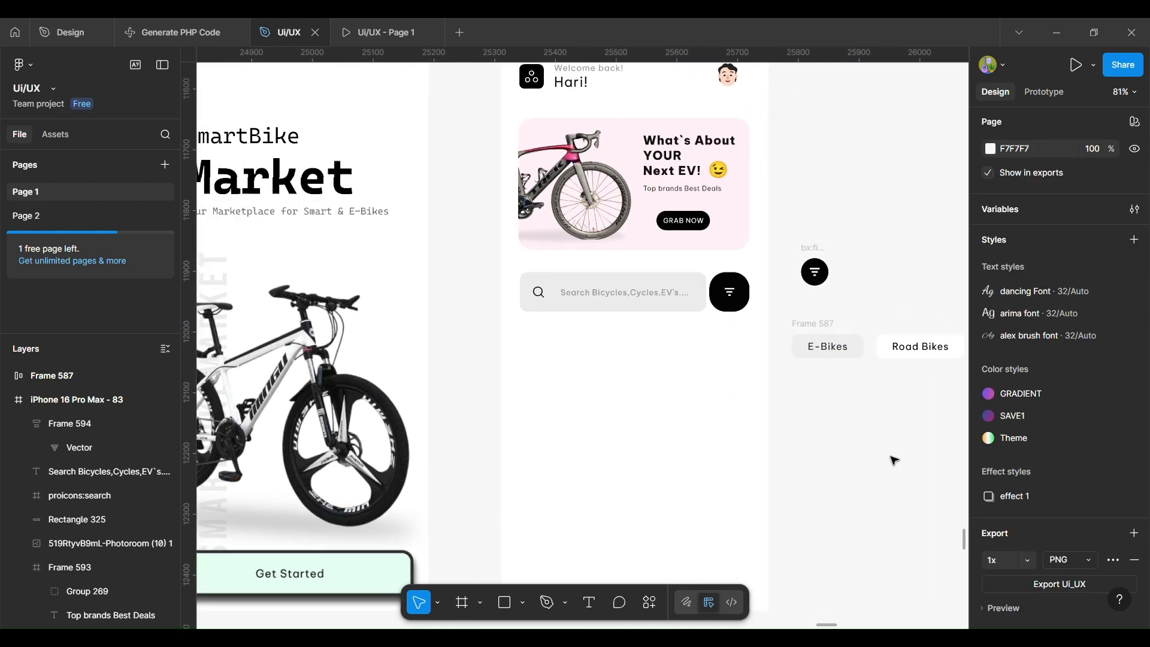
{"action": "left_click", "coordinate": [467, 607]}
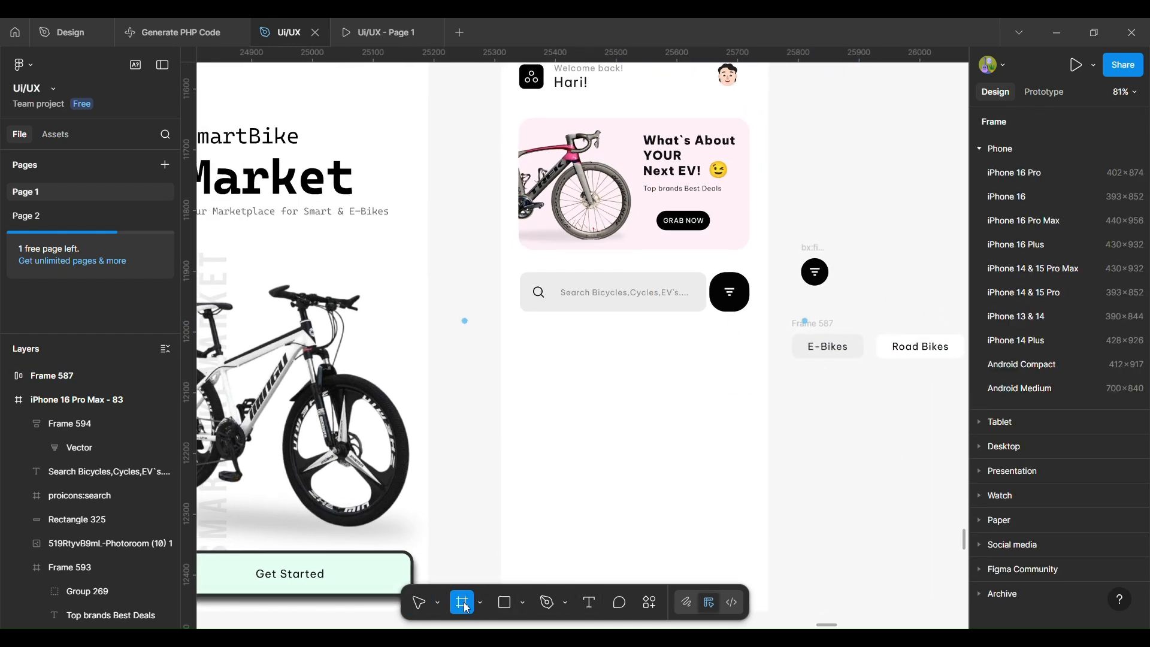
{"action": "left_click_drag", "start_coordinate": [529, 341], "coordinate": [574, 363]}
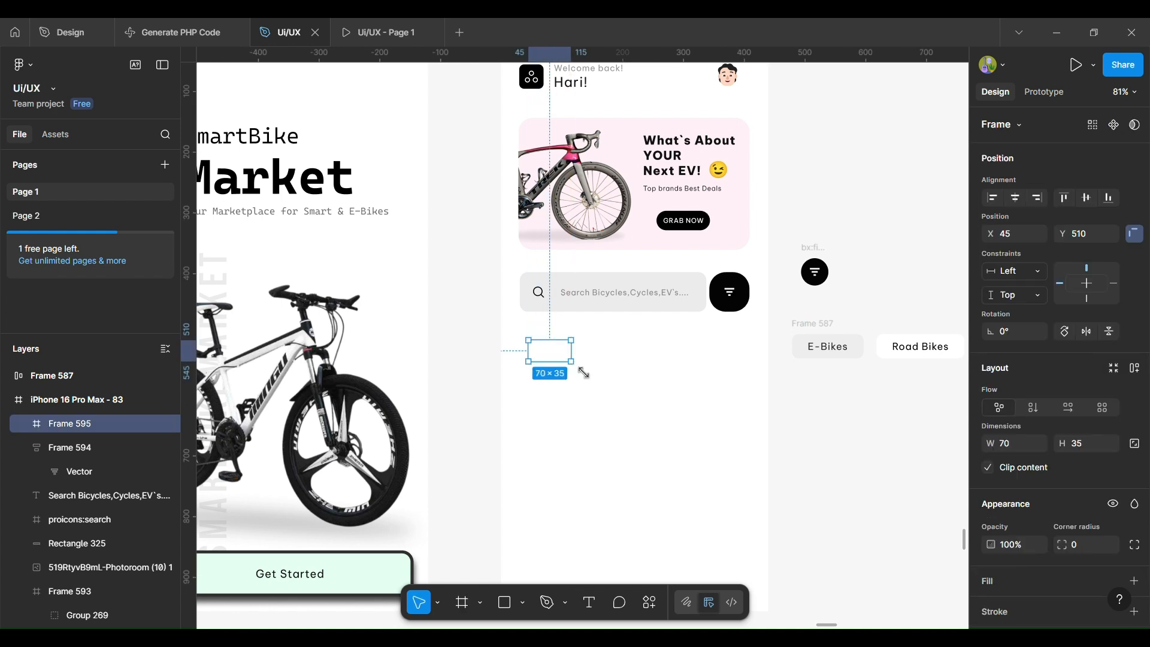
{"action": "key", "text": "ctrl+z"}
Add the text "E-Bikes" below the search bar on the new home screen
{"action": "left_click", "coordinate": [589, 610]}
{"action": "left_click", "coordinate": [552, 342]}
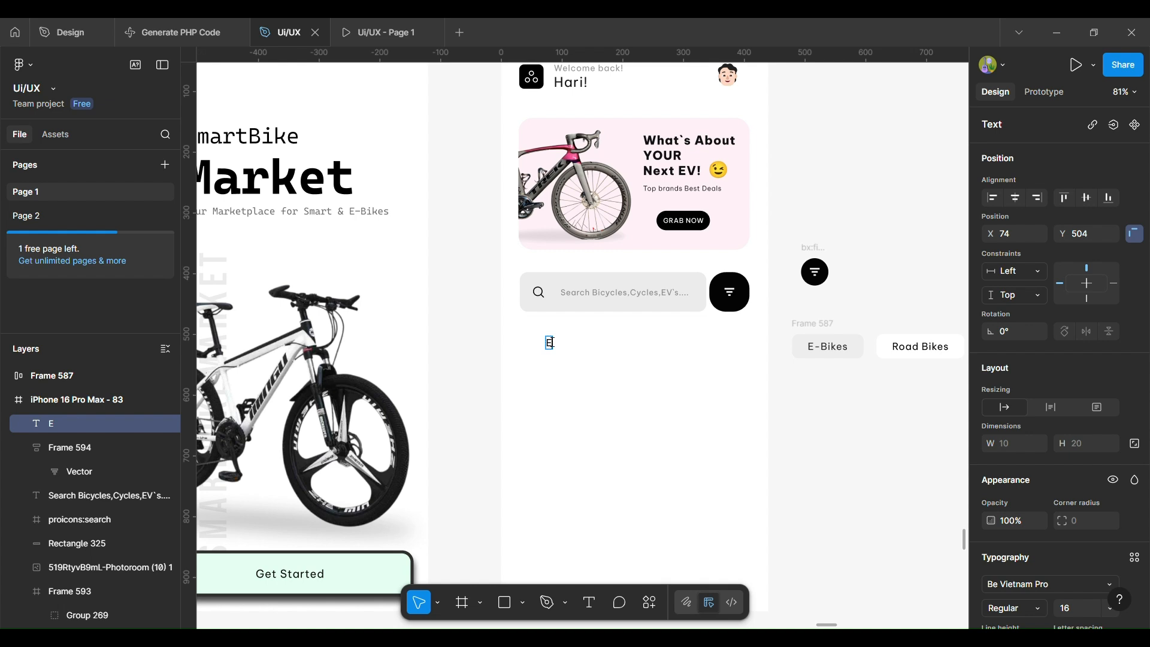
{"action": "left_click", "coordinate": [579, 414]}
{"action": "scroll", "coordinate": [1083, 505], "scroll_direction": "down", "scroll_amount": 5}
{"action": "scroll", "coordinate": [738, 462], "scroll_direction": "right", "scroll_amount": 2}
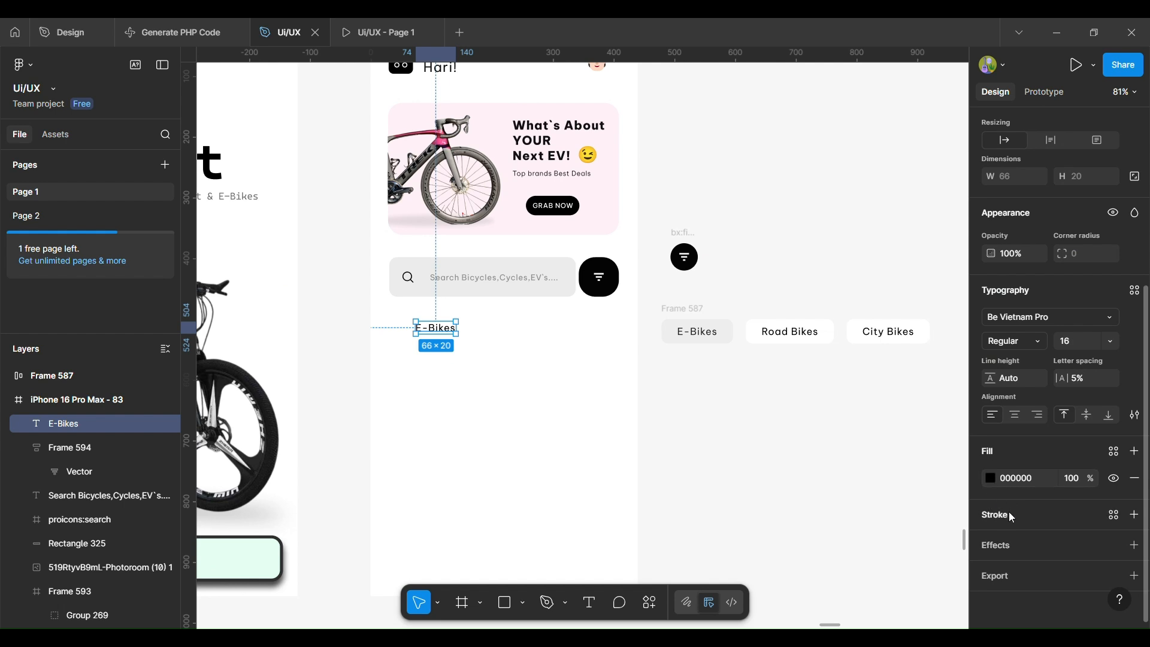
Wrap the new E-Bikes text in an auto layout frame
{"action": "scroll", "coordinate": [486, 376], "scroll_direction": "up", "scroll_amount": 1}
{"action": "scroll", "coordinate": [485, 376], "scroll_direction": "up", "scroll_amount": 1}
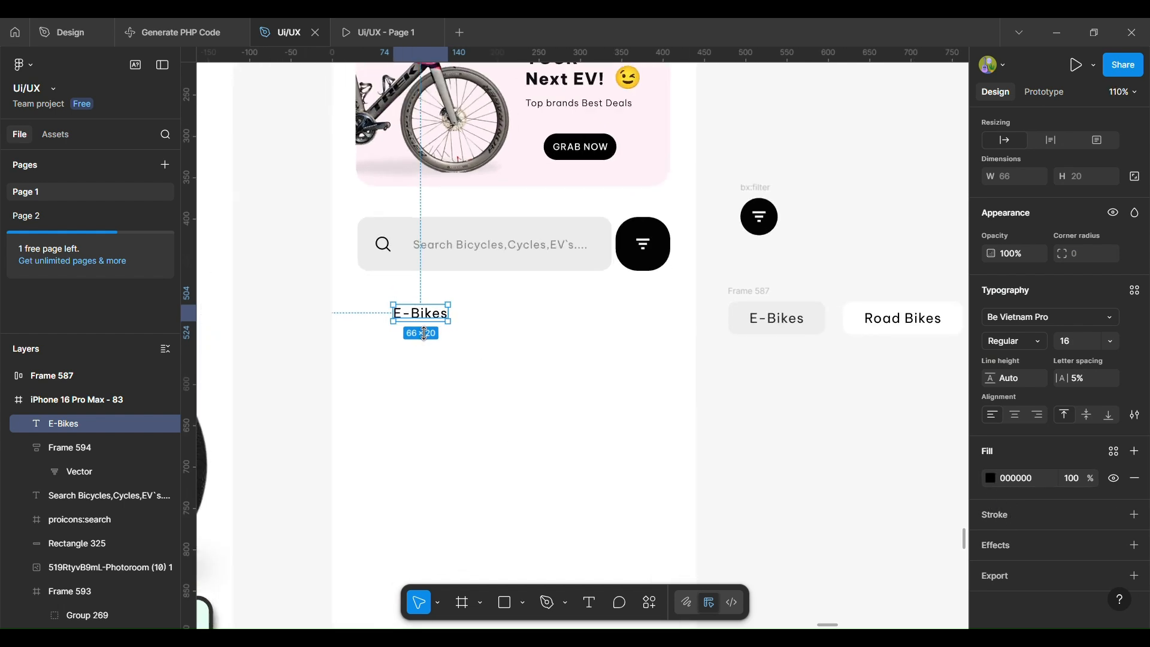
{"action": "right_click", "coordinate": [417, 324]}
{"action": "left_click", "coordinate": [501, 412]}
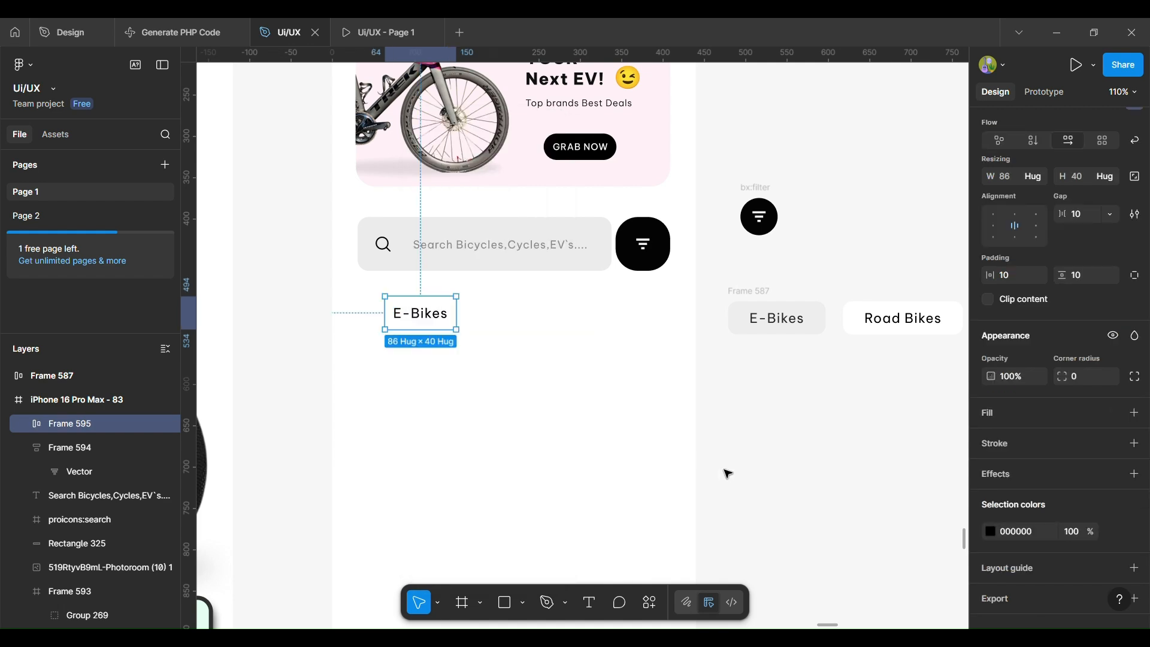
Fill the E-Bikes chip with light grey EEEEEE sampled from the reference chip and set its corner radius to 9
{"action": "left_click", "coordinate": [984, 413]}
{"action": "left_click", "coordinate": [990, 440]}
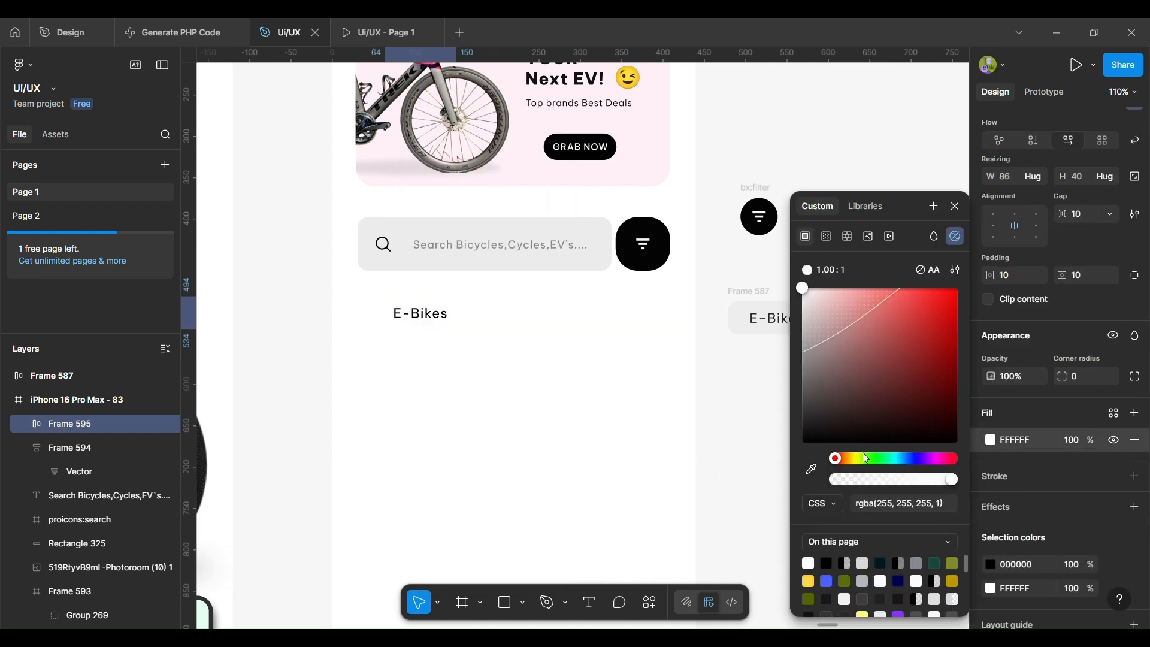
{"action": "left_click", "coordinate": [808, 468]}
{"action": "left_click", "coordinate": [773, 323]}
{"action": "left_click", "coordinate": [1054, 382]}
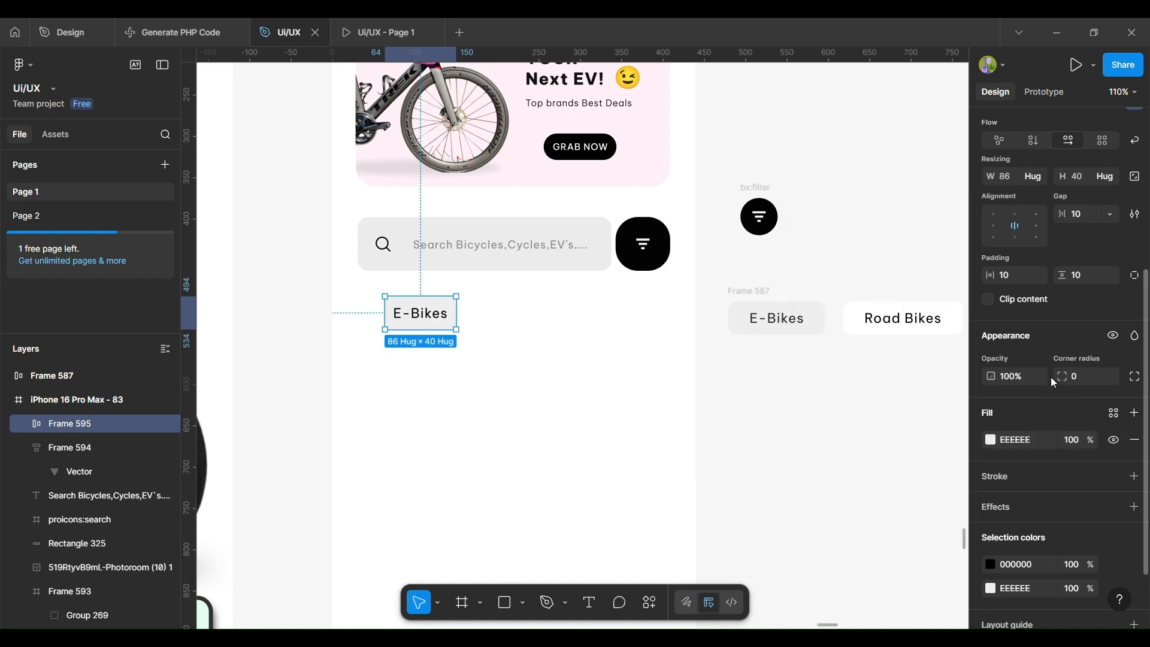
{"action": "left_click_drag", "start_coordinate": [1057, 378], "coordinate": [18, 381]}
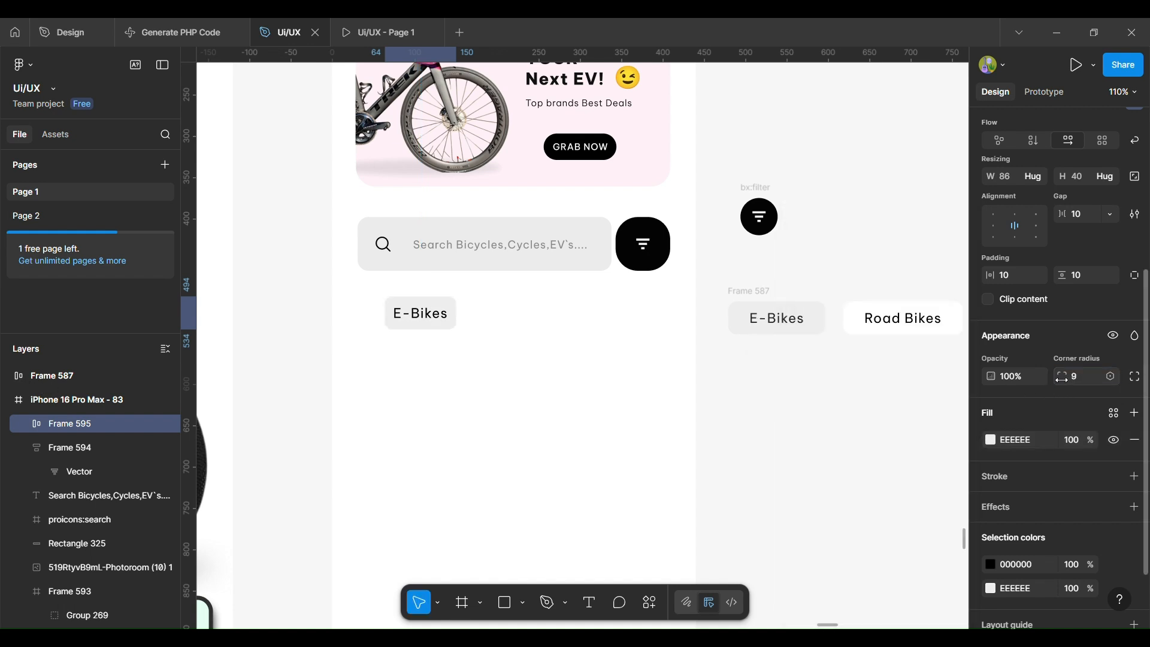
Check the reference E-Bikes chip's settings and set the new E-Bikes chip's horizontal padding to 20
{"action": "left_click", "coordinate": [779, 323]}
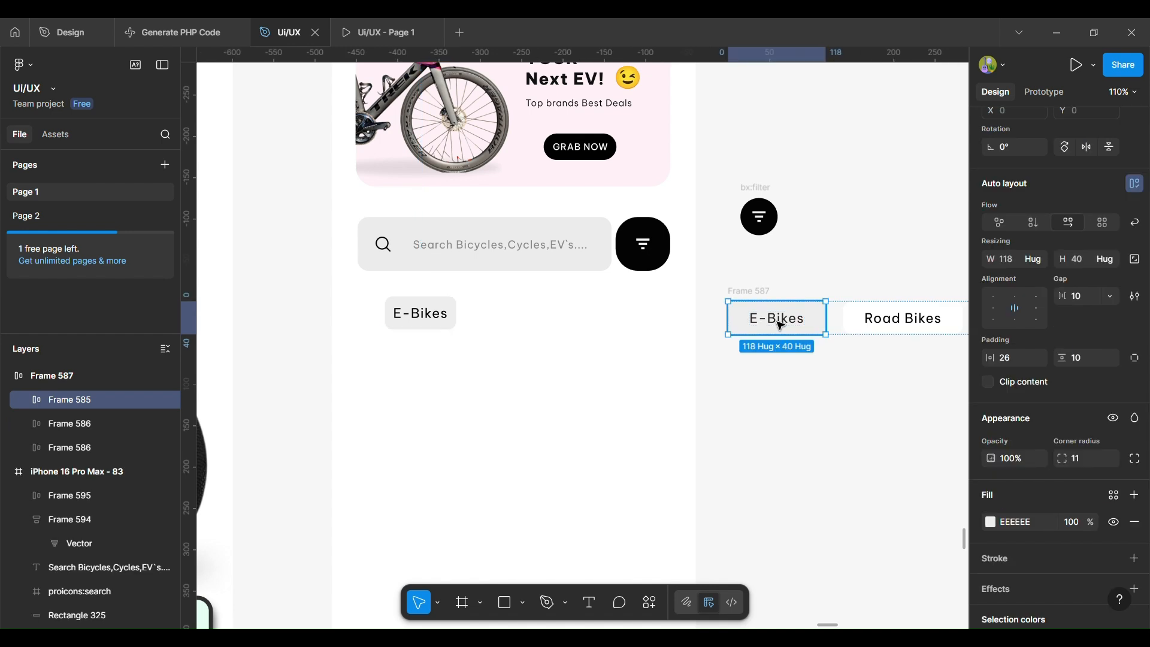
{"action": "double_click", "coordinate": [780, 325]}
{"action": "double_click", "coordinate": [420, 315]}
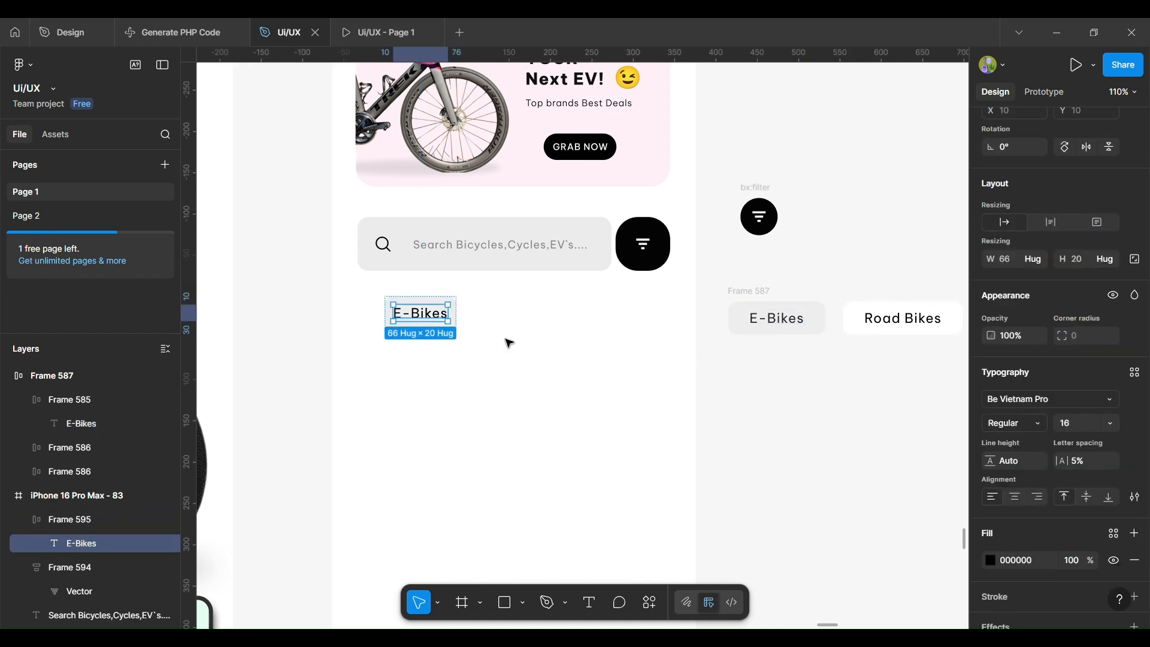
{"action": "scroll", "coordinate": [458, 314], "scroll_direction": "up", "scroll_amount": 5}
{"action": "left_click", "coordinate": [461, 317]}
{"action": "scroll", "coordinate": [462, 318], "scroll_direction": "down", "scroll_amount": 5}
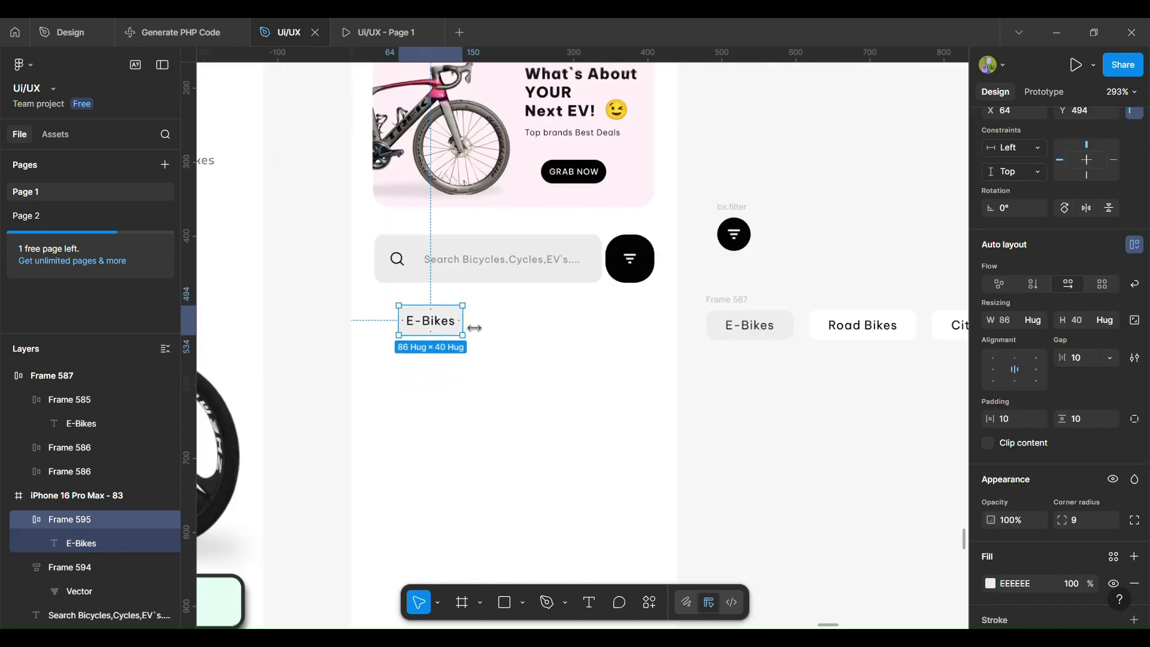
{"action": "scroll", "coordinate": [1092, 358], "scroll_direction": "up", "scroll_amount": 1}
{"action": "scroll", "coordinate": [1091, 357], "scroll_direction": "up", "scroll_amount": 1}
{"action": "scroll", "coordinate": [1031, 348], "scroll_direction": "up", "scroll_amount": 1}
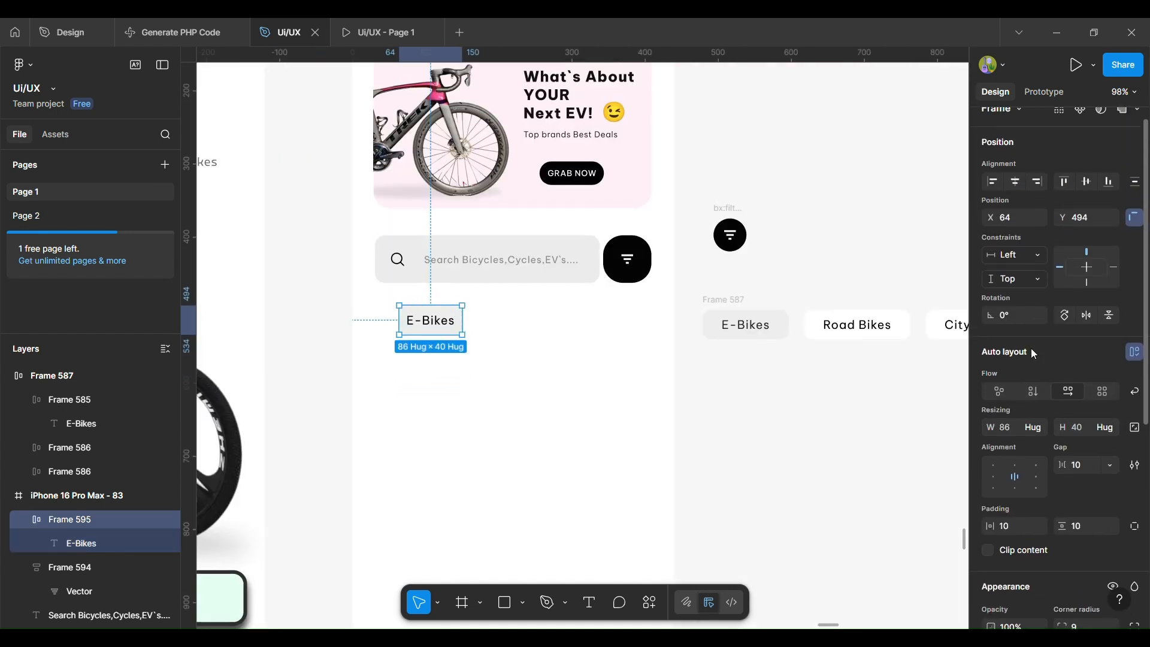
{"action": "scroll", "coordinate": [1030, 347], "scroll_direction": "down", "scroll_amount": 2}
{"action": "left_click_drag", "start_coordinate": [992, 450], "coordinate": [995, 452]}
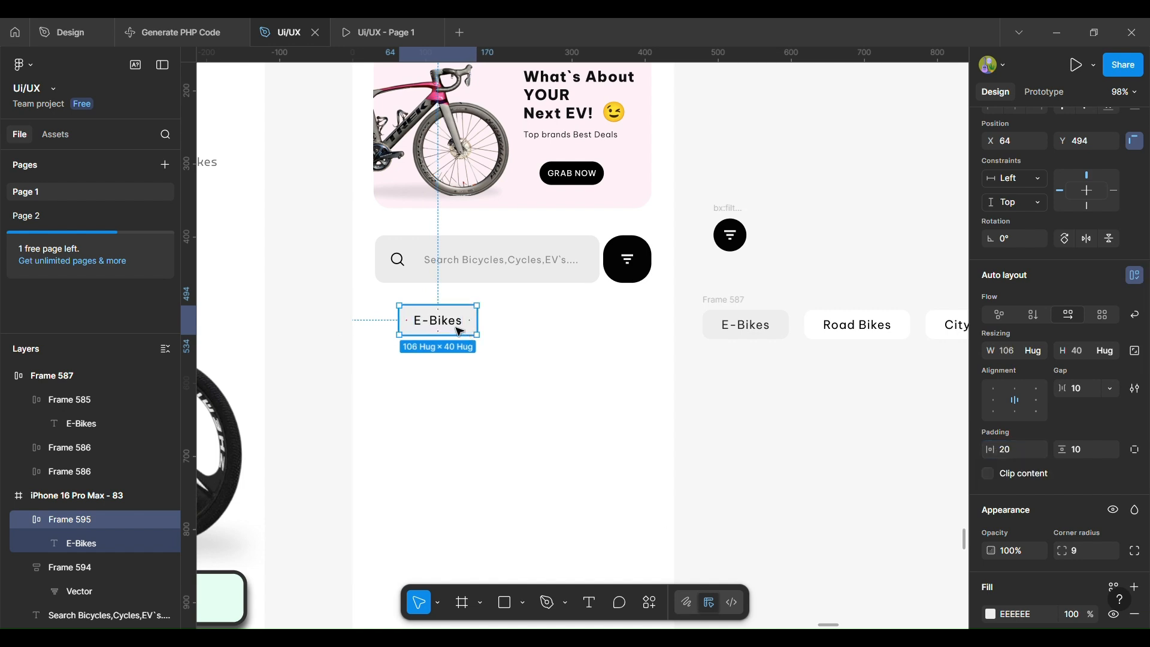
Move the new E-Bikes chip so its left edge lines up with the search bar above it
{"action": "left_click_drag", "start_coordinate": [458, 331], "coordinate": [435, 330]}
{"action": "left_click", "coordinate": [811, 478]}
{"action": "scroll", "coordinate": [811, 477], "scroll_direction": "down", "scroll_amount": 3}
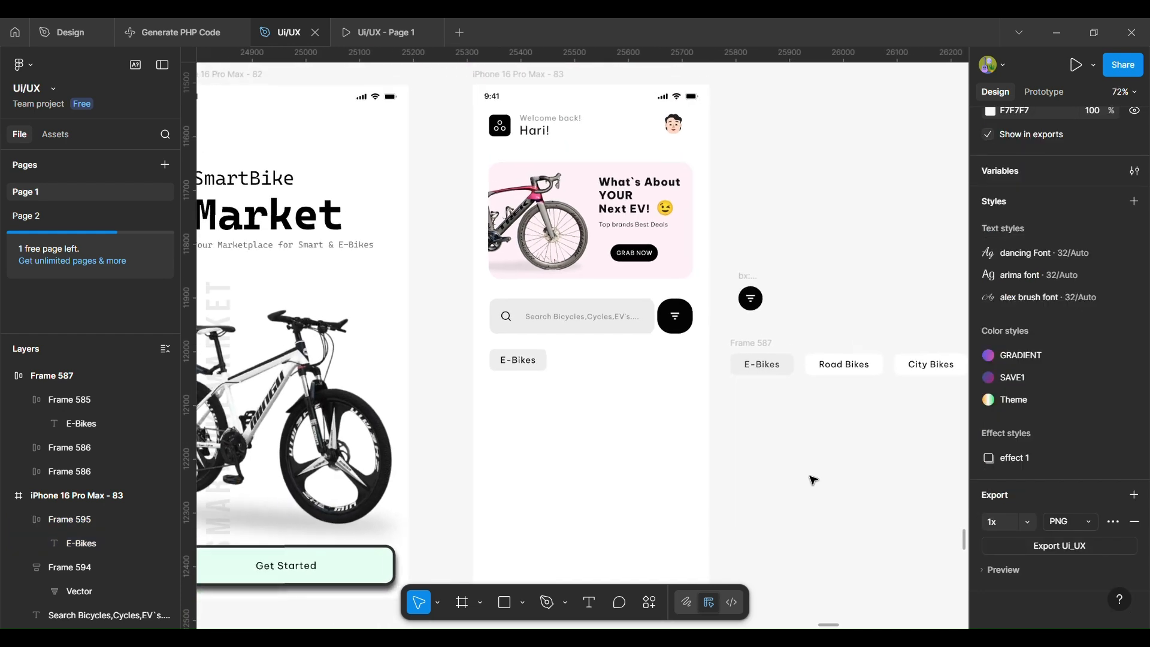
Duplicate the Road Bikes and City Bikes chips from the copied reference row into a line beside the new E-Bikes chip
{"action": "scroll", "coordinate": [823, 460], "scroll_direction": "up", "scroll_amount": 2}
{"action": "left_click", "coordinate": [884, 343]}
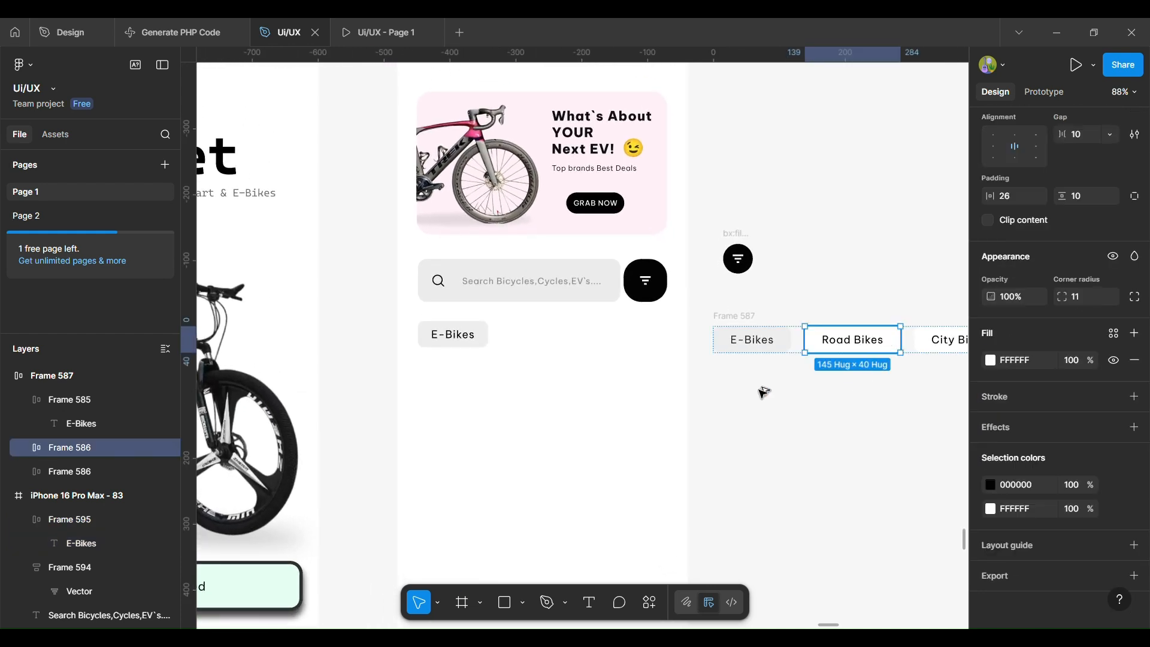
{"action": "left_click_drag", "start_coordinate": [884, 344], "coordinate": [585, 339]}
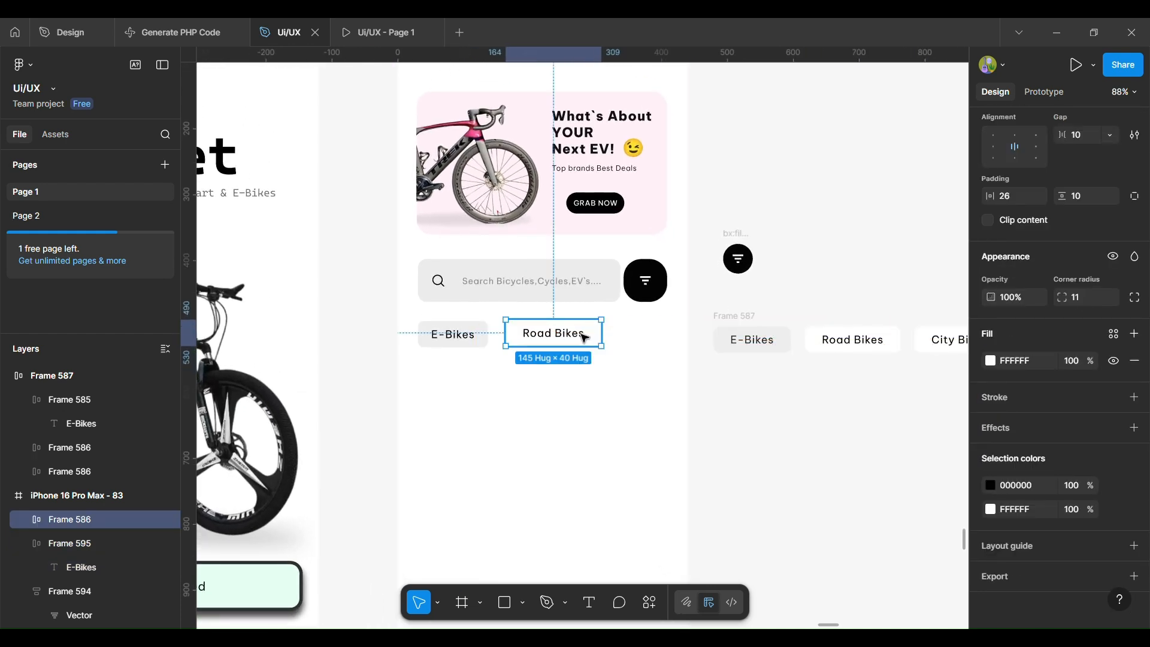
{"action": "left_click", "coordinate": [950, 346]}
{"action": "left_click_drag", "start_coordinate": [953, 347], "coordinate": [562, 339]}
Wrap the E-Bikes, Road Bikes and City Bikes chips in one auto layout row and shift it slightly up
{"action": "left_click", "coordinate": [562, 339], "text": "shift"}
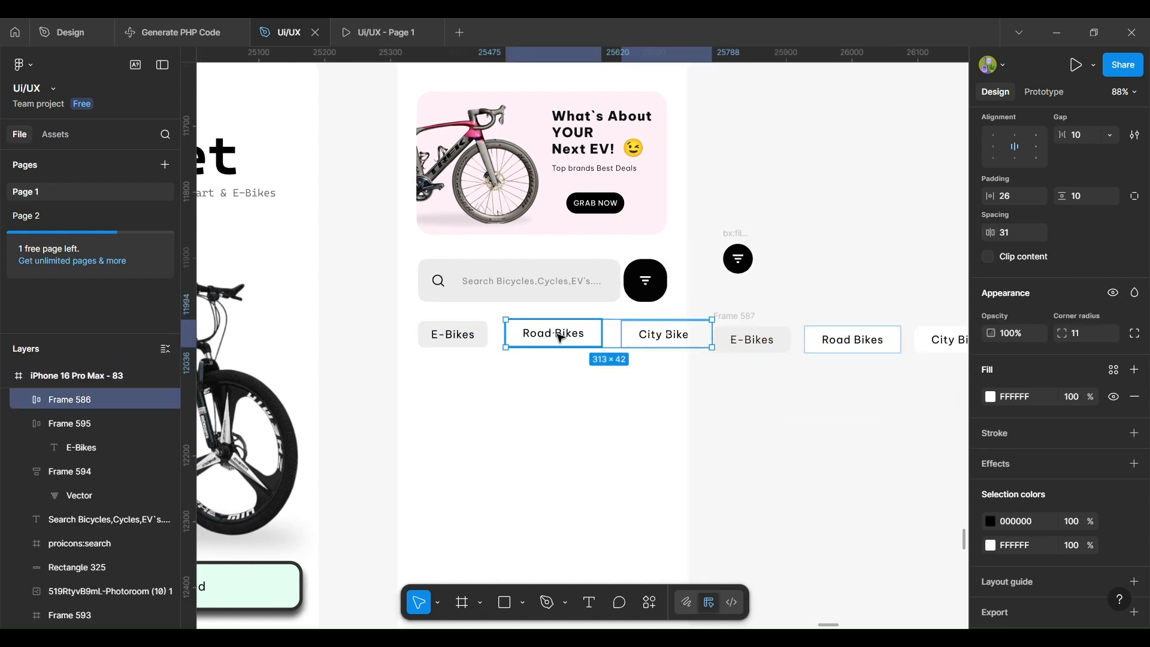
{"action": "left_click", "coordinate": [469, 336], "text": "shift"}
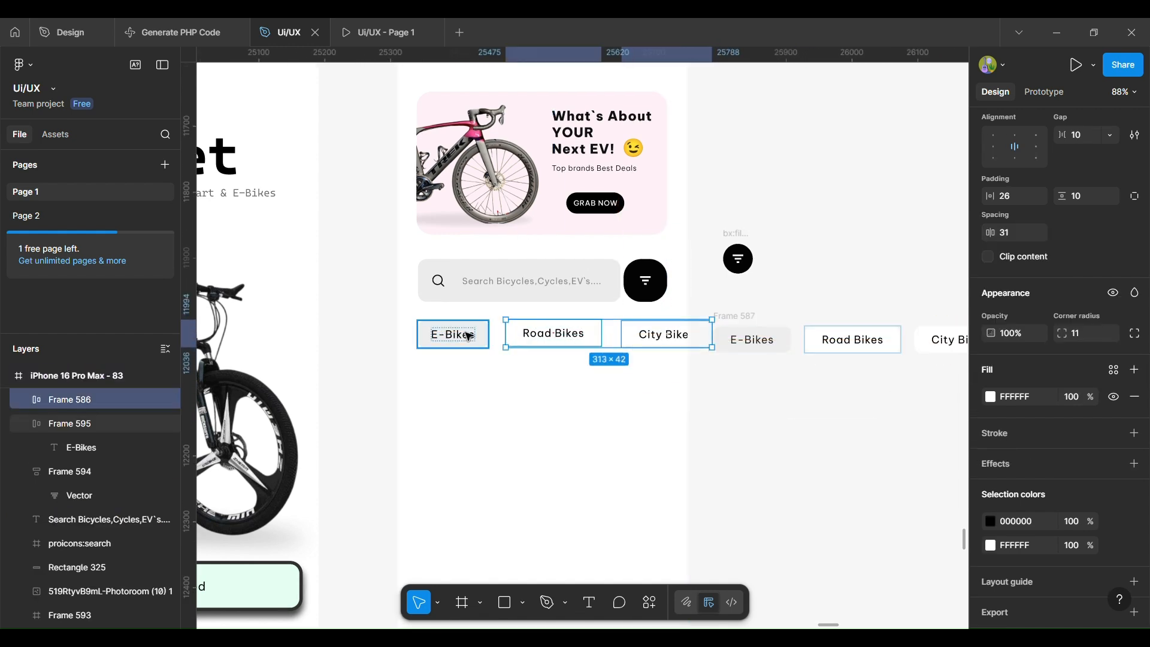
{"action": "right_click", "coordinate": [589, 336]}
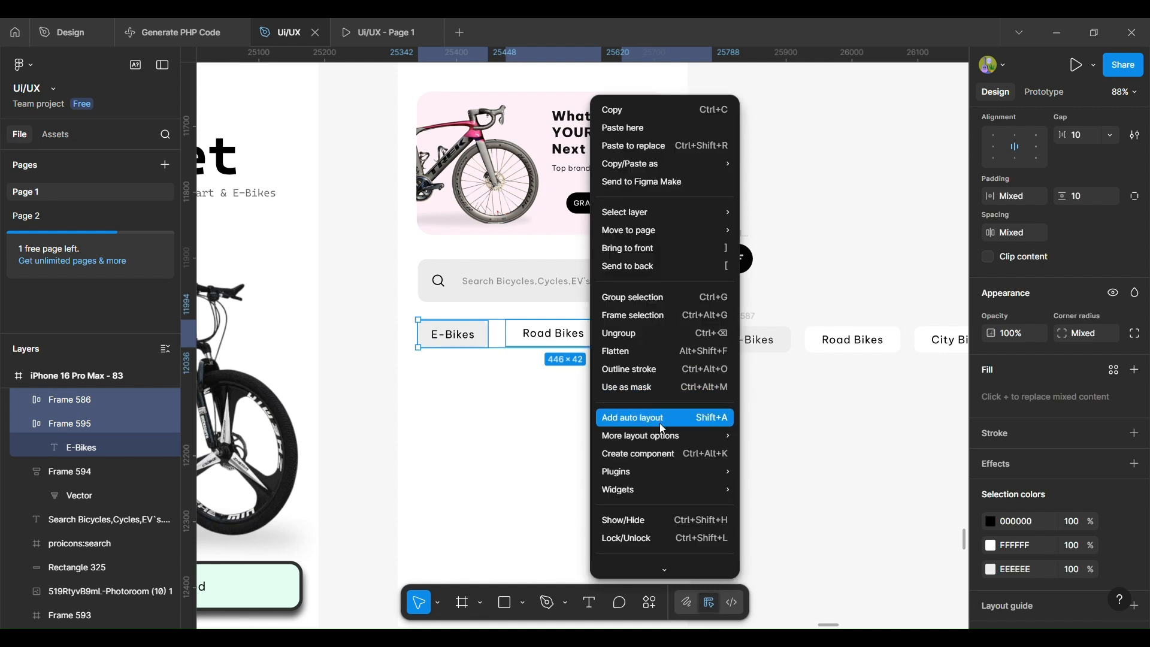
{"action": "left_click", "coordinate": [664, 428]}
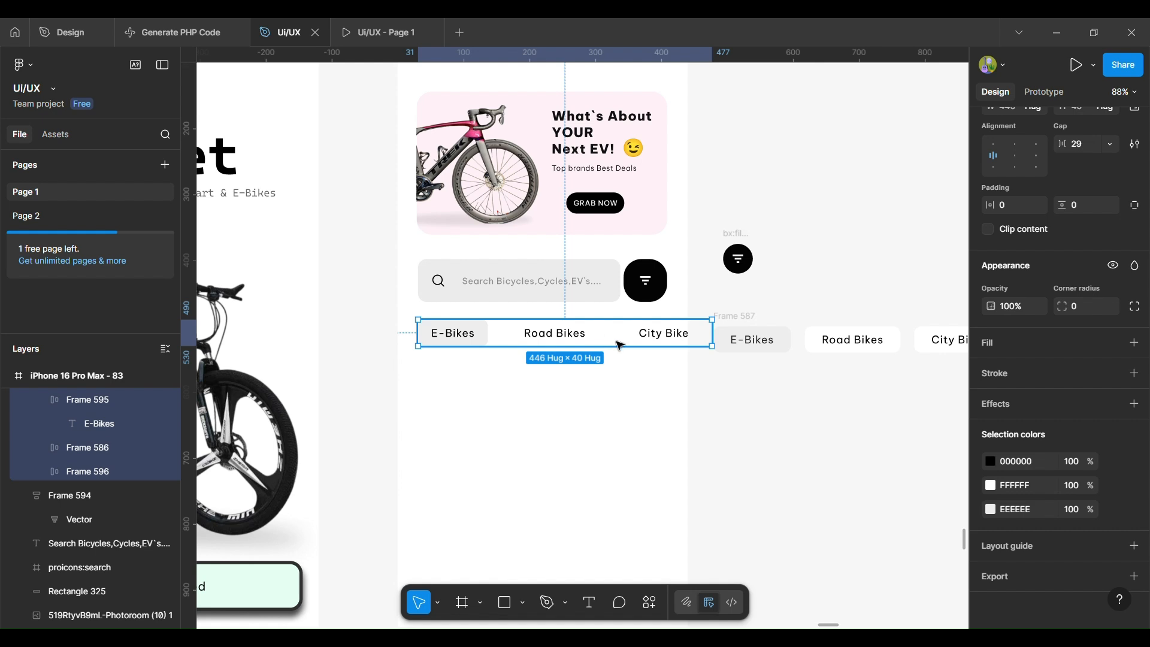
{"action": "left_click_drag", "start_coordinate": [620, 346], "coordinate": [619, 333]}
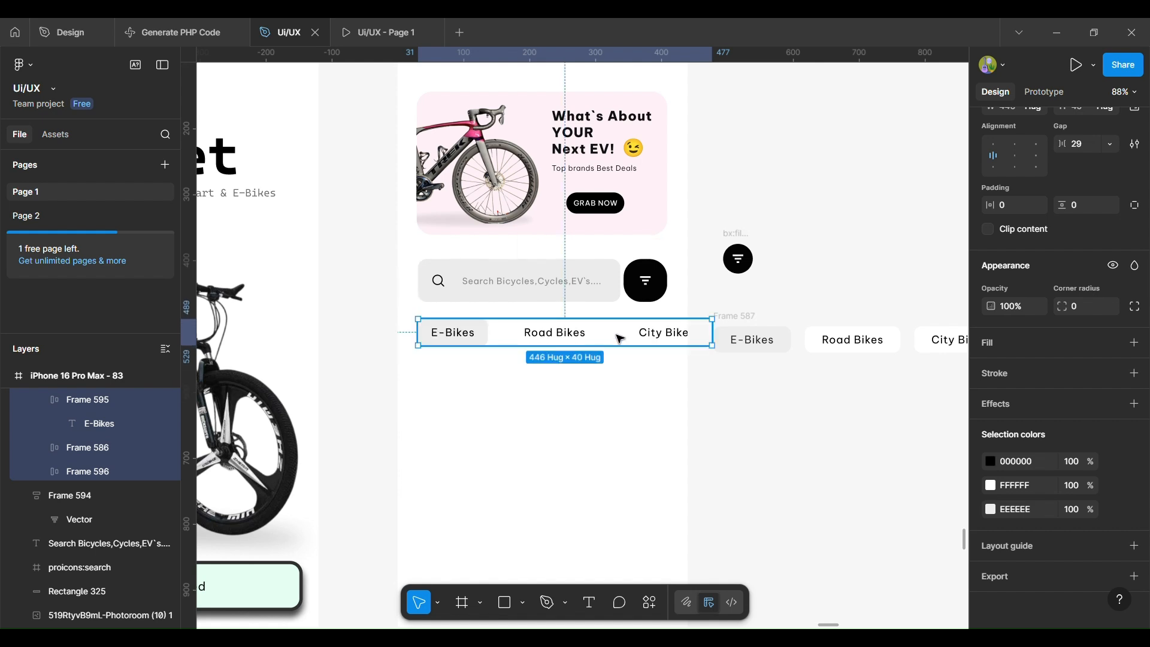
Set the category row's prototype scroll overflow to Horizontal
{"action": "left_click", "coordinate": [1059, 96]}
{"action": "left_click", "coordinate": [1089, 247]}
{"action": "left_click", "coordinate": [1062, 264]}
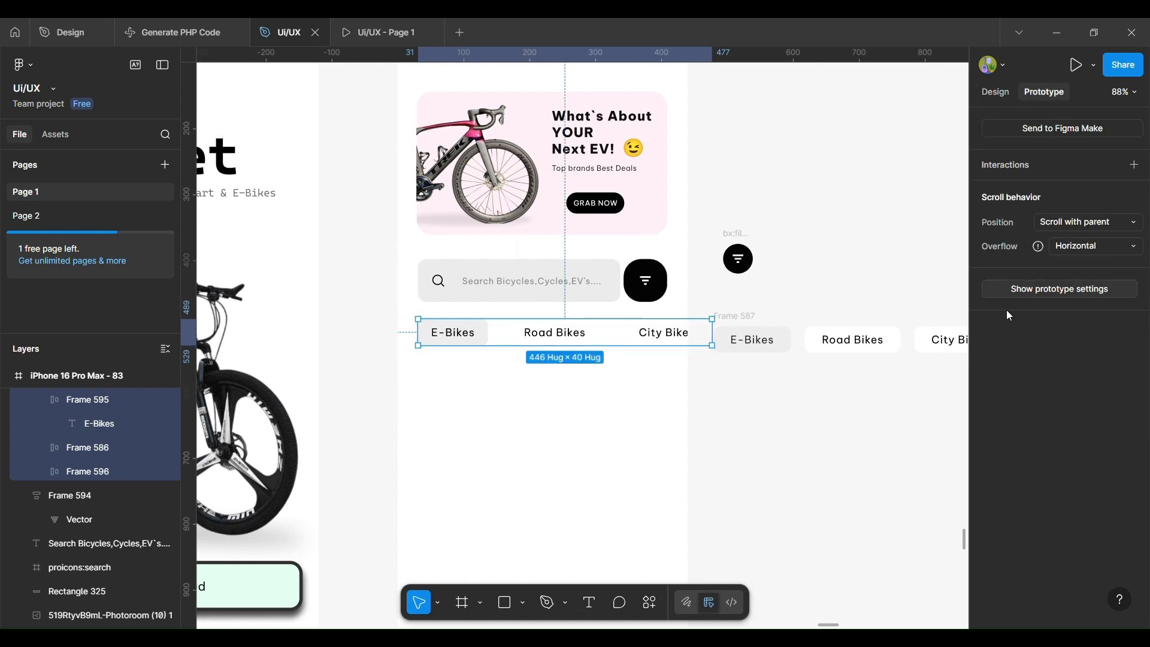
Narrow the category row frame to about 399 wide so that the City Bikes chip overflows its edge
{"action": "scroll", "coordinate": [724, 350], "scroll_direction": "up", "scroll_amount": 5}
{"action": "left_click_drag", "start_coordinate": [725, 351], "coordinate": [653, 352]}
{"action": "left_click", "coordinate": [756, 473]}
{"action": "scroll", "coordinate": [752, 472], "scroll_direction": "down", "scroll_amount": 5}
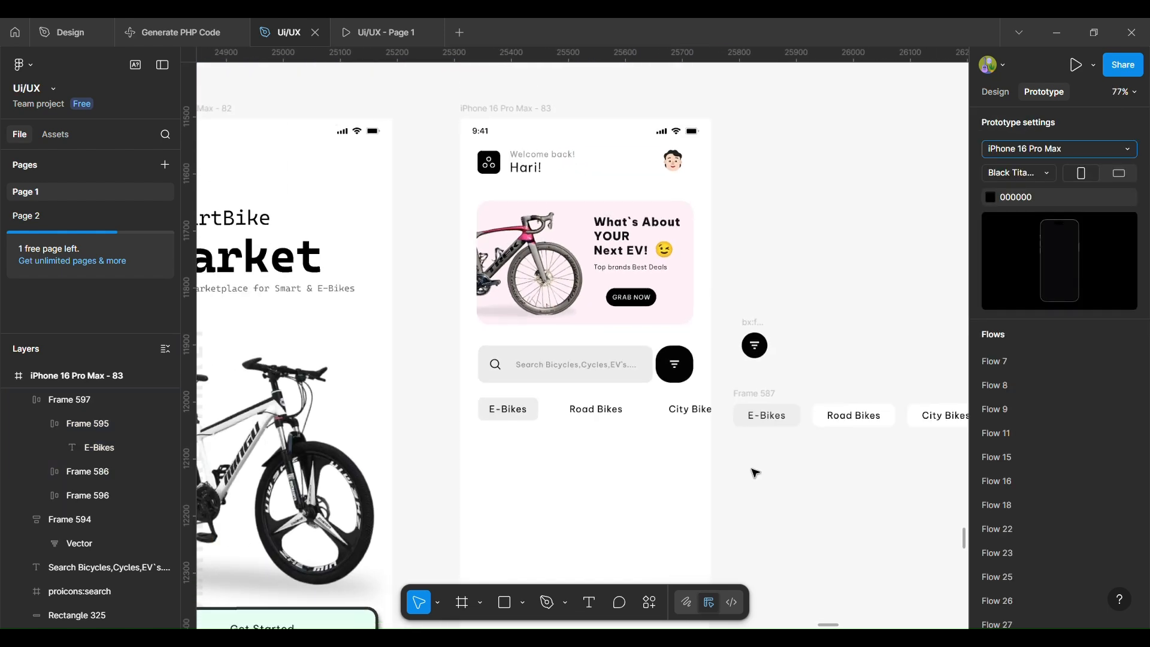
{"action": "left_click", "coordinate": [592, 417]}
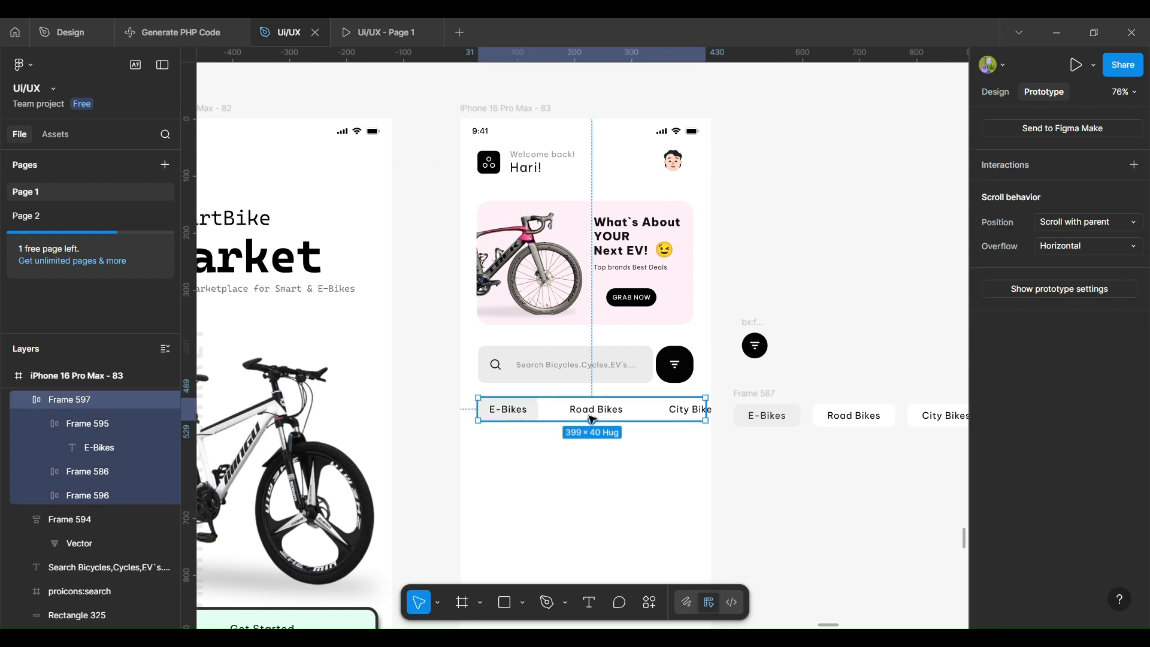
{"action": "left_click", "coordinate": [776, 512]}
{"action": "scroll", "coordinate": [778, 514], "scroll_direction": "down", "scroll_amount": 1}
Open an inline prototype preview of the iPhone 16 Pro Max - 83 home screen and place it beside the design
{"action": "left_click", "coordinate": [580, 148]}
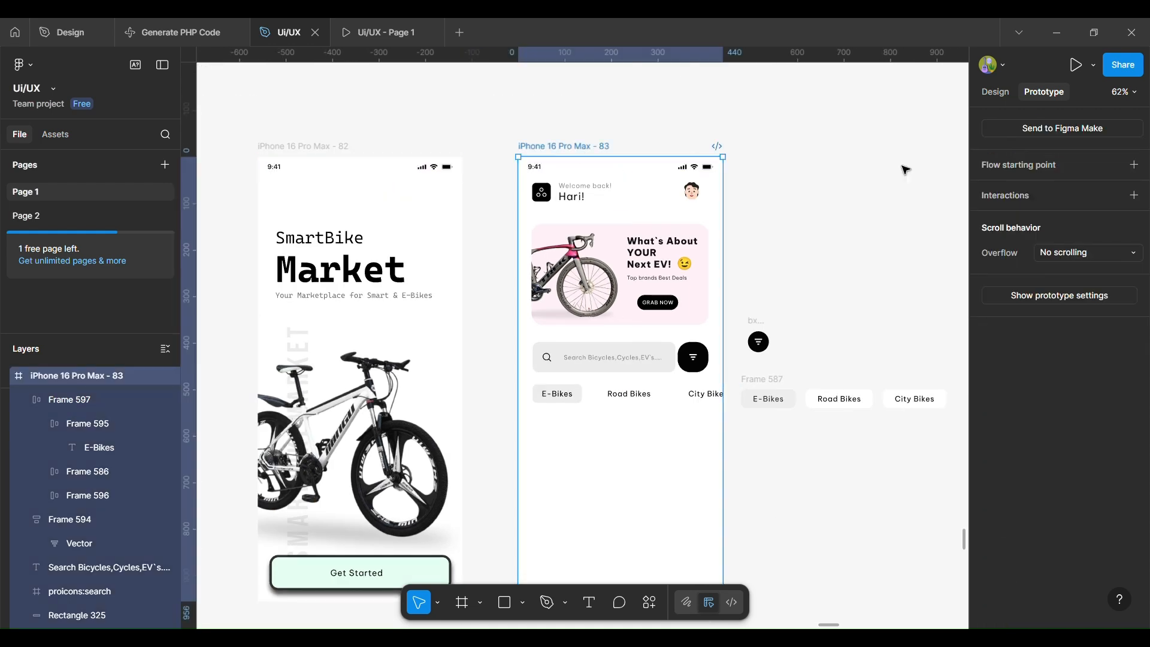
{"action": "left_click", "coordinate": [1094, 65]}
{"action": "left_click", "coordinate": [1077, 113]}
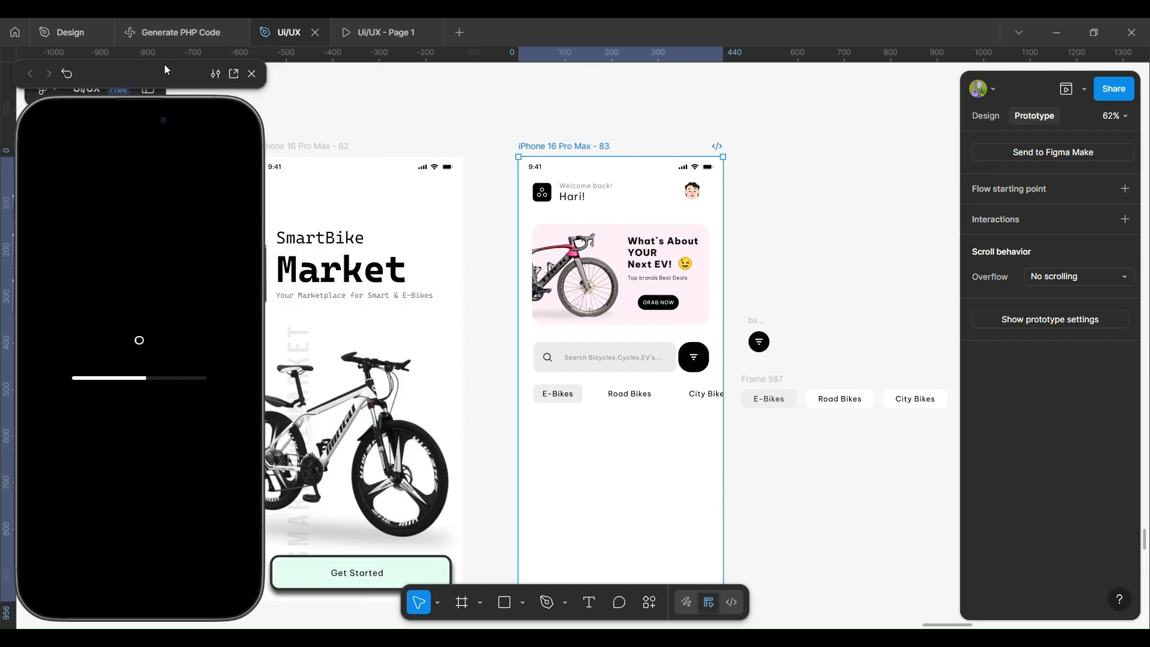
{"action": "left_click", "coordinate": [164, 65]}
{"action": "left_click_drag", "start_coordinate": [327, 81], "coordinate": [158, 66]}
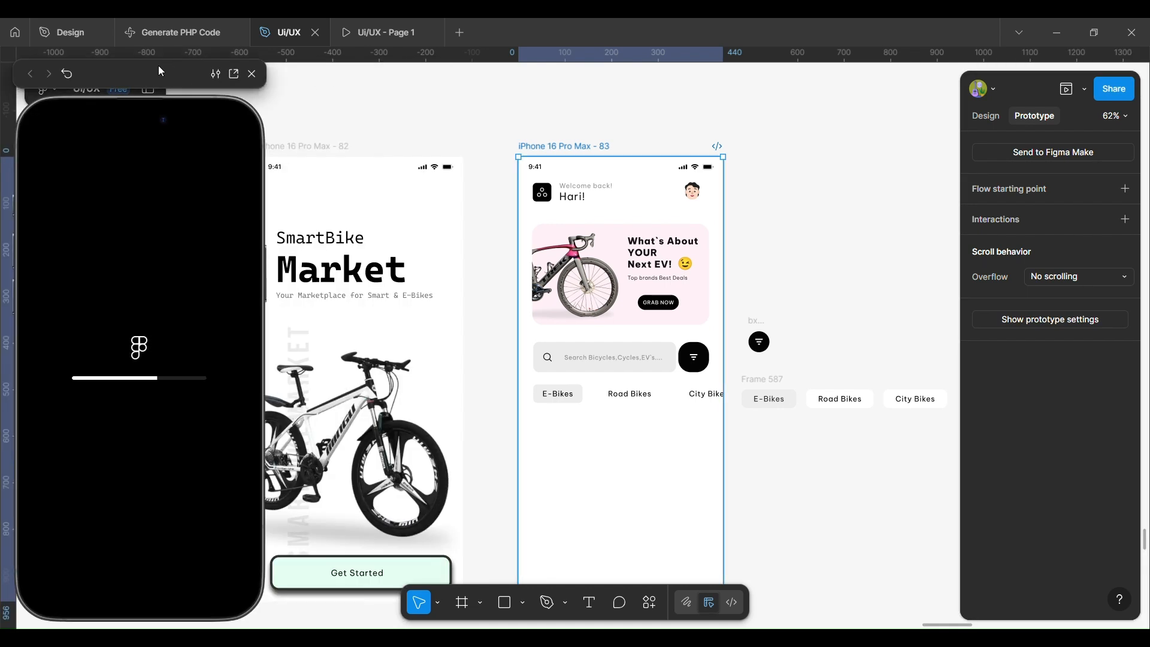
{"action": "left_click", "coordinate": [267, 67]}
{"action": "left_click_drag", "start_coordinate": [308, 65], "coordinate": [391, 68]}
Test the category row's horizontal scrolling back and forth in the home screen preview and close the preview
{"action": "left_click", "coordinate": [478, 197]}
{"action": "scroll", "coordinate": [478, 197], "scroll_direction": "down", "scroll_amount": 2}
{"action": "scroll", "coordinate": [634, 335], "scroll_direction": "down", "scroll_amount": 1}
{"action": "scroll", "coordinate": [639, 339], "scroll_direction": "up", "scroll_amount": 3}
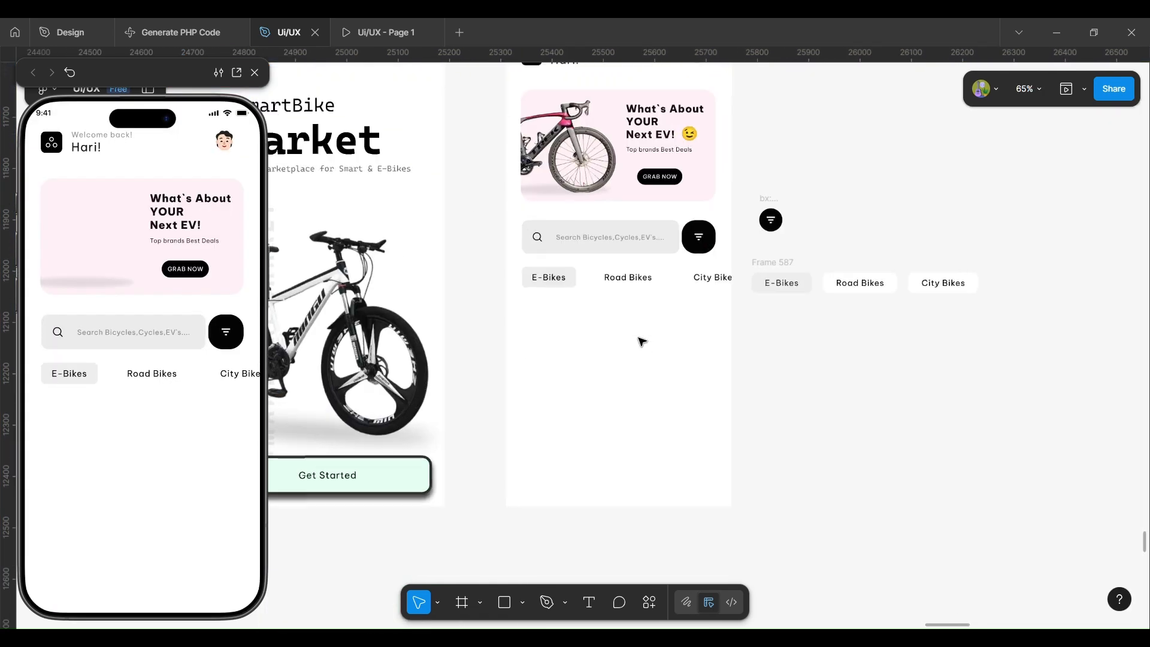
{"action": "scroll", "coordinate": [640, 339], "scroll_direction": "down", "scroll_amount": 1}
{"action": "scroll", "coordinate": [194, 375], "scroll_direction": "right", "scroll_amount": 1}
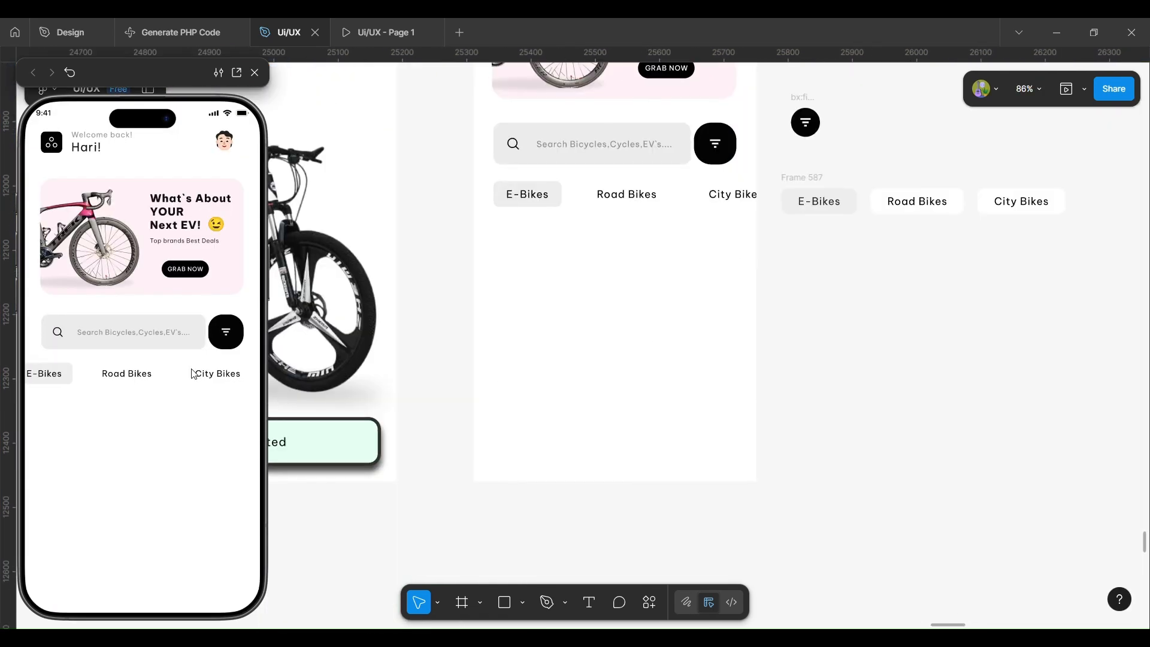
{"action": "scroll", "coordinate": [194, 375], "scroll_direction": "left", "scroll_amount": 1}
{"action": "scroll", "coordinate": [194, 374], "scroll_direction": "right", "scroll_amount": 1}
{"action": "scroll", "coordinate": [194, 375], "scroll_direction": "left", "scroll_amount": 1}
{"action": "scroll", "coordinate": [194, 374], "scroll_direction": "right", "scroll_amount": 1}
{"action": "scroll", "coordinate": [204, 376], "scroll_direction": "left", "scroll_amount": 1}
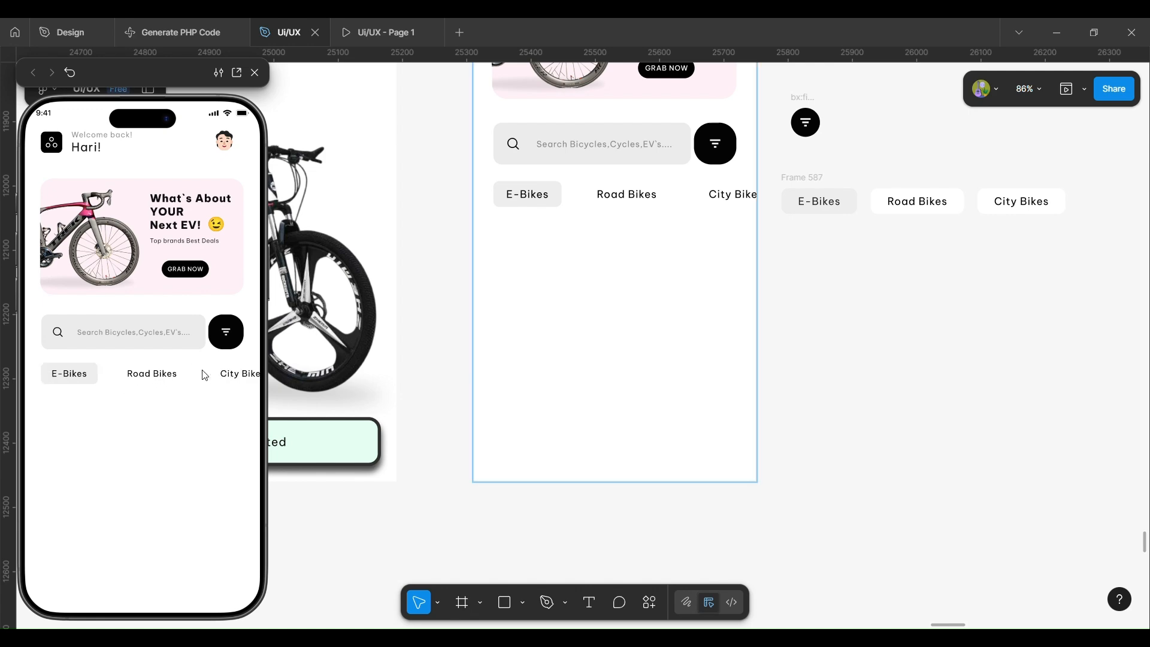
{"action": "left_click", "coordinate": [255, 72]}
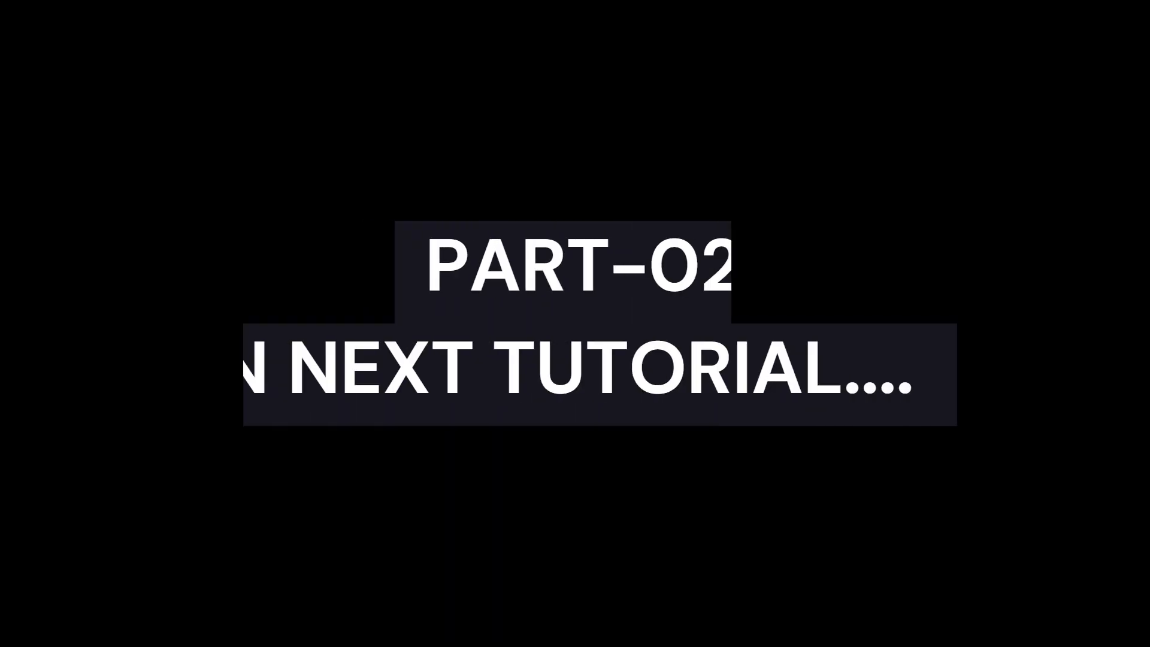